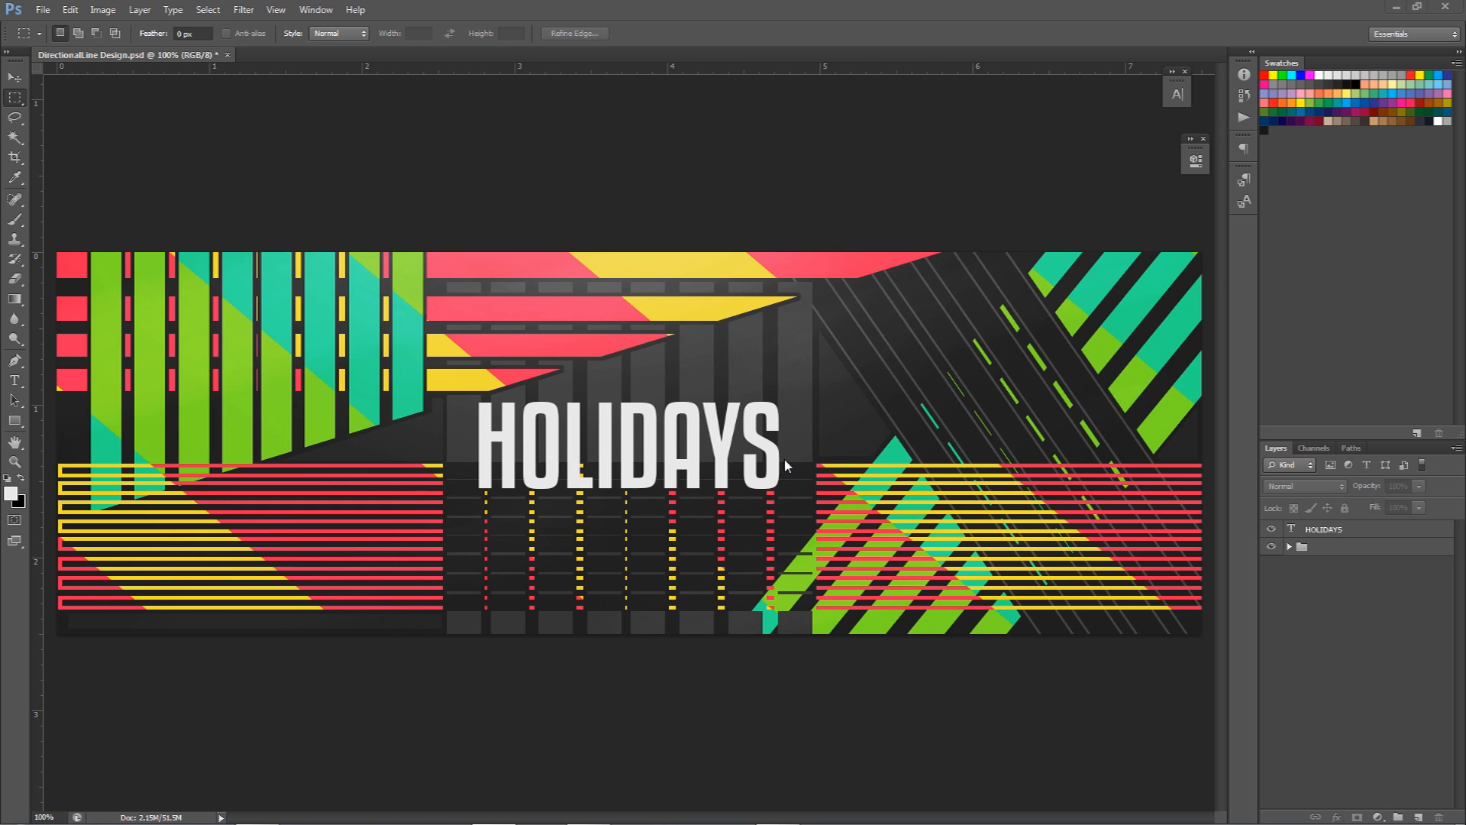
Hide the finished artwork group so that only the plain light background layer remains on the canvas.
left_click(15, 420)
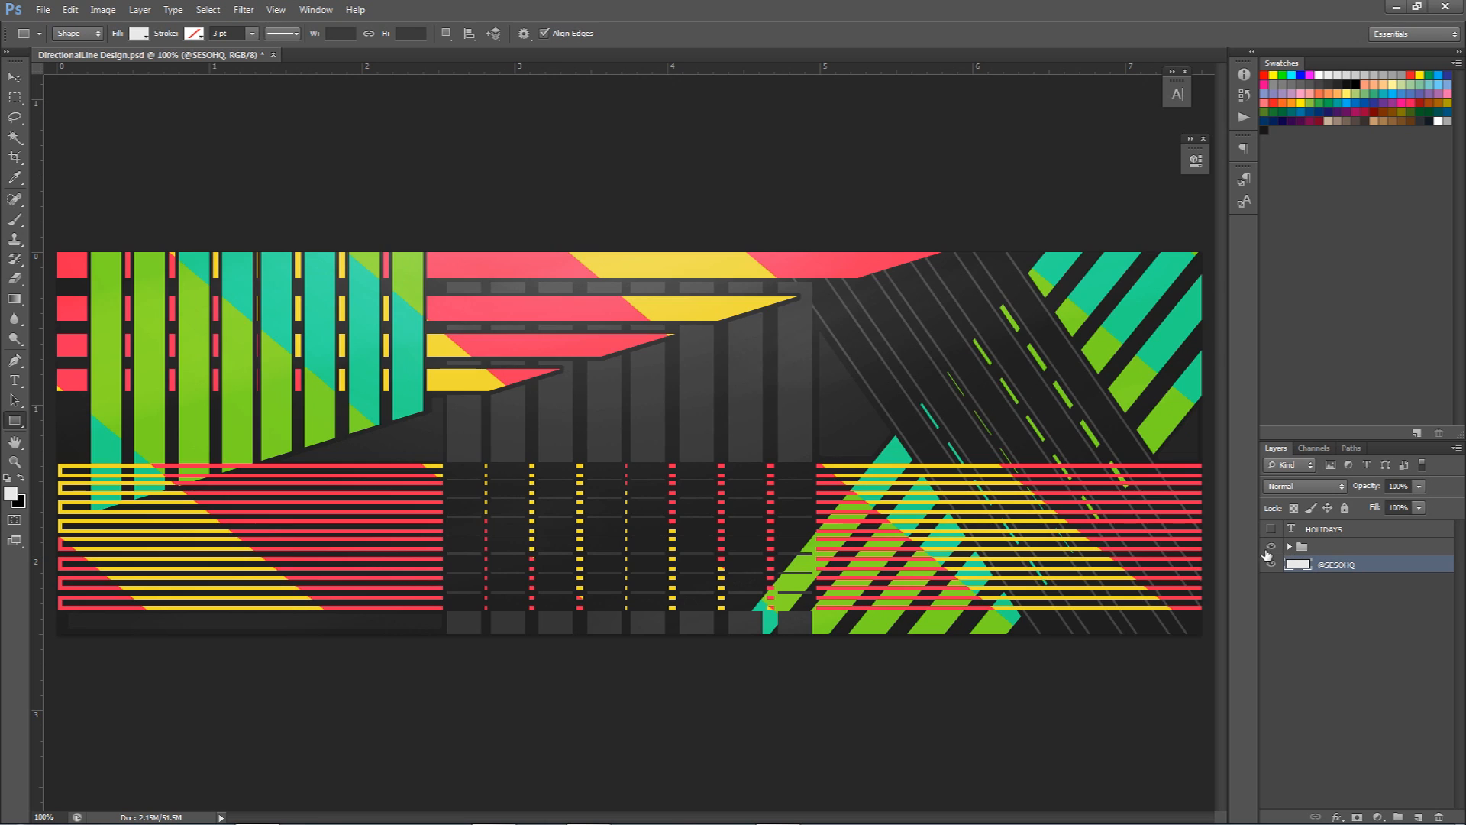
left_click(1270, 547)
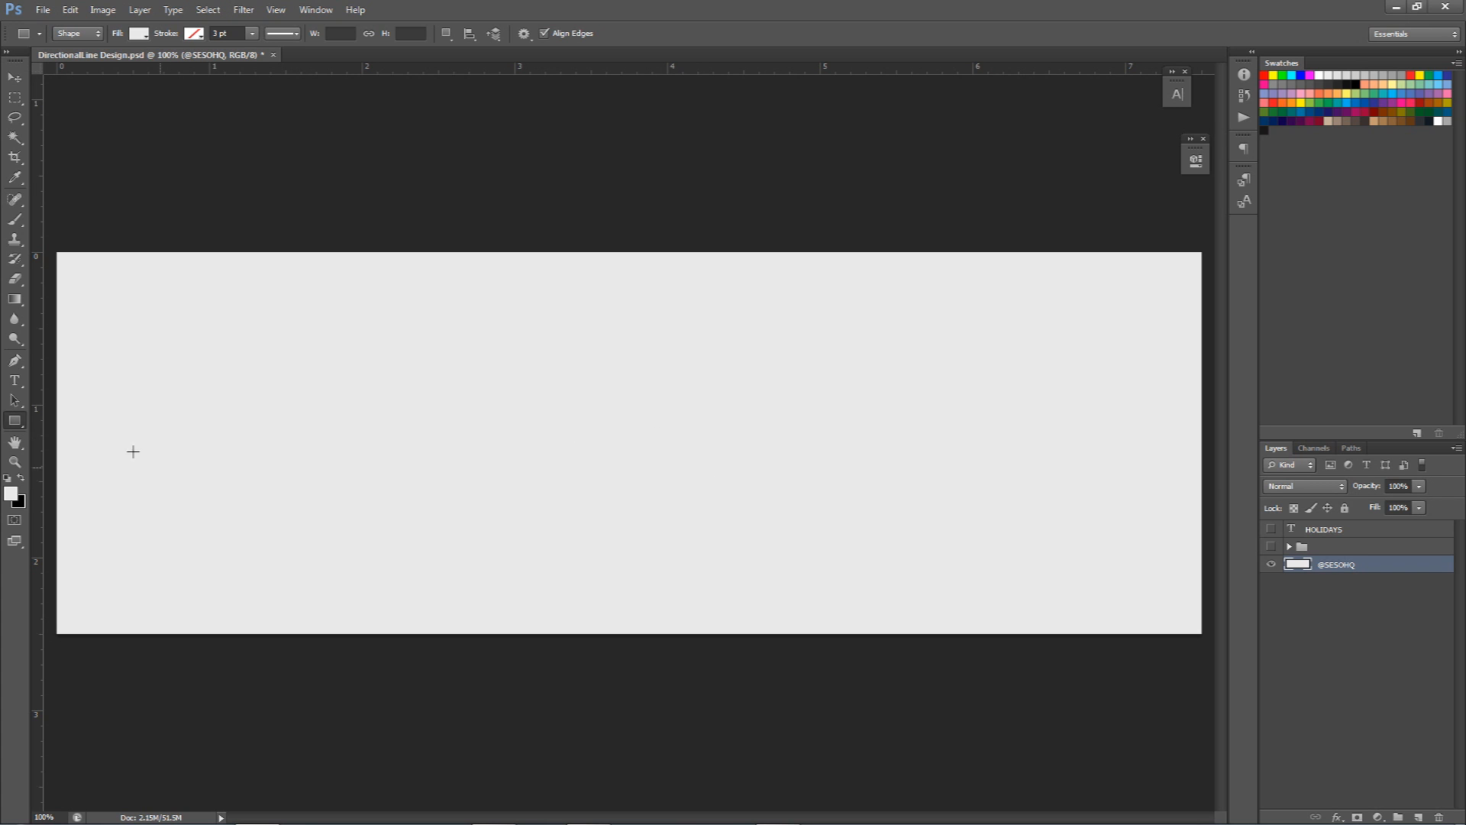
left_click(13, 421)
left_click(114, 418)
left_click(208, 9)
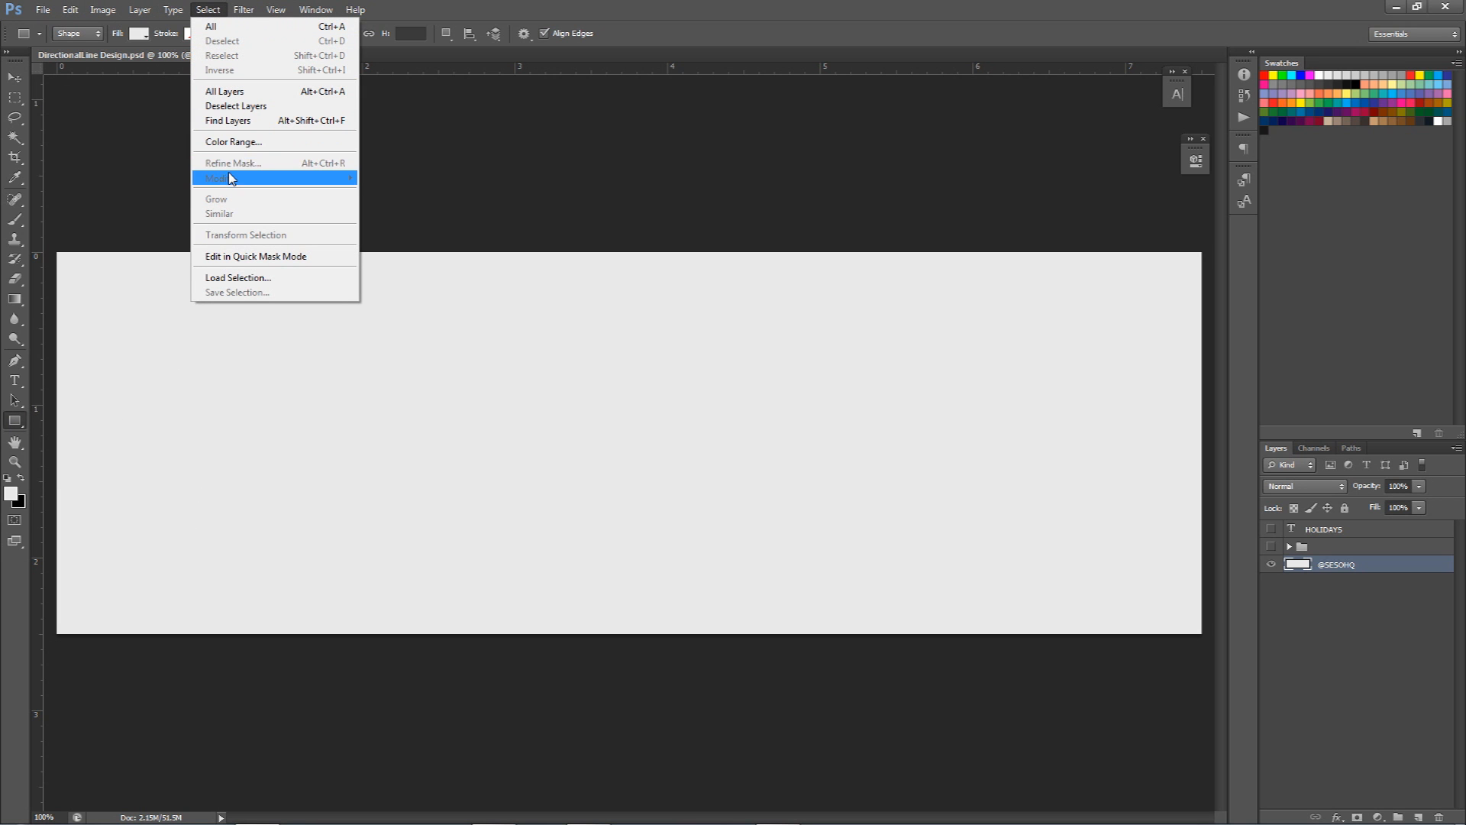
left_click(1374, 560)
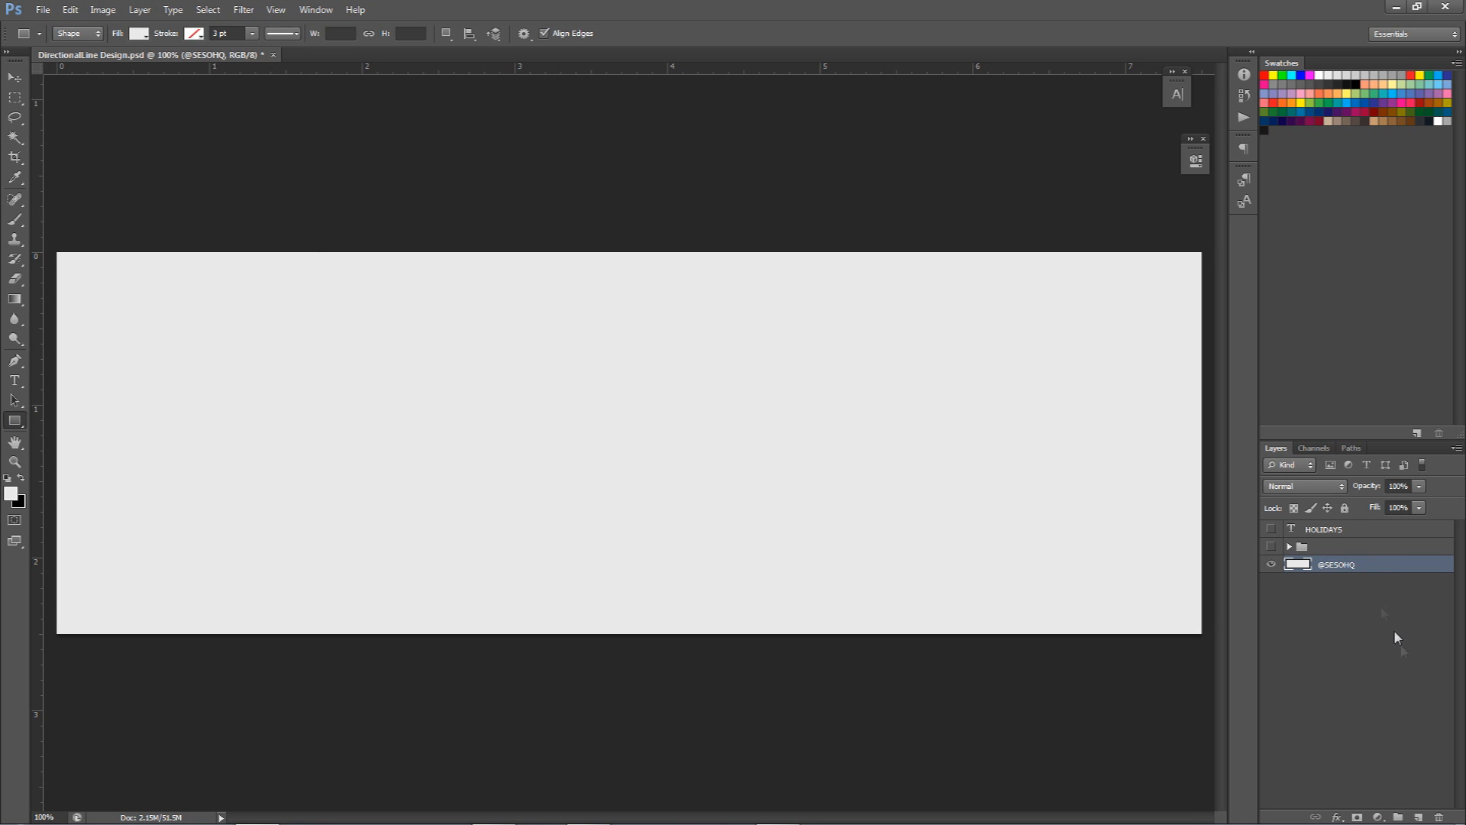
Add a new layer above the background and draw a horizontal rectangle about 1513 × 34 px across the canvas's full width.
left_click(1418, 815)
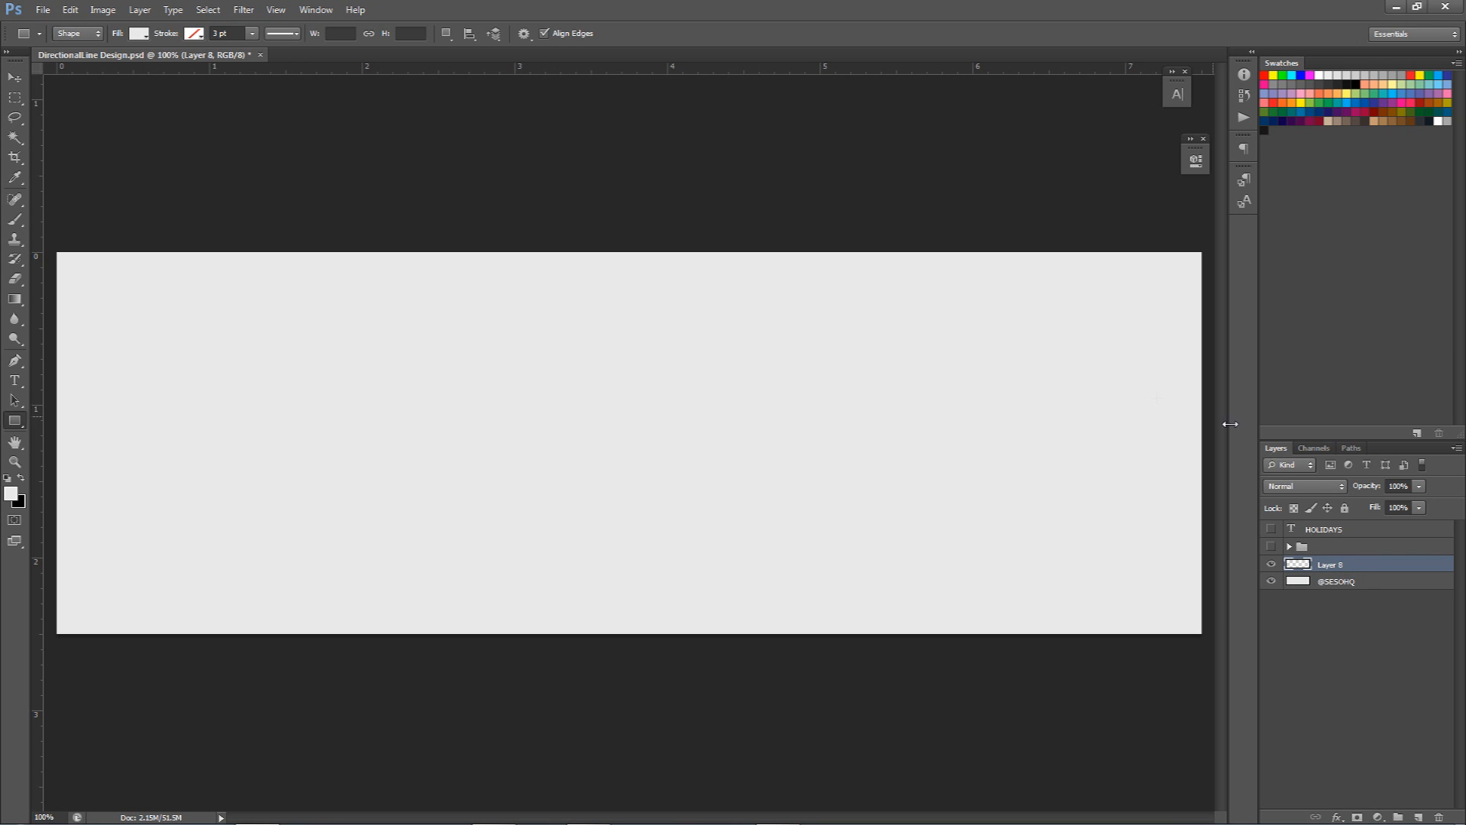
right_click(21, 422)
left_click(50, 422)
left_click_drag(53, 291, 1209, 314)
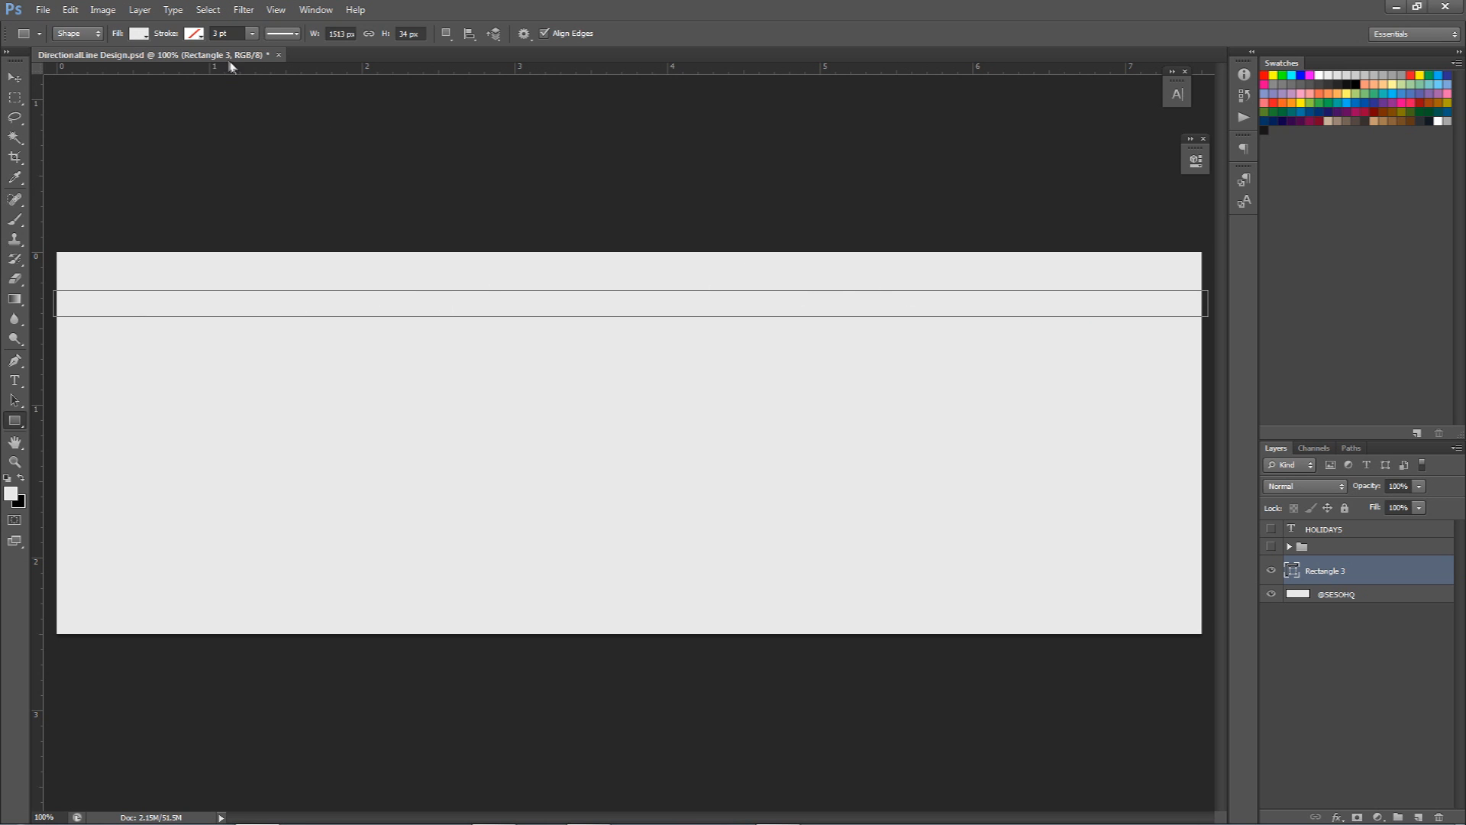
Fill the rectangle with bright pink and move it up close to the canvas's upper edge.
left_click(139, 34)
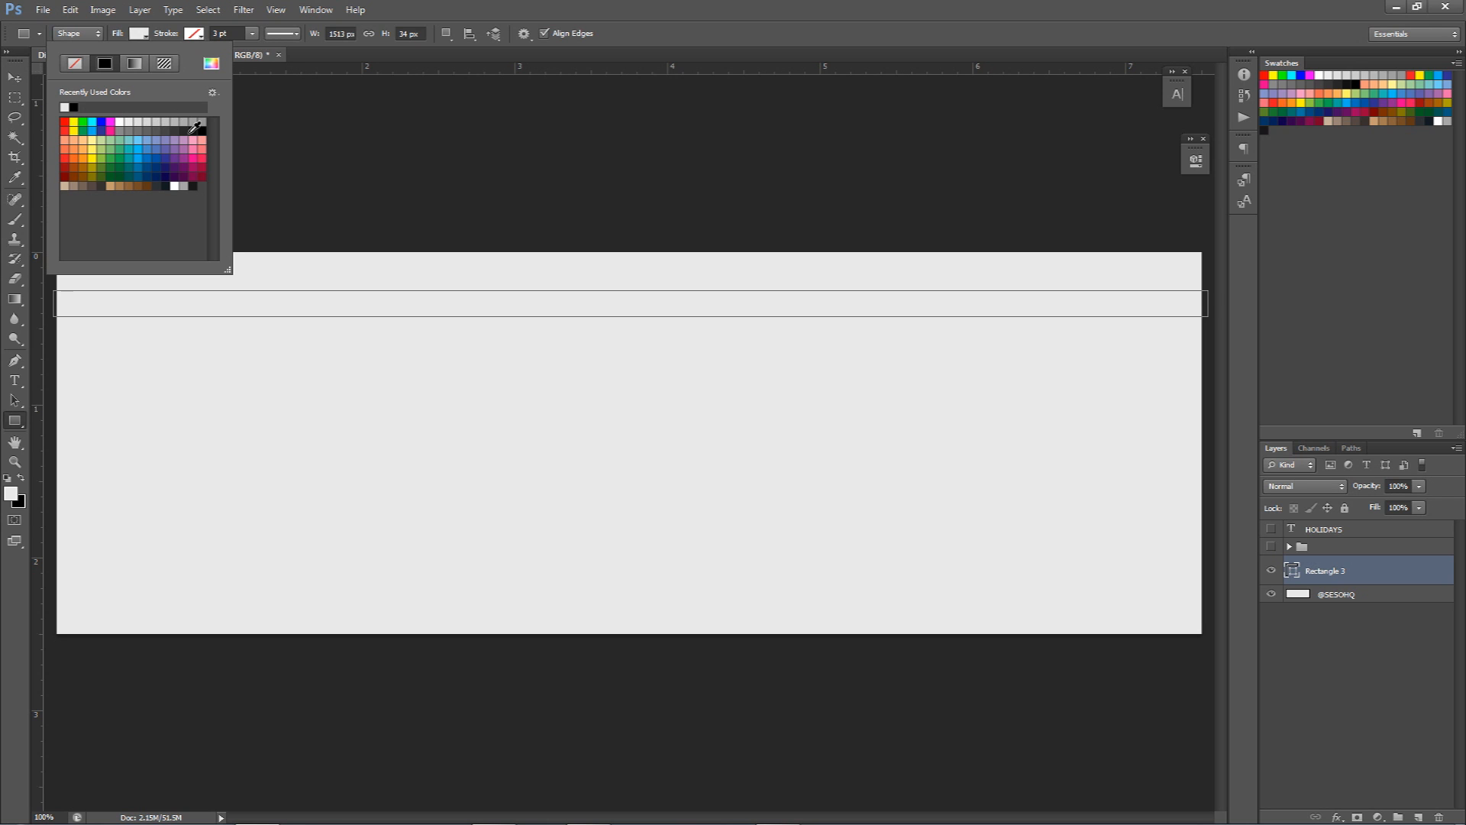
left_click(157, 139)
left_click(200, 140)
left_click(200, 150)
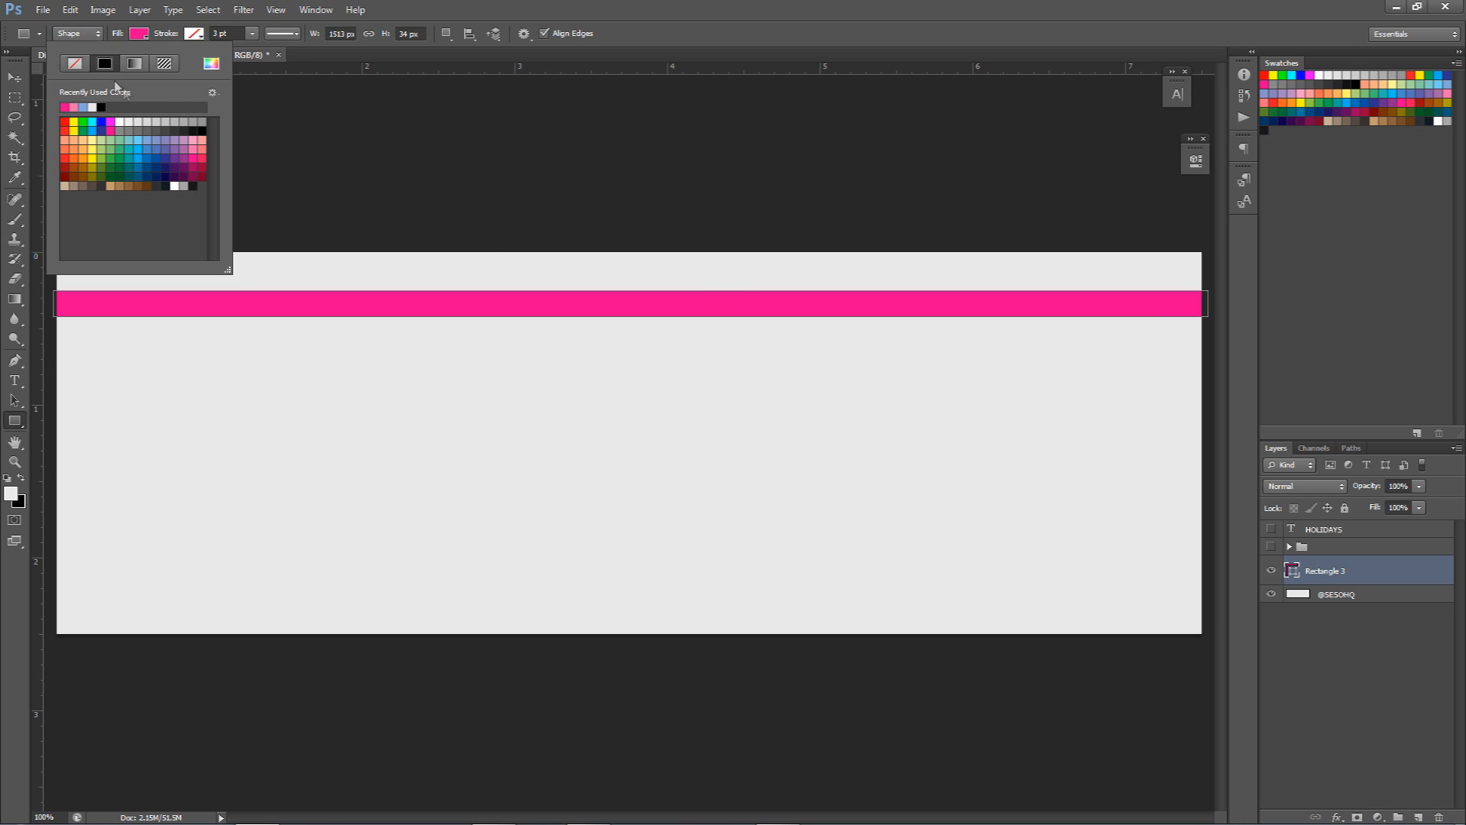
left_click(193, 35)
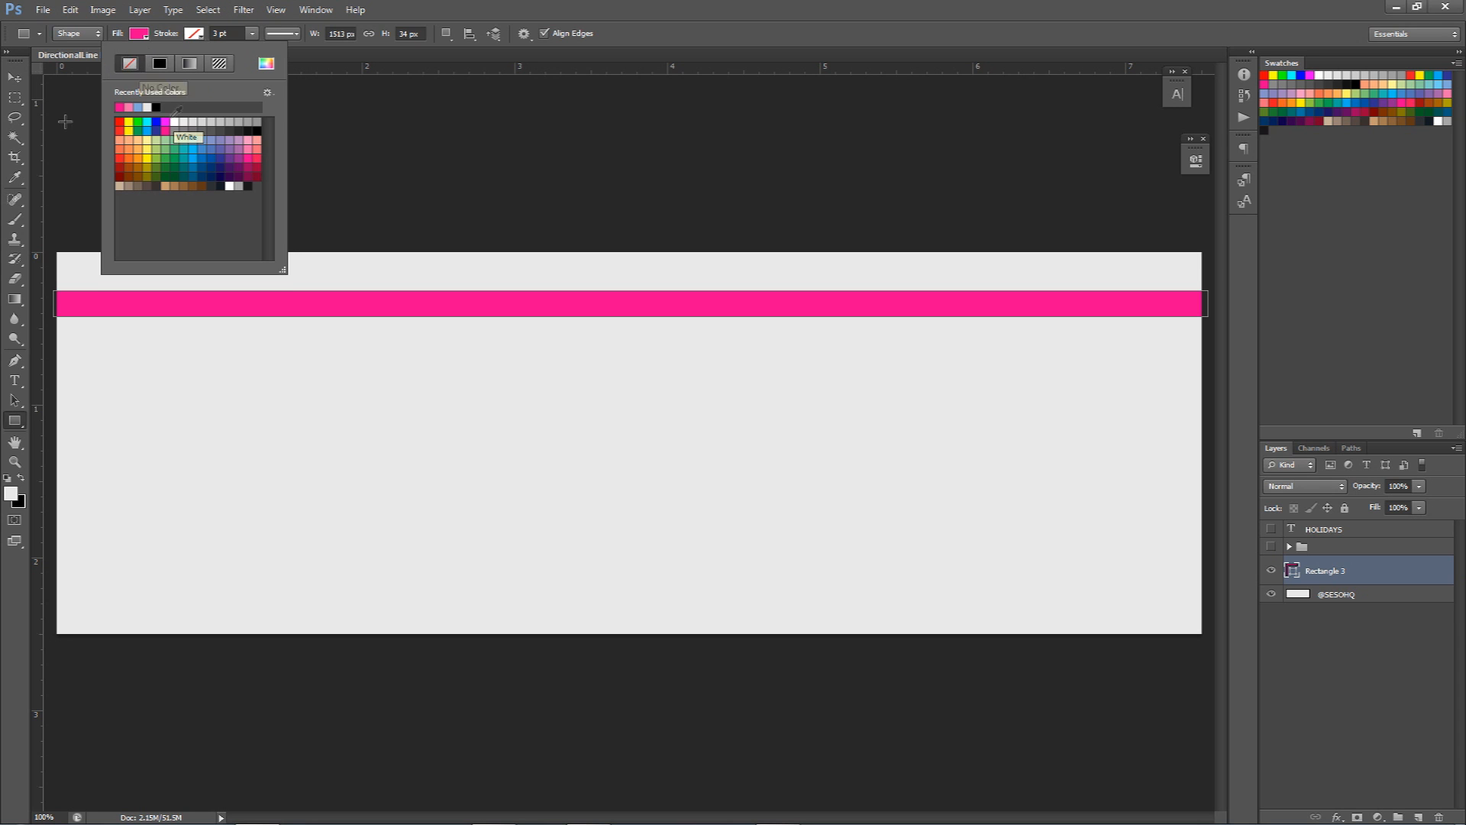
left_click(15, 77)
left_click_drag(480, 296, 541, 283)
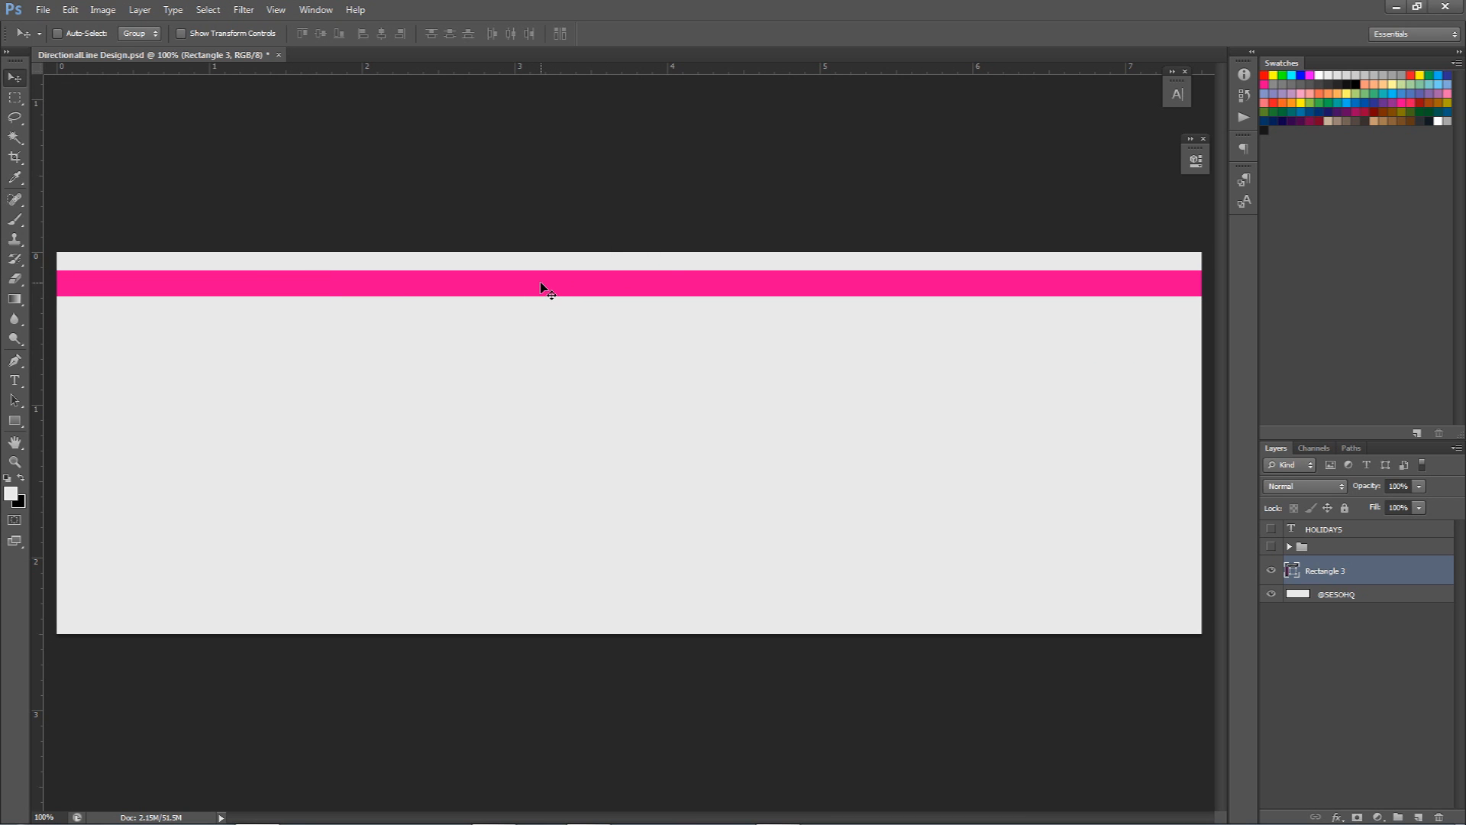
Rename the rectangle's layer as Default line.
double_click(1324, 570)
type("Defia")
key("Return")
Duplicate the Default line layer and hide the original.
right_click(1309, 573)
left_click(1345, 583)
key("ctrl+j")
left_click(1270, 600)
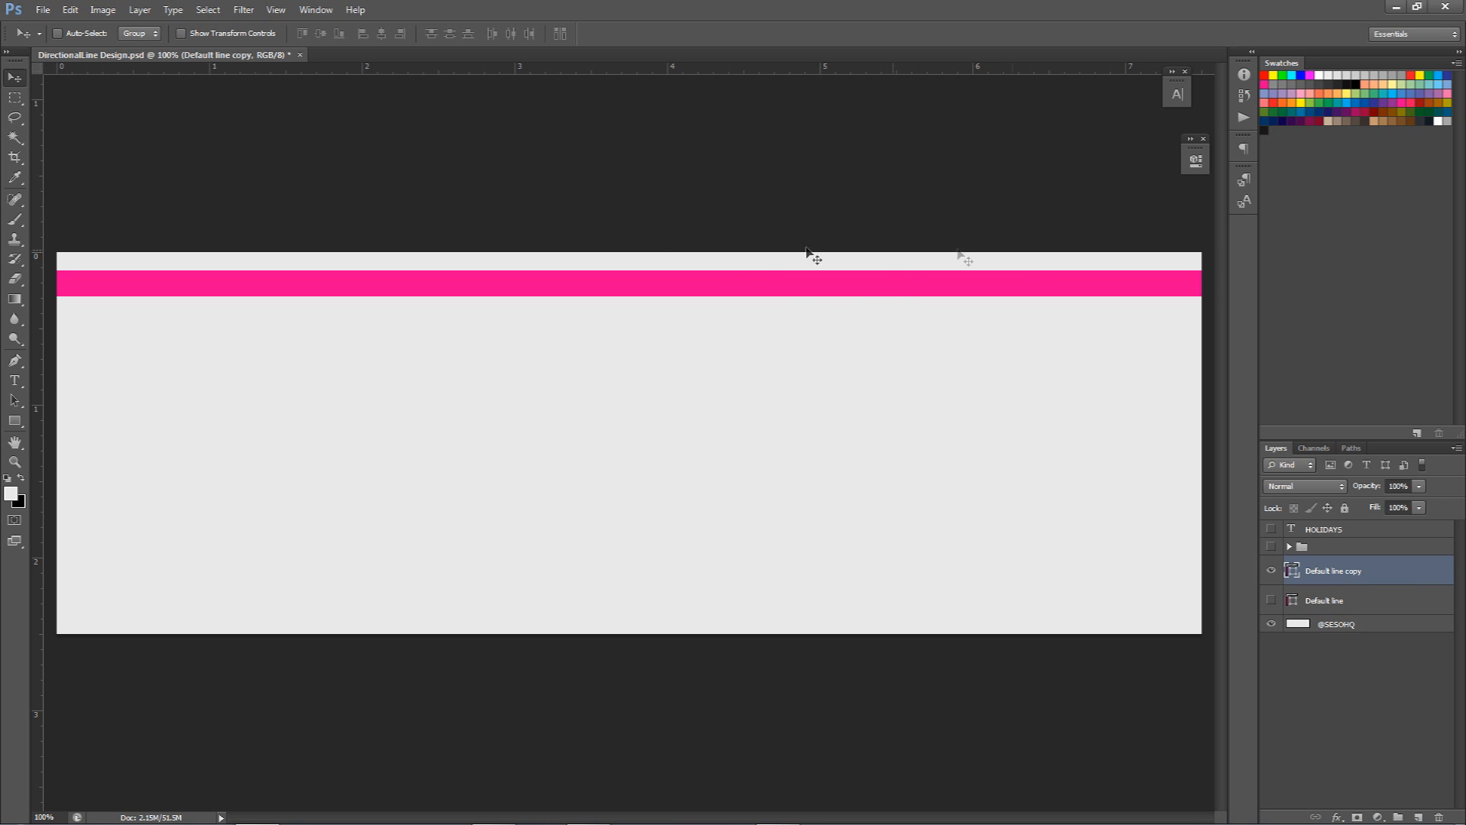
Move the duplicated line and rotate it into a gentle diagonal that rises toward the upper right.
left_click_drag(912, 291, 824, 317)
key("ctrl+t")
left_click_drag(1054, 216, 972, 163)
key("Return")
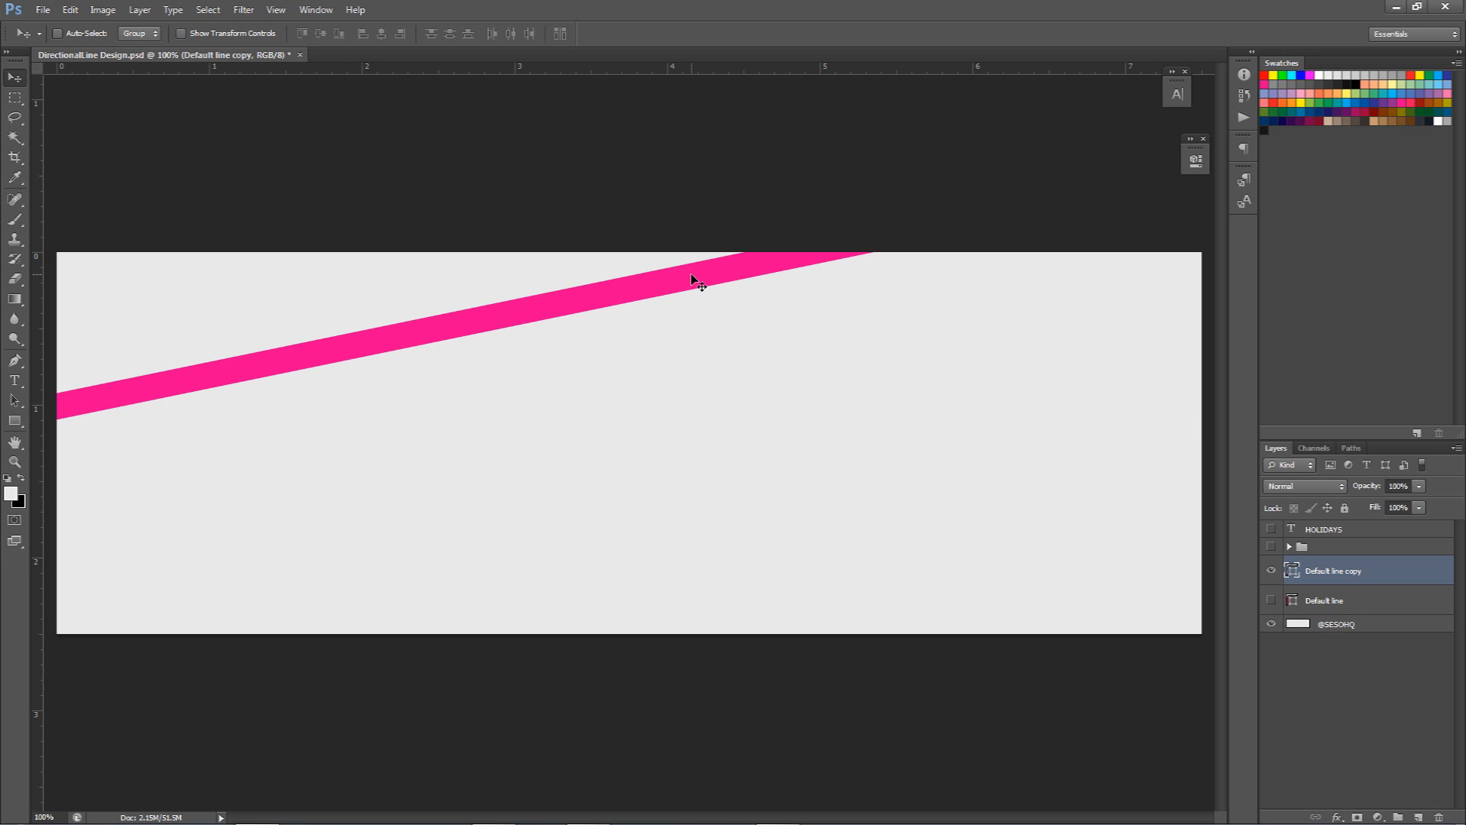
Copy the diagonal line parallel below itself, shift the copy, and delete it.
mouse_move(691, 278)
left_mouse_down()
mouse_move(703, 339)
mouse_move(681, 315)
mouse_move(667, 327)
mouse_move(669, 284)
mouse_move(691, 305)
left_mouse_up()
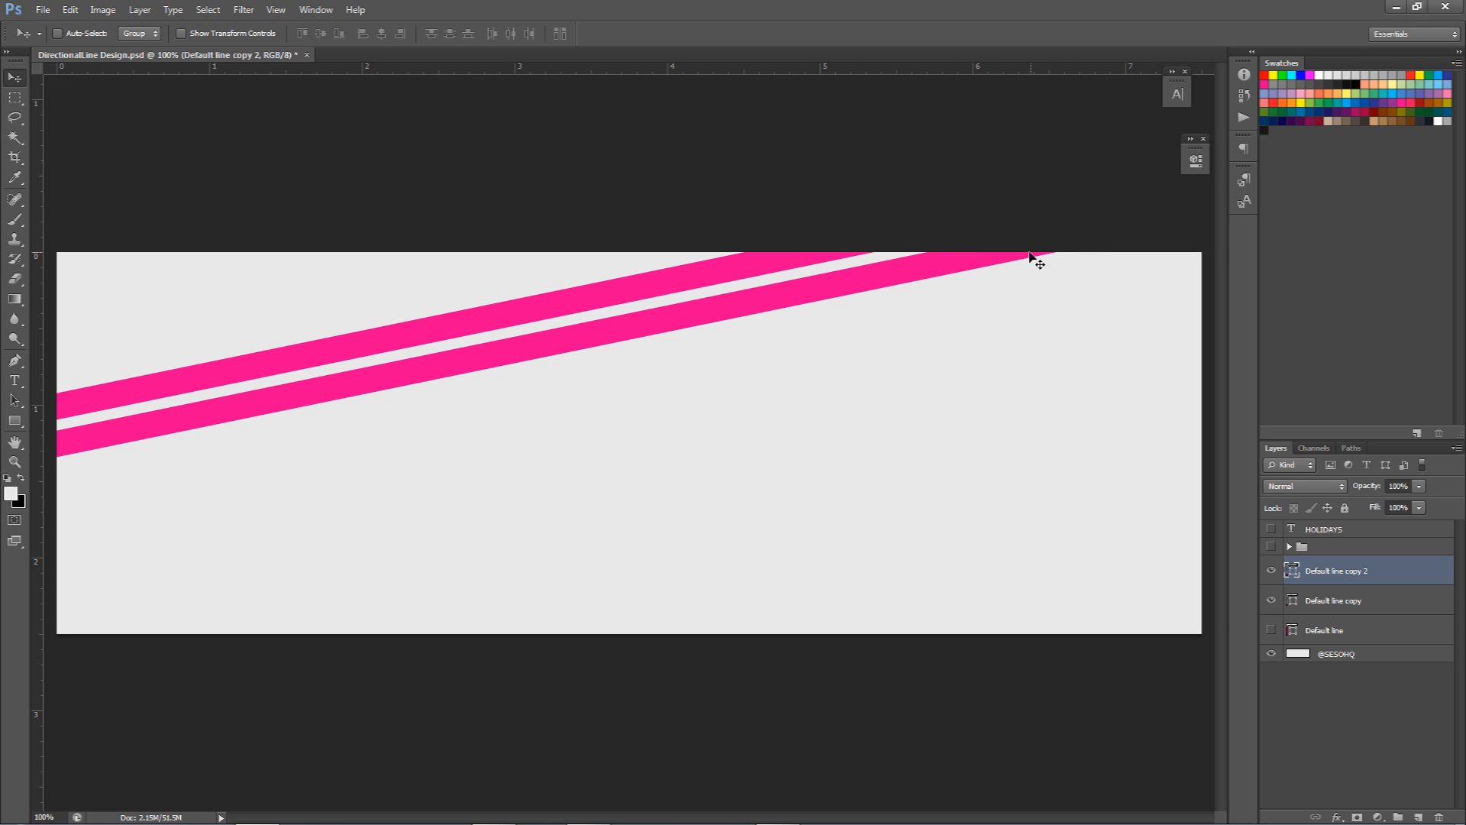
left_click_drag(1023, 262, 1051, 296)
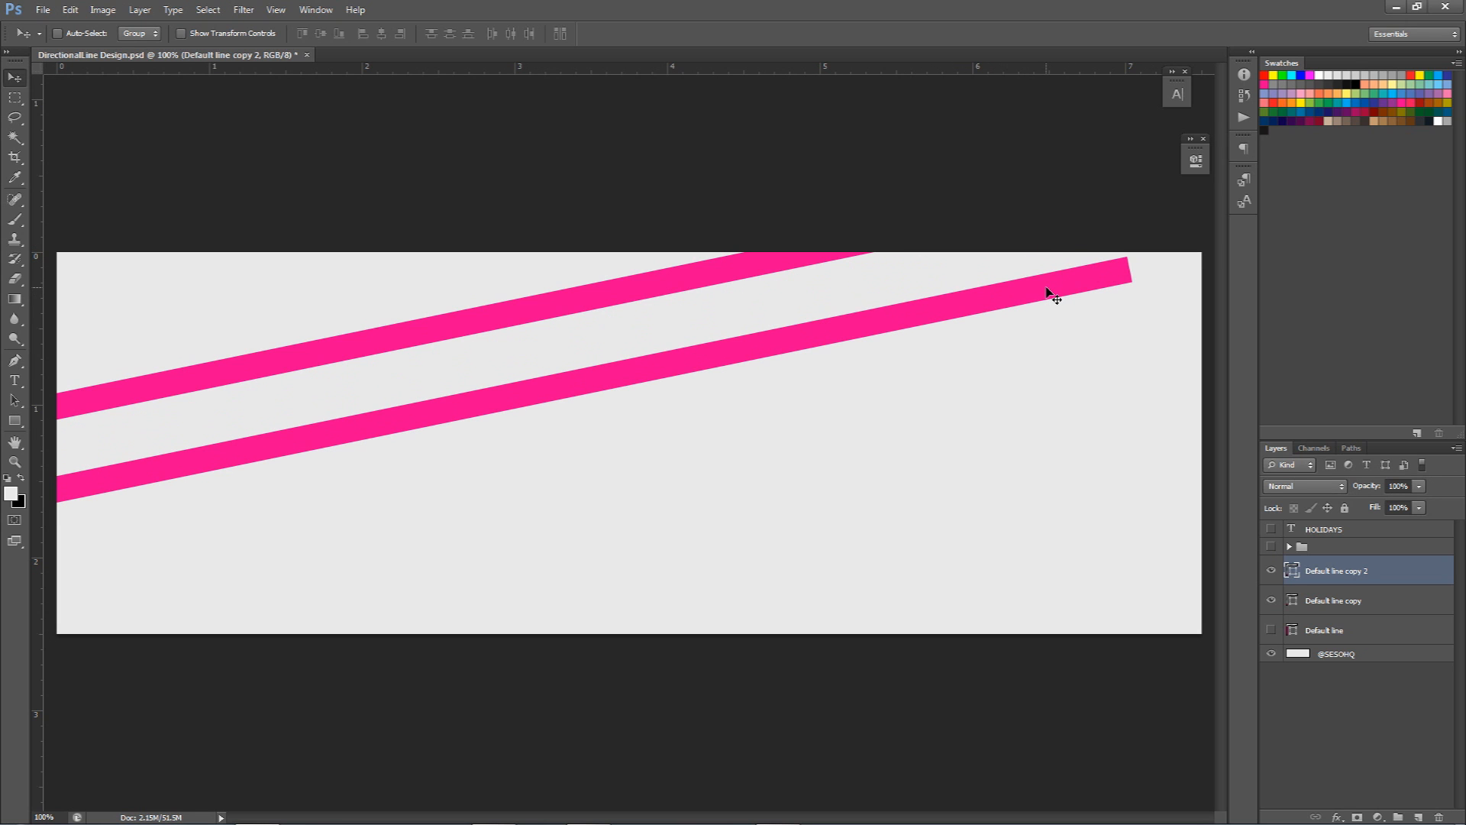
key("Delete")
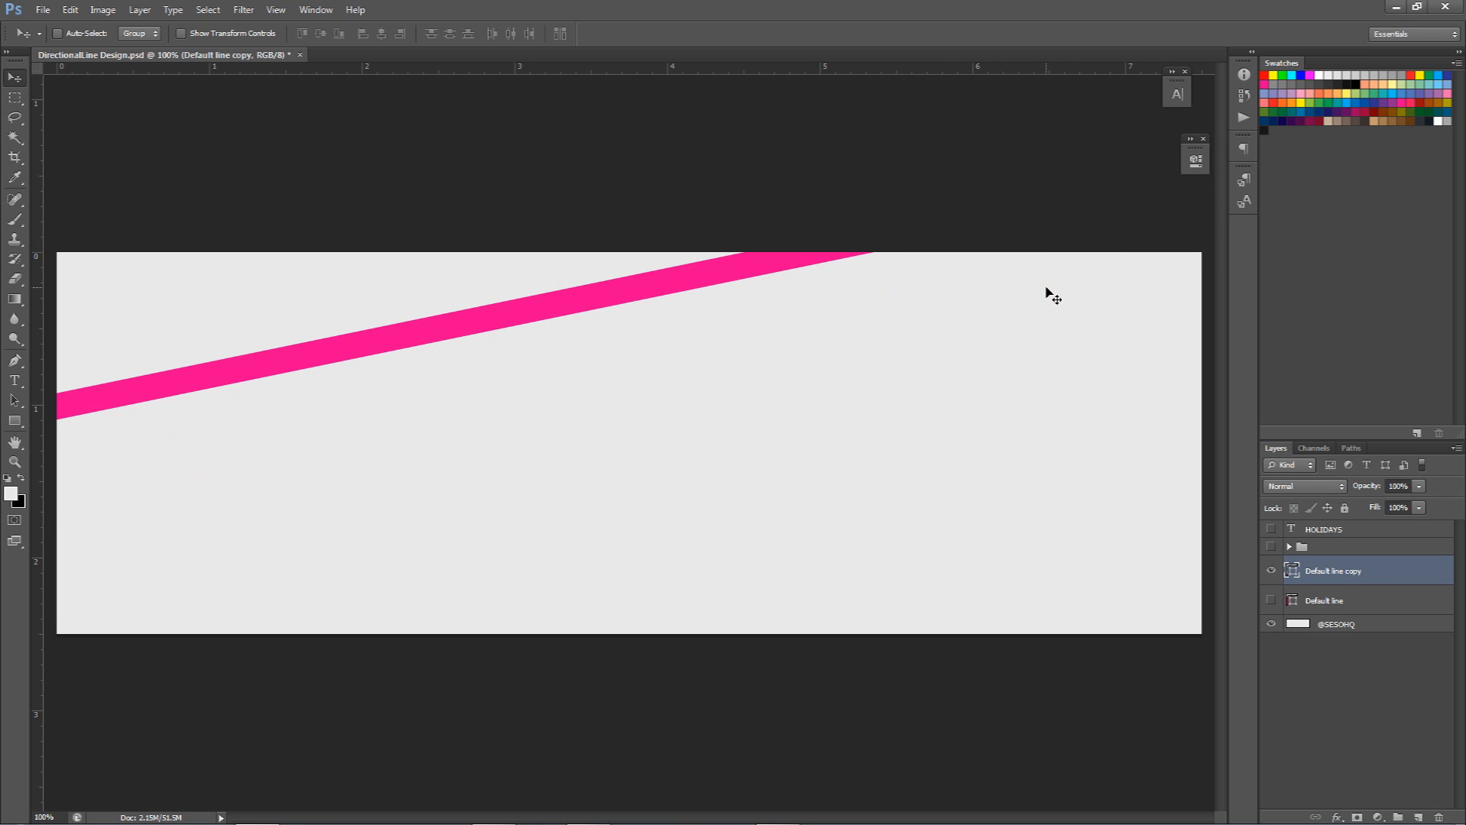
Undo the changes back to the horizontal state of the duplicated line.
key("ctrl+alt+z")
key("ctrl+alt+z")
key("ctrl+alt+z")
Show the finished HOLIDAYS artwork in place of the duplicated line for reference, and switch back to the line.
left_click(1271, 570)
left_click(1272, 528)
left_click(1271, 546)
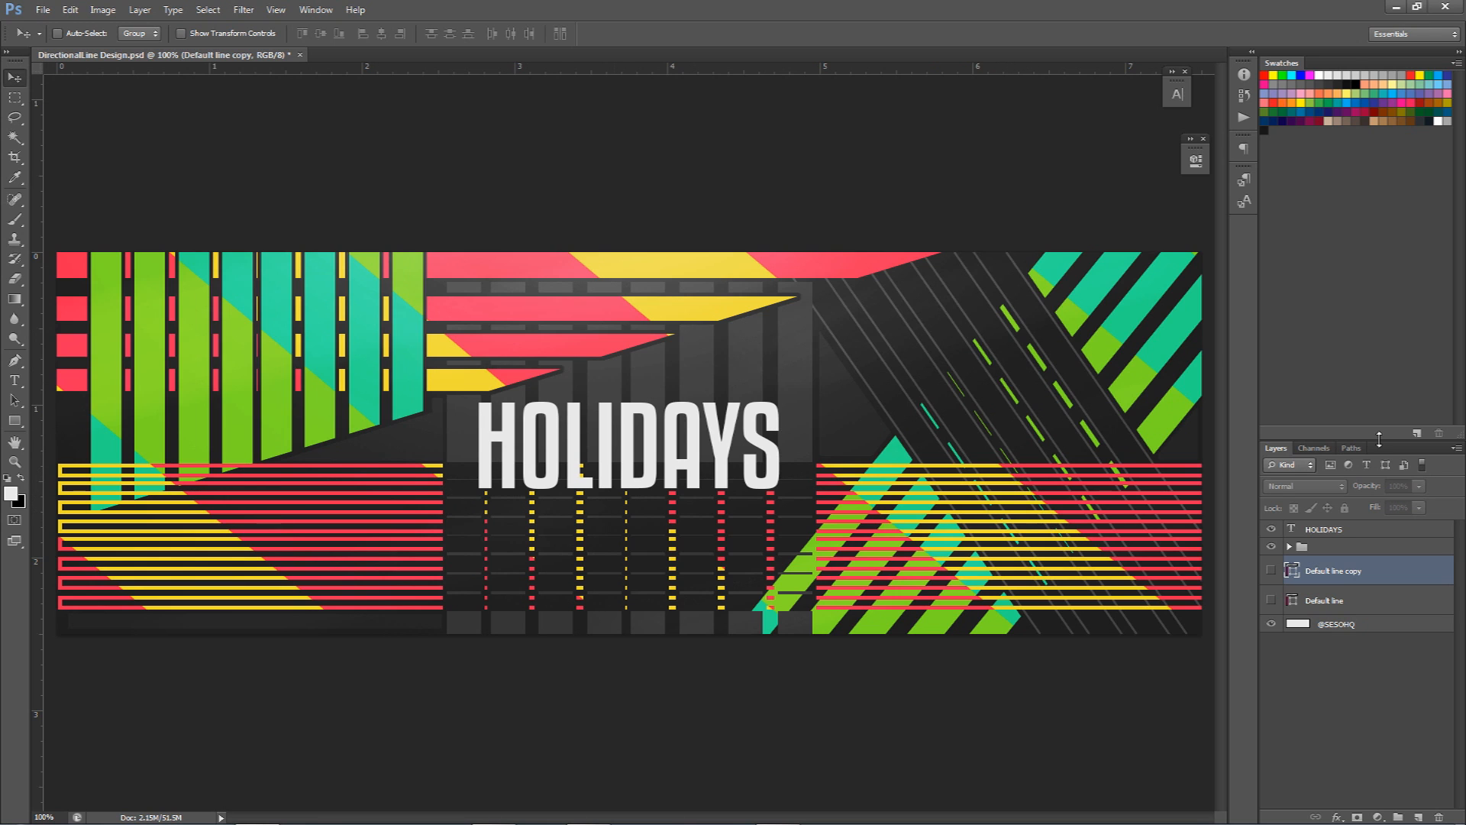
left_click(1271, 547)
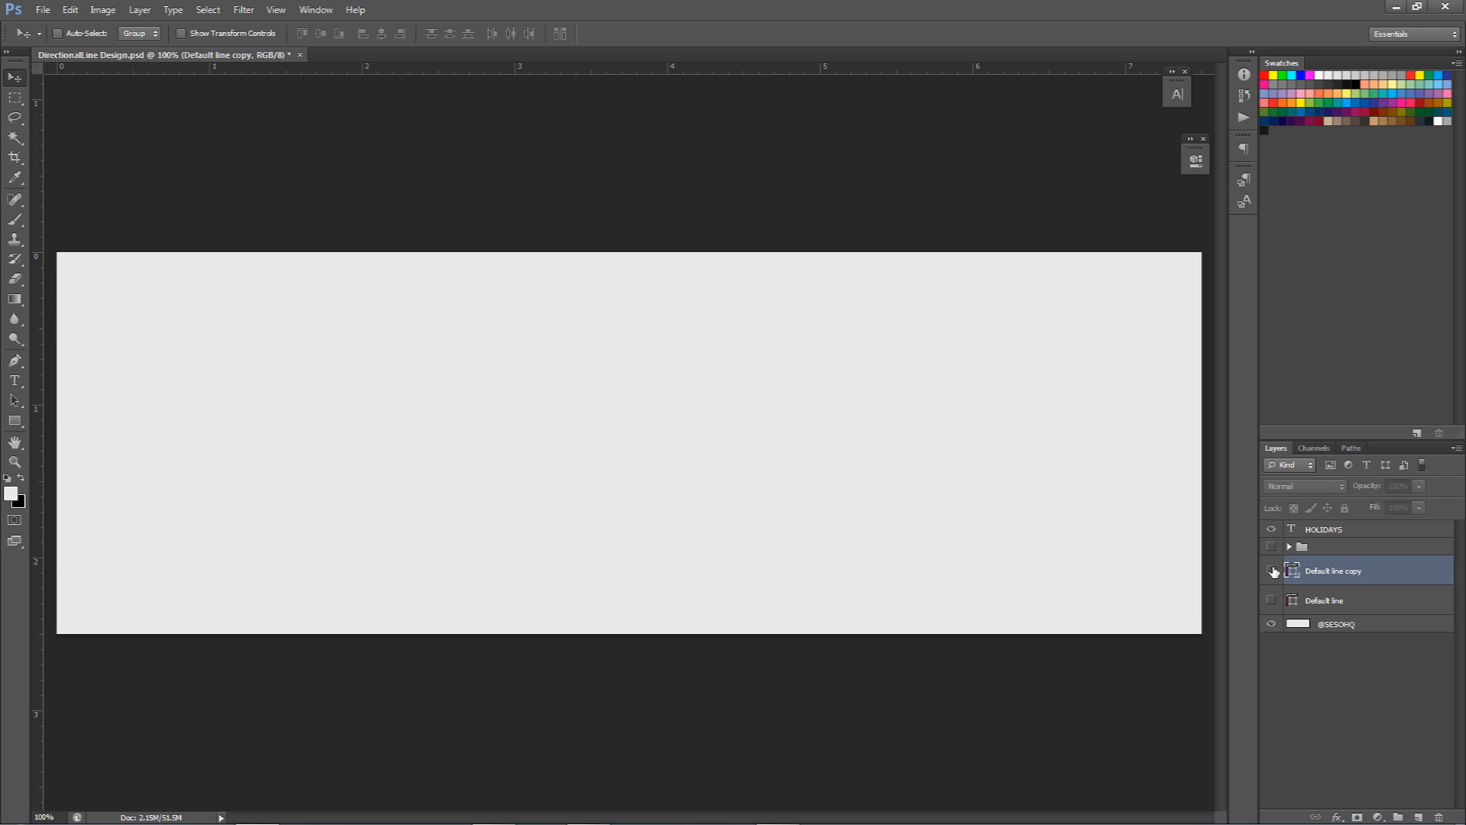
left_click(1272, 571)
Reposition the duplicated line and thicken it, scaling its height to 155.88% and trimming it slightly.
left_click_drag(770, 317, 884, 299)
key("ctrl+t")
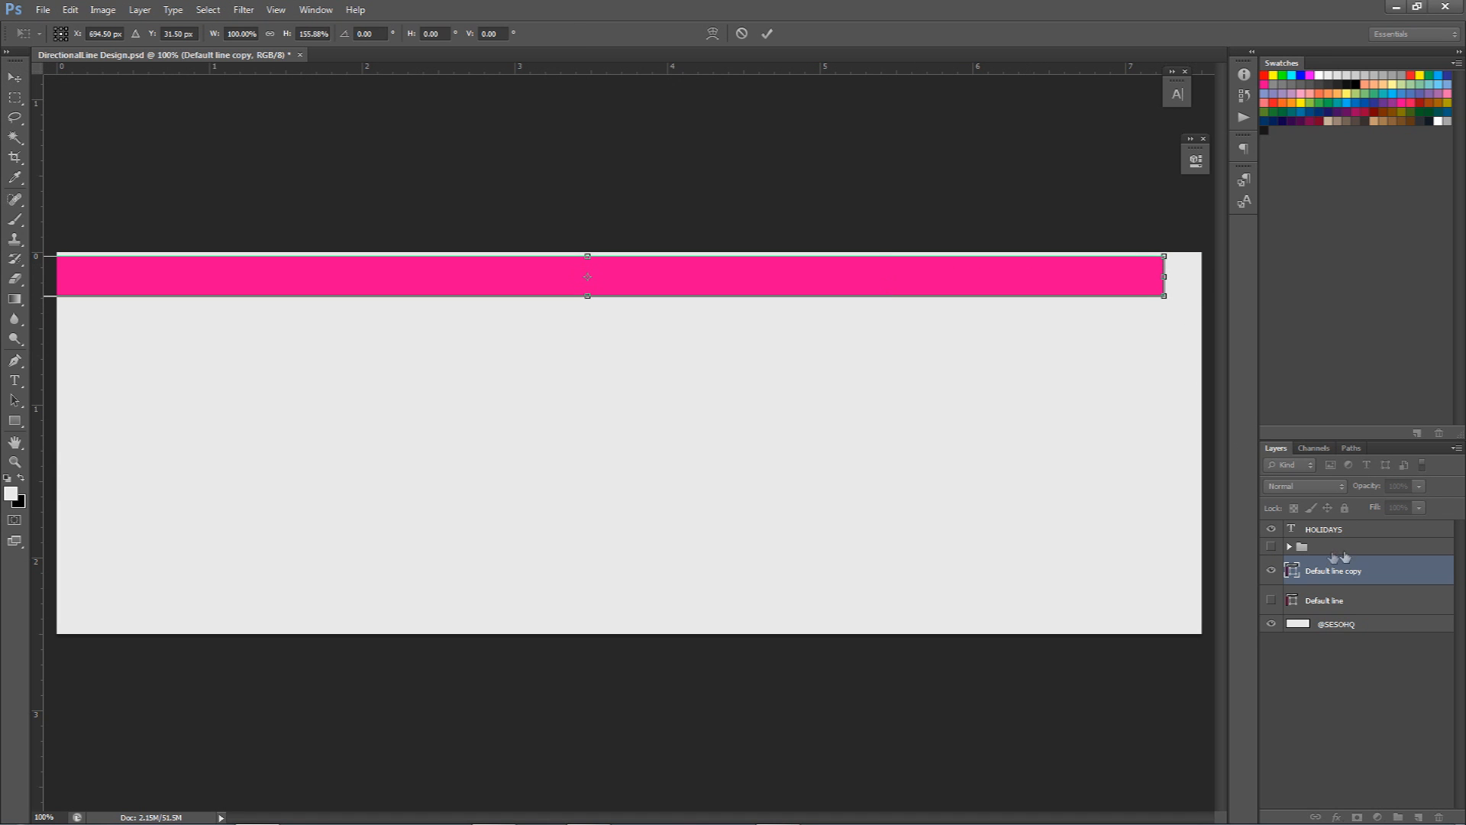
key("Return")
key("ctrl+t")
left_click_drag(599, 305, 593, 289)
key("Return")
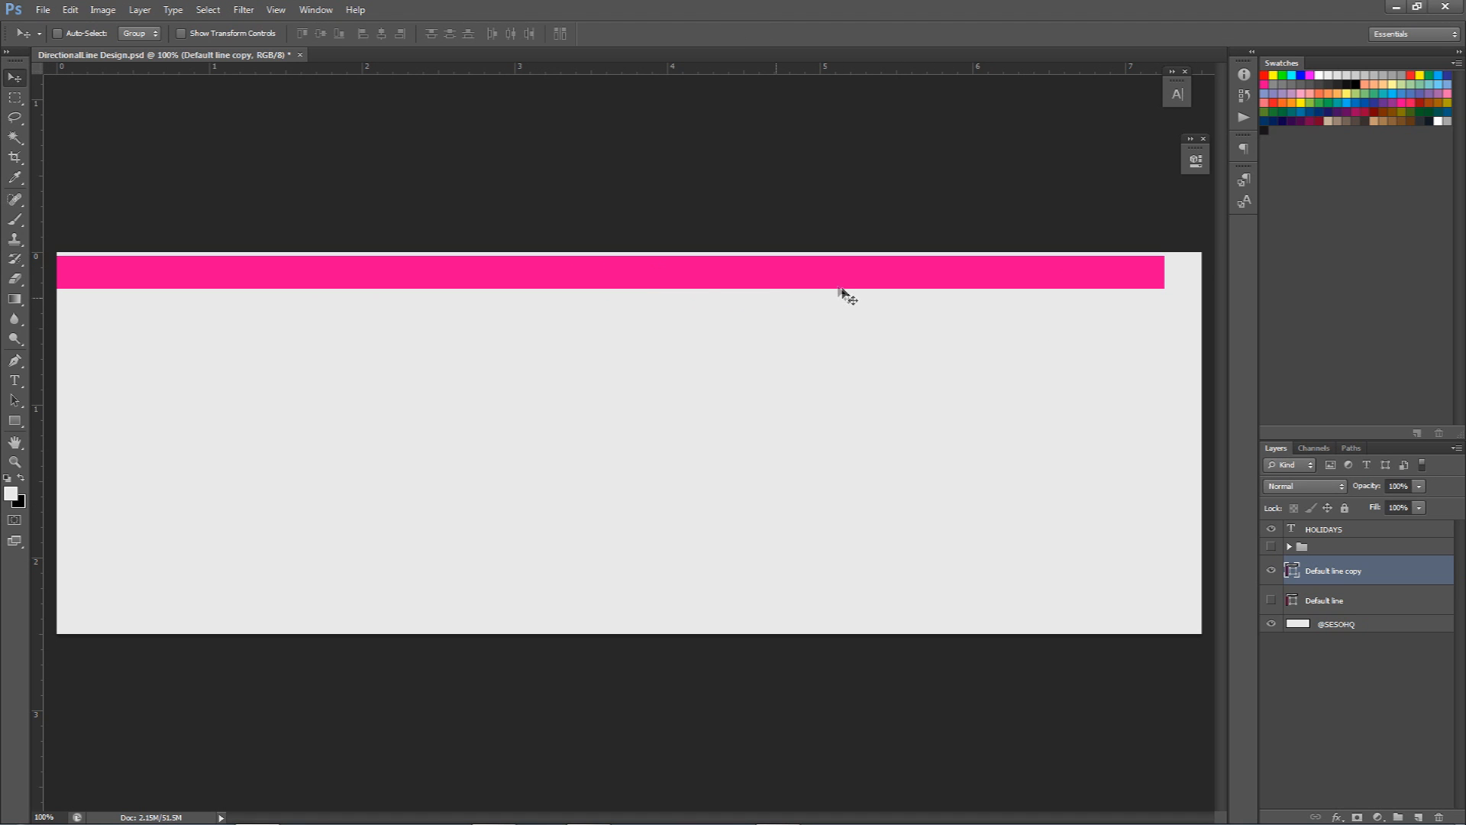
Shorten the thick line to end at about 6.8 on the ruler and place a copy of it just below.
key("ctrl+t")
left_click_drag(1159, 272, 969, 273)
left_click_drag(1093, 299, 1093, 296)
key("Return")
left_click_drag(686, 264, 692, 300)
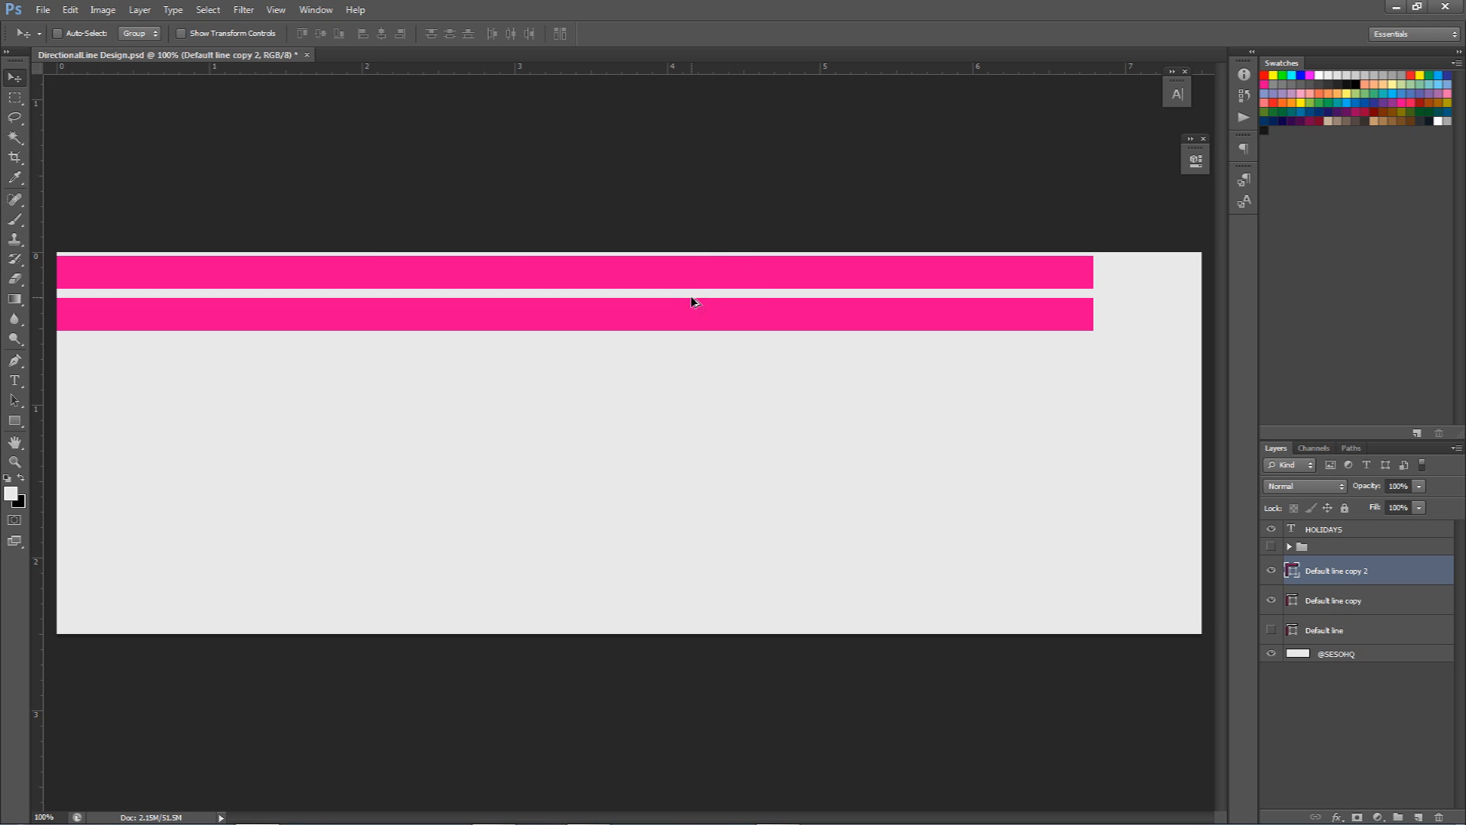
Load the lower line's outline as a selection and expand it by 5 pixels.
left_click(208, 9)
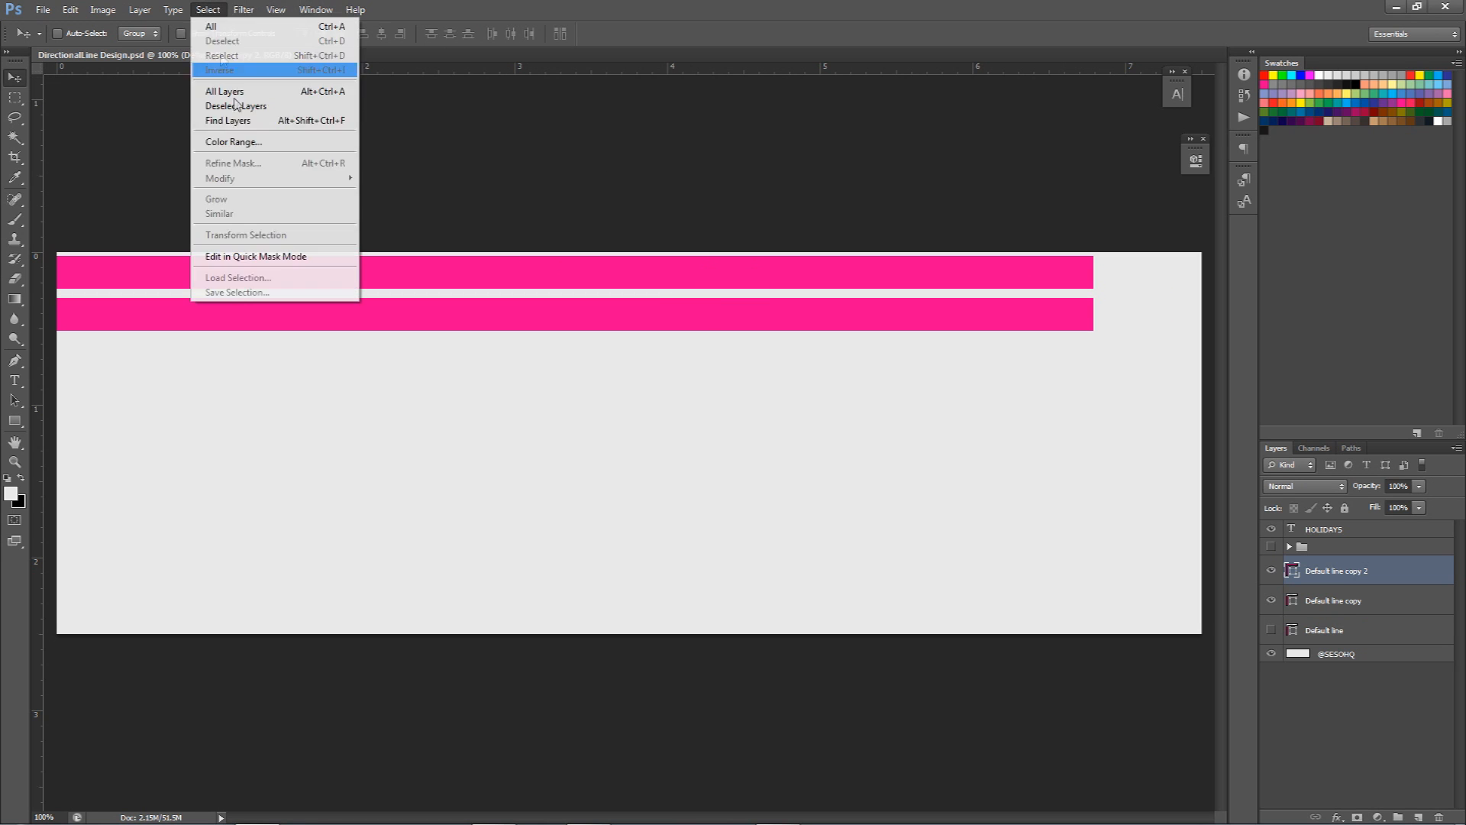
left_click(1308, 574)
left_click(1292, 571, "ctrl")
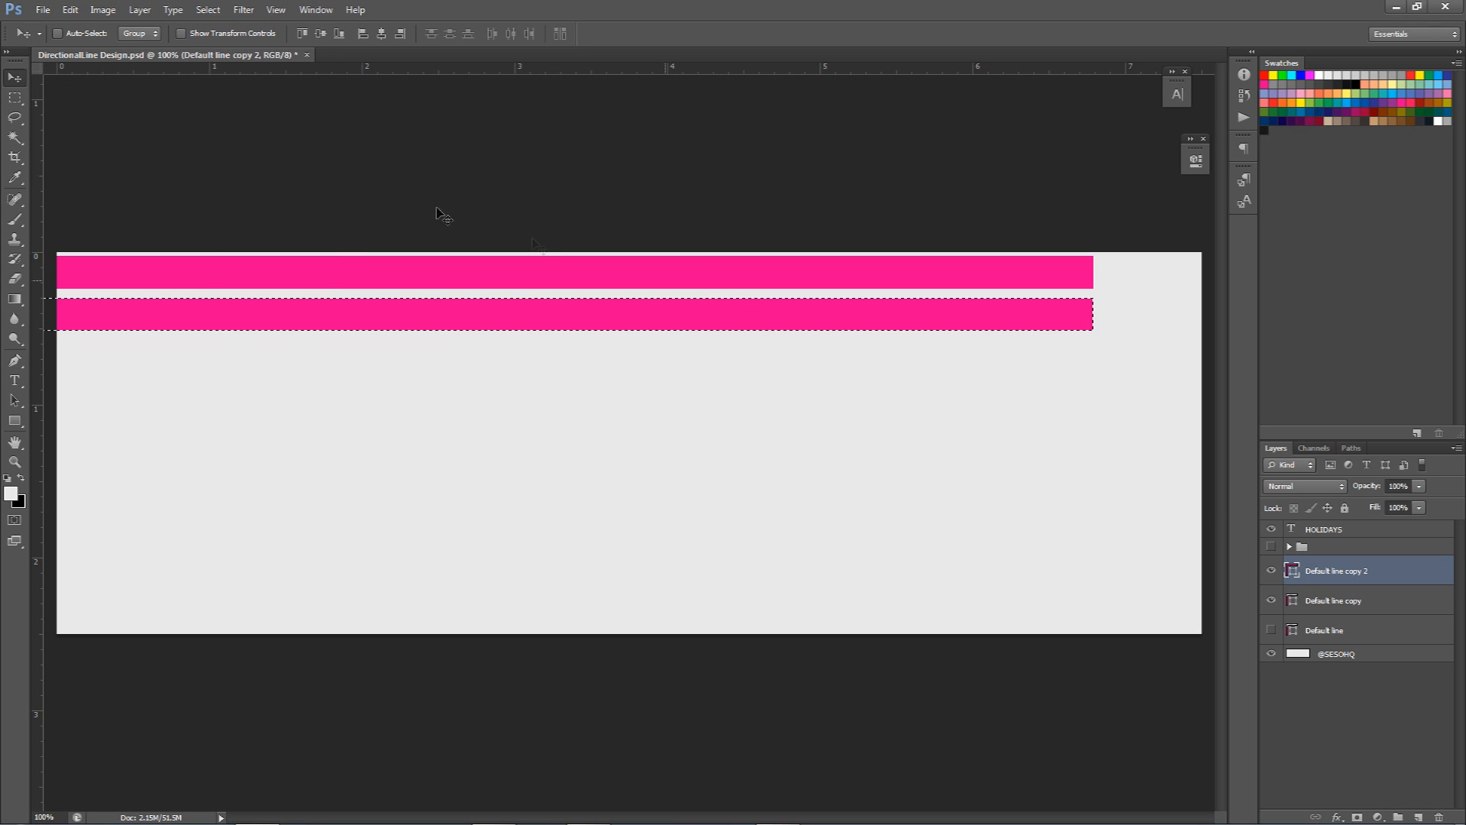
left_click(207, 10)
mouse_move(242, 181)
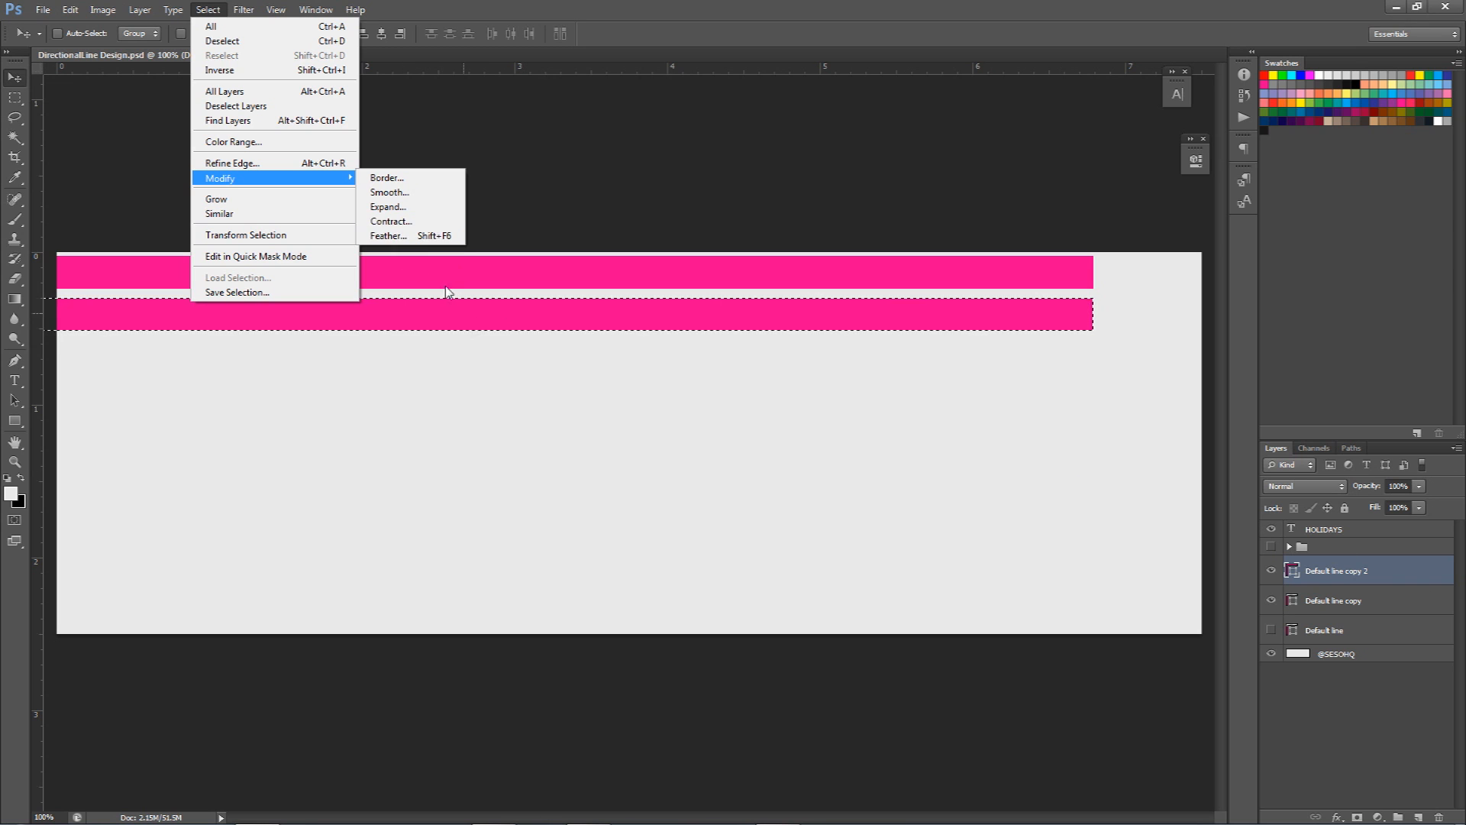
left_click(388, 214)
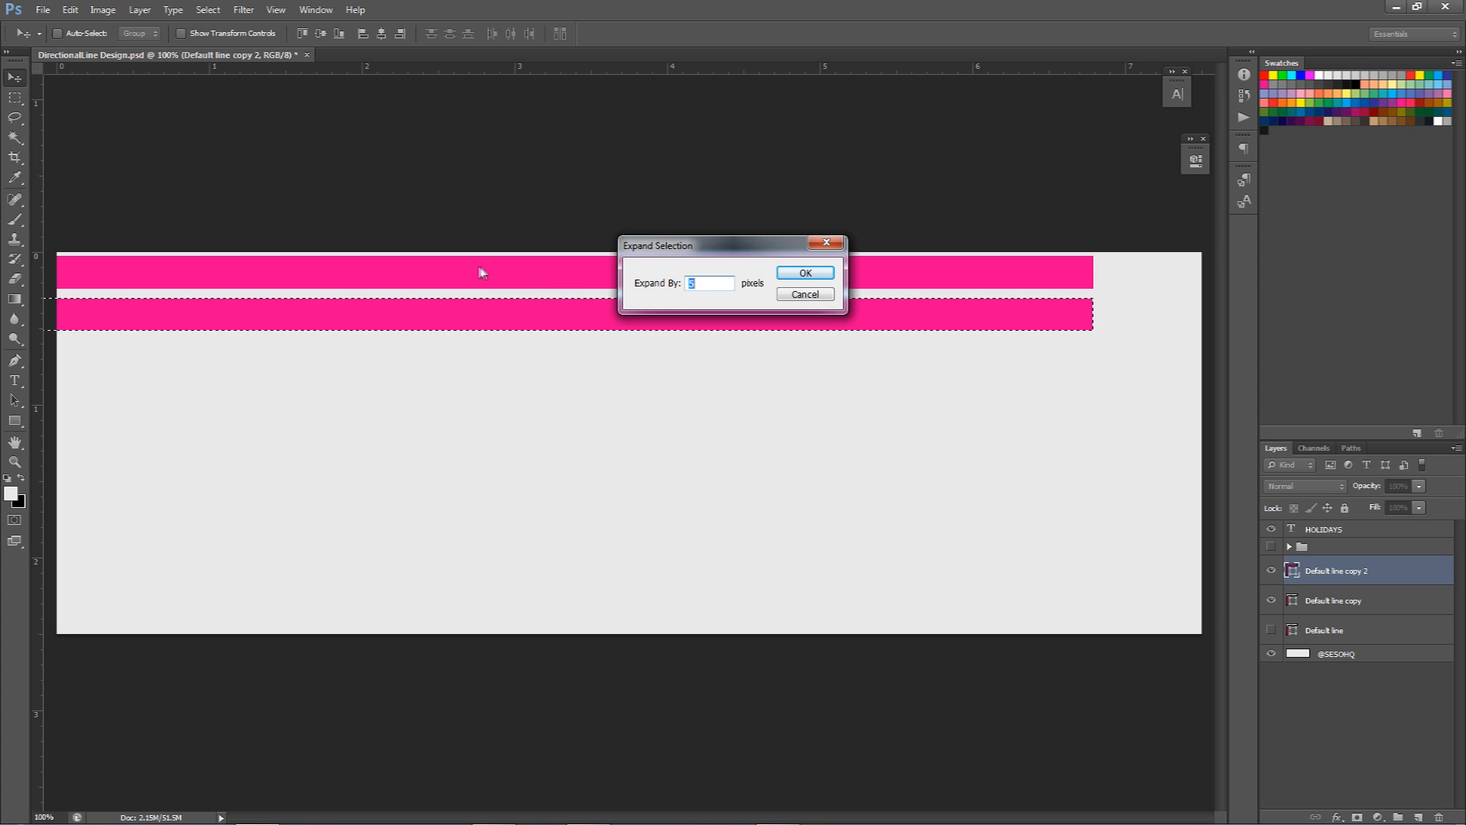
left_click(805, 275)
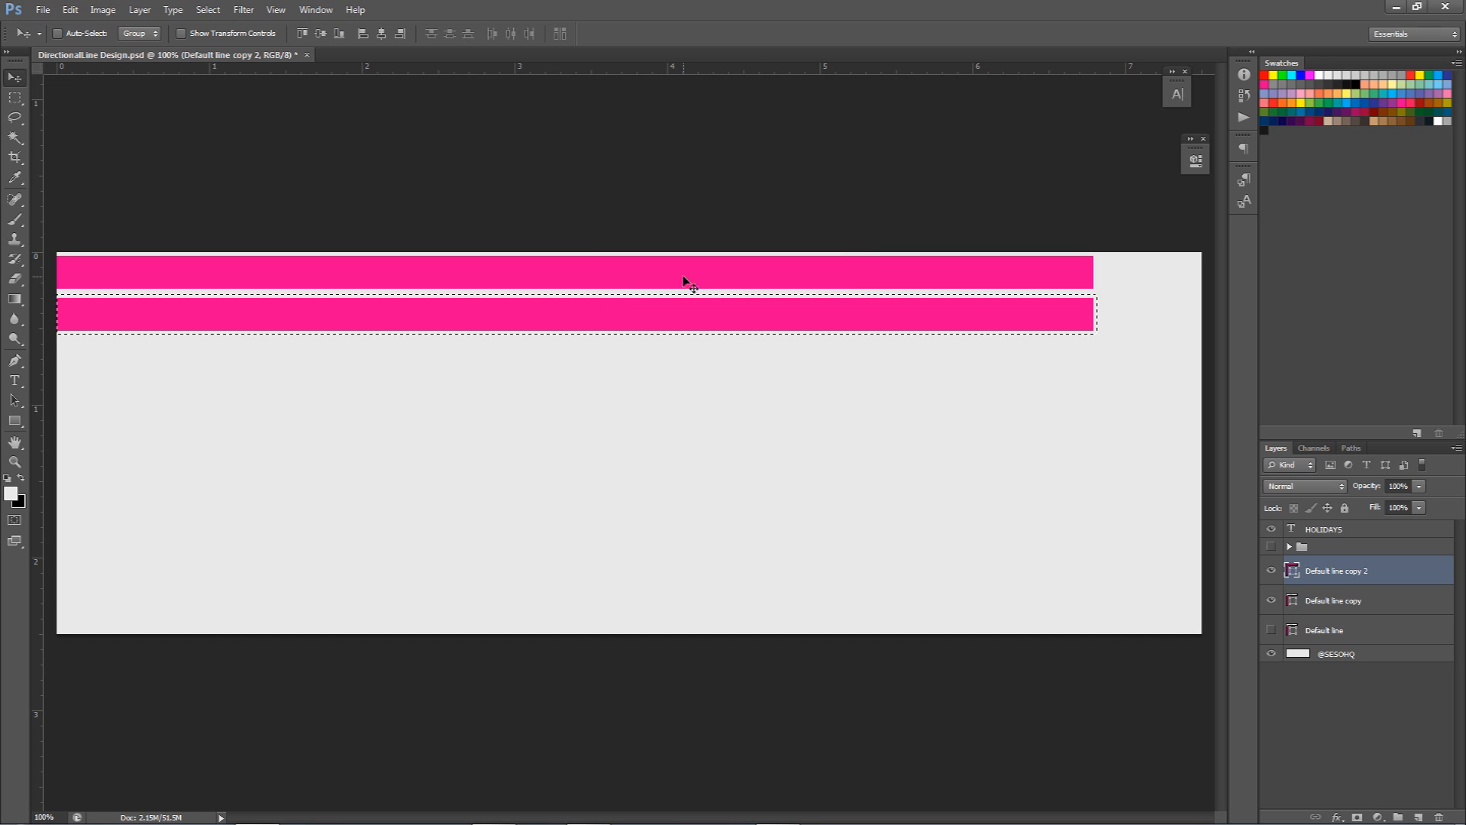
Examine the gap between the two lines against the expanded selection up close, and clear the selection.
key("super")
key("super")
scroll(624, 295, "up", 4)
scroll(621, 295, "up", 2)
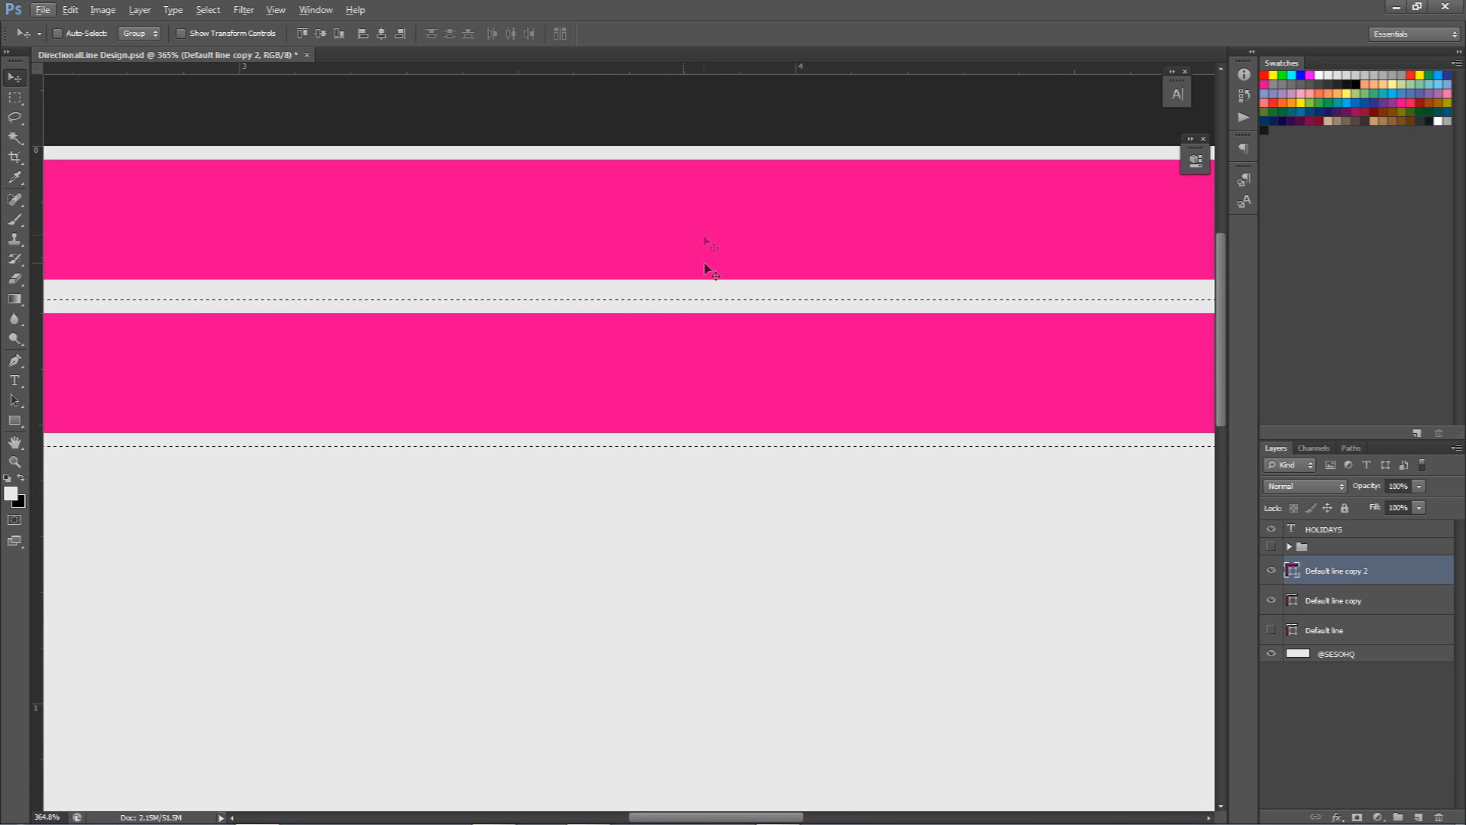
scroll(729, 263, "down", 1)
scroll(734, 279, "down", 2)
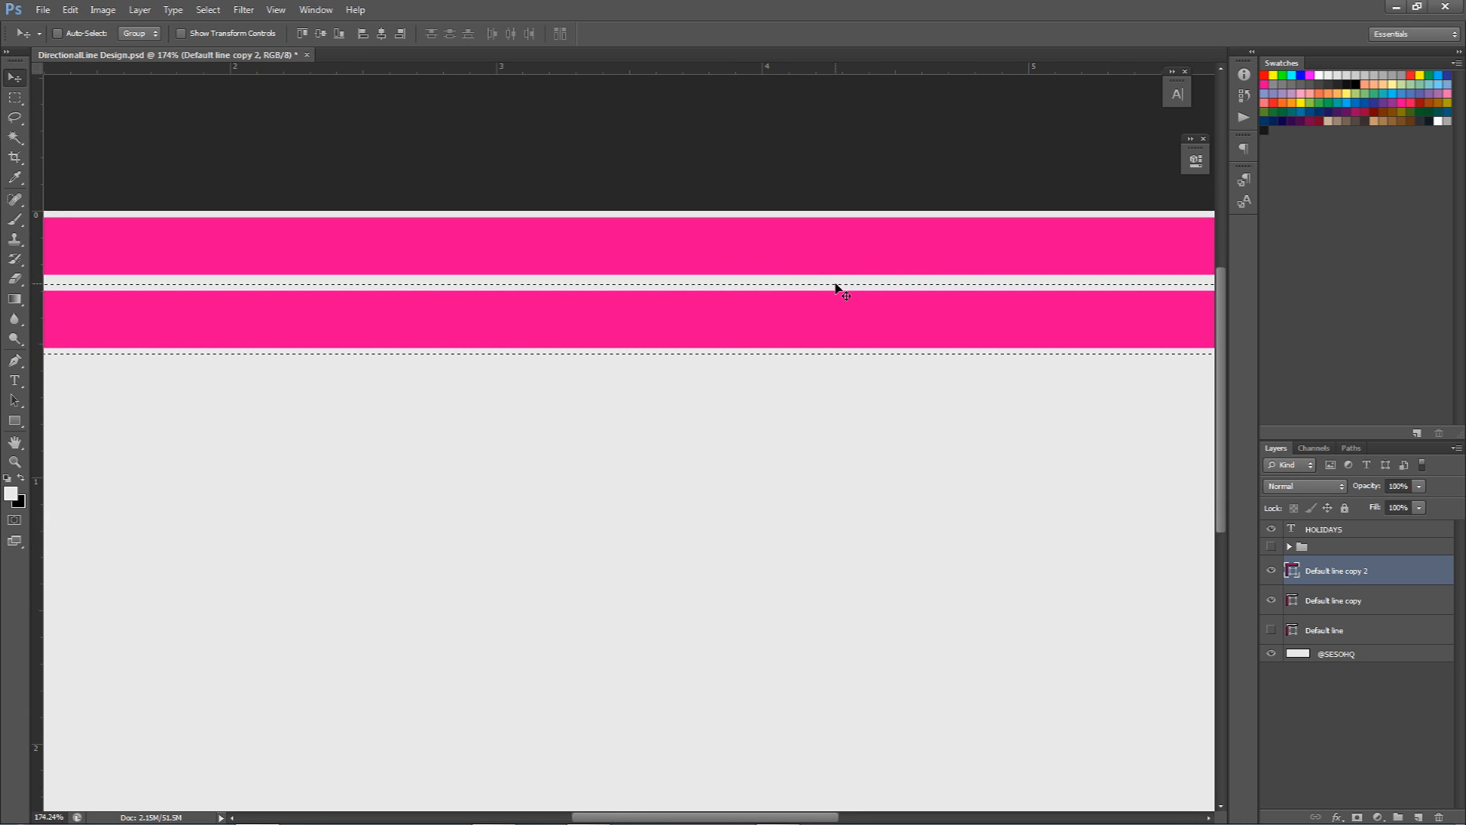
key("ctrl+d")
scroll(909, 255, "down", 3)
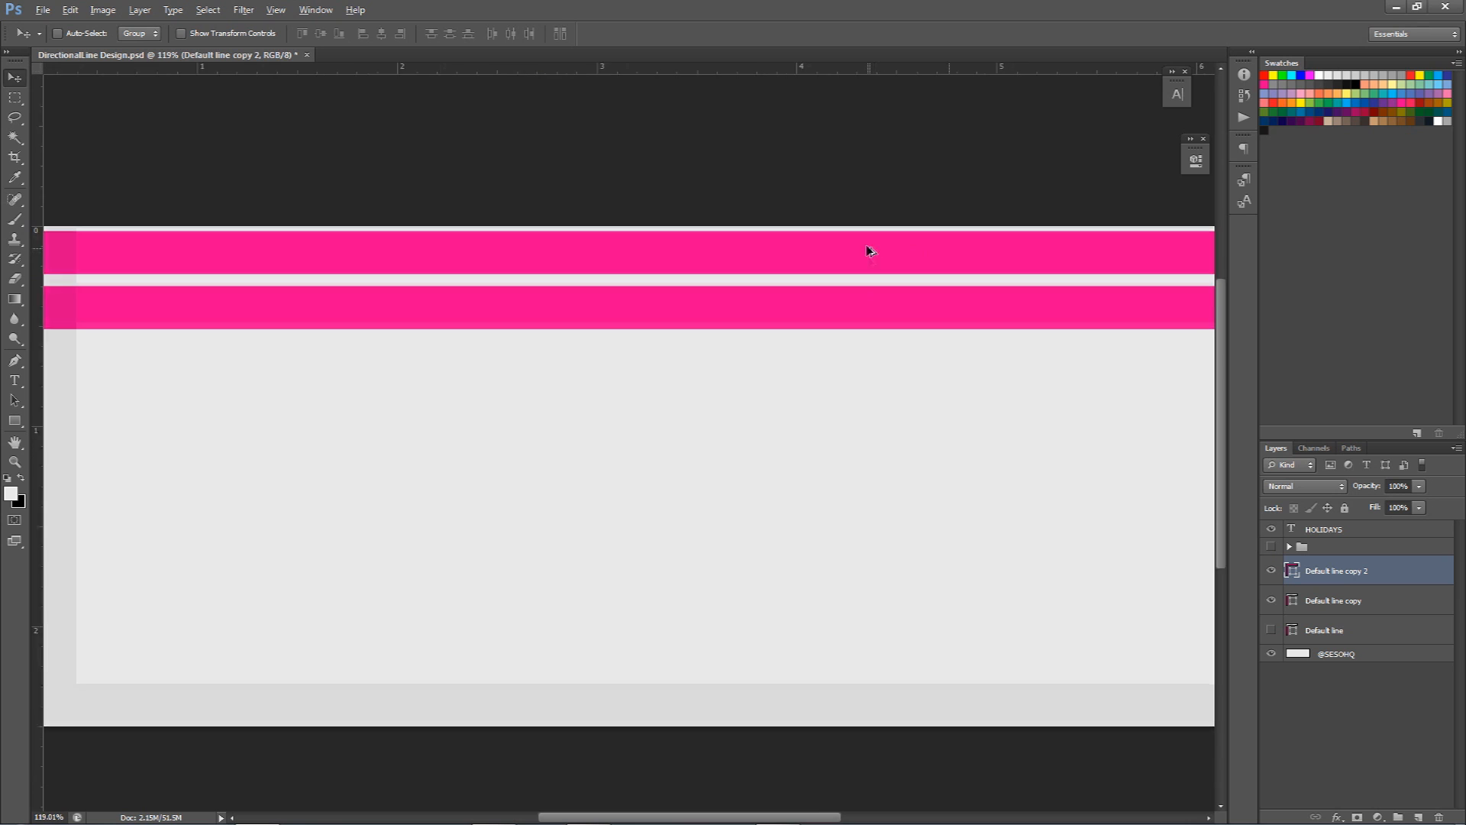
Copy both lines together to just below the originals and hide the HOLIDAYS text layer.
left_click(1310, 601, "shift")
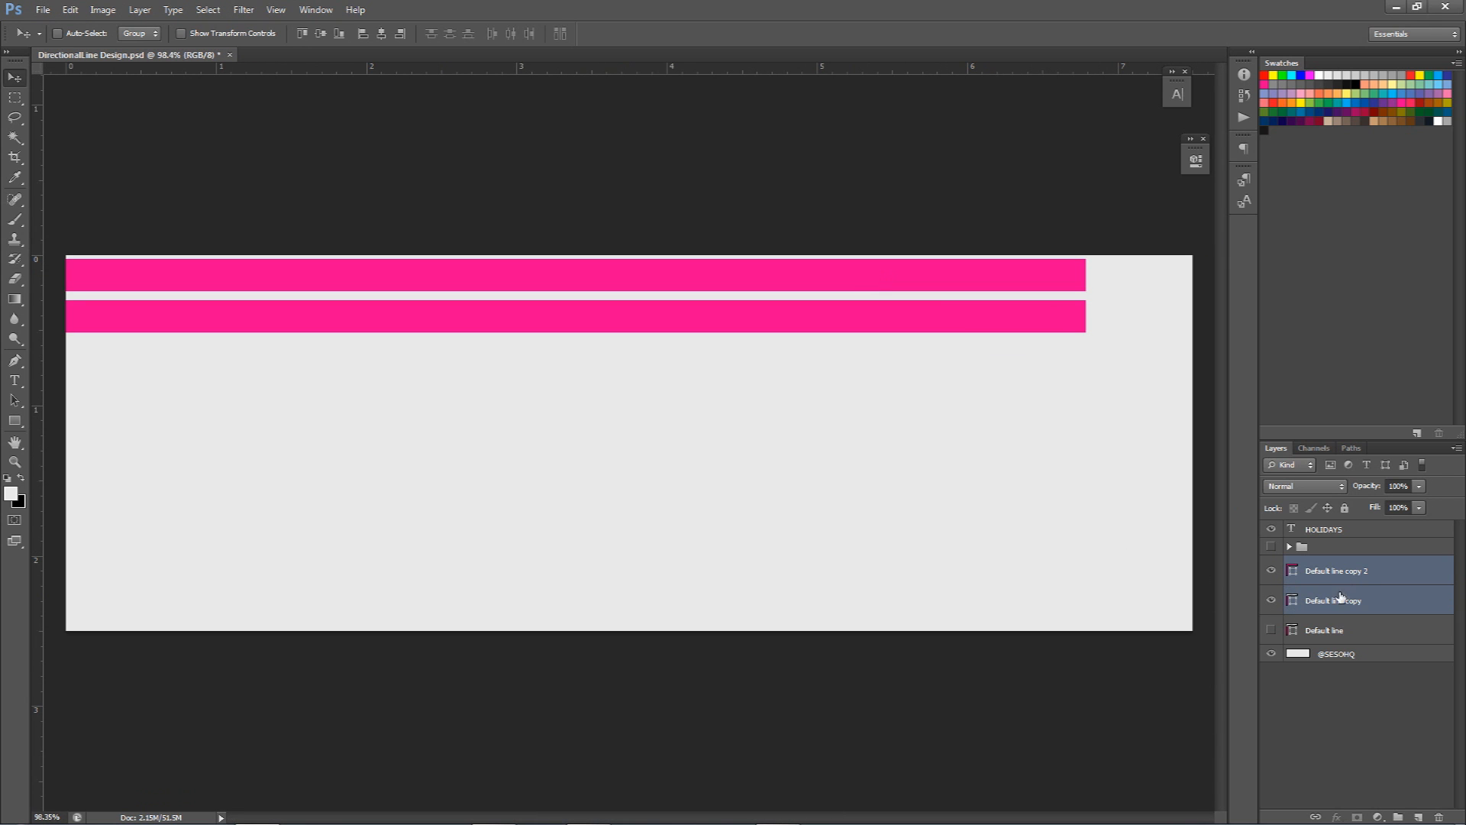
left_click_drag(816, 291, 827, 382)
left_click(1269, 530)
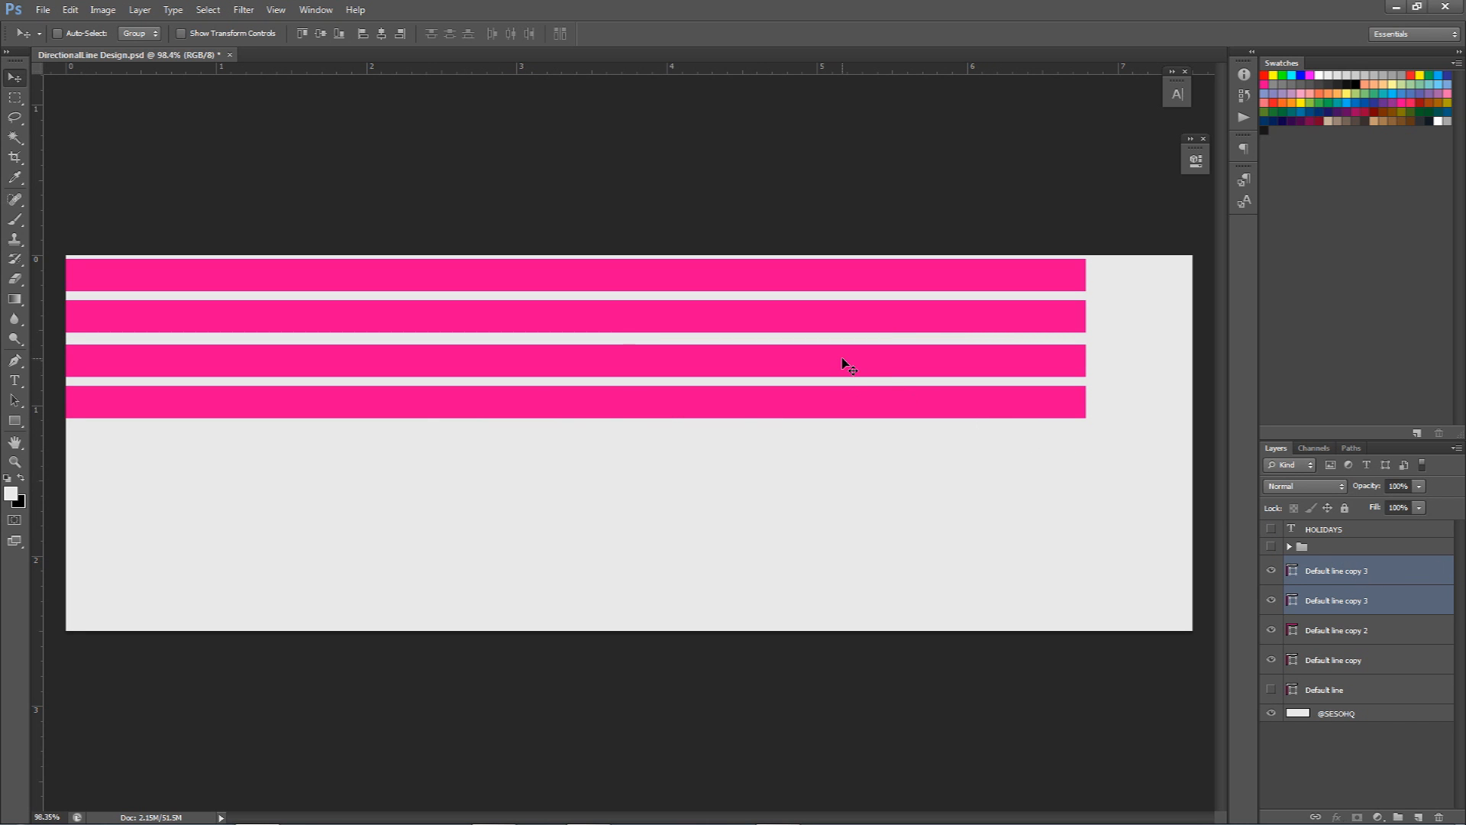
Nudge the copied pair of lines up a few pixels to match the spacing of the pair above.
key("Up")
key("Up")
key("Up")
key("Up")
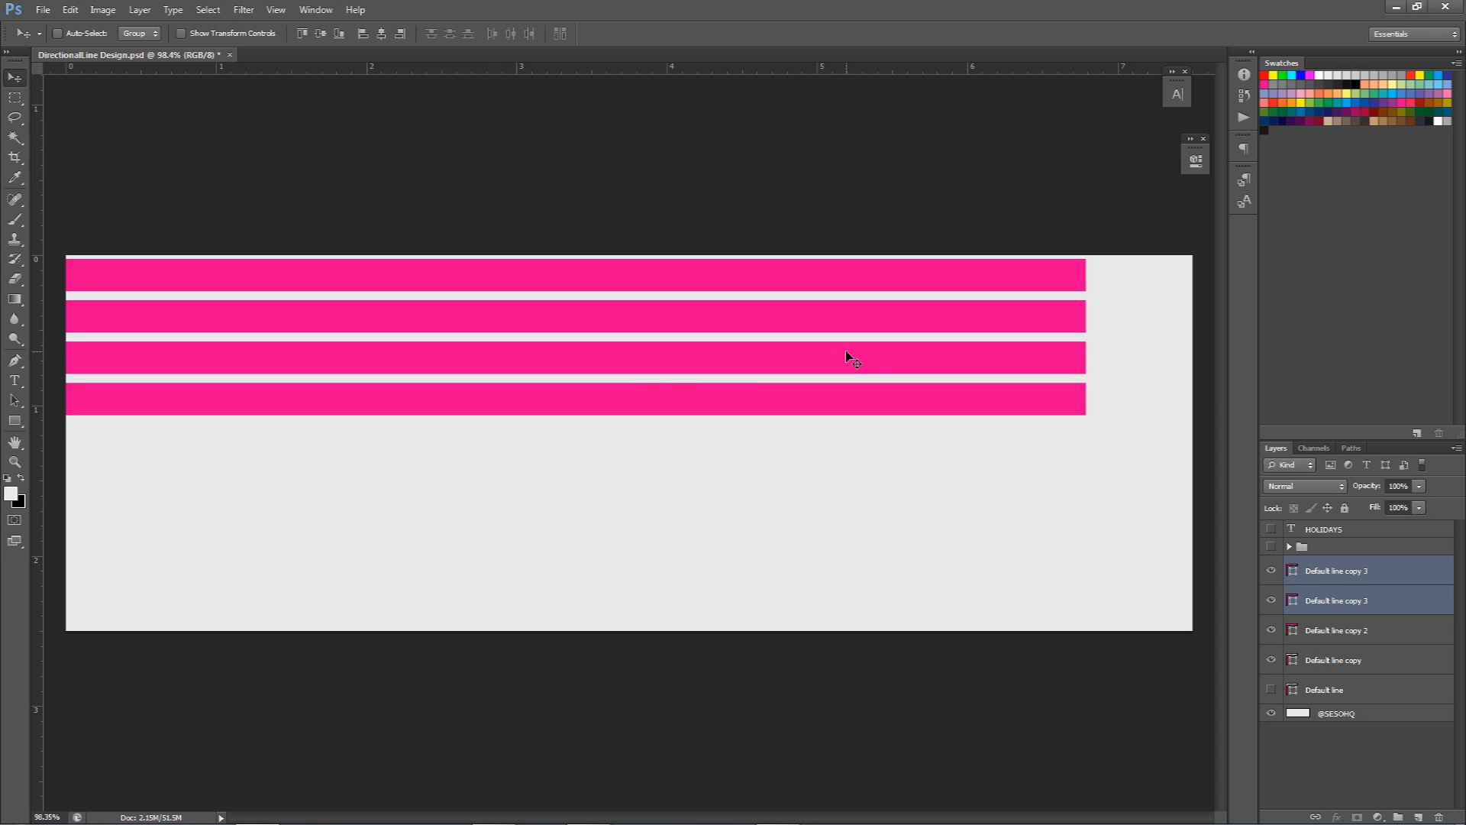
Identify the third line's layer by toggling visibility and nudge that line up to narrow the gap above it.
left_click(1272, 630)
left_click(1272, 630)
left_click(1271, 600)
left_click(1271, 601)
left_click(1321, 602)
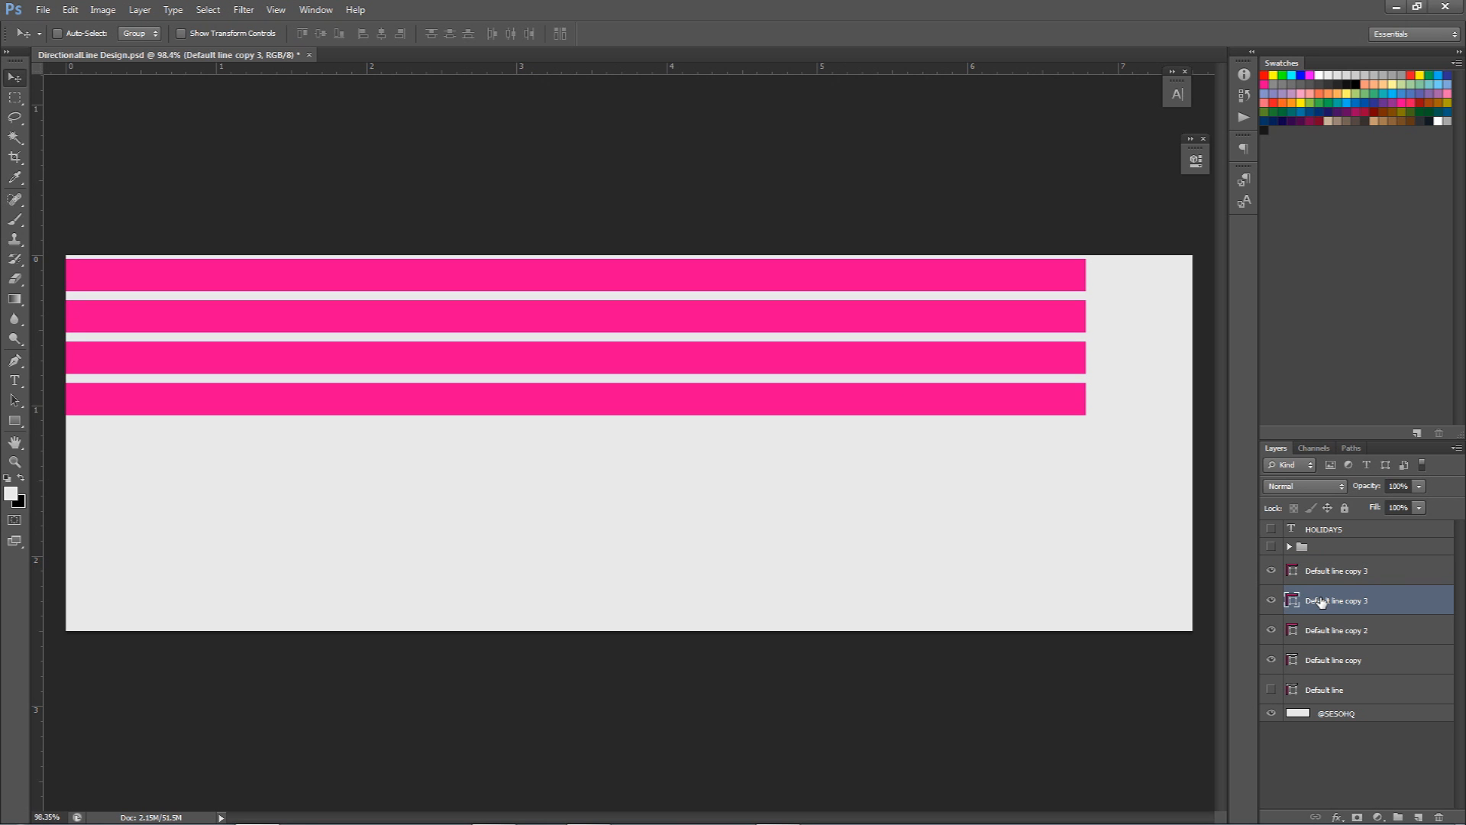
key("Up")
key("Up")
key("Up")
key("Up")
key("Up")
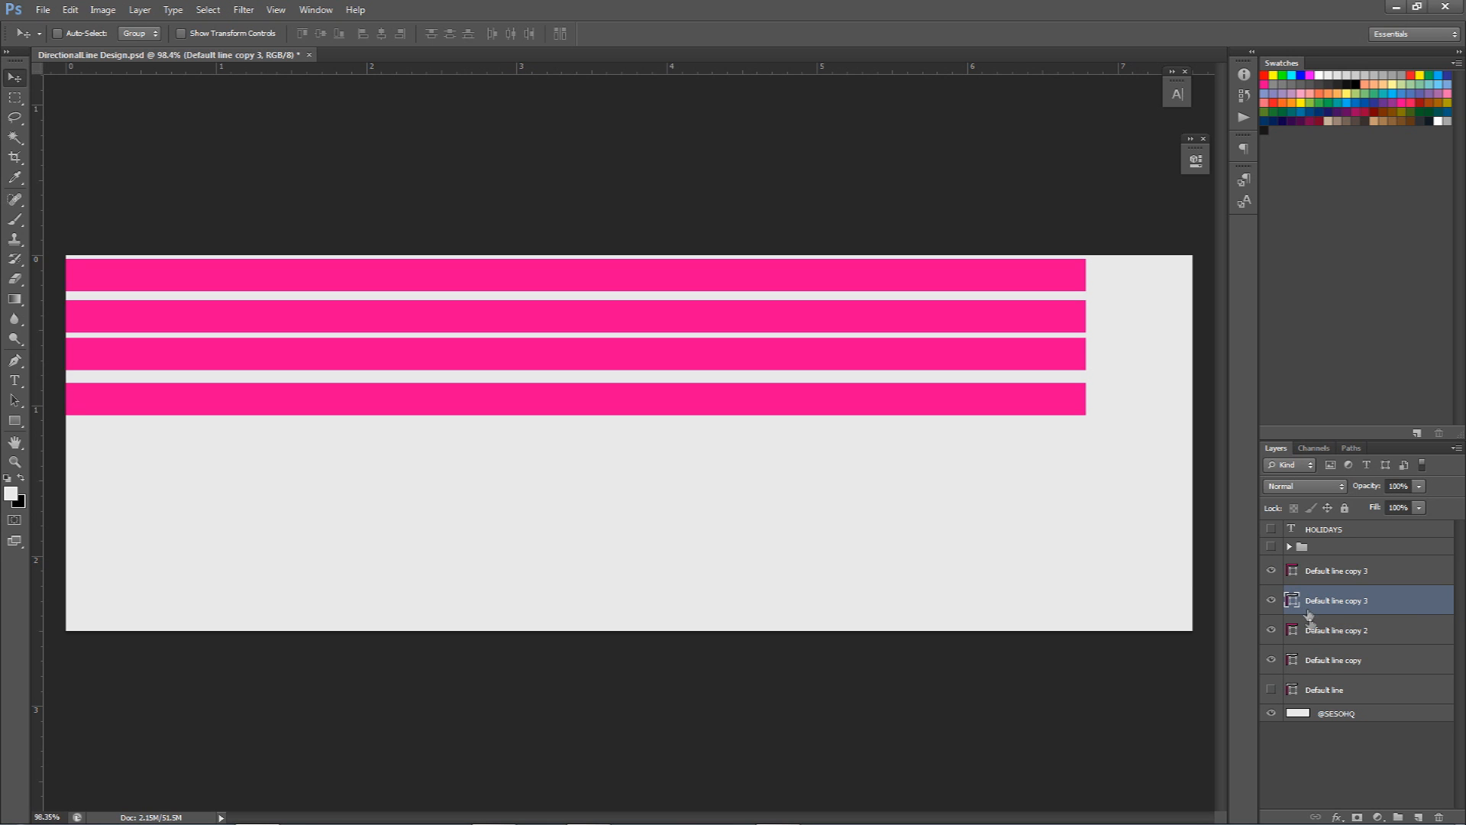
Select the fourth line's layer and nudge that line up closer to the third line.
left_click(1307, 580)
left_click(1271, 570)
left_click(1270, 570)
key("Up")
key("Up")
key("Up")
key("Up")
key("Up")
key("Up")
key("Up")
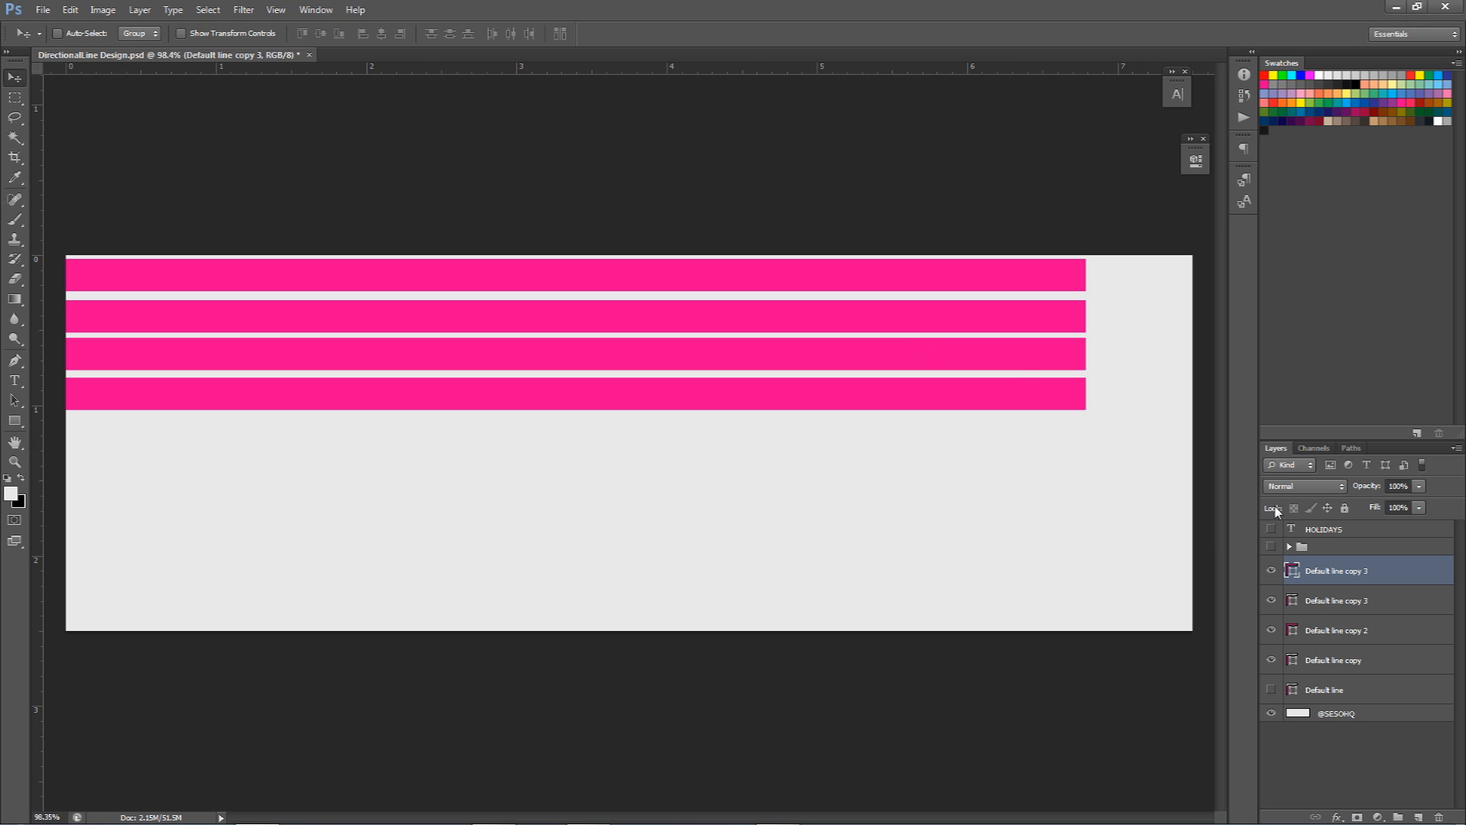
Select the four visible pink line layers together, leaving out the original Default line layer.
left_click(1325, 663, "shift")
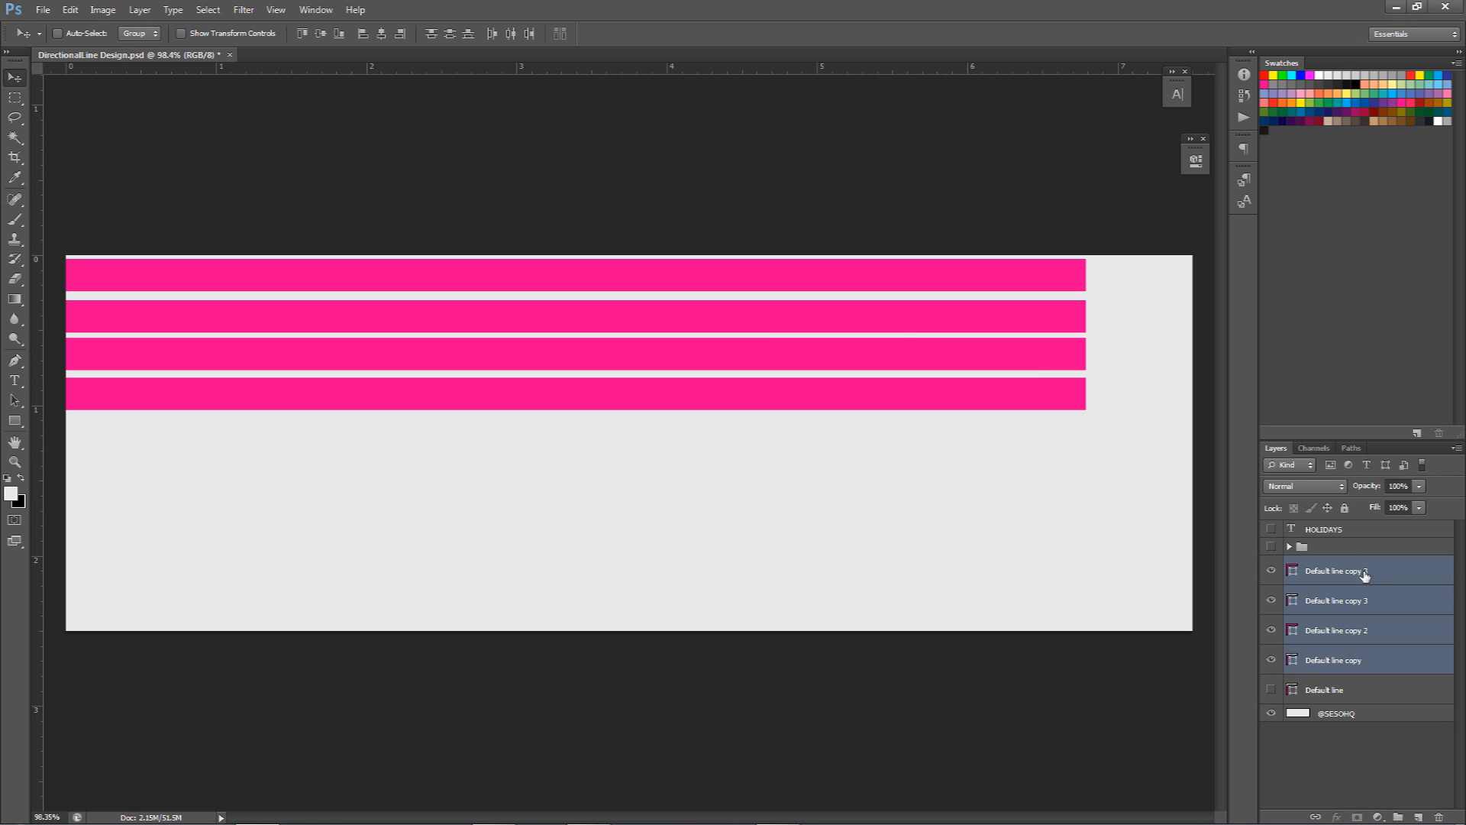
left_click(1337, 574)
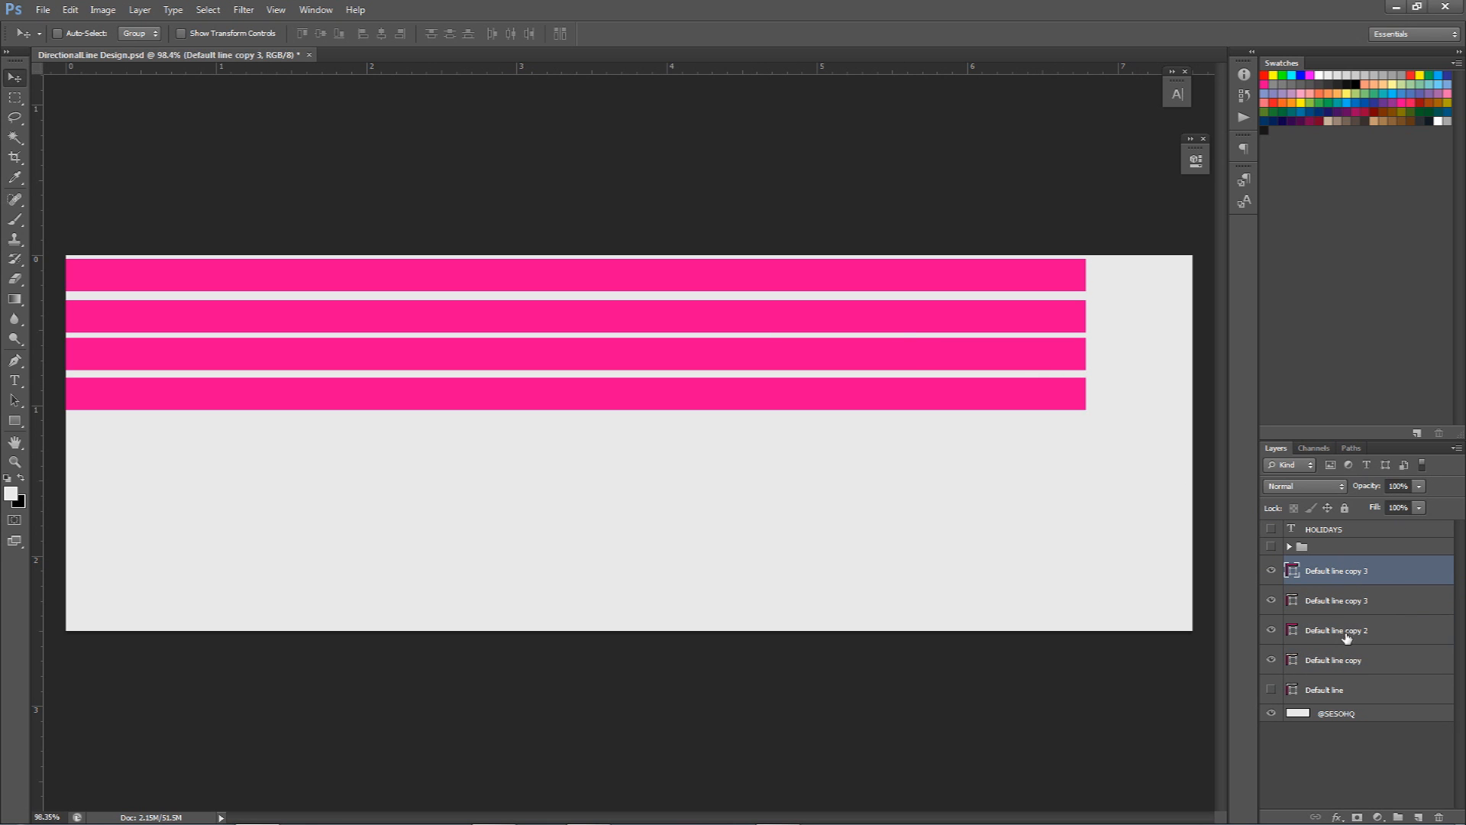
left_click(1335, 661, "shift")
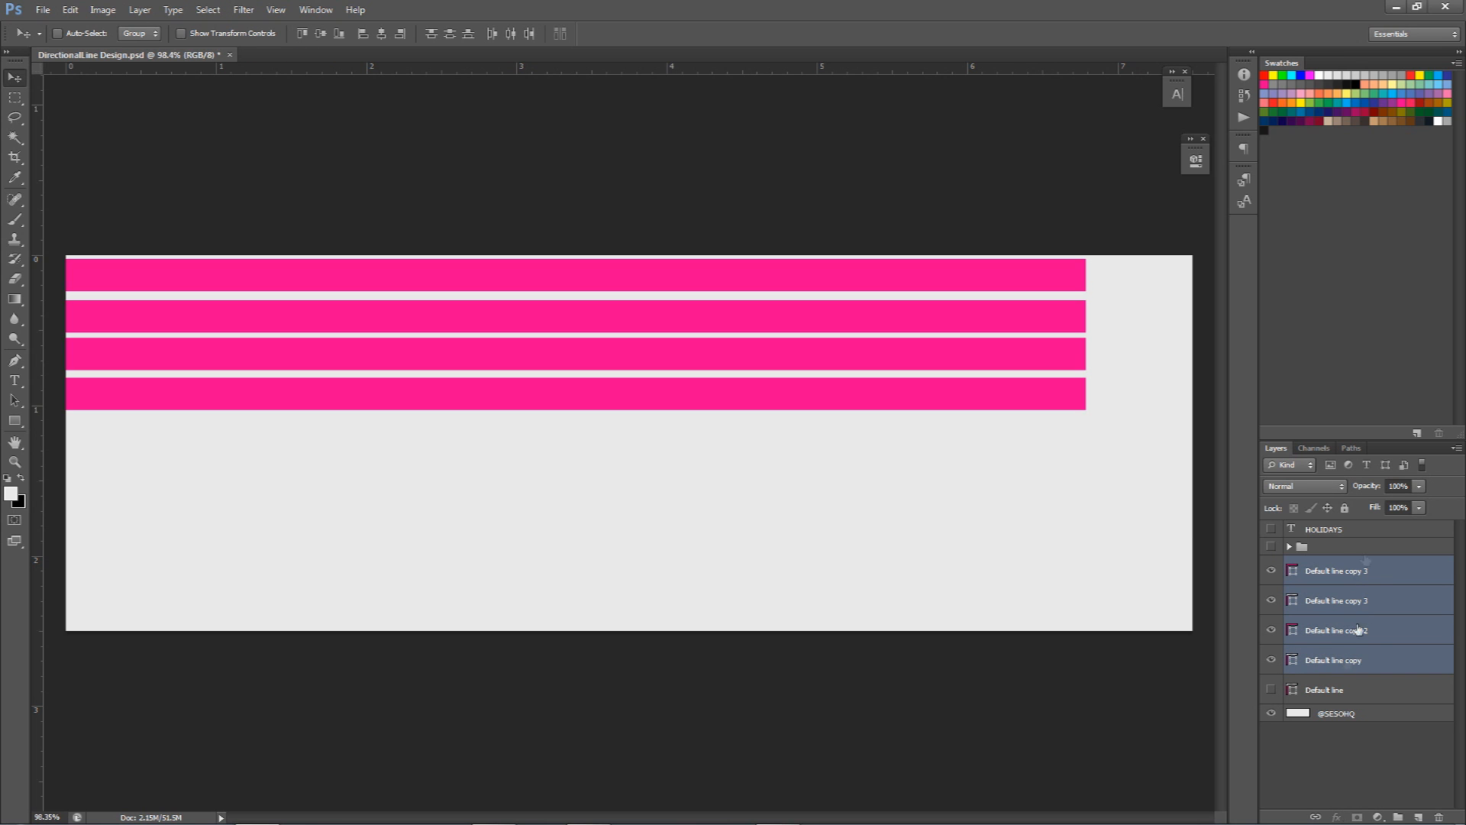
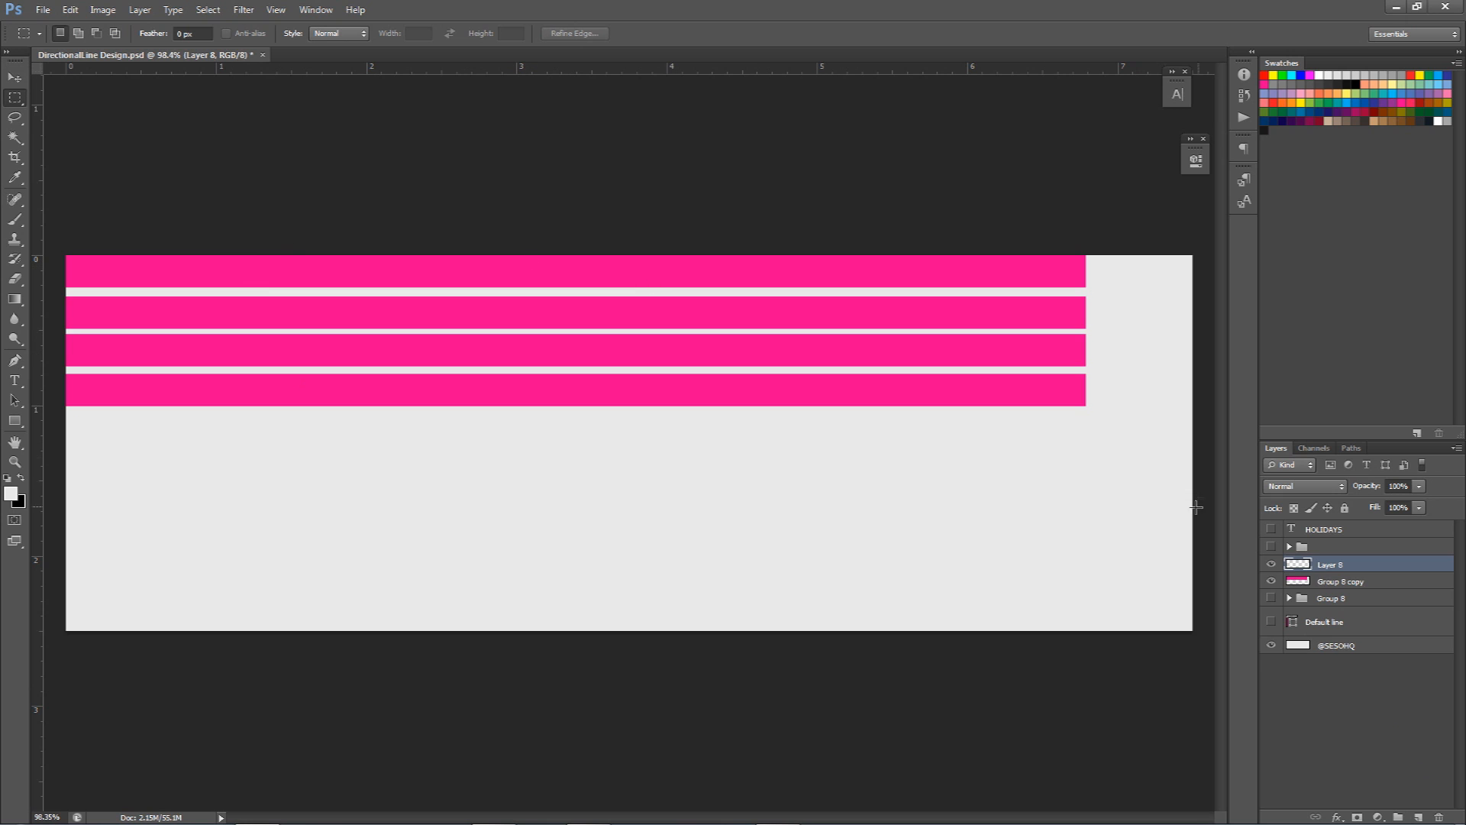
Compare the merged pink stripes with the Default line layer and the finished design by toggling their visibility.
left_click(1272, 605)
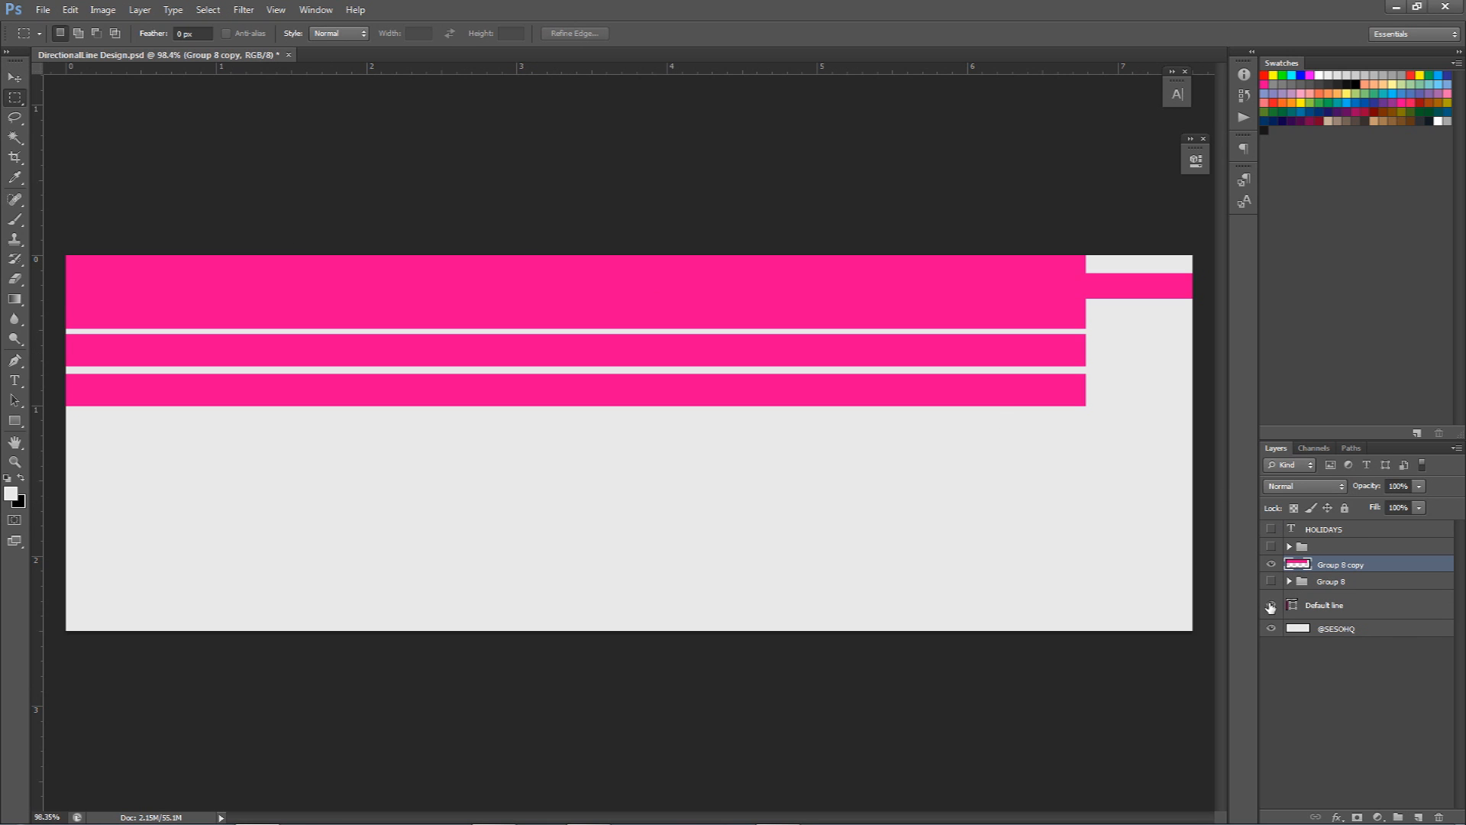
left_click(1270, 606)
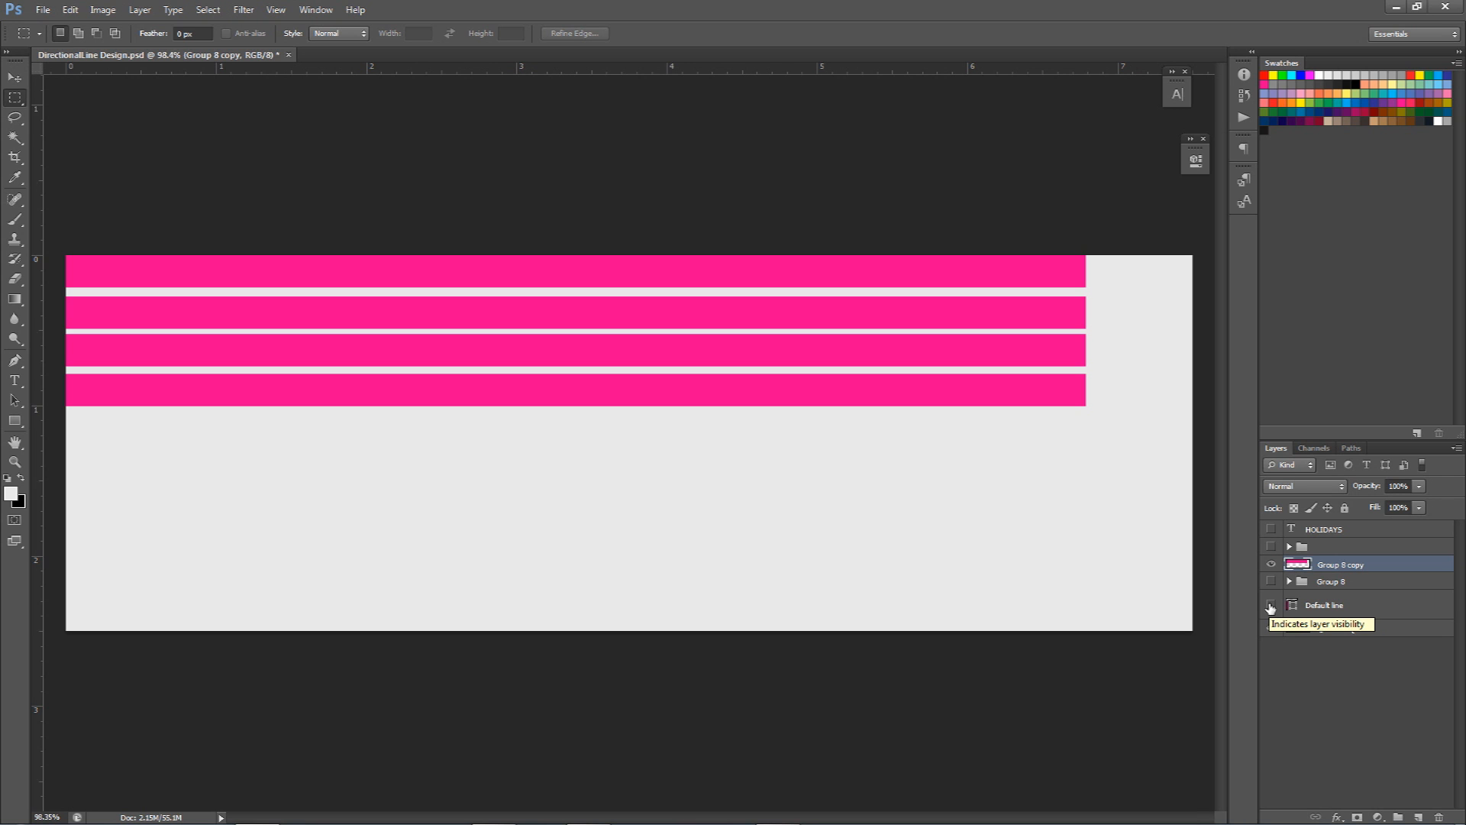
left_click(1272, 564)
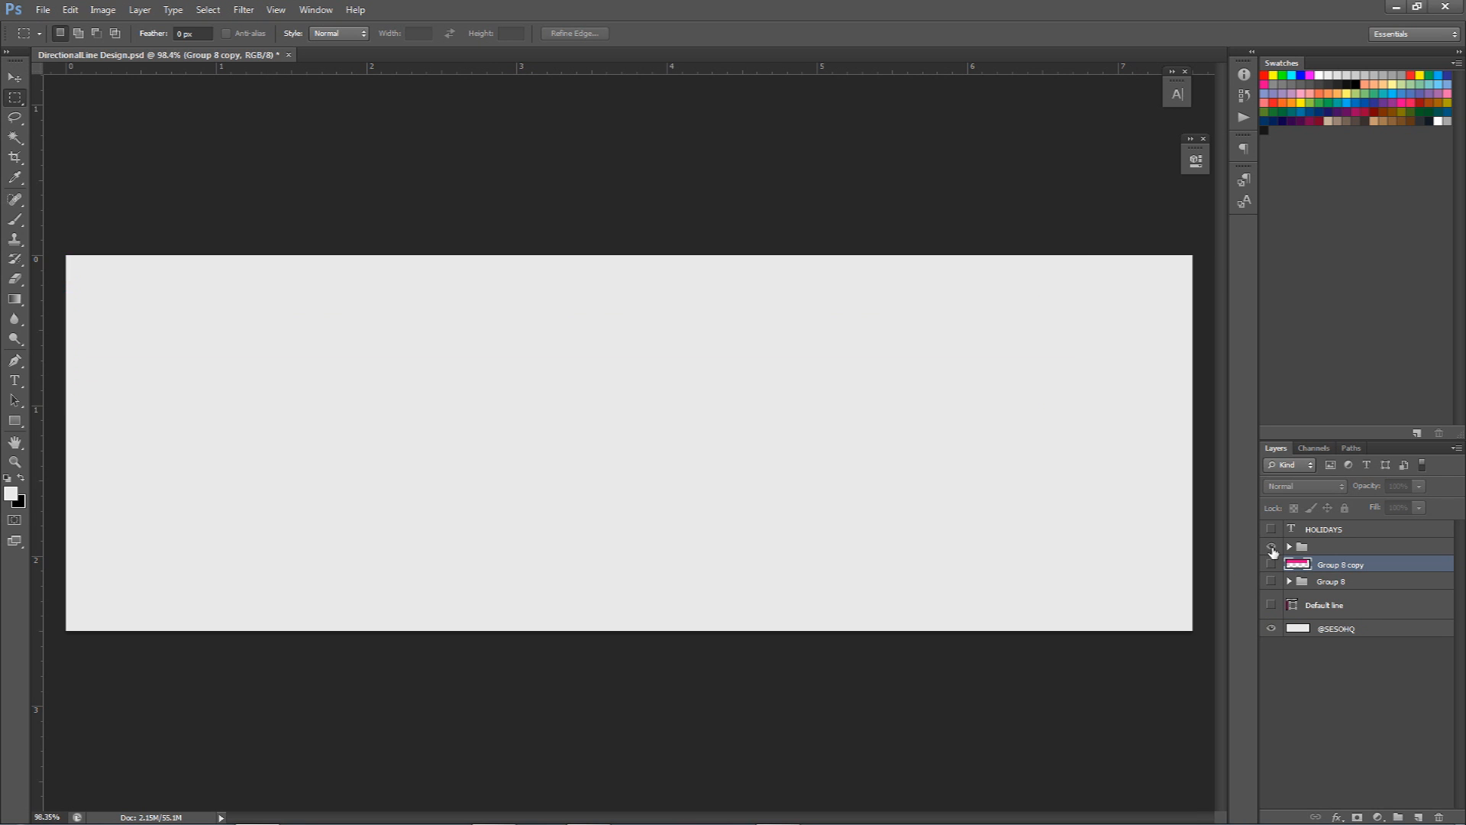
left_click(1271, 546)
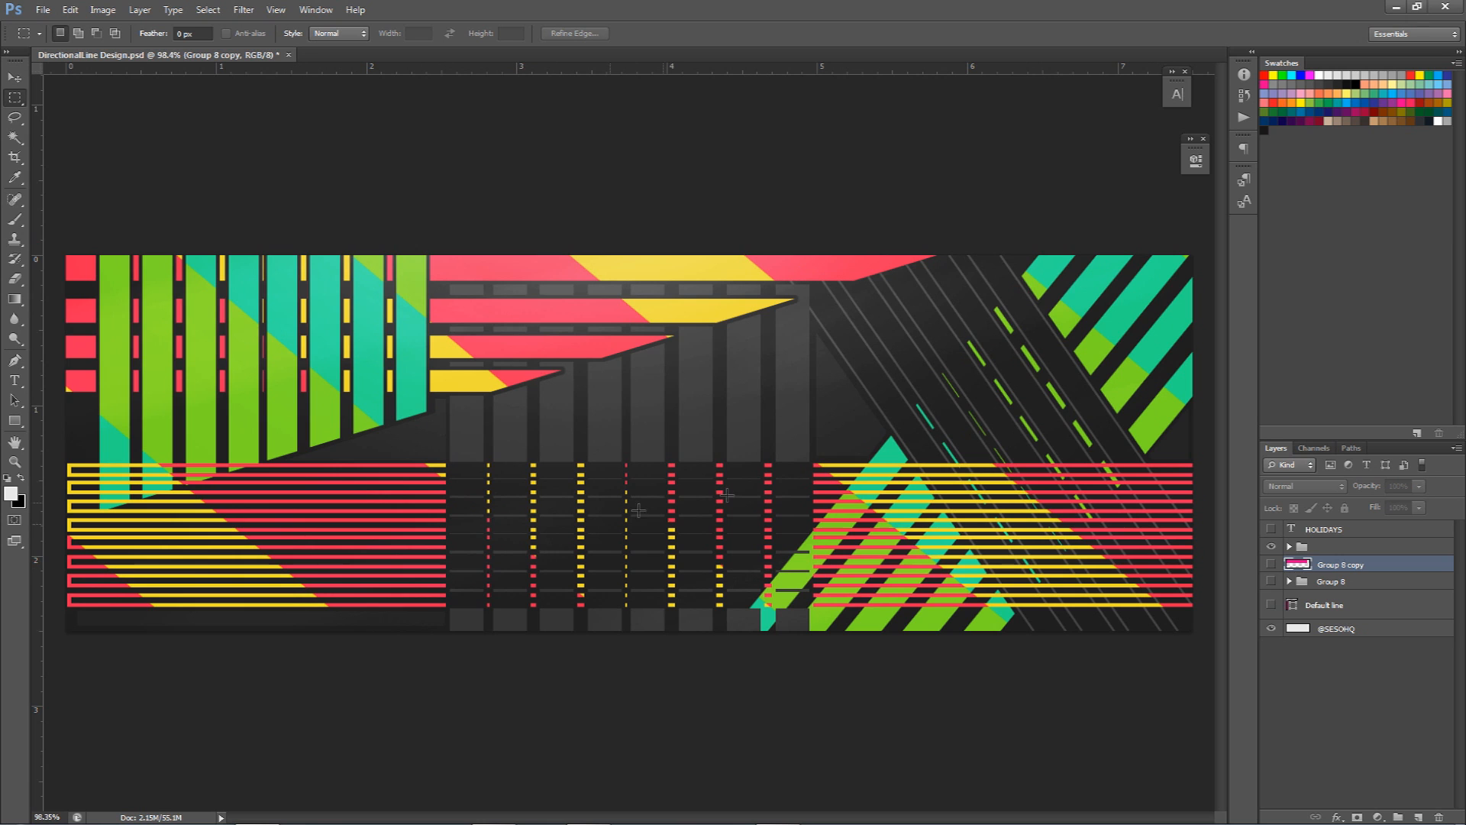
left_click(1272, 547)
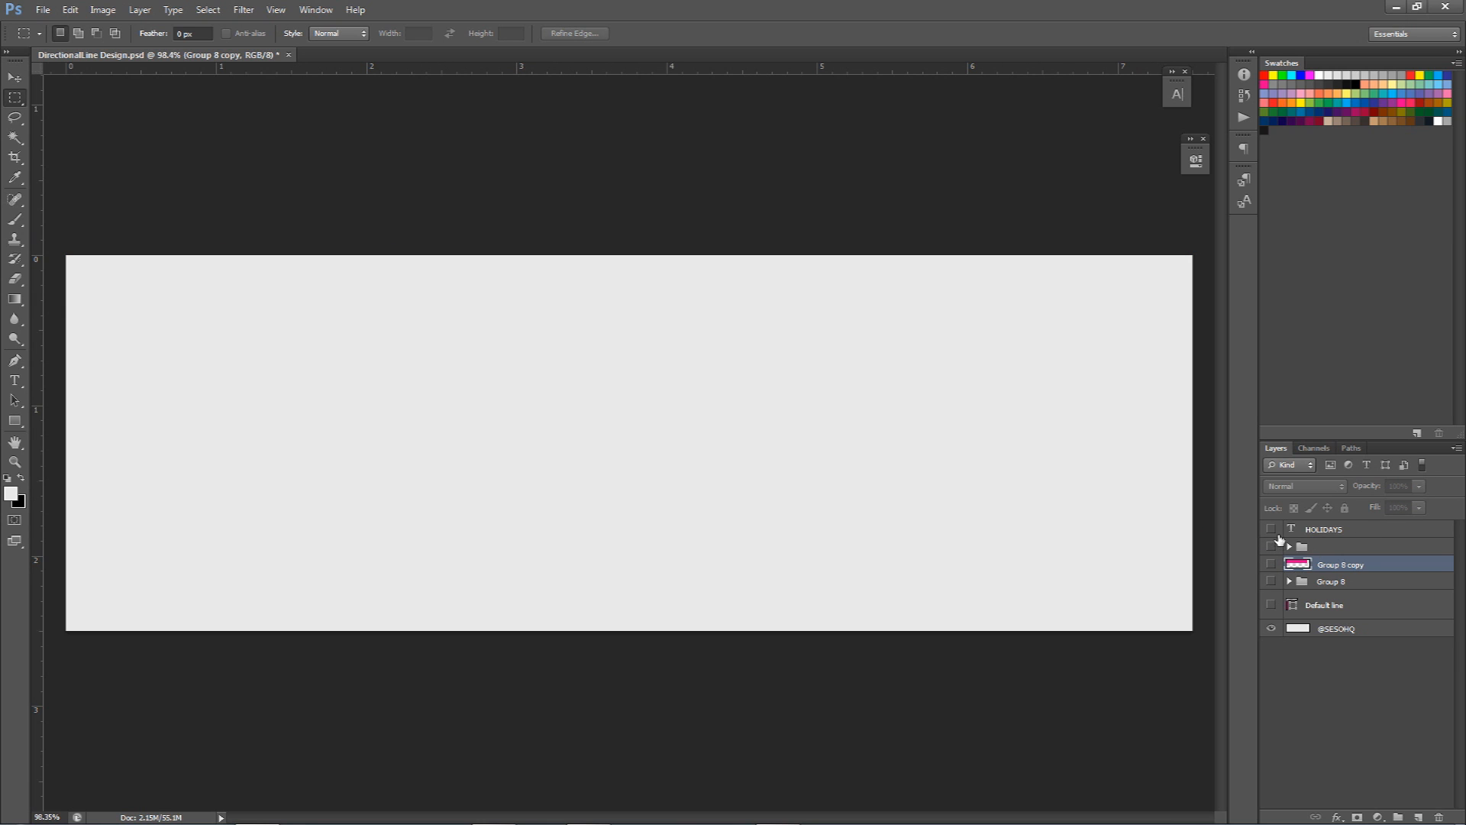
left_click(1271, 547)
left_click(1272, 547)
left_click(1272, 564)
key("v")
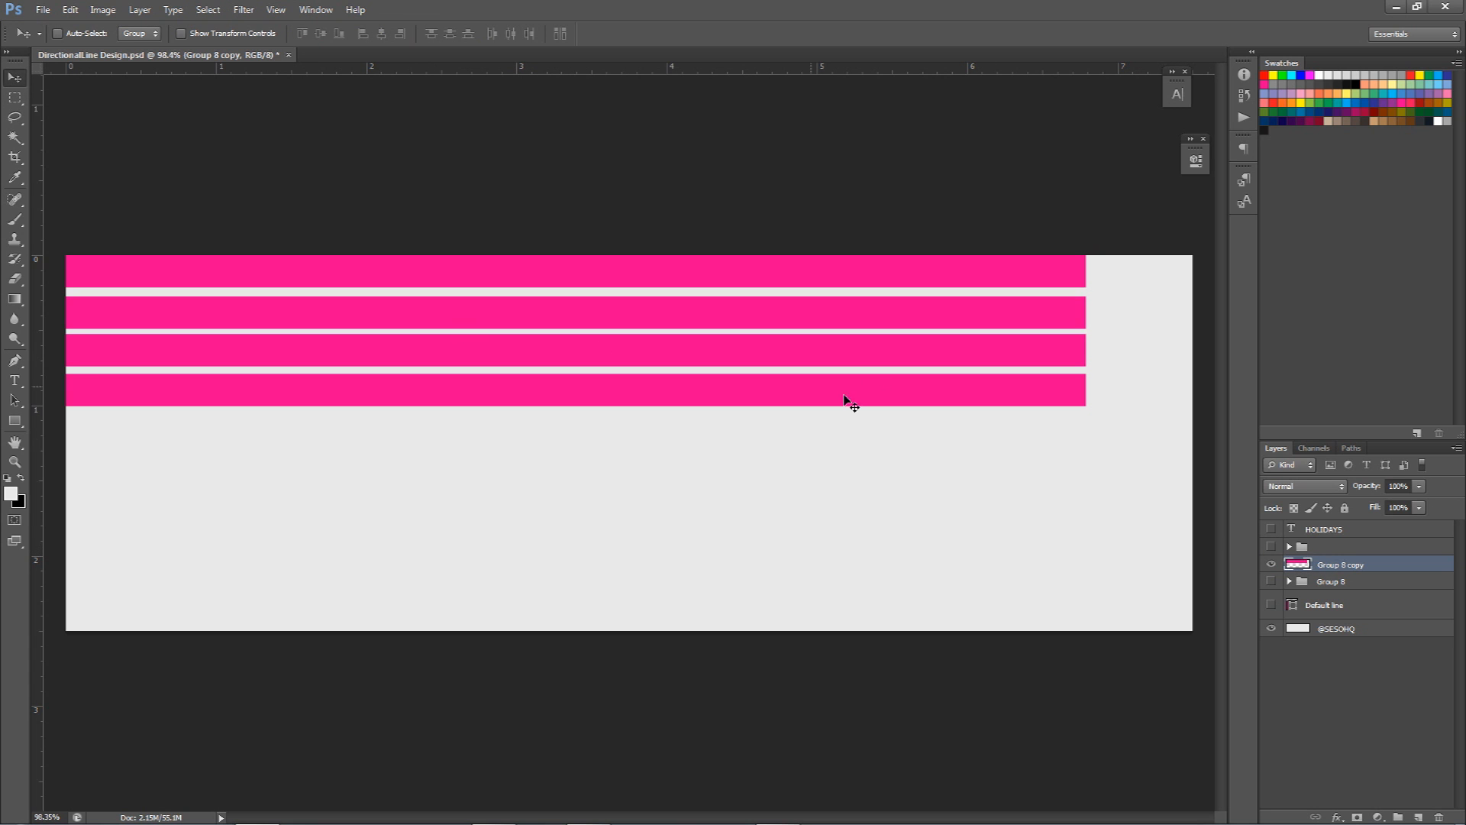
left_click(1271, 547)
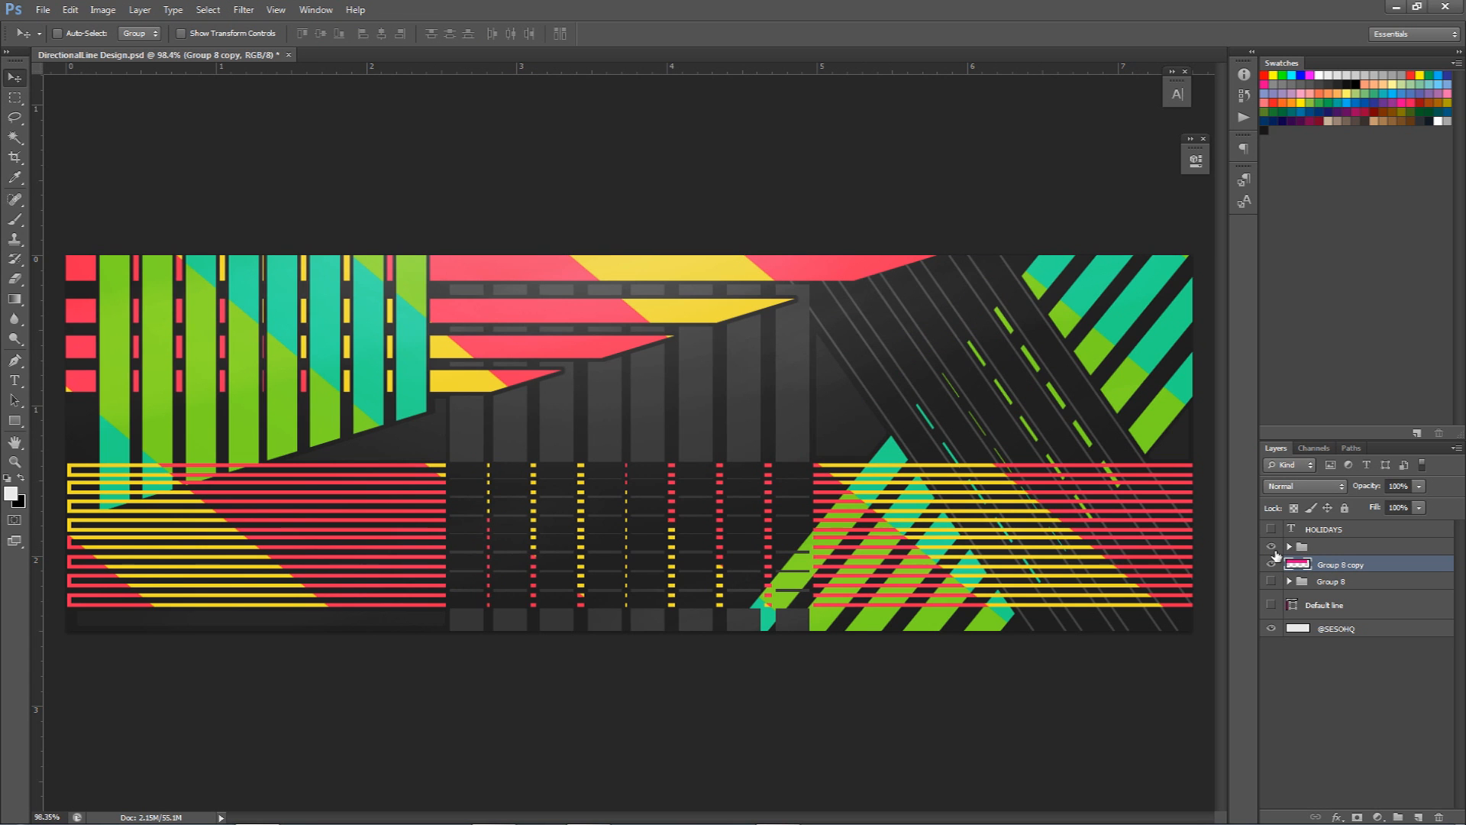
left_click(1272, 547)
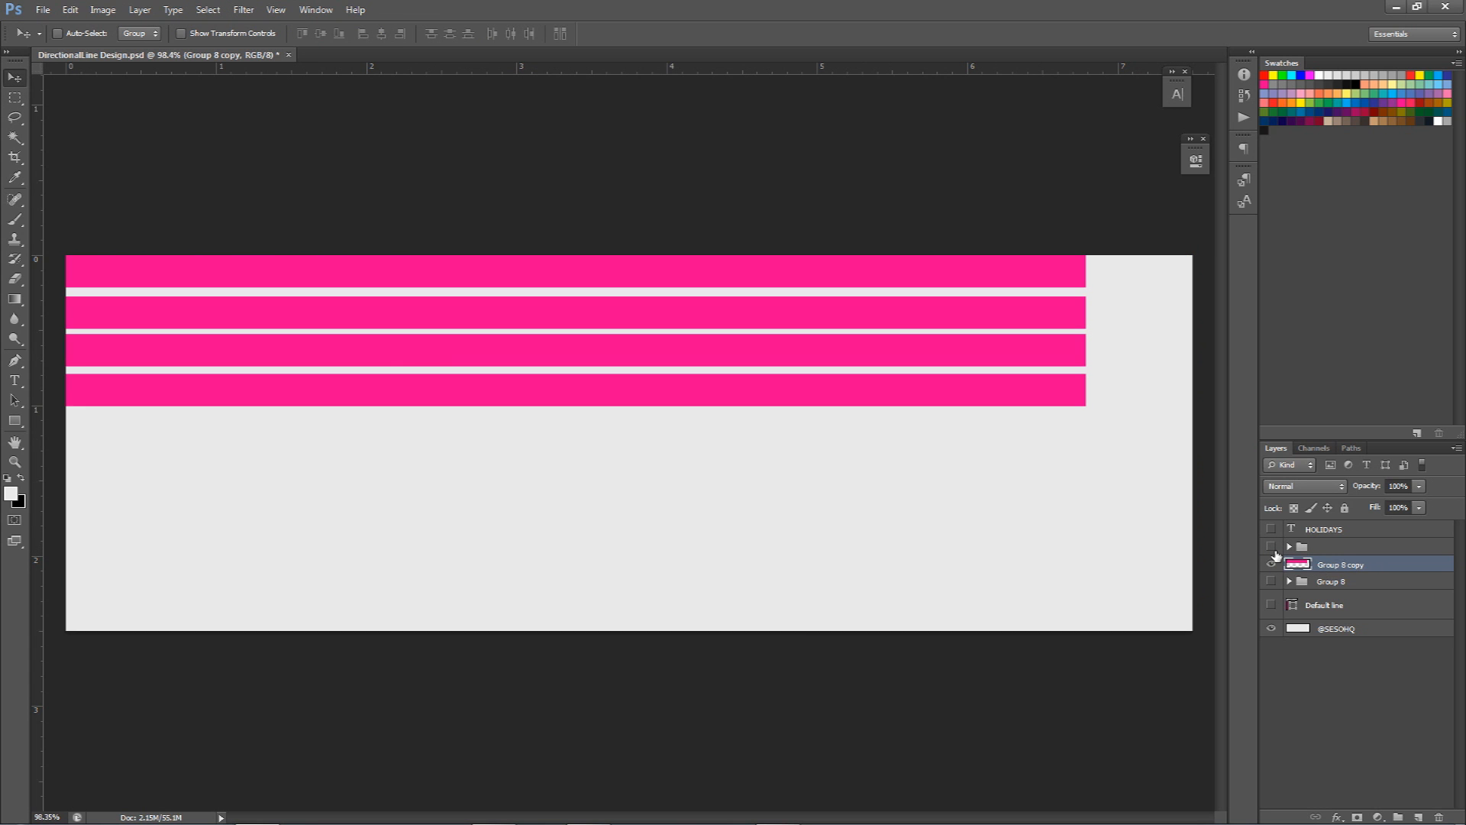
left_click(1272, 605)
left_click(1271, 607)
Duplicate the merged pink stripes layer and give the copy a green Color Overlay, #16a716.
key("ctrl+j")
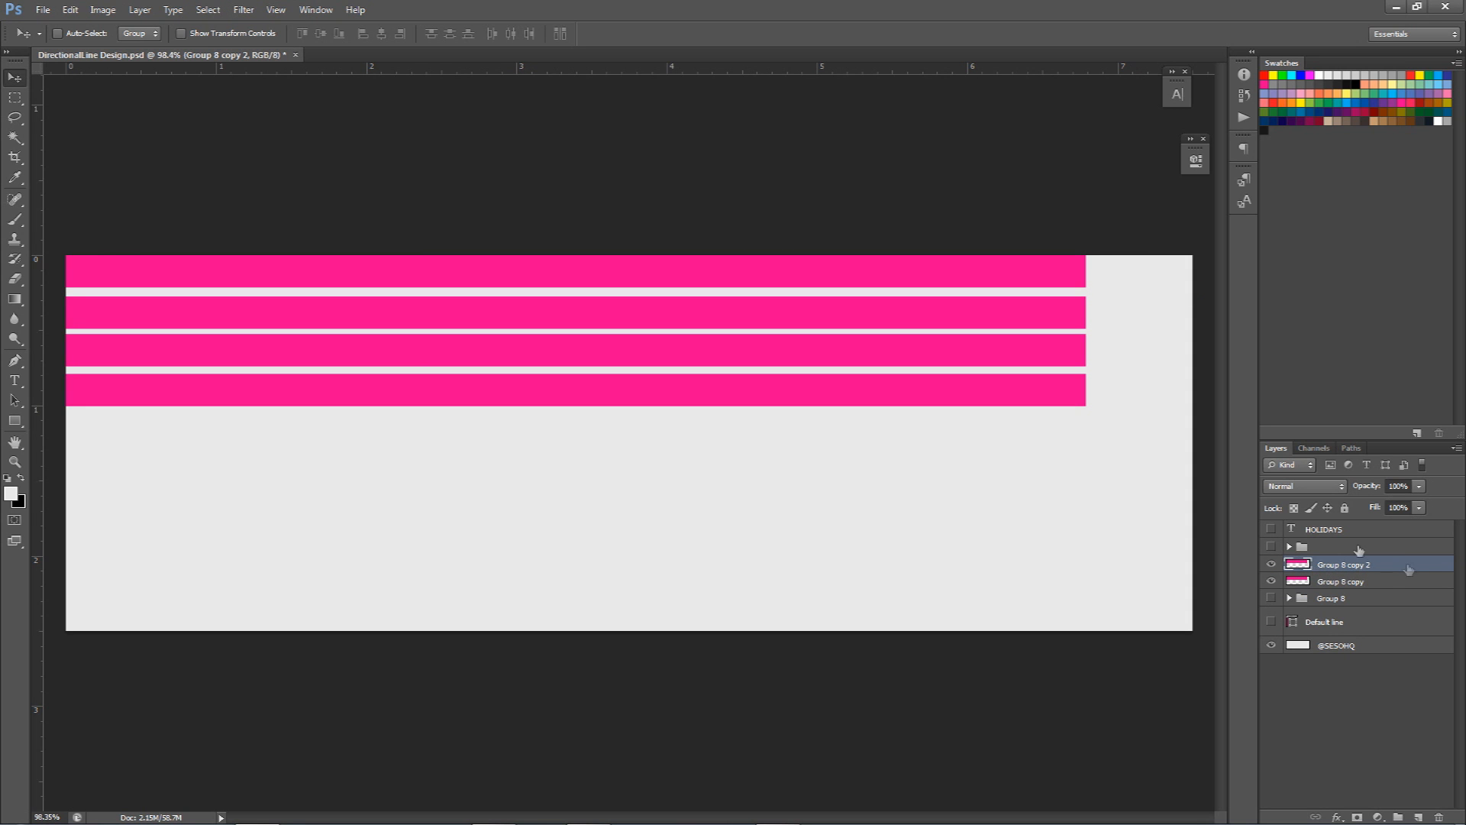
double_click(1409, 569)
left_click(947, 638)
left_click(1176, 507)
left_click(1186, 497)
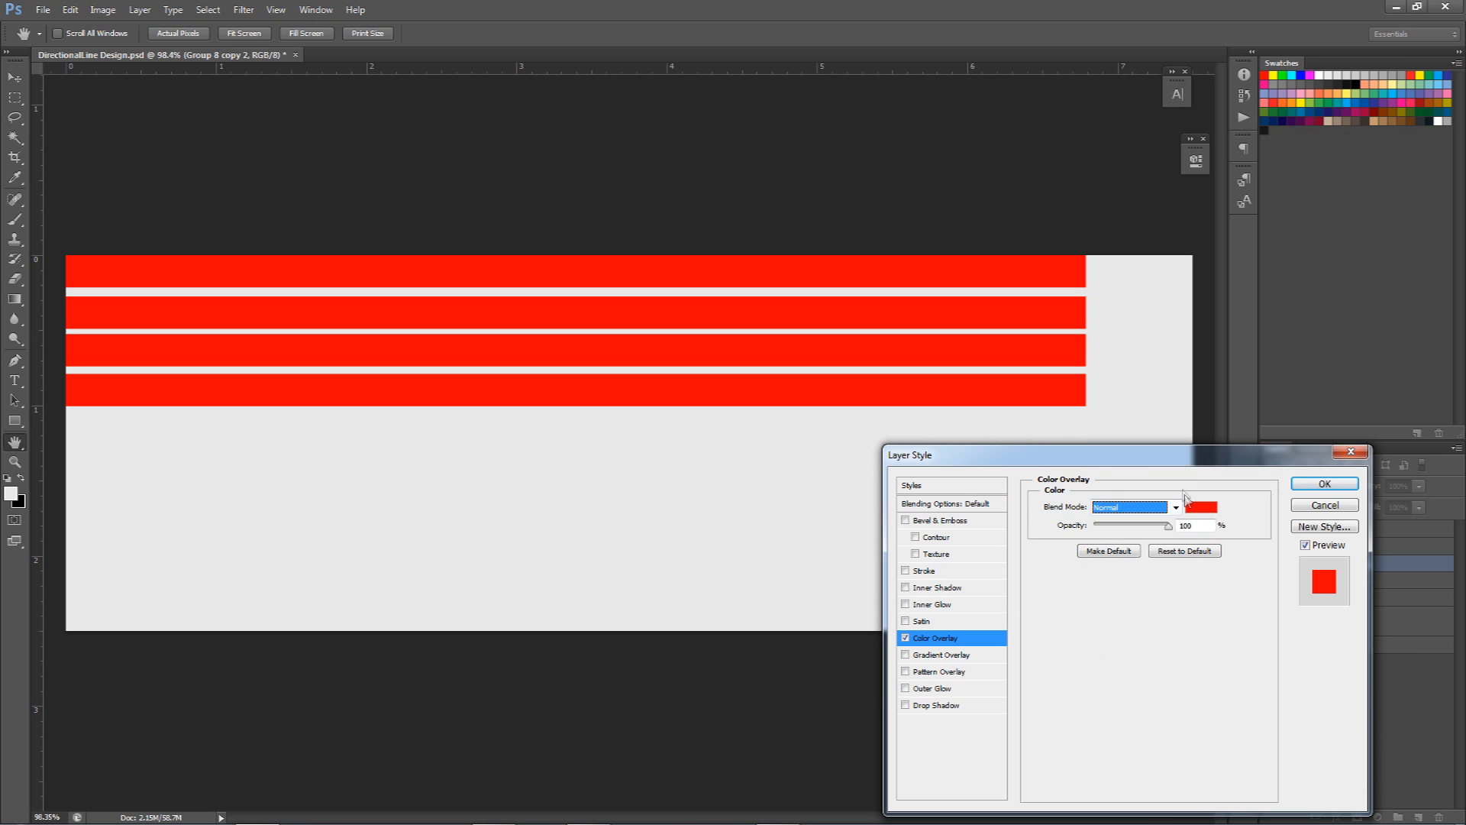
left_click(1191, 510)
left_click(1001, 619)
left_click_drag(1046, 692, 1045, 682)
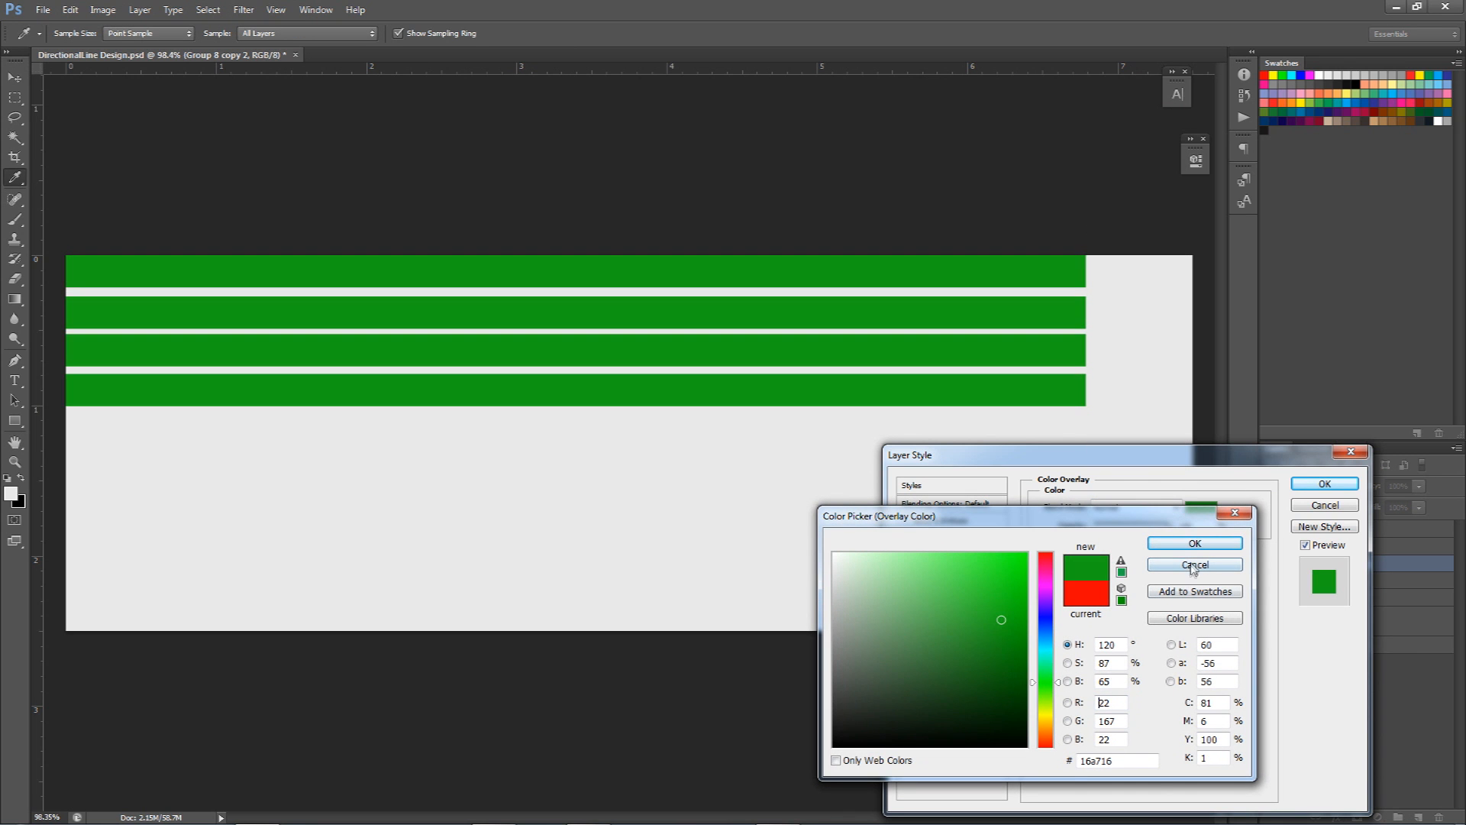
left_click(1195, 543)
left_click(1324, 483)
Move the green stripes off the pink ones, rotate them to vertical and place them near the canvas's left end.
key("v")
left_click_drag(940, 315, 942, 442)
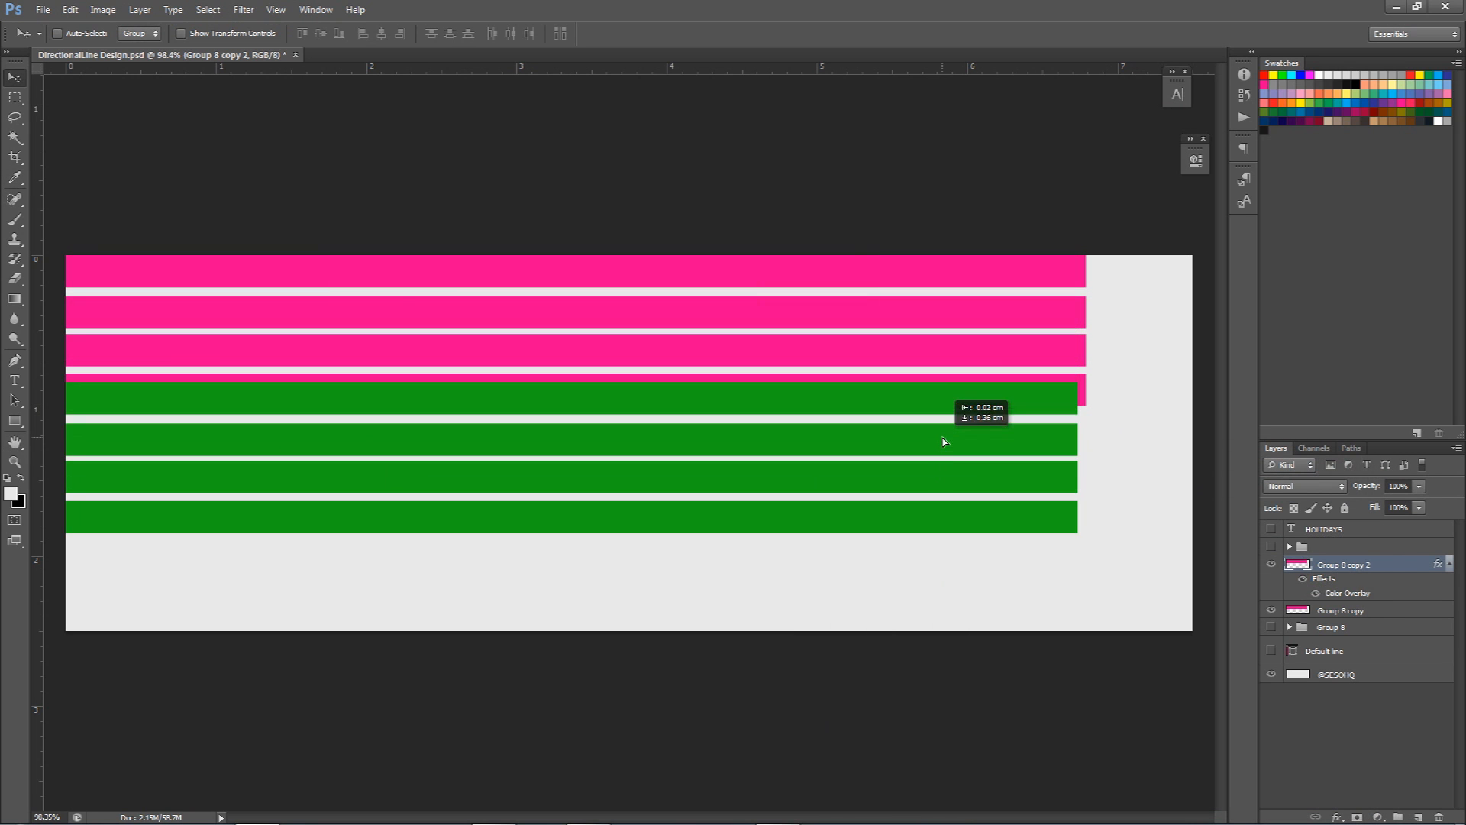
key("ctrl+t")
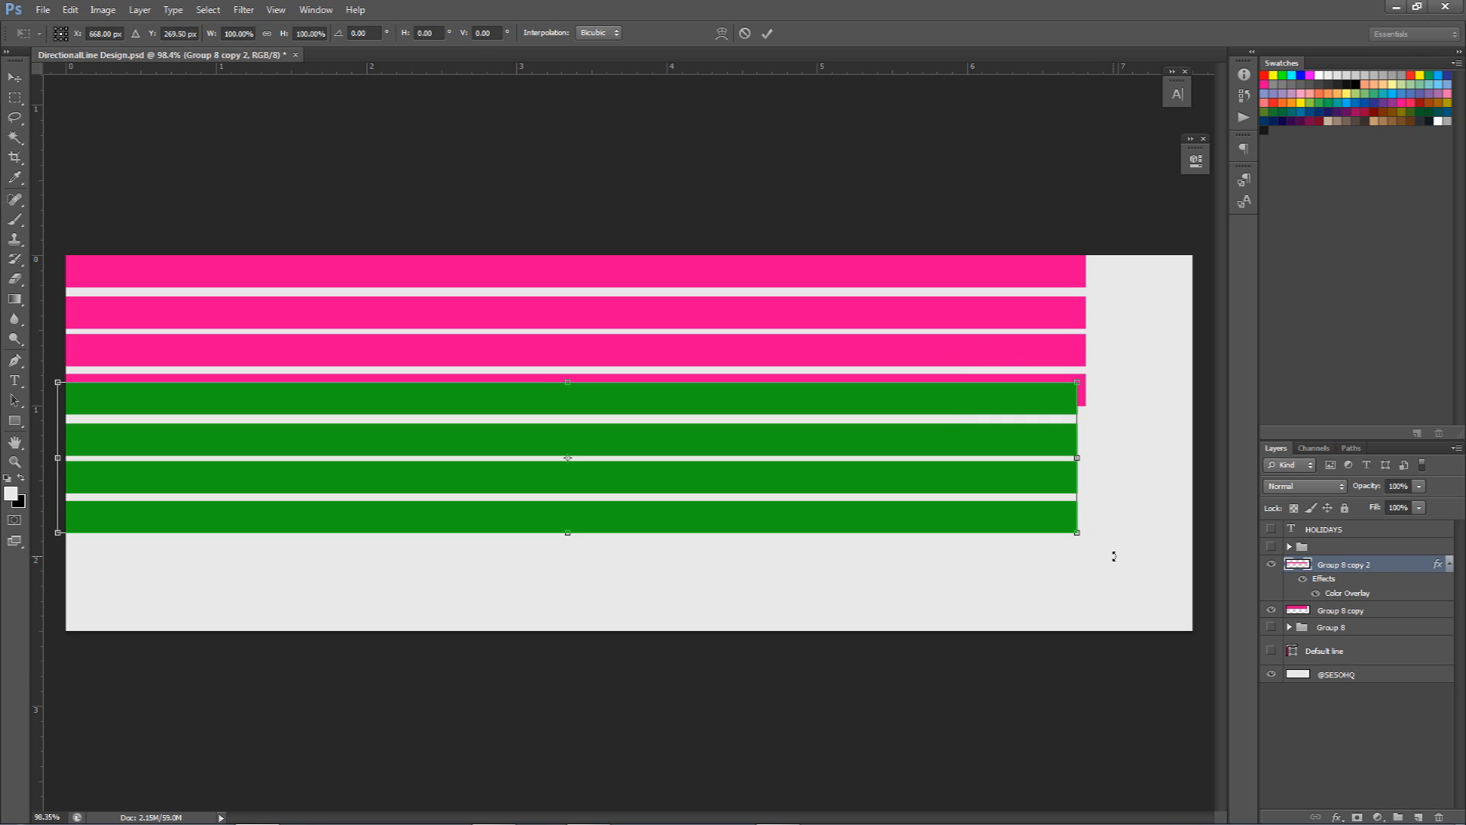
left_click_drag(1103, 546, 599, 148)
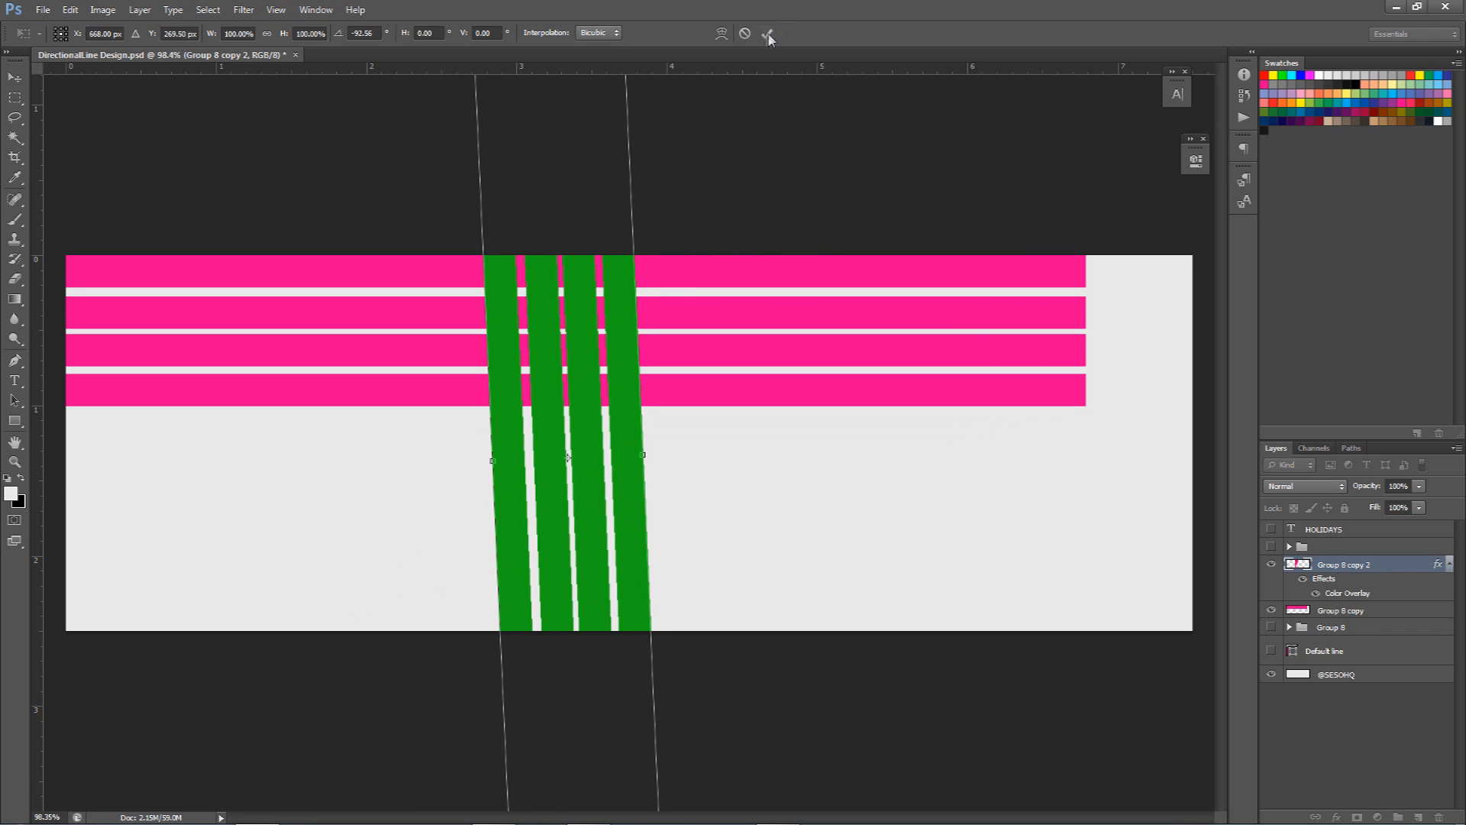
key("ctrl+z")
left_click_drag(1089, 437, 362, 519)
key("Return")
Narrow the vertical green stripes and copy the set twice to the right, matching the spacing to form twelve stripes.
key("ctrl+t")
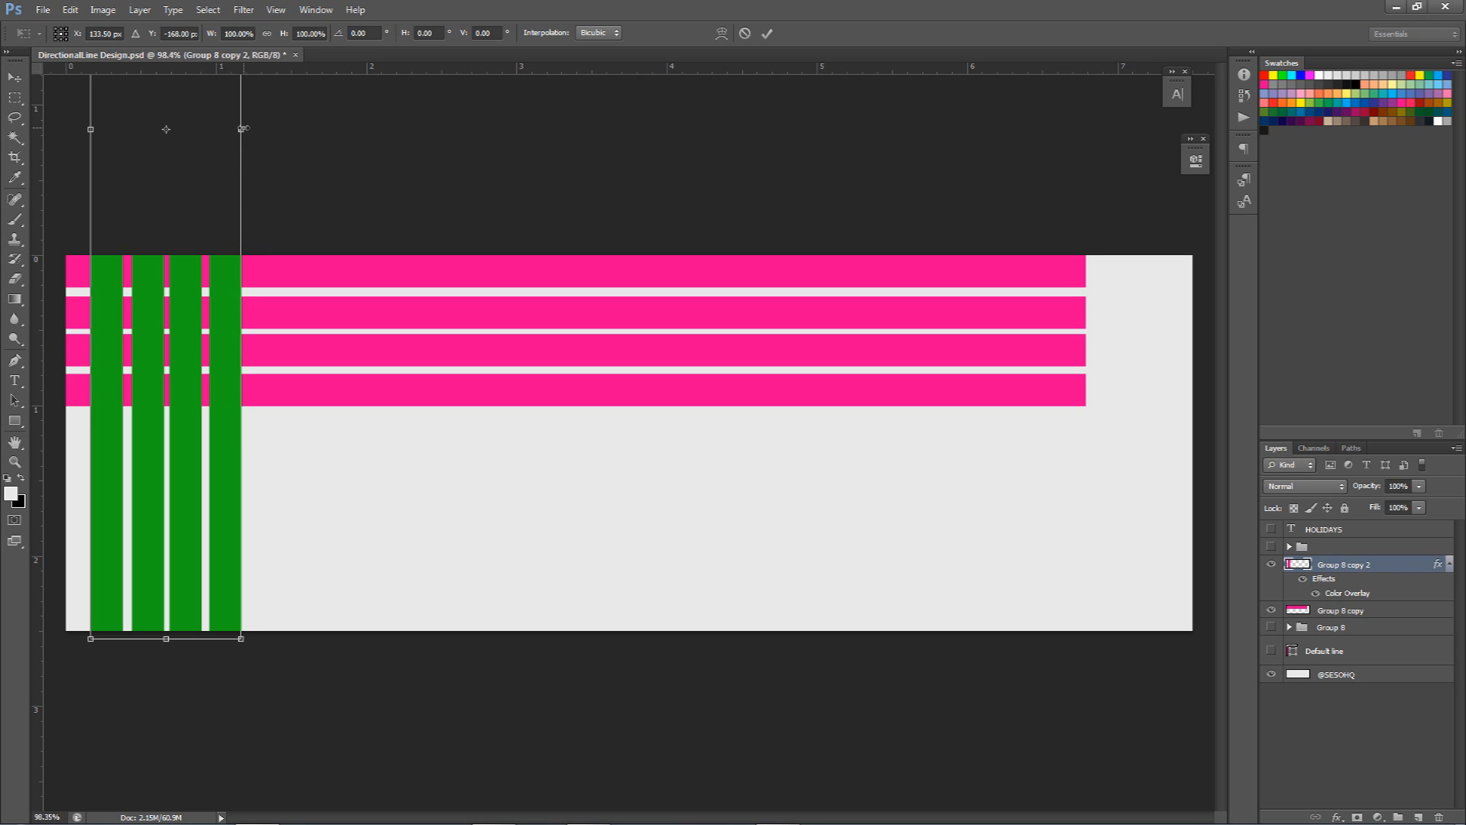
left_click_drag(241, 129, 199, 134)
key("Return")
left_click_drag(120, 358, 357, 321)
key("Left")
key("Left")
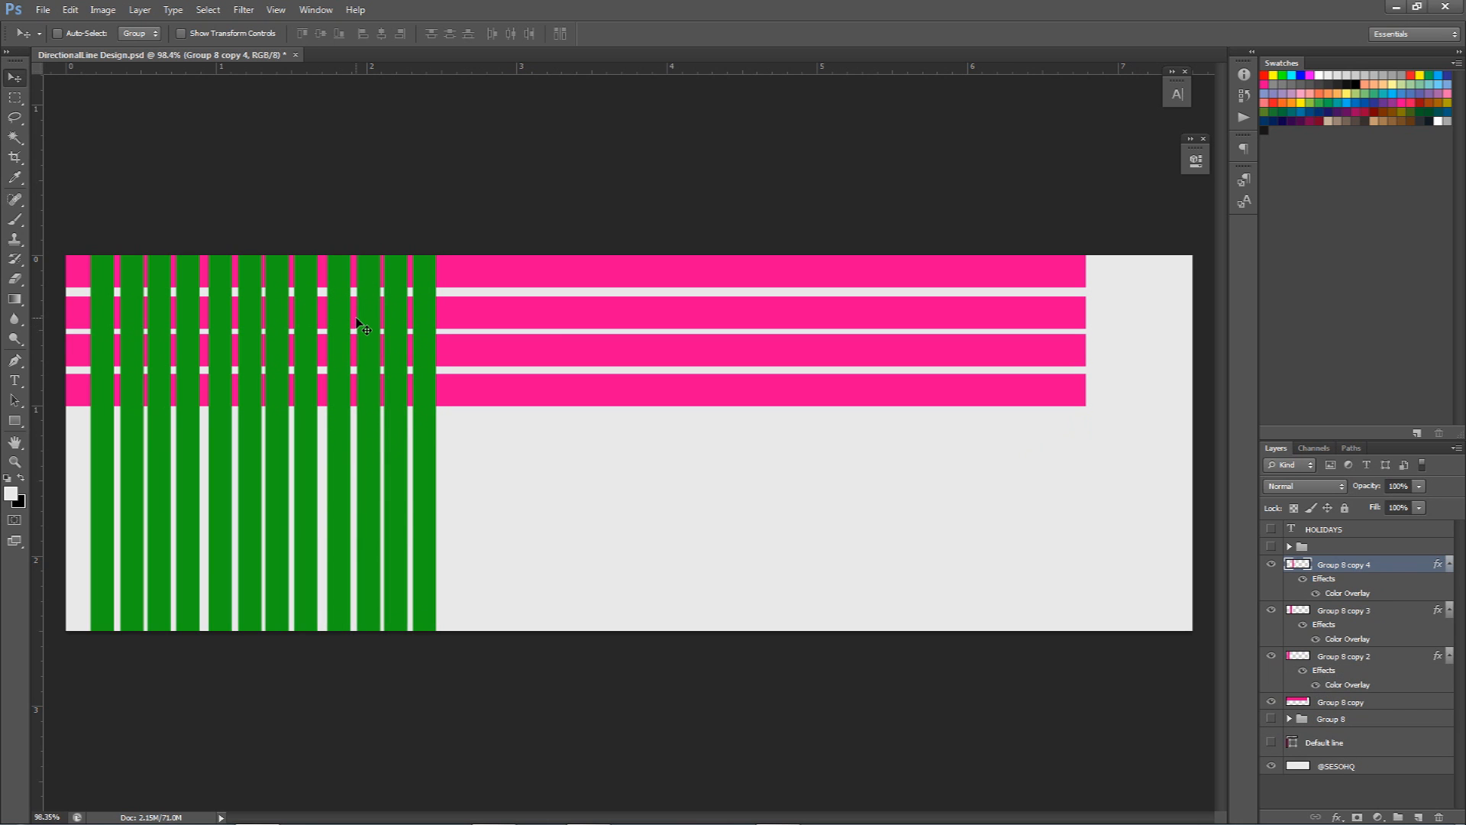
Group the three green stripe layers, duplicate the group and merge the copy into one layer, hiding the original group.
left_click(1349, 643, "ctrl")
left_click(1350, 656, "ctrl")
key("ctrl+g")
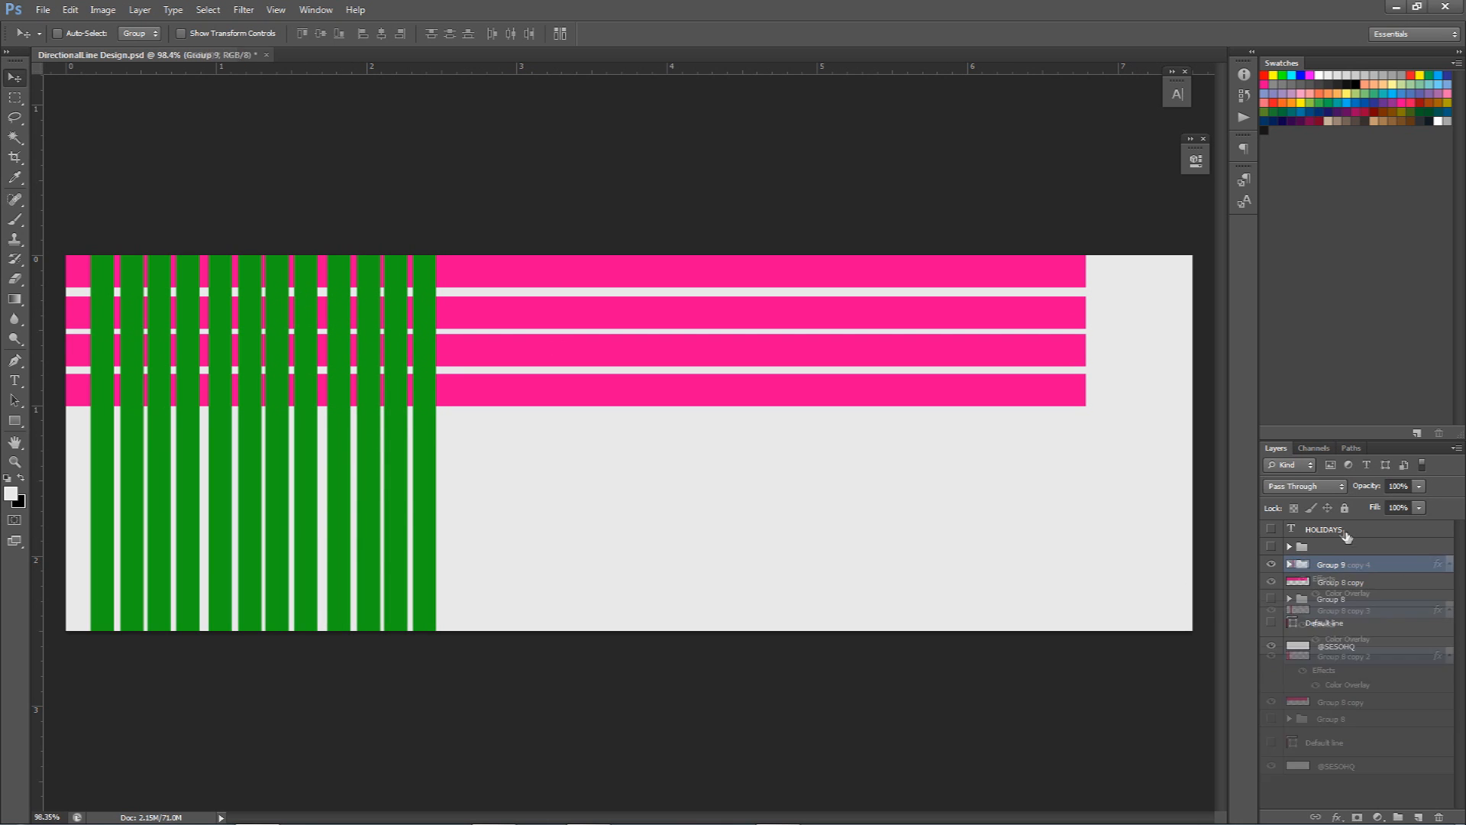
key("ctrl+j")
key("ctrl+e")
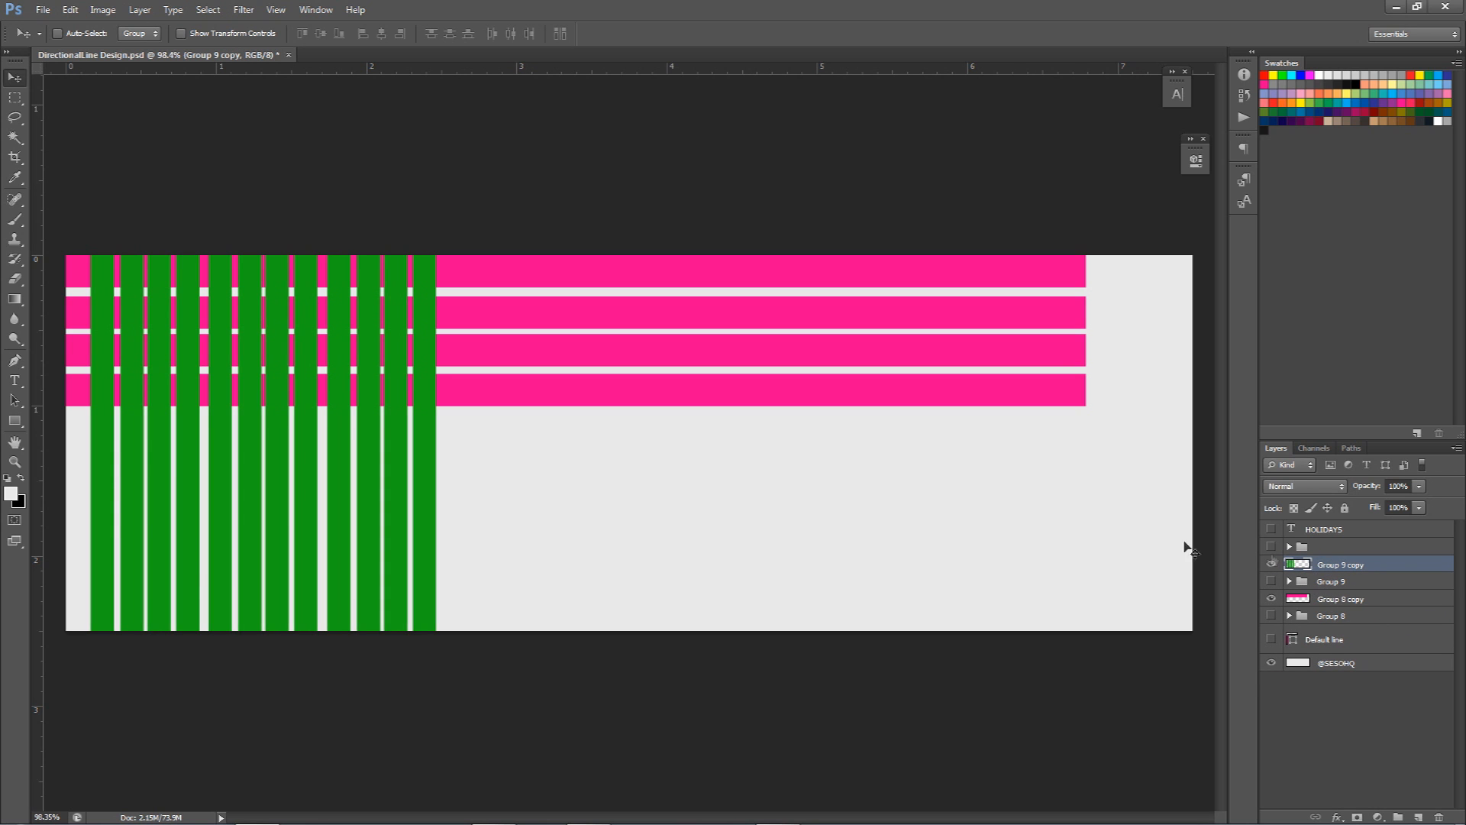
Give the horizontal pink stripes layer a red Color Overlay, #d32d2d.
double_click(1379, 601)
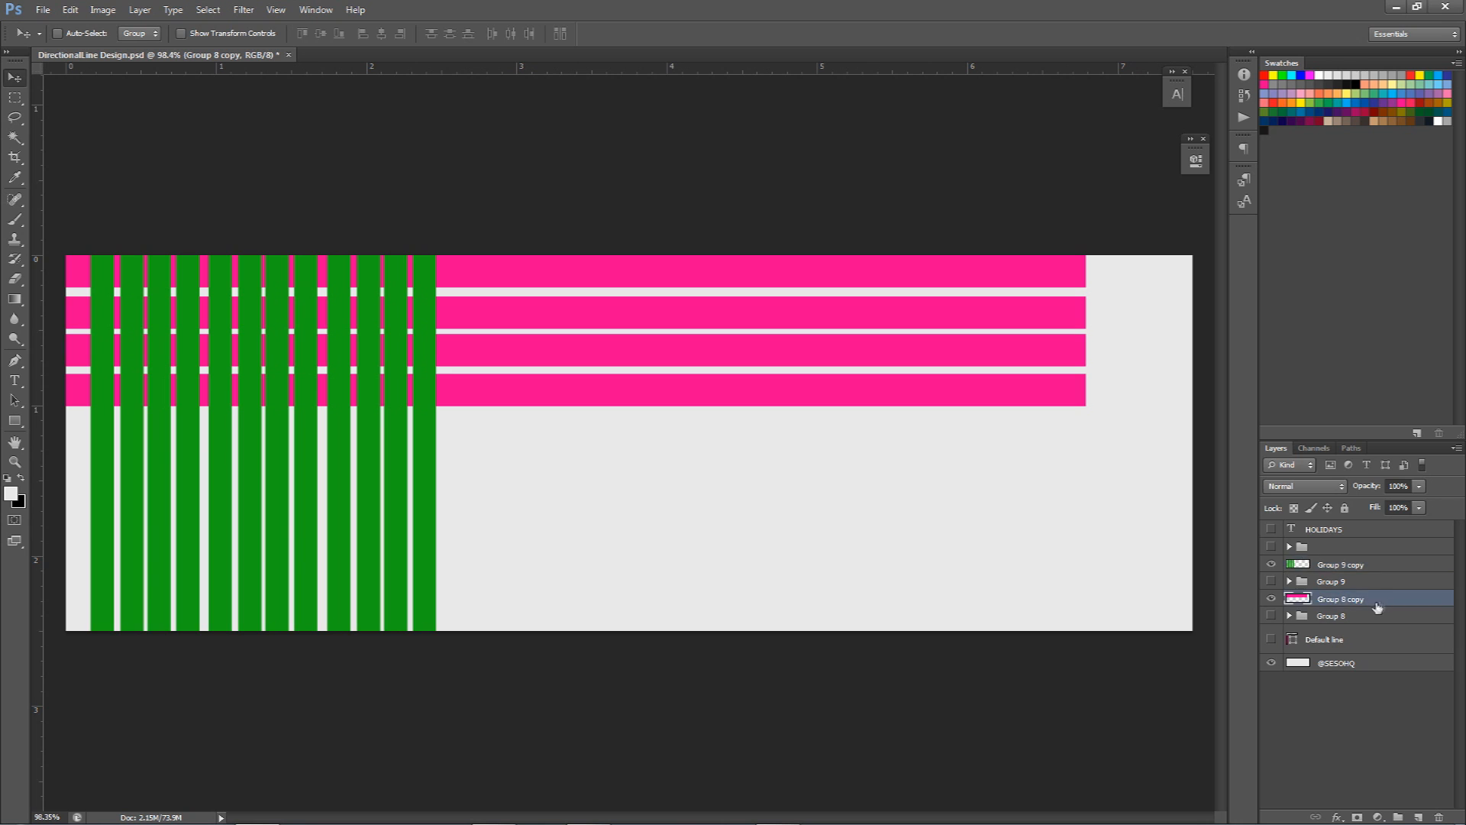
left_click(936, 638)
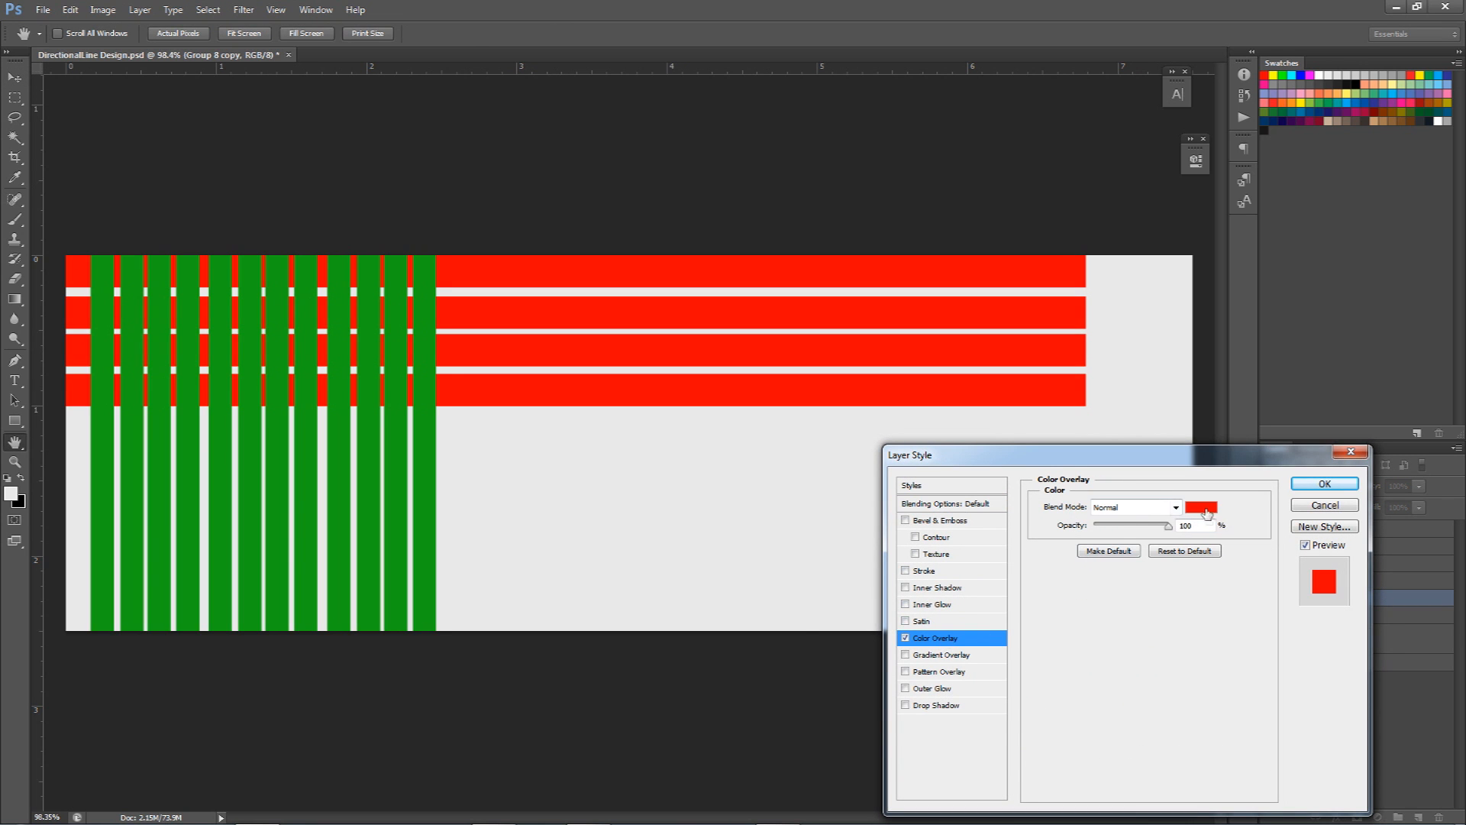
left_click(1204, 508)
left_click(989, 593)
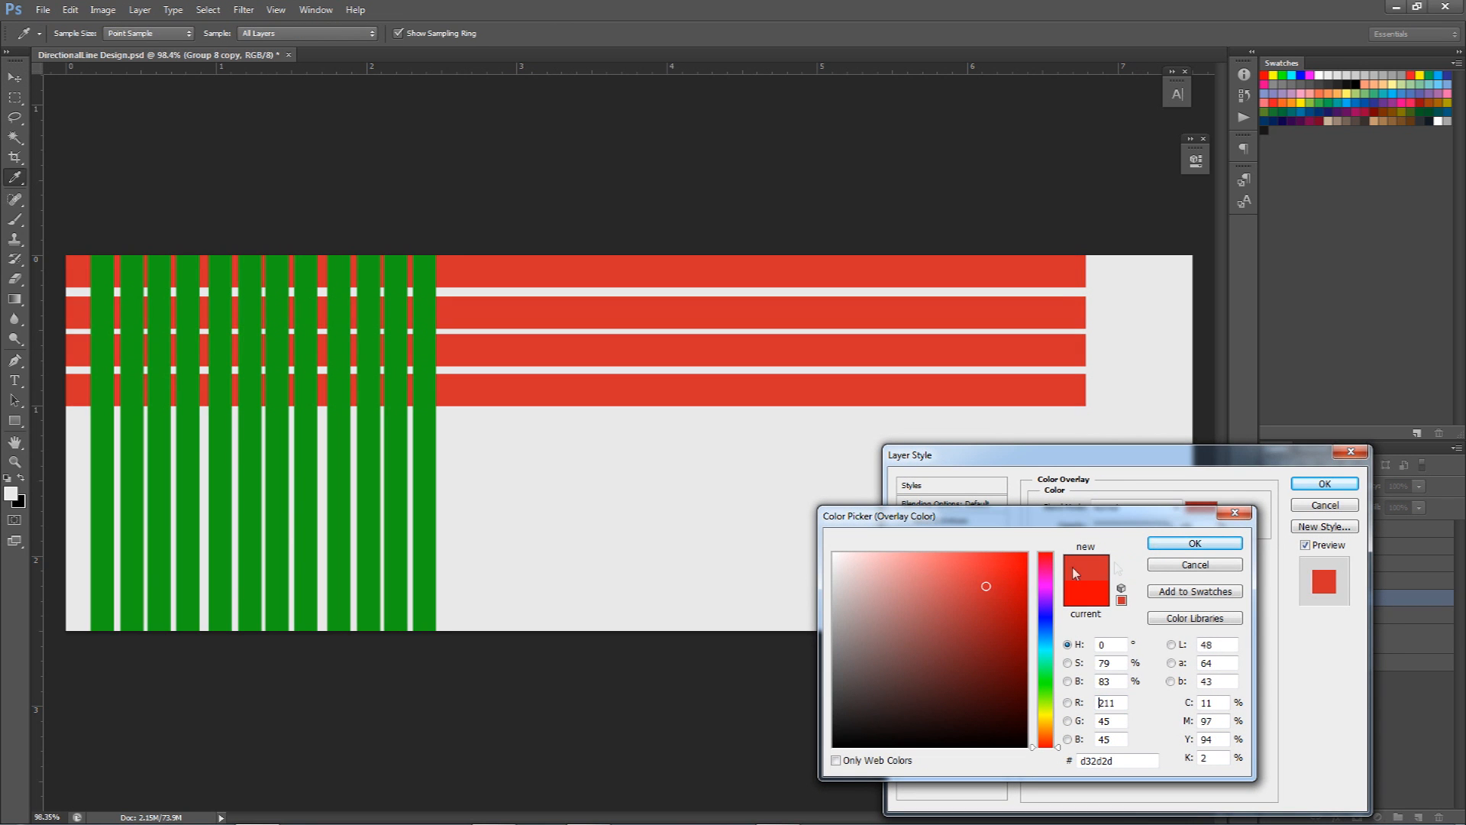
left_click(1195, 543)
left_click(1318, 487)
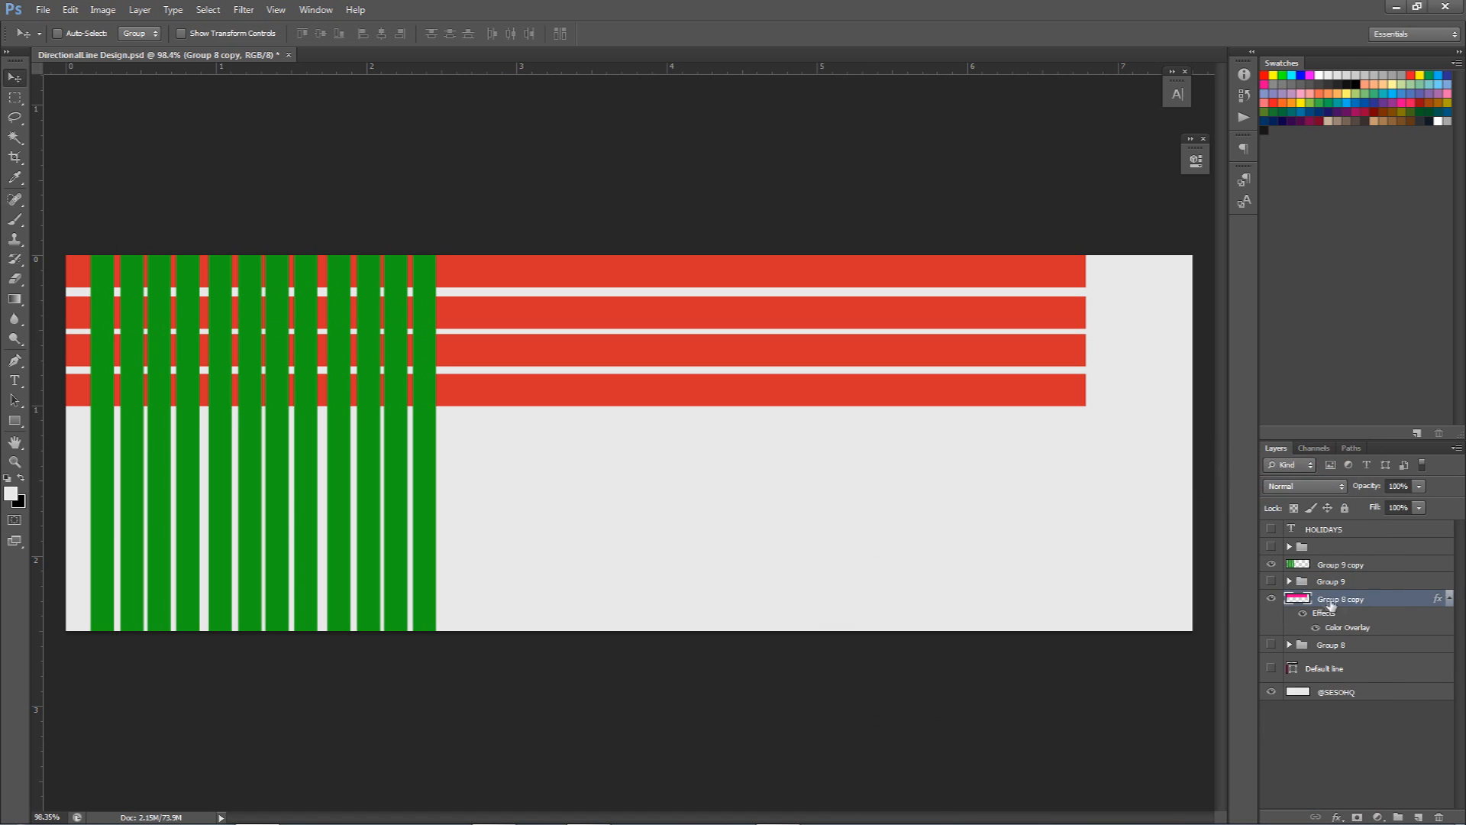
Give the merged vertical stripes layer a brighter green Color Overlay.
left_click(1363, 567)
double_click(1400, 565)
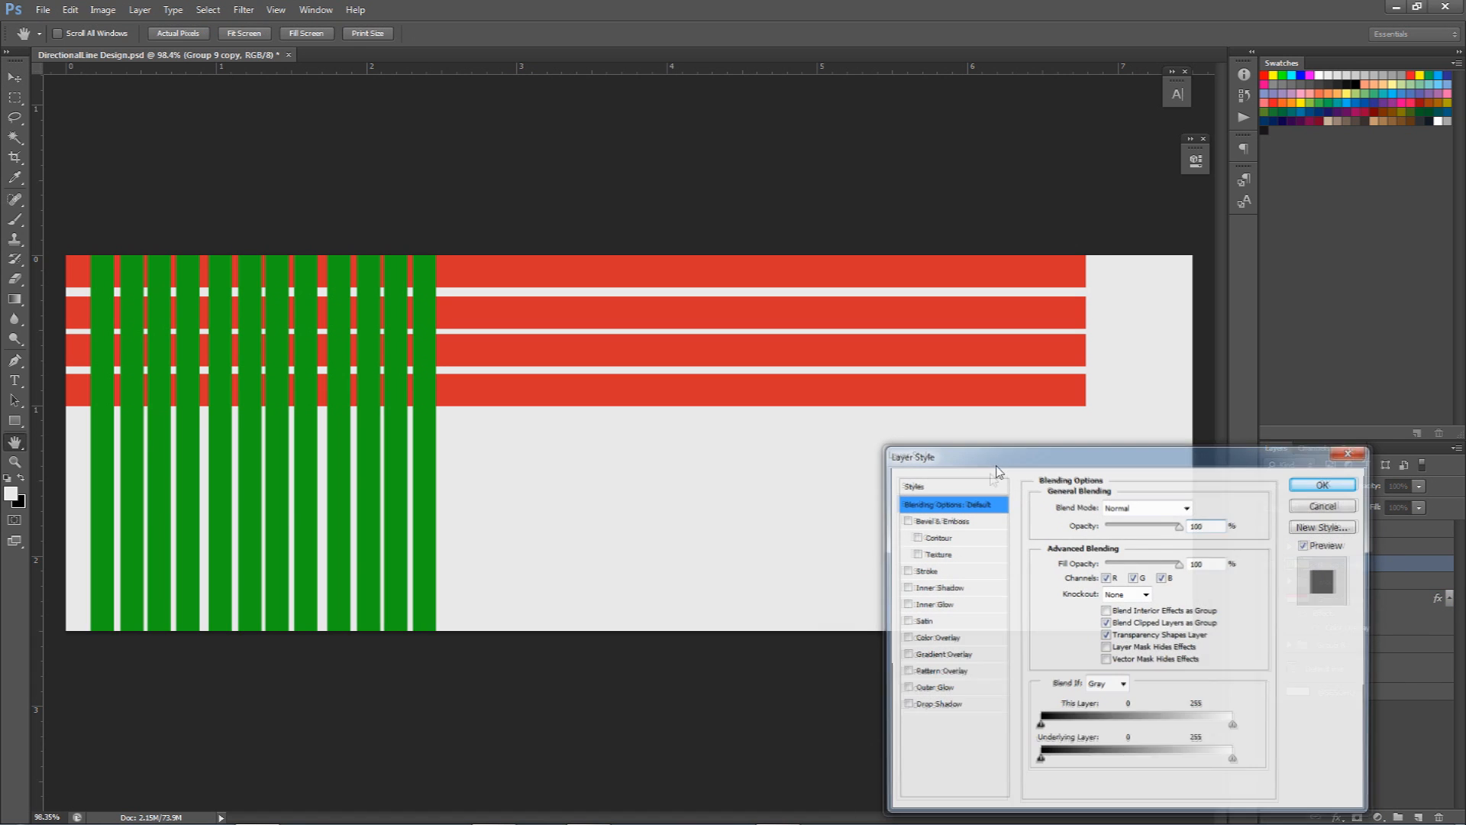
left_click(935, 637)
left_click(1211, 510)
left_click(834, 347)
left_click(1050, 689)
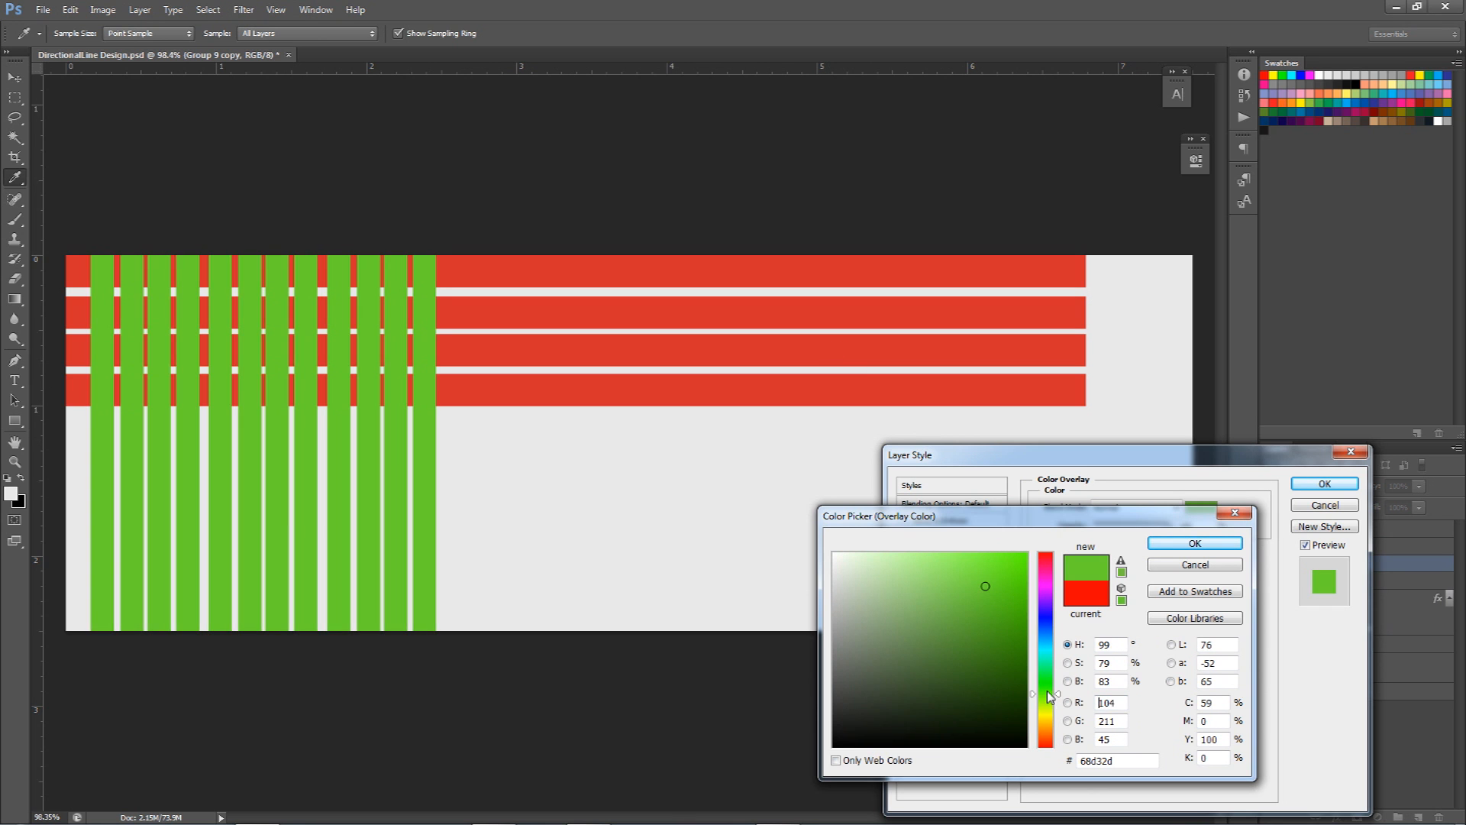
left_click(1211, 544)
key("Return")
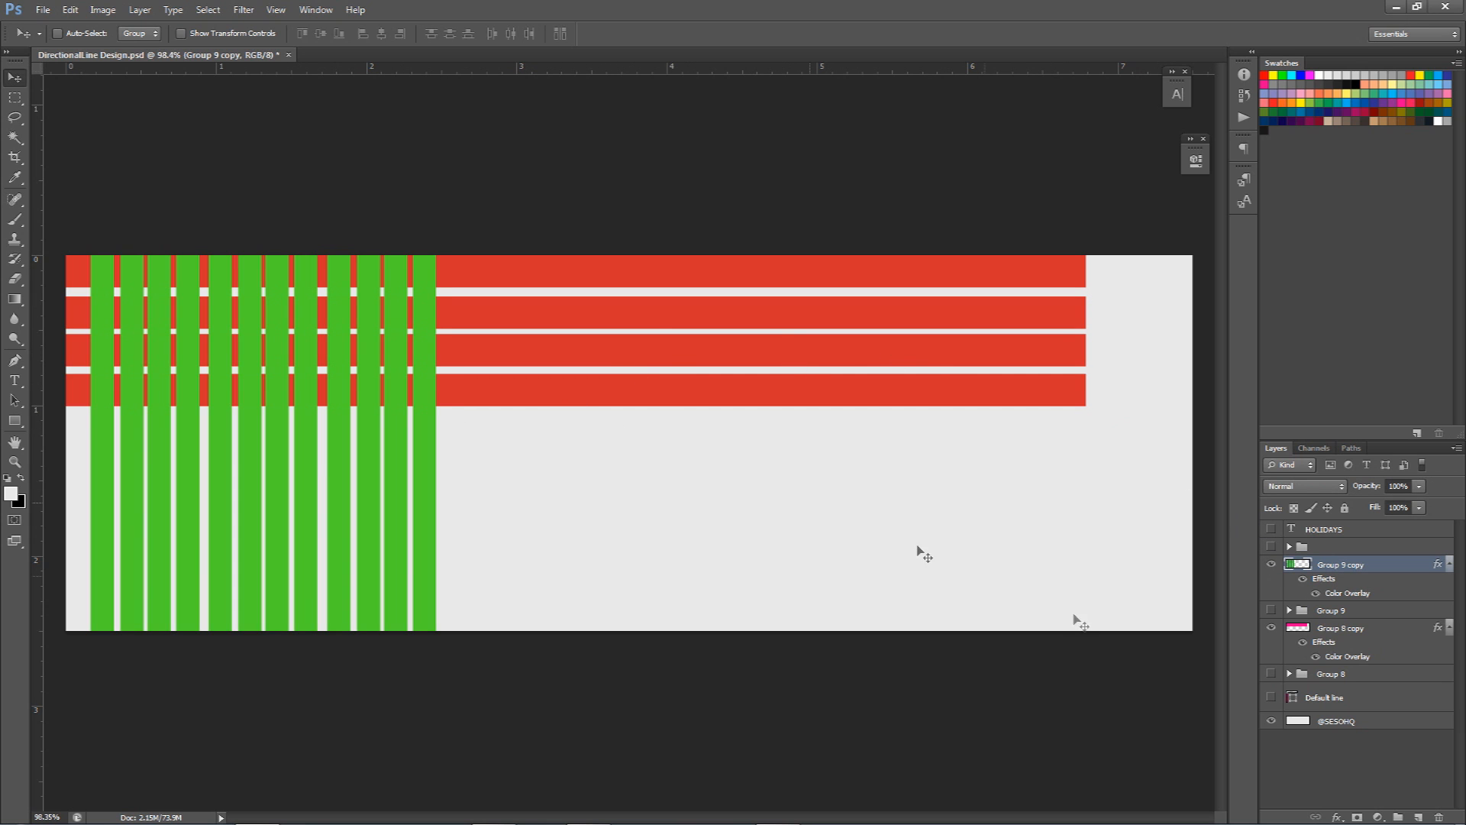
Load the outlines of the horizontal red stripes as a selection and expand it by 5 pixels.
left_click(1299, 565, "ctrl")
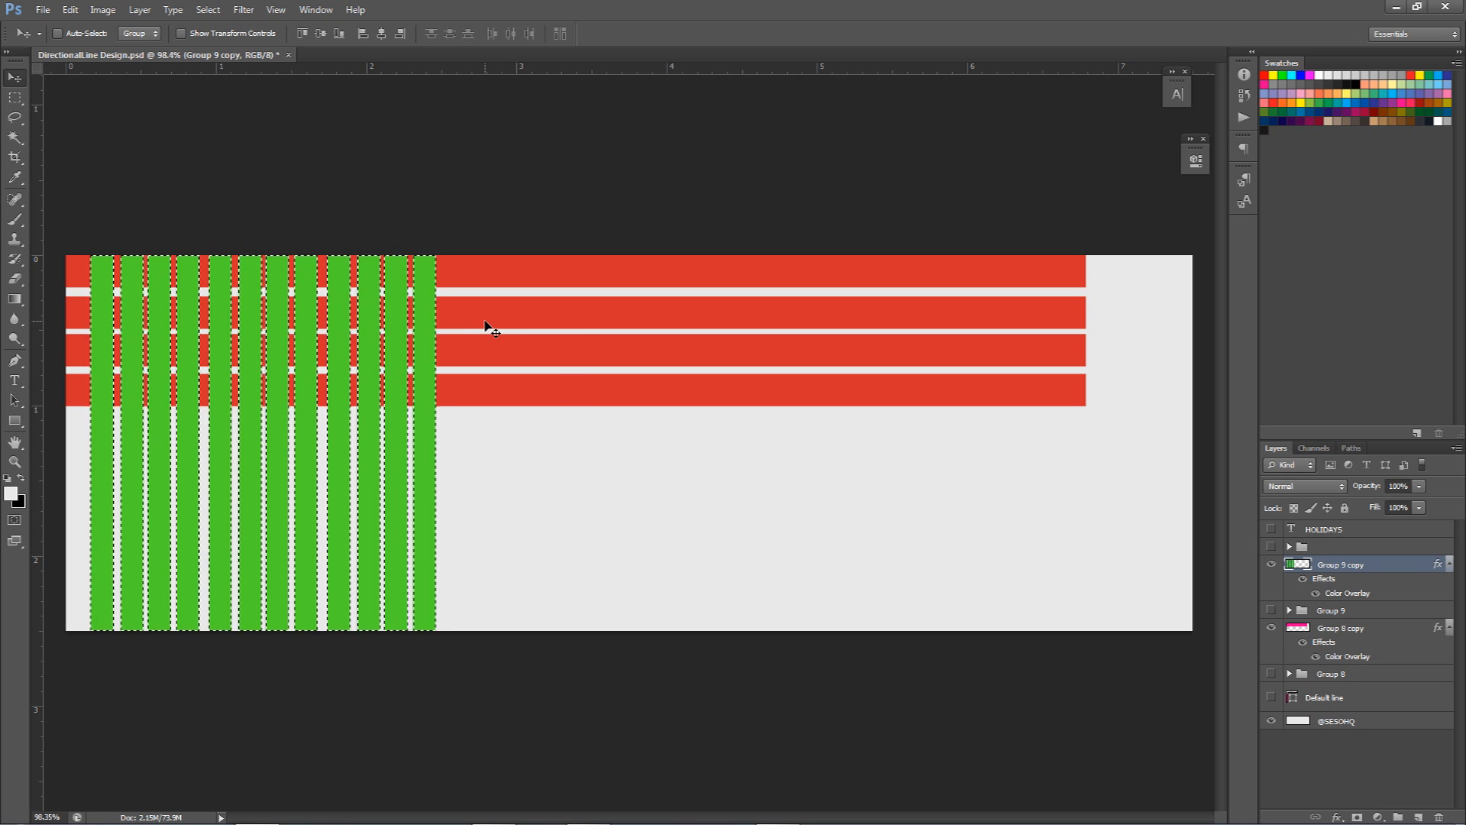
key("ctrl+d")
left_click(1299, 624, "ctrl")
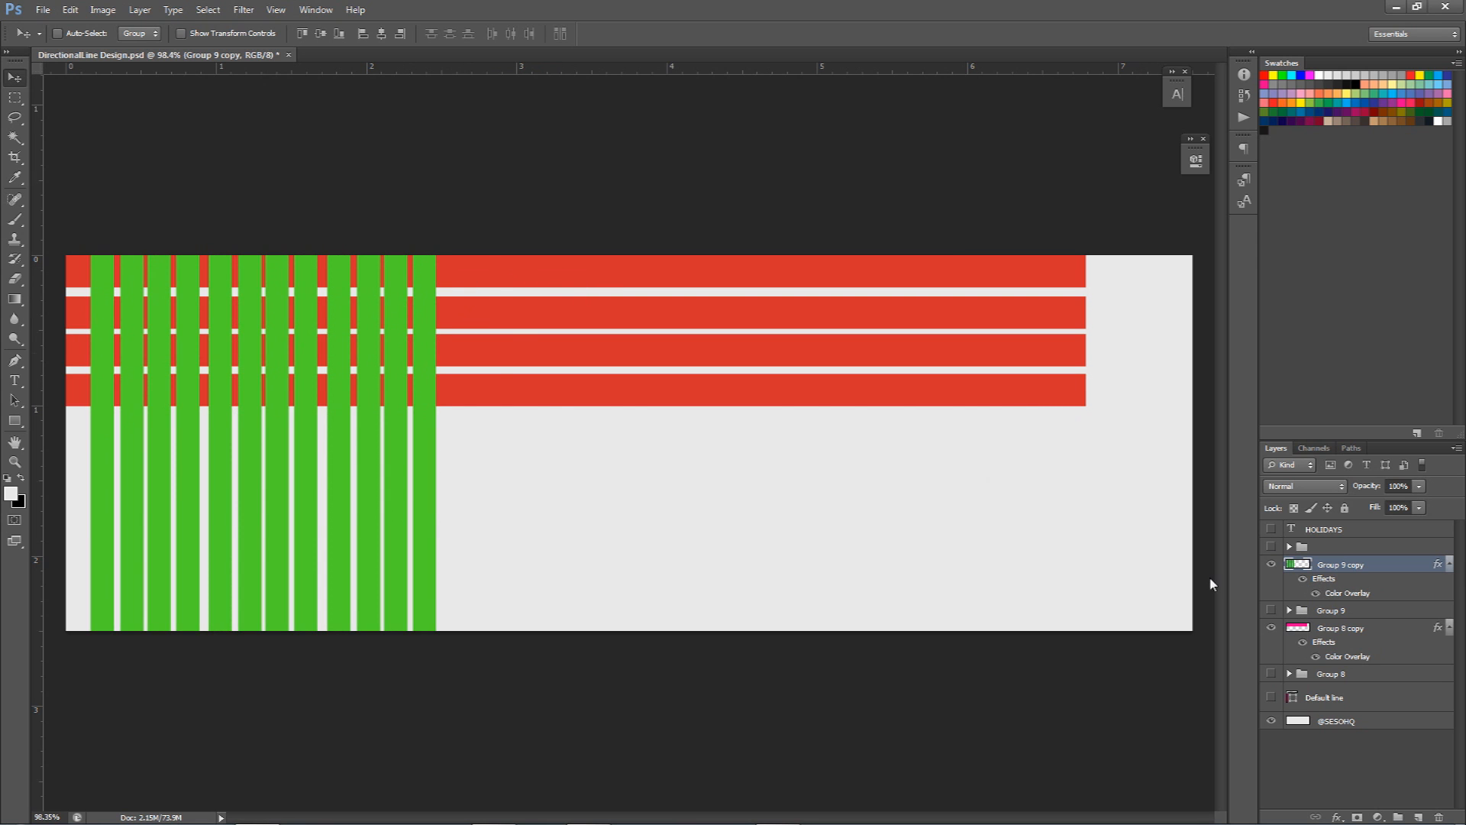
left_click(207, 9)
mouse_move(221, 180)
left_click(411, 206)
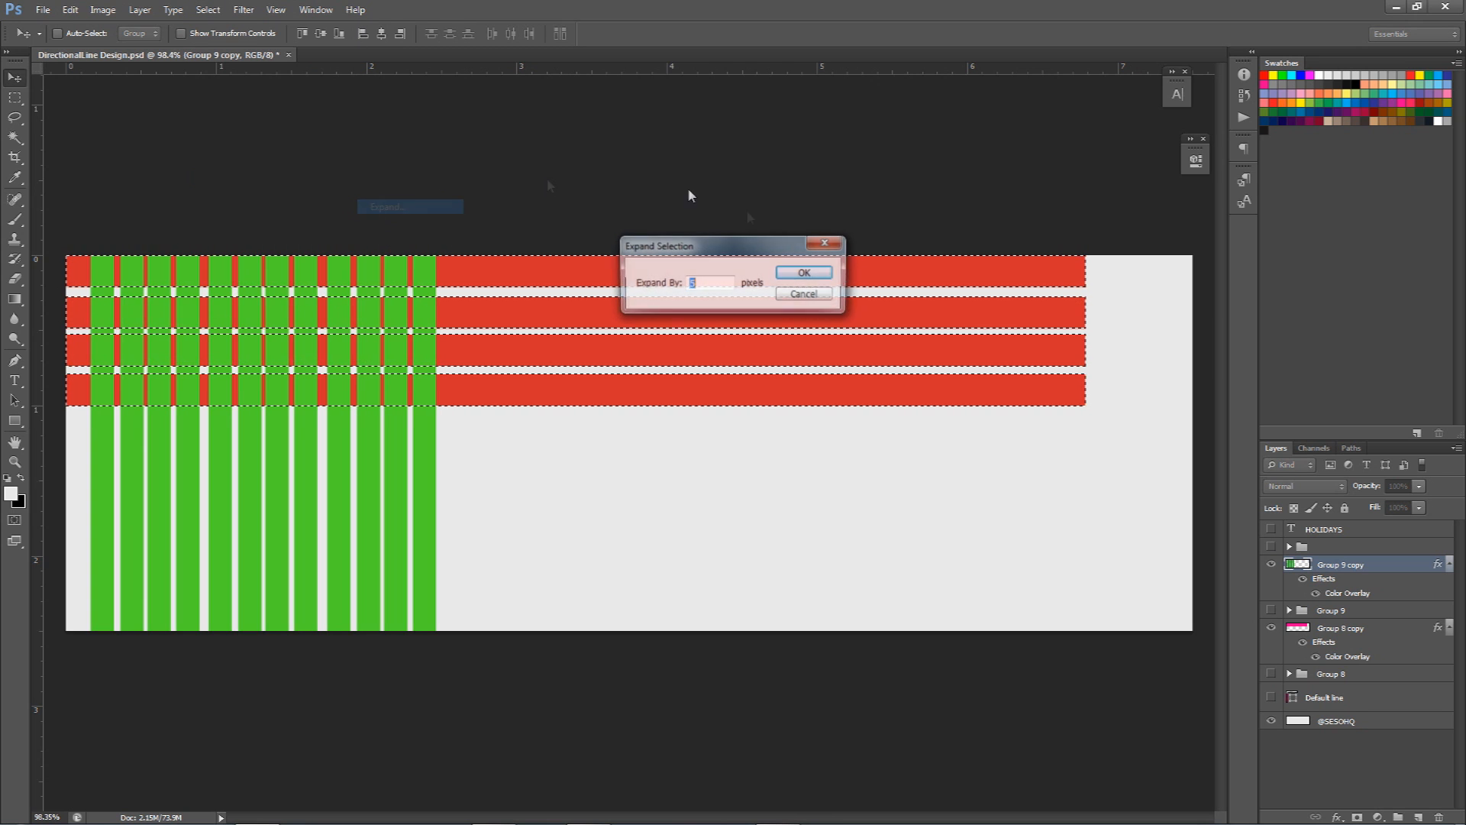
left_click(804, 273)
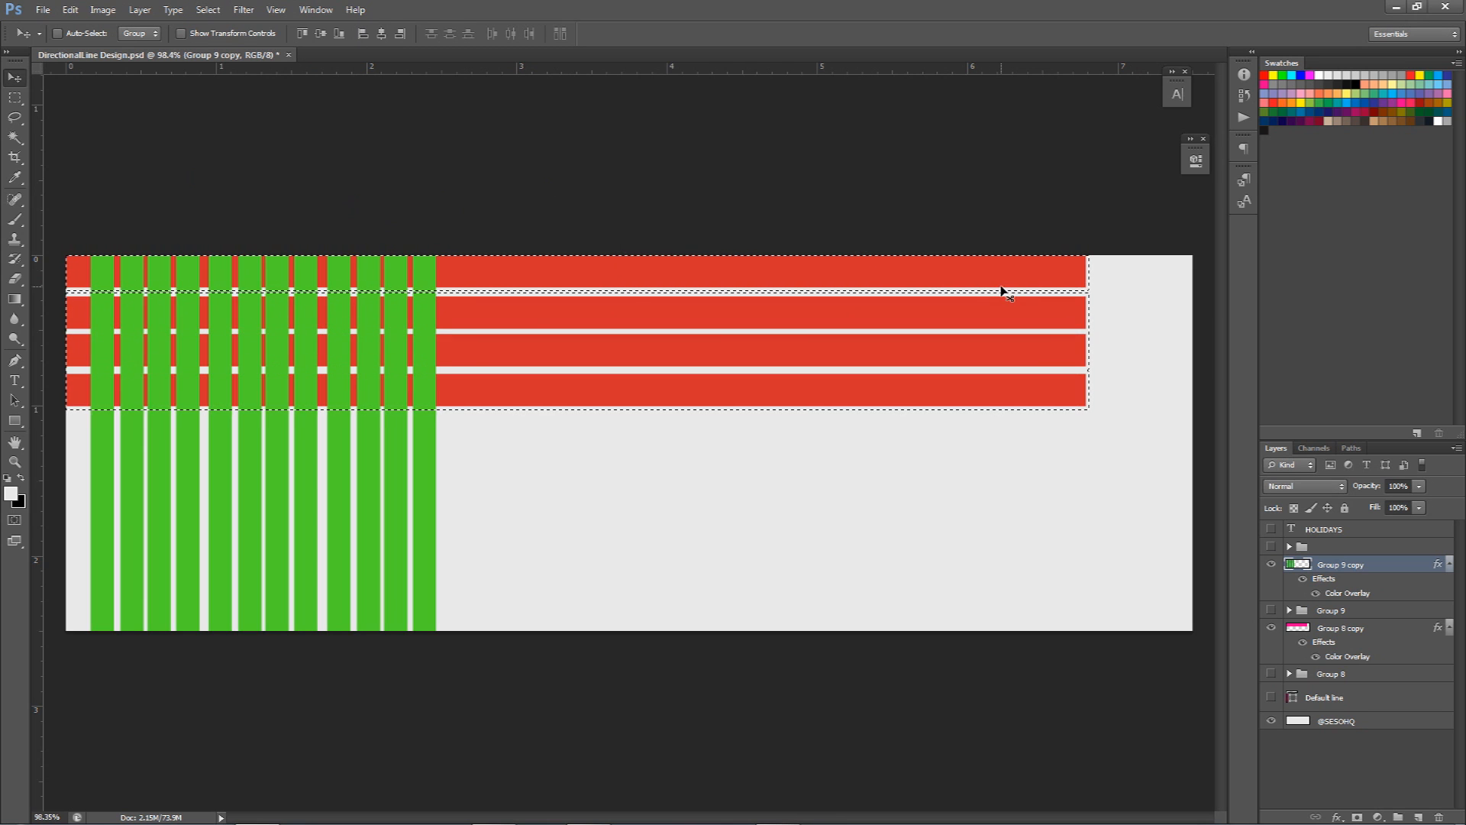
scroll(529, 314, "up", 3)
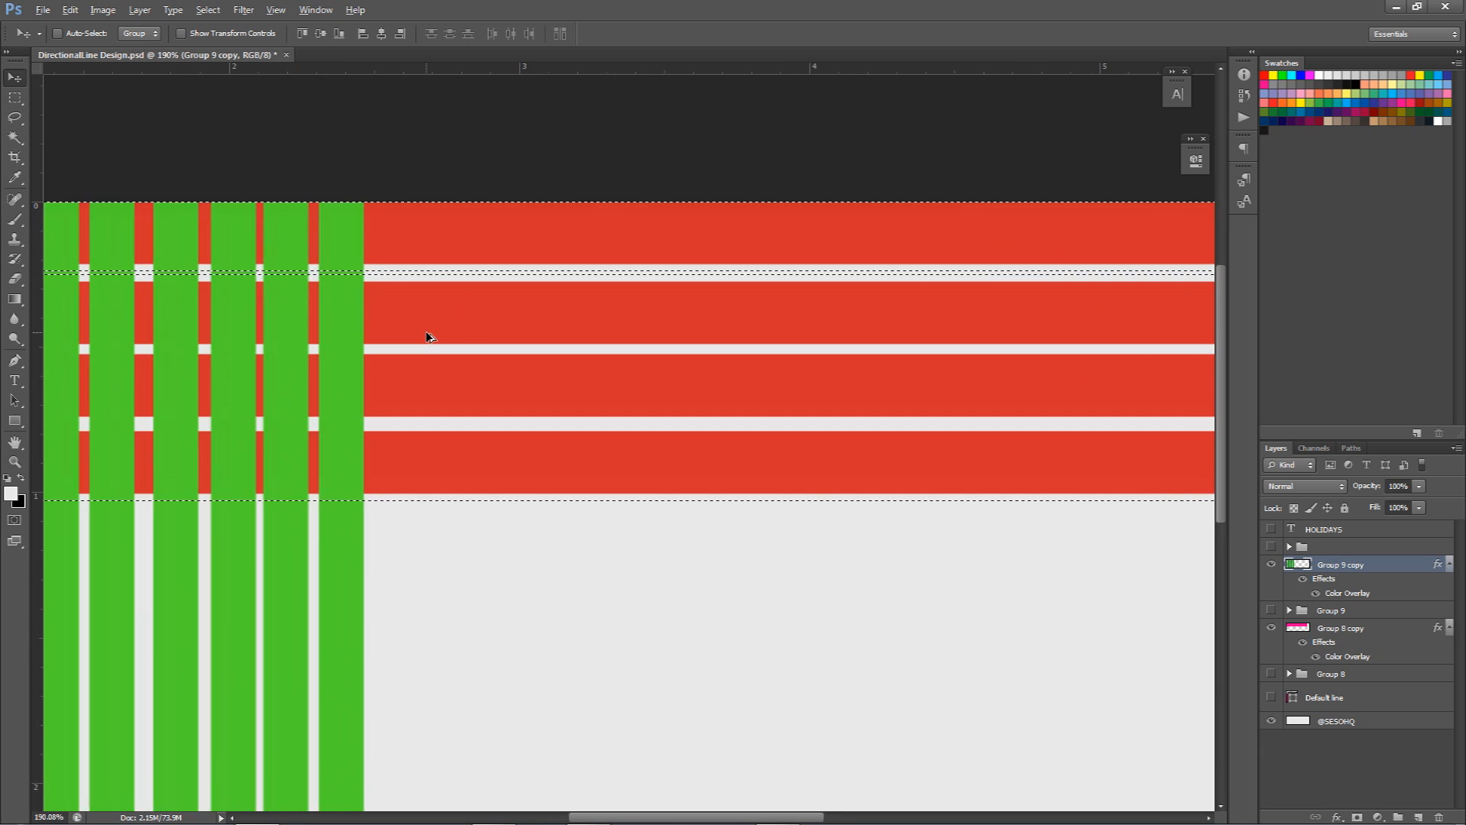
scroll(459, 344, "up", 3)
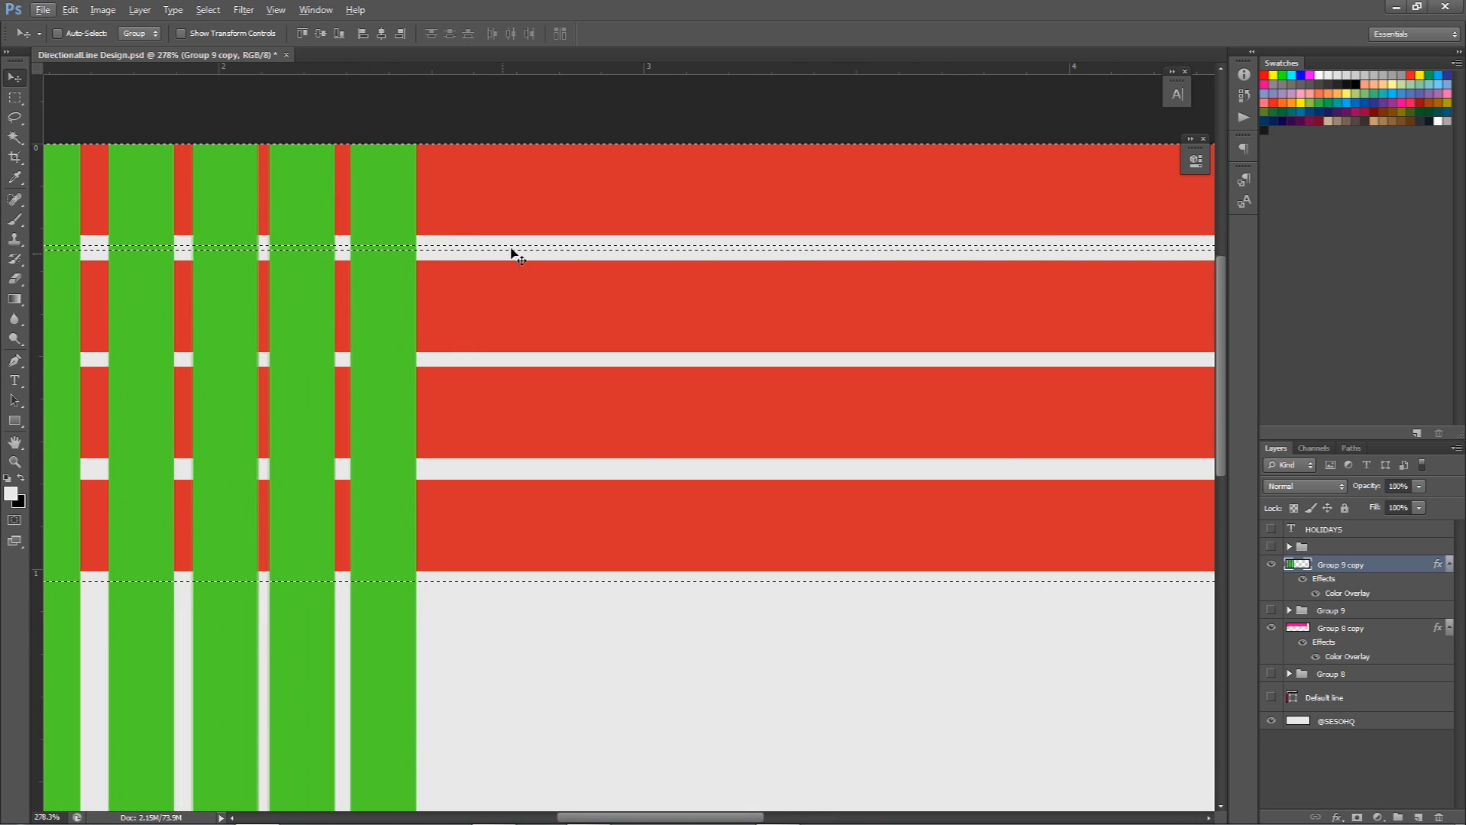
Expand the selection around the horizontal red stripes by 2 pixels instead of 5.
left_click(243, 9)
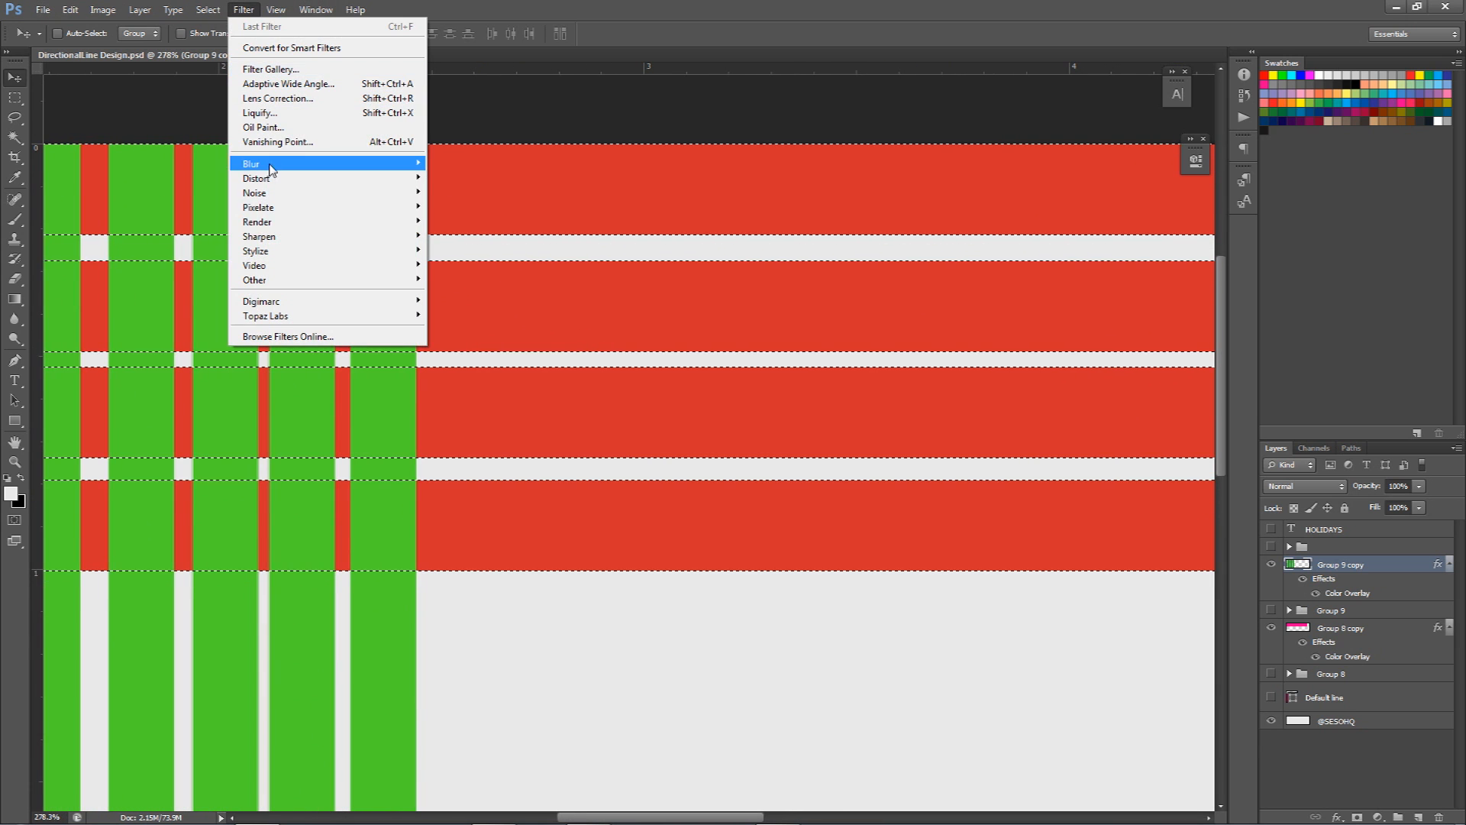
mouse_move(208, 11)
mouse_move(230, 181)
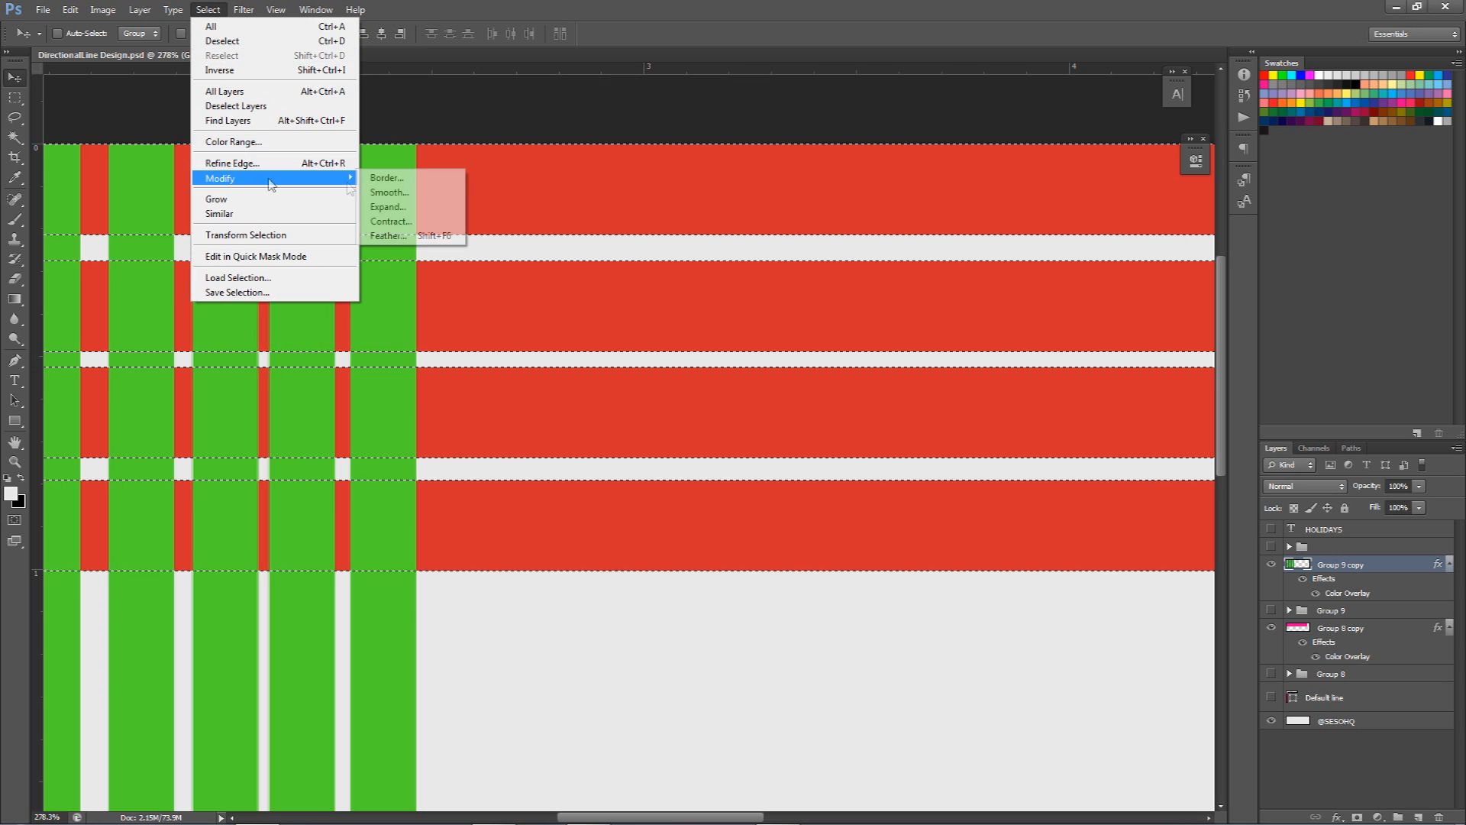
left_click(375, 207)
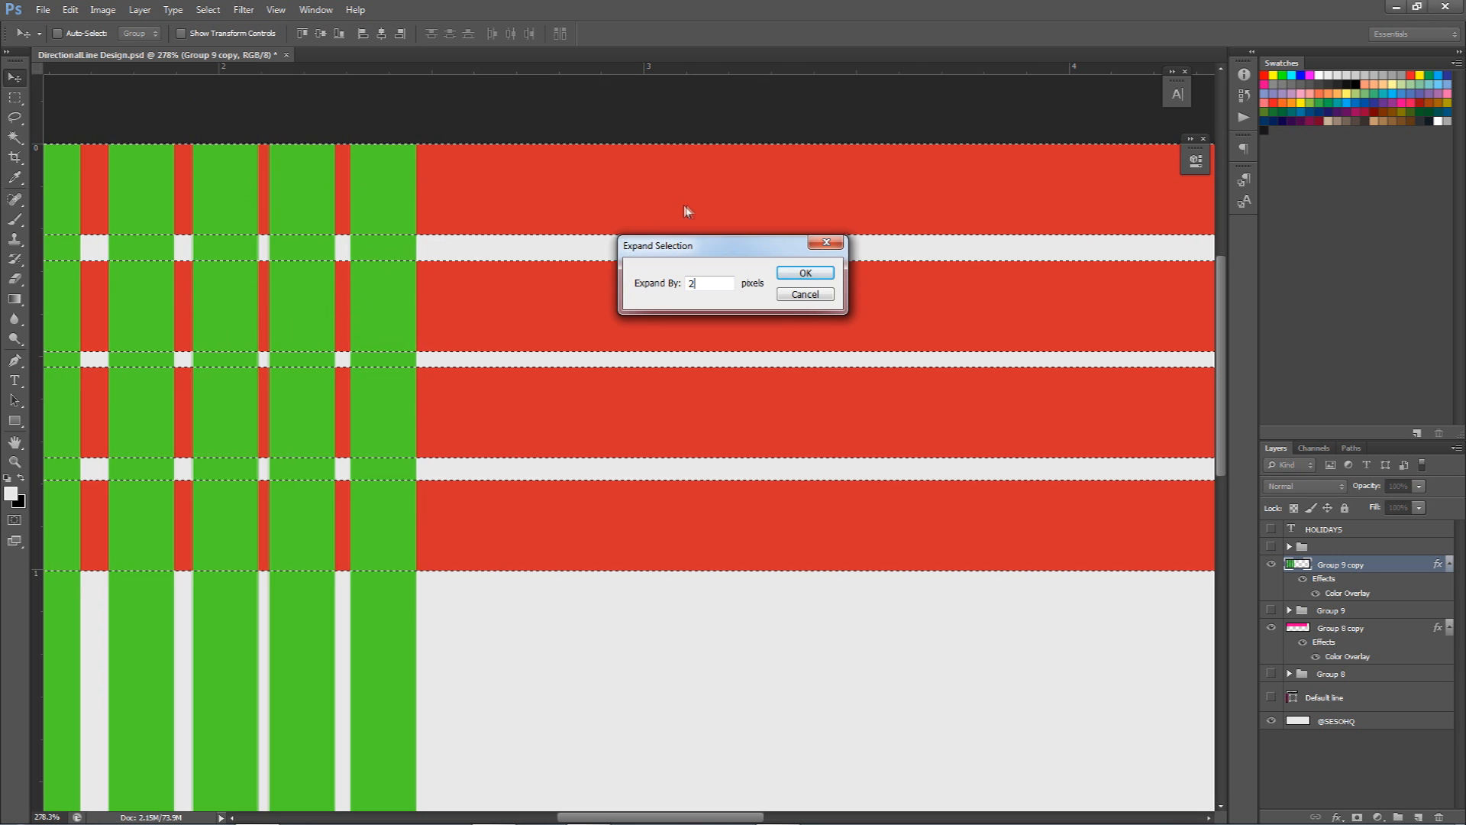
key("Return")
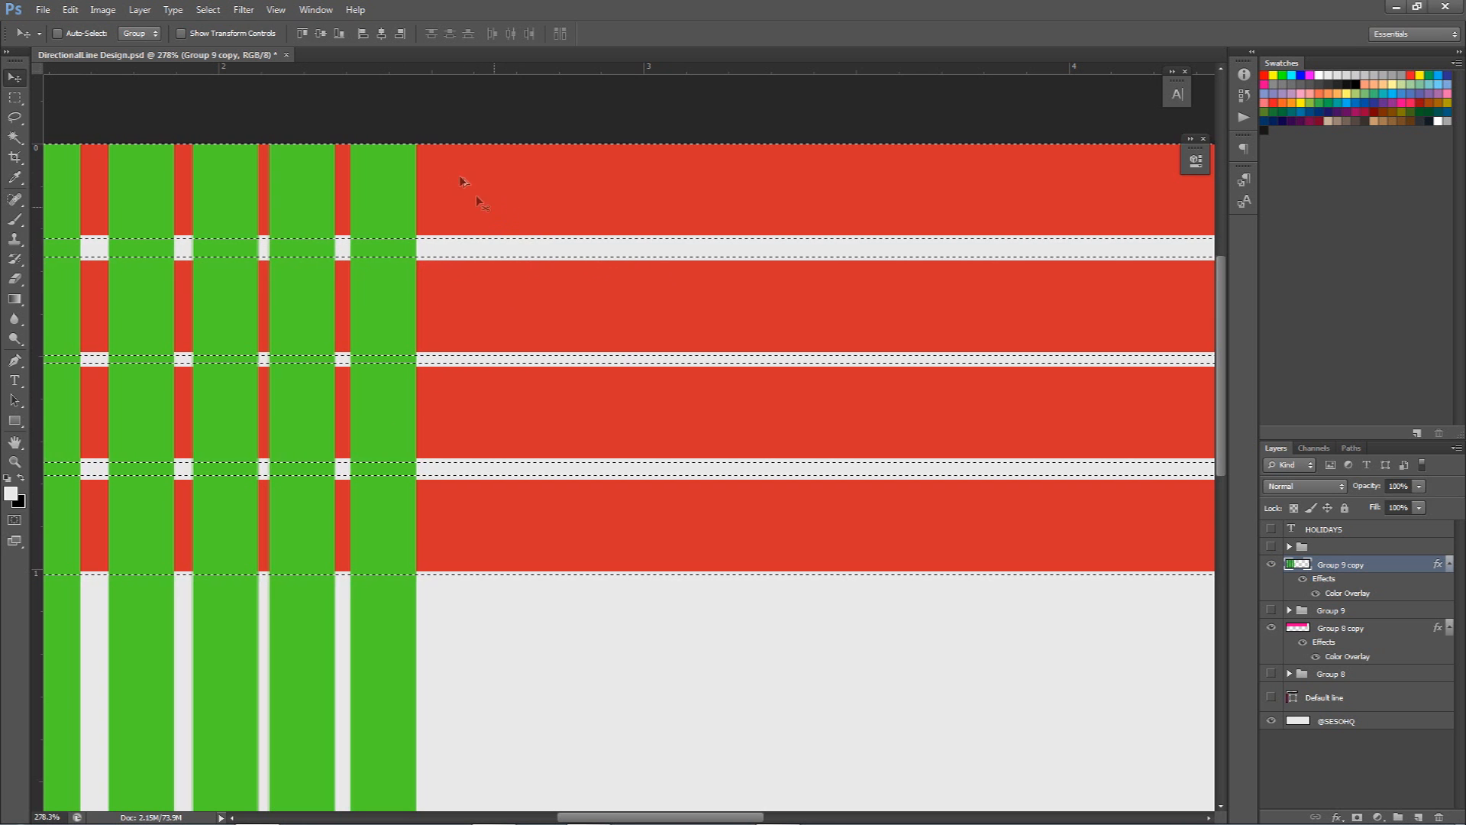
Examine the margin between the expanded selection and the edges of the red stripes, close up and from farther out.
scroll(486, 252, "down", 2)
scroll(485, 252, "down", 1)
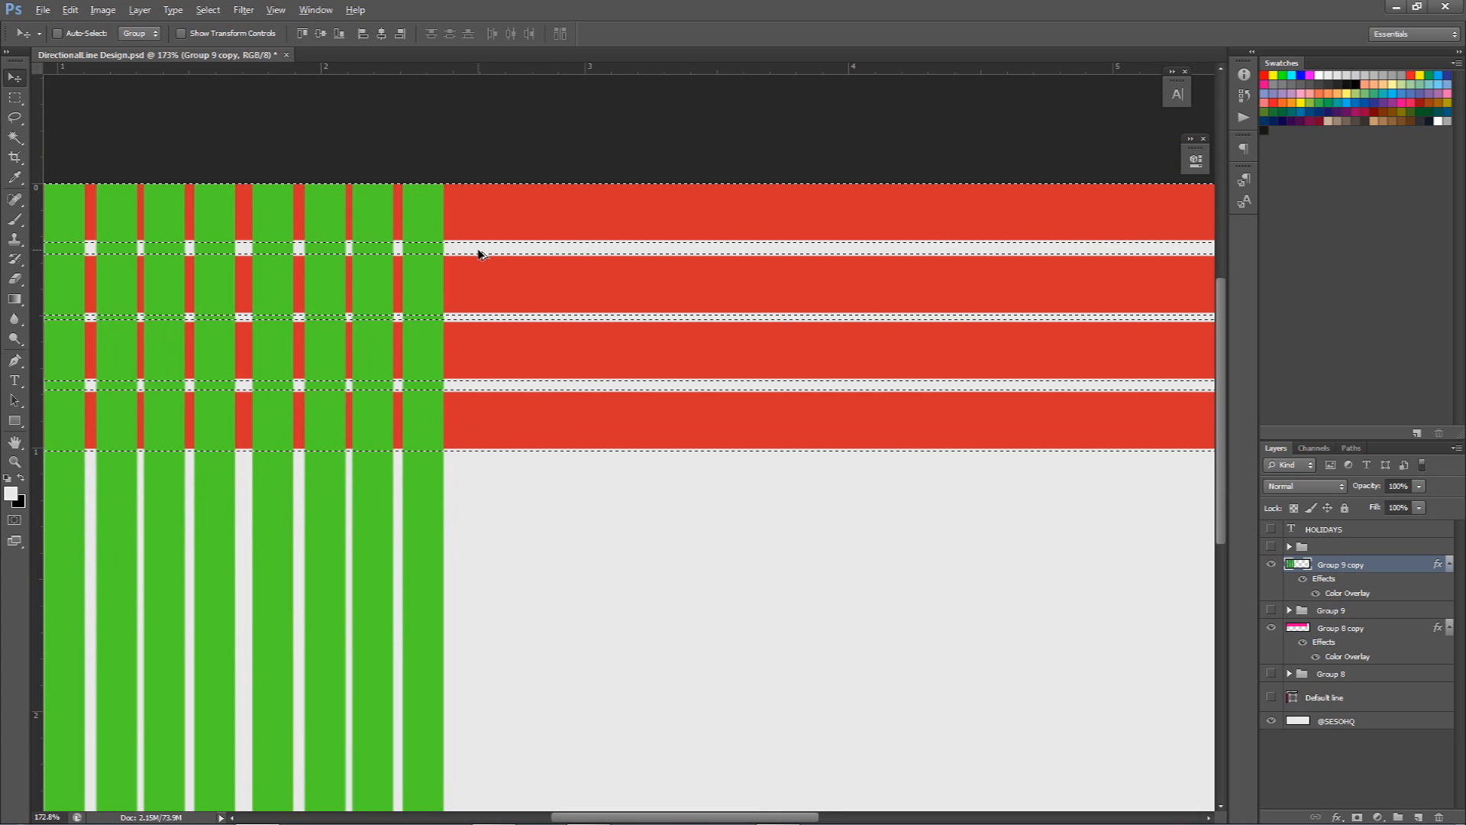
scroll(729, 359, "up", 3)
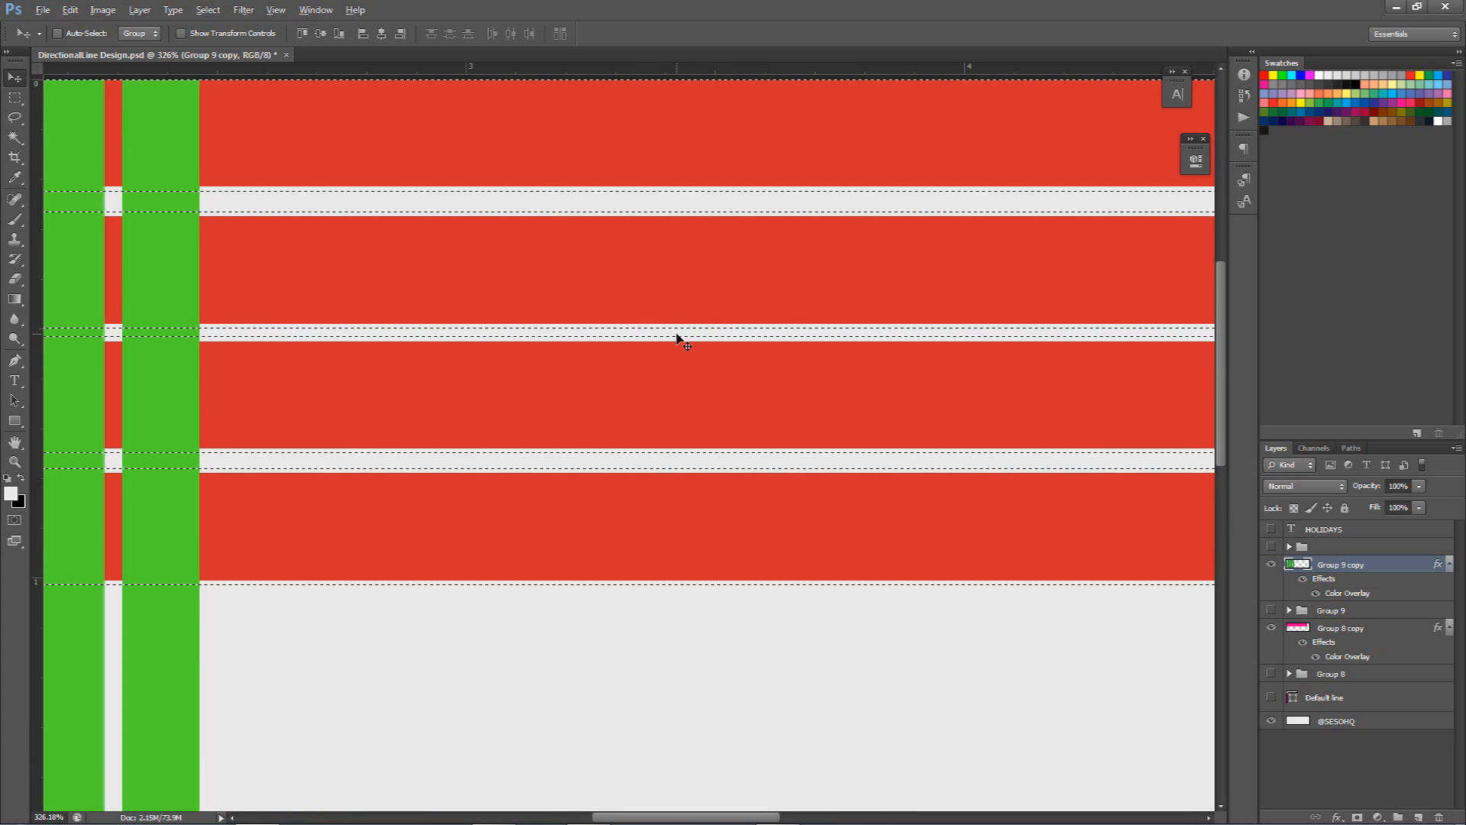
scroll(676, 338, "down", 2)
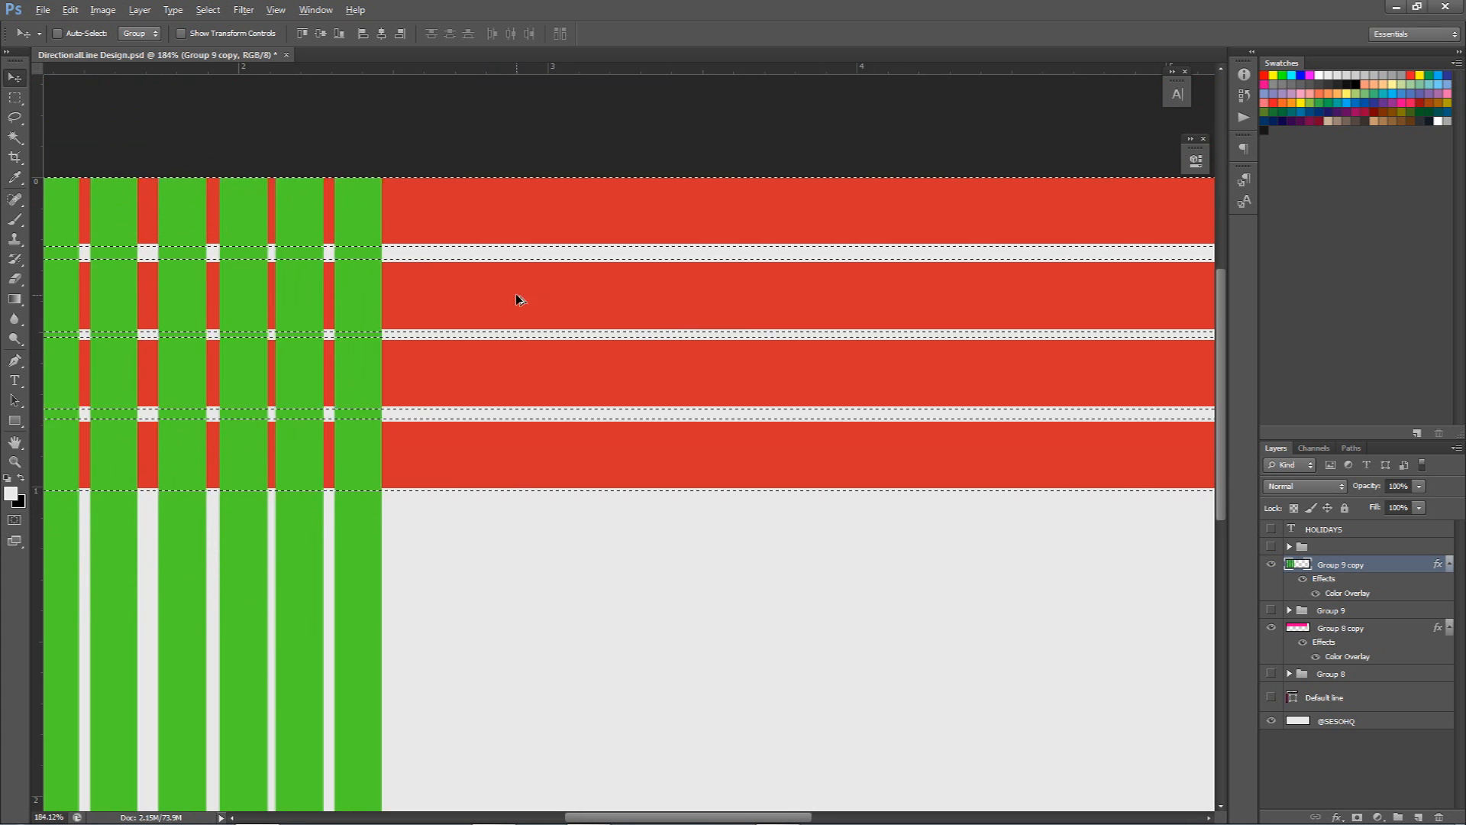
scroll(517, 301, "down", 2)
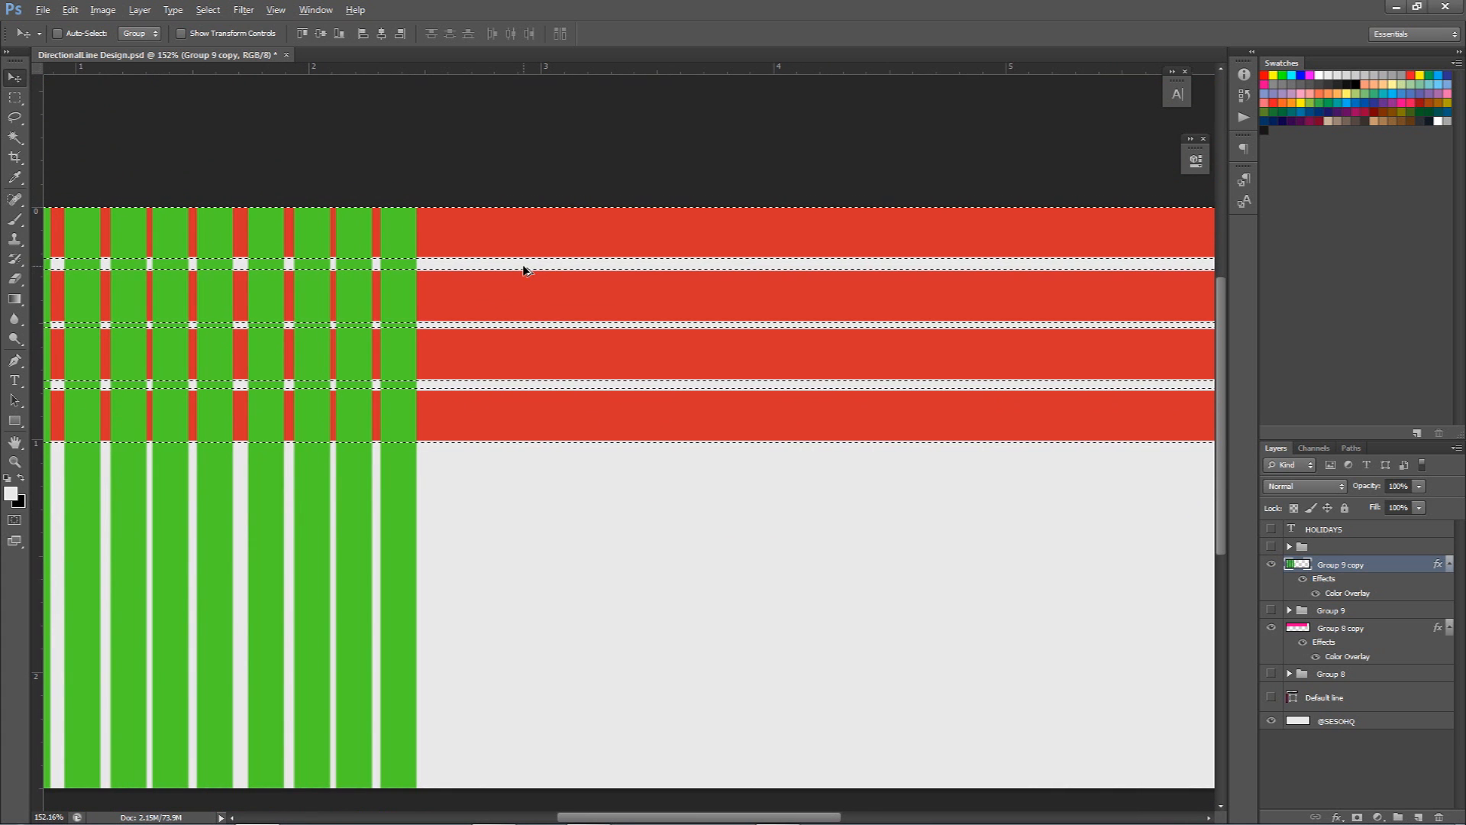
key("alt")
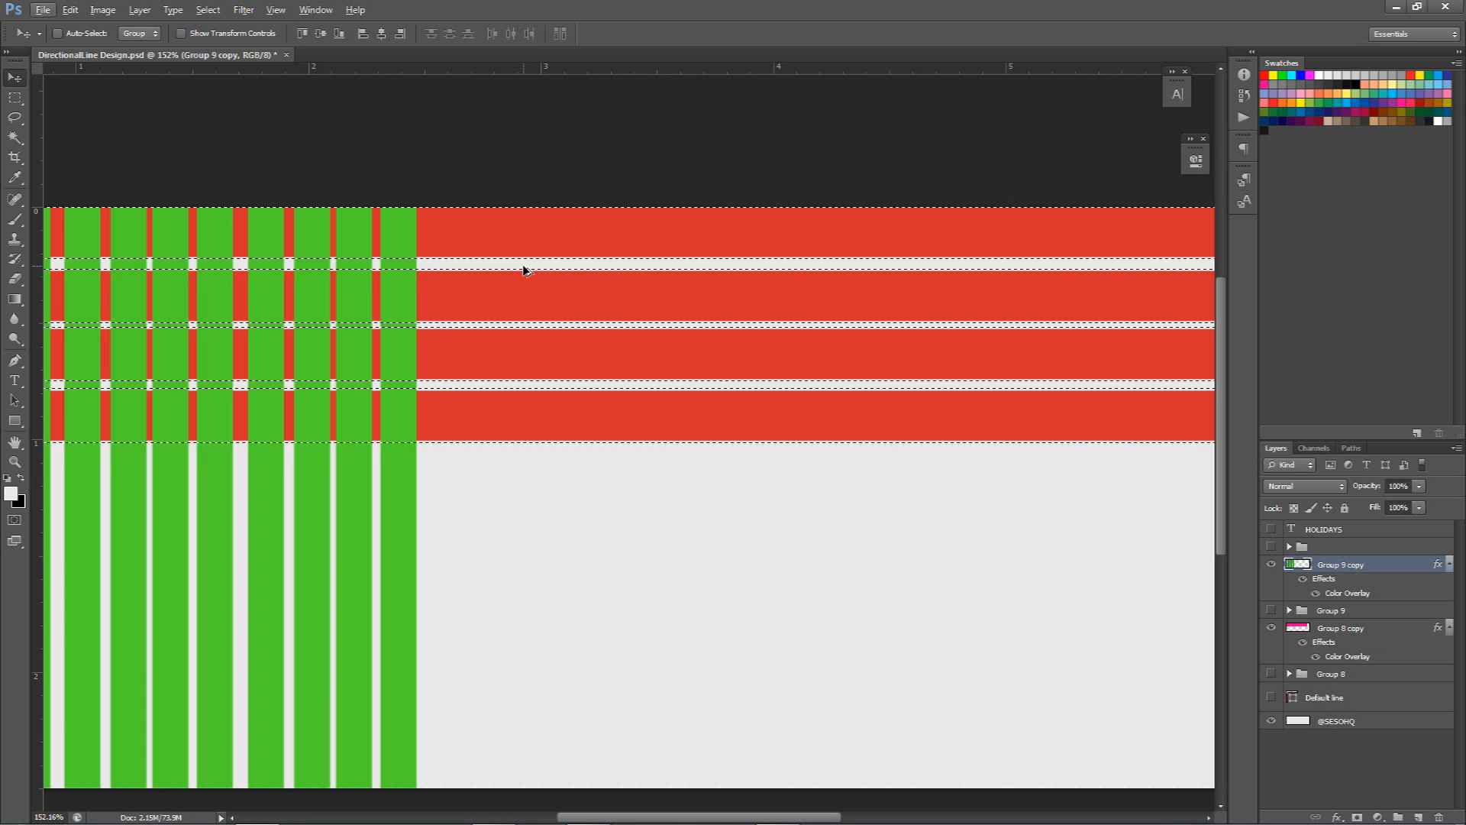
scroll(495, 283, "up", 2)
scroll(495, 286, "up", 1)
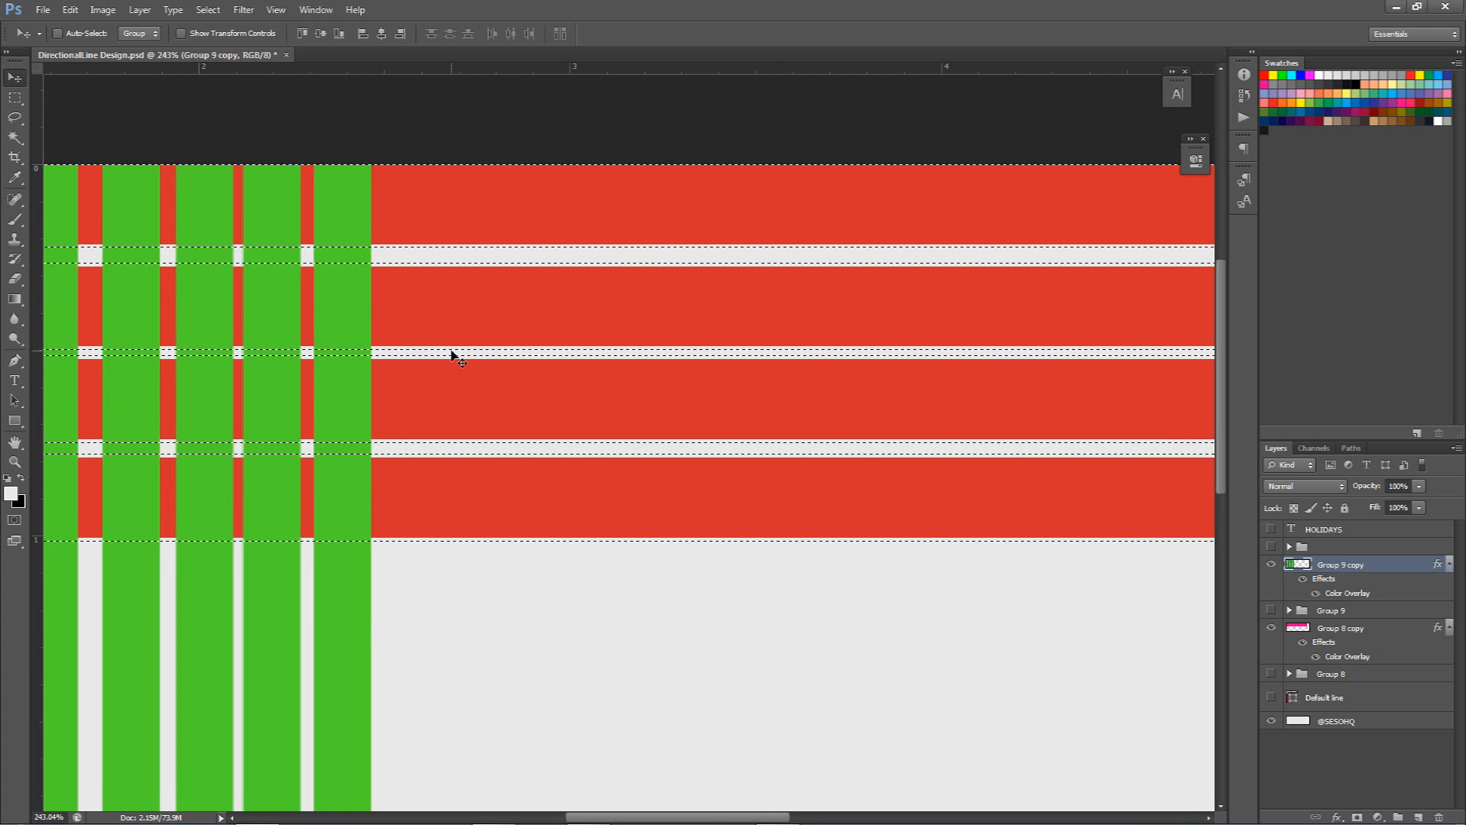
scroll(391, 367, "down", 2)
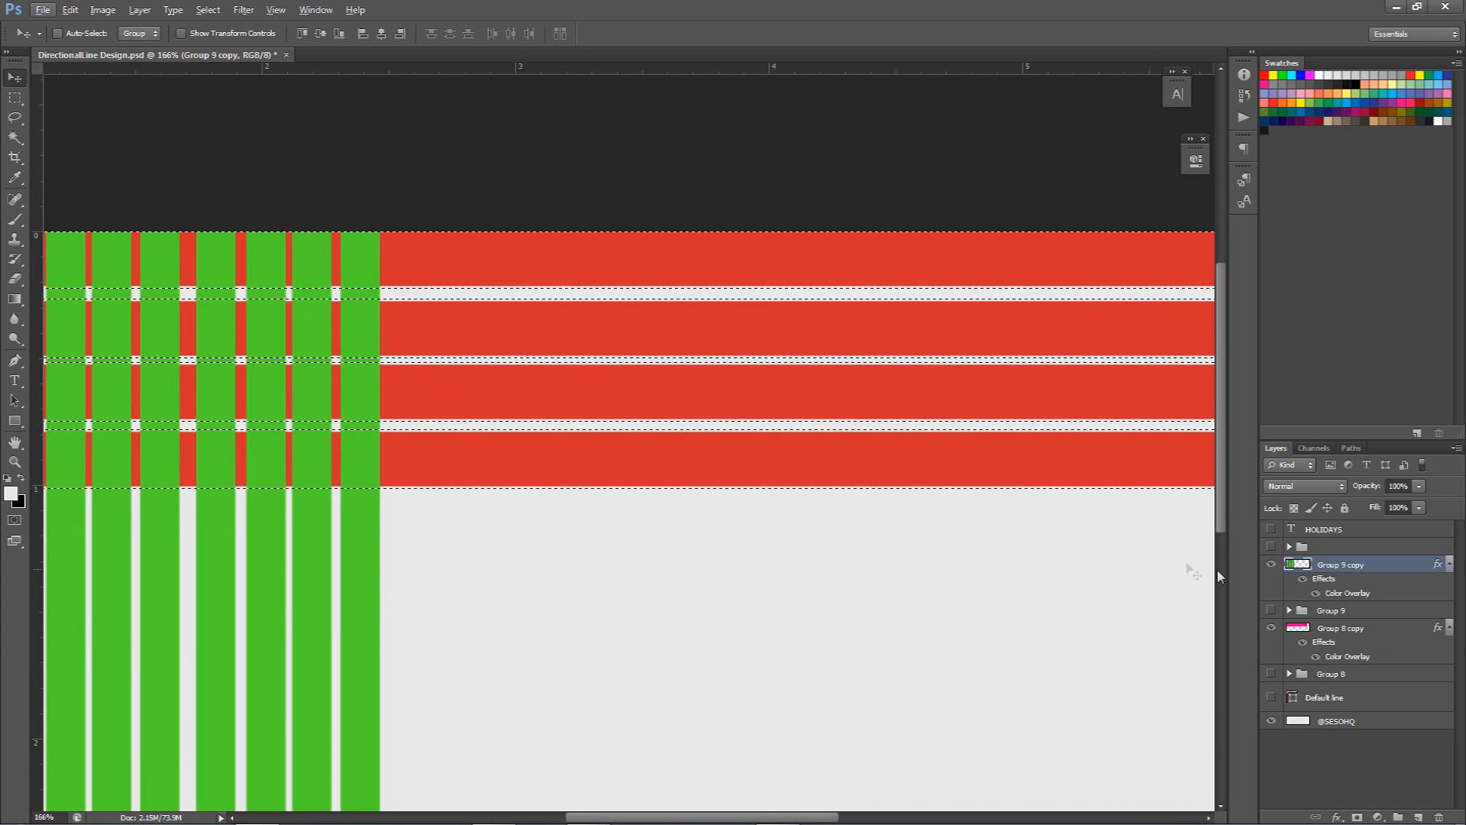
Delete the selected areas from the vertical green stripes layer and clear the selection.
left_click(1271, 564)
left_click(1271, 565)
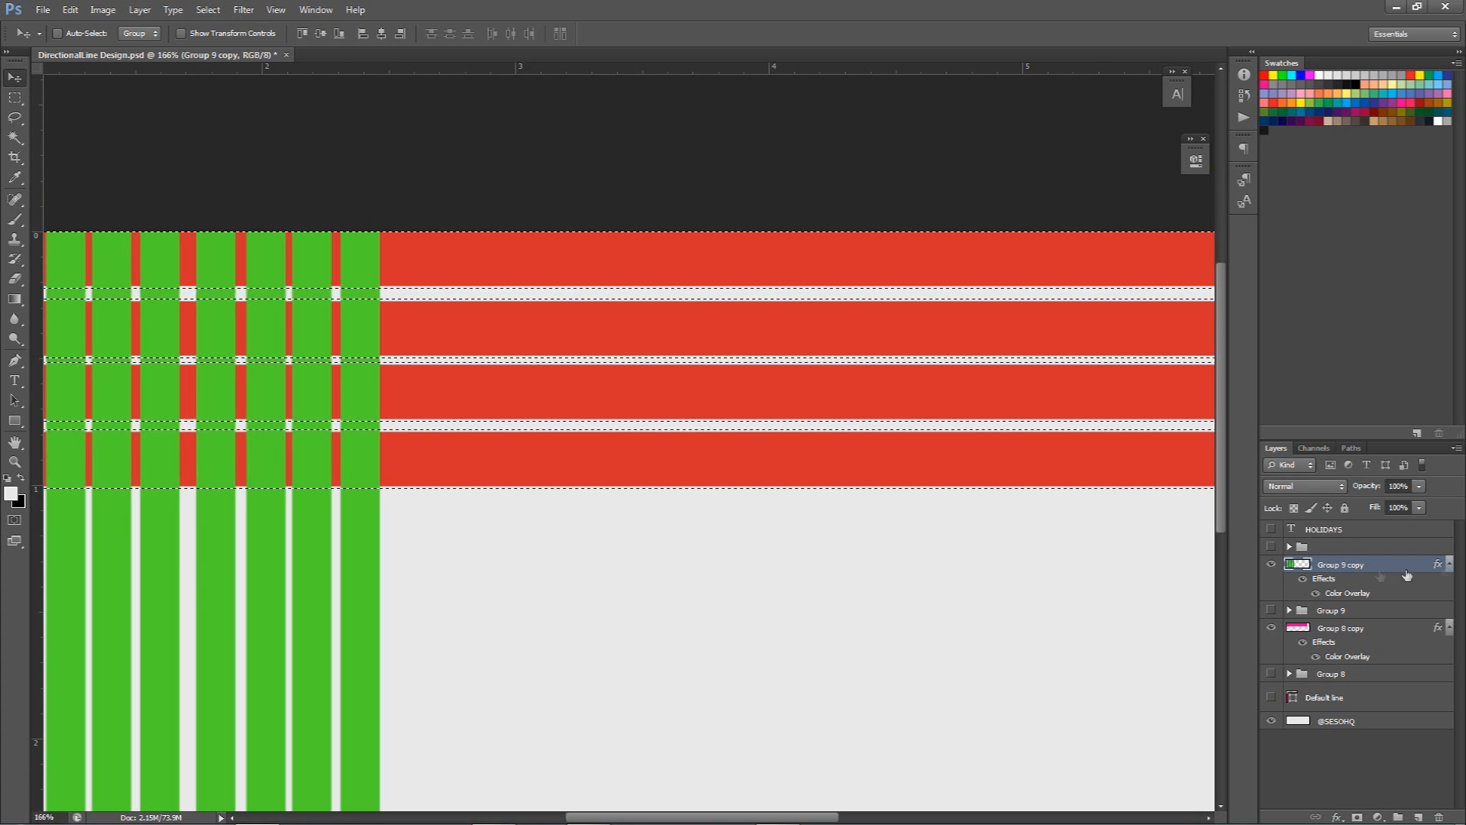
key("Delete")
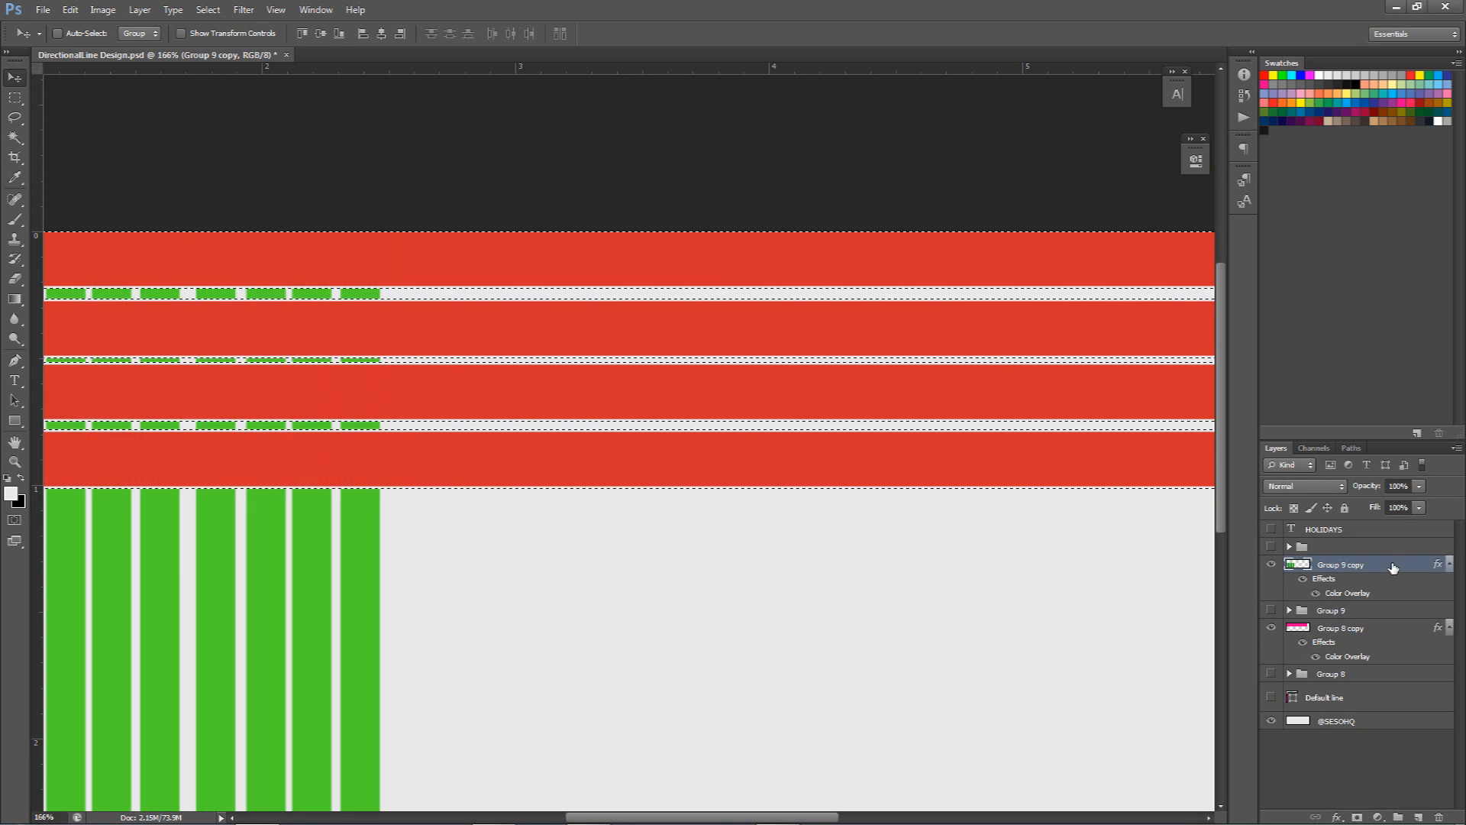
scroll(417, 393, "down", 4)
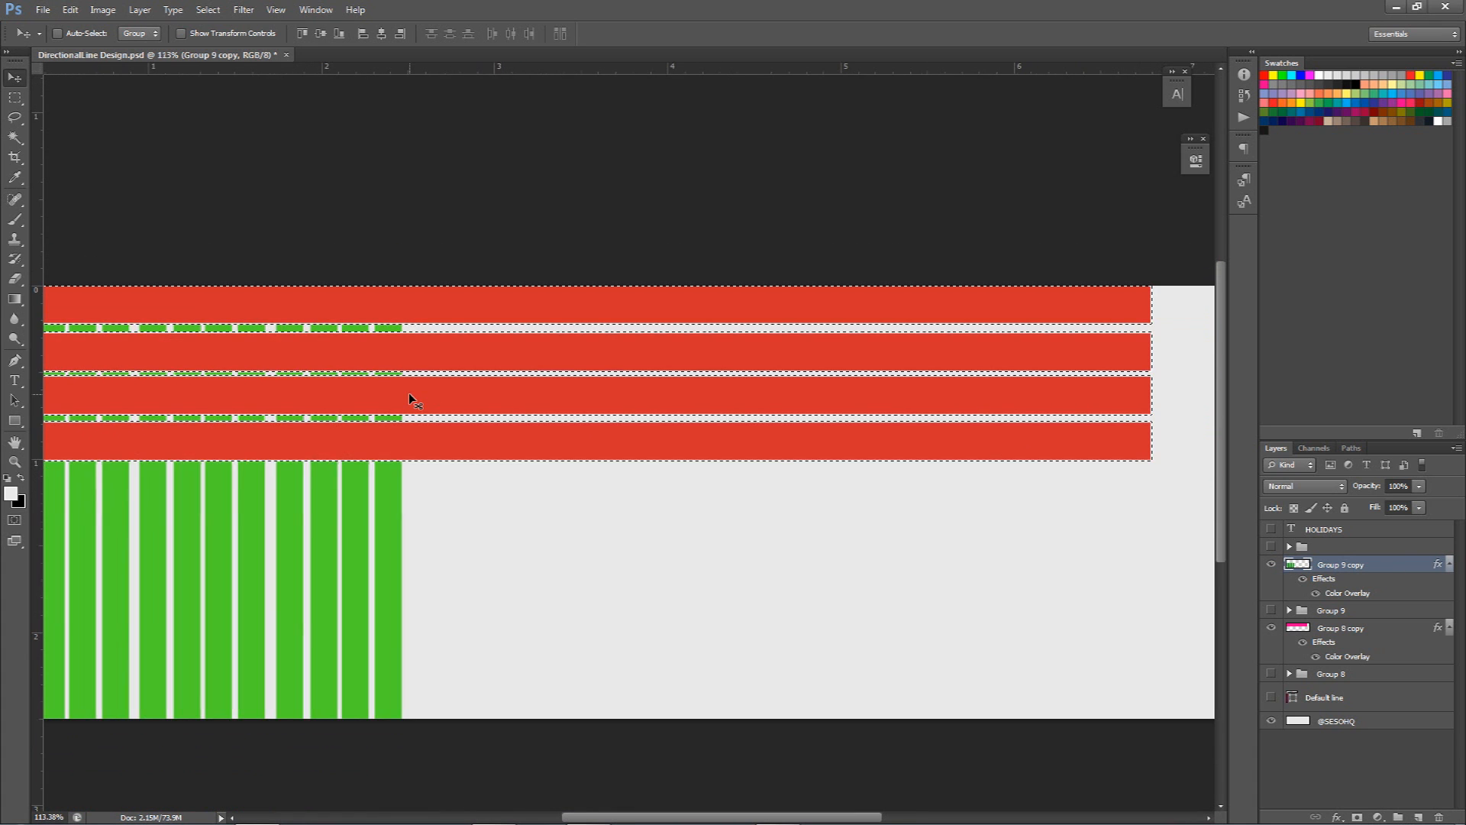
key("ctrl+d")
scroll(375, 346, "down", 1)
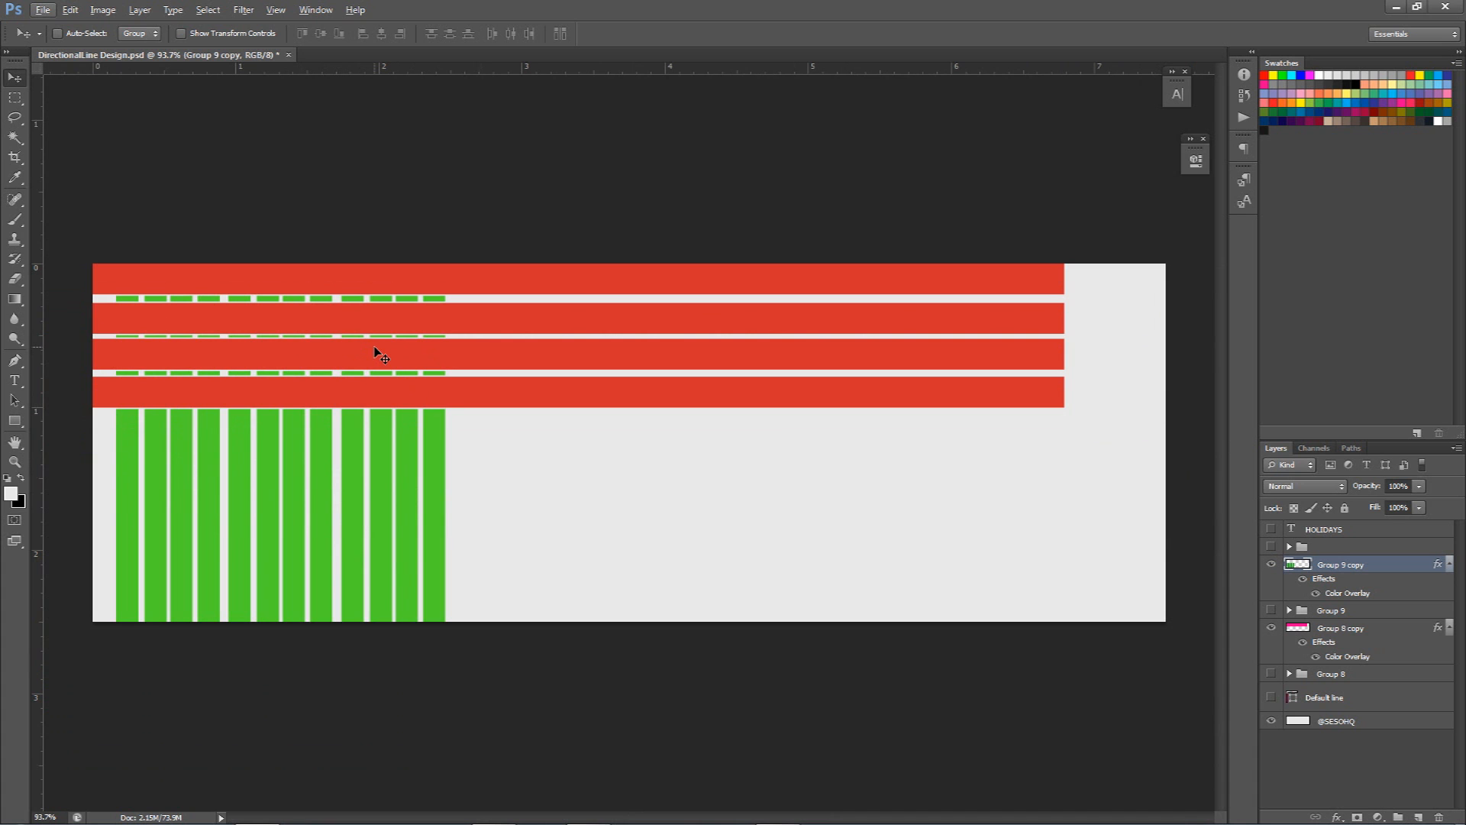
Undo the deletion from the green stripes and leave nothing selected.
key("ctrl+alt+z")
key("ctrl+alt+z")
key("ctrl+d")
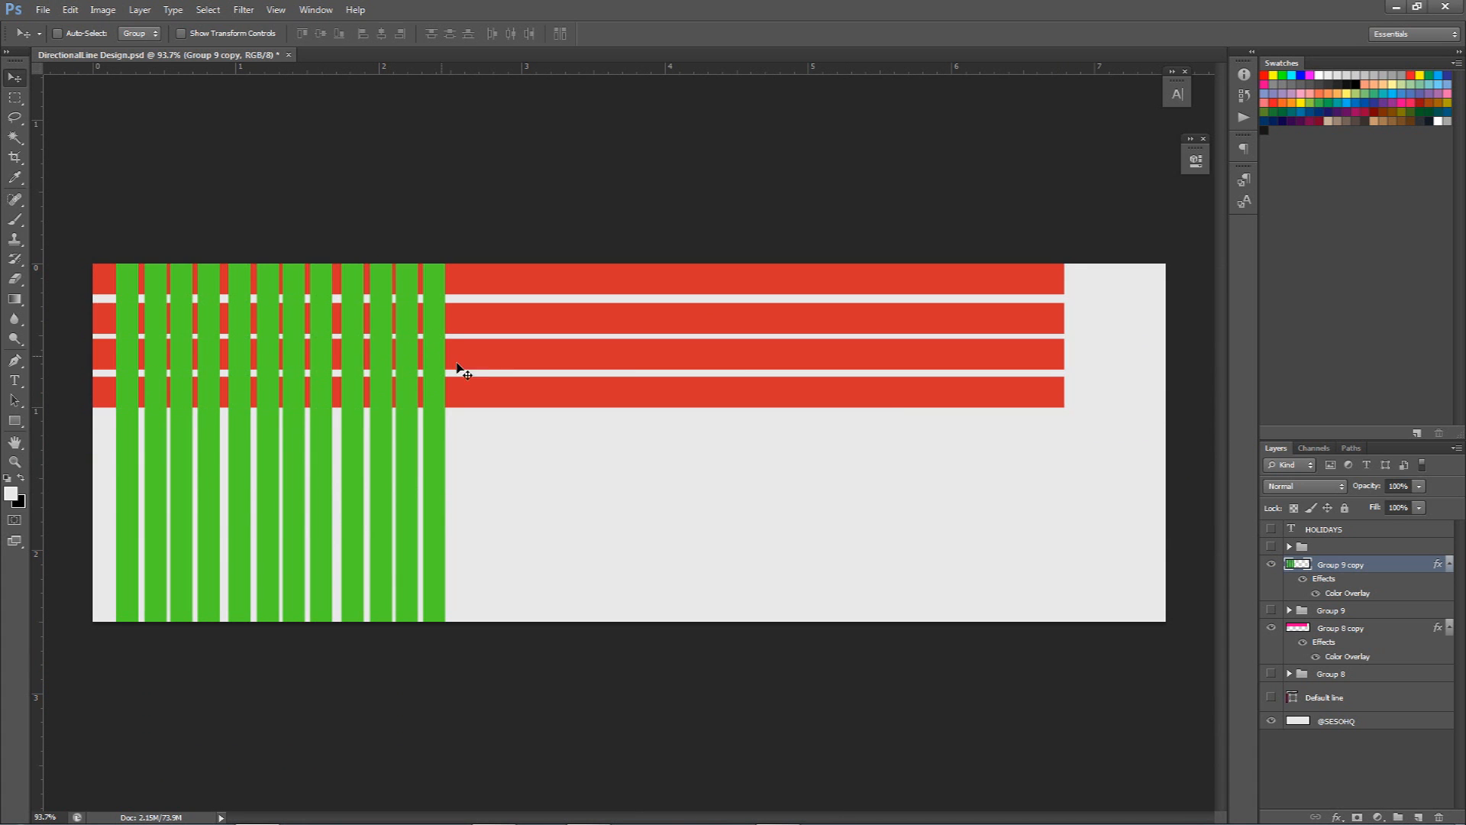
left_click(1299, 628, "ctrl")
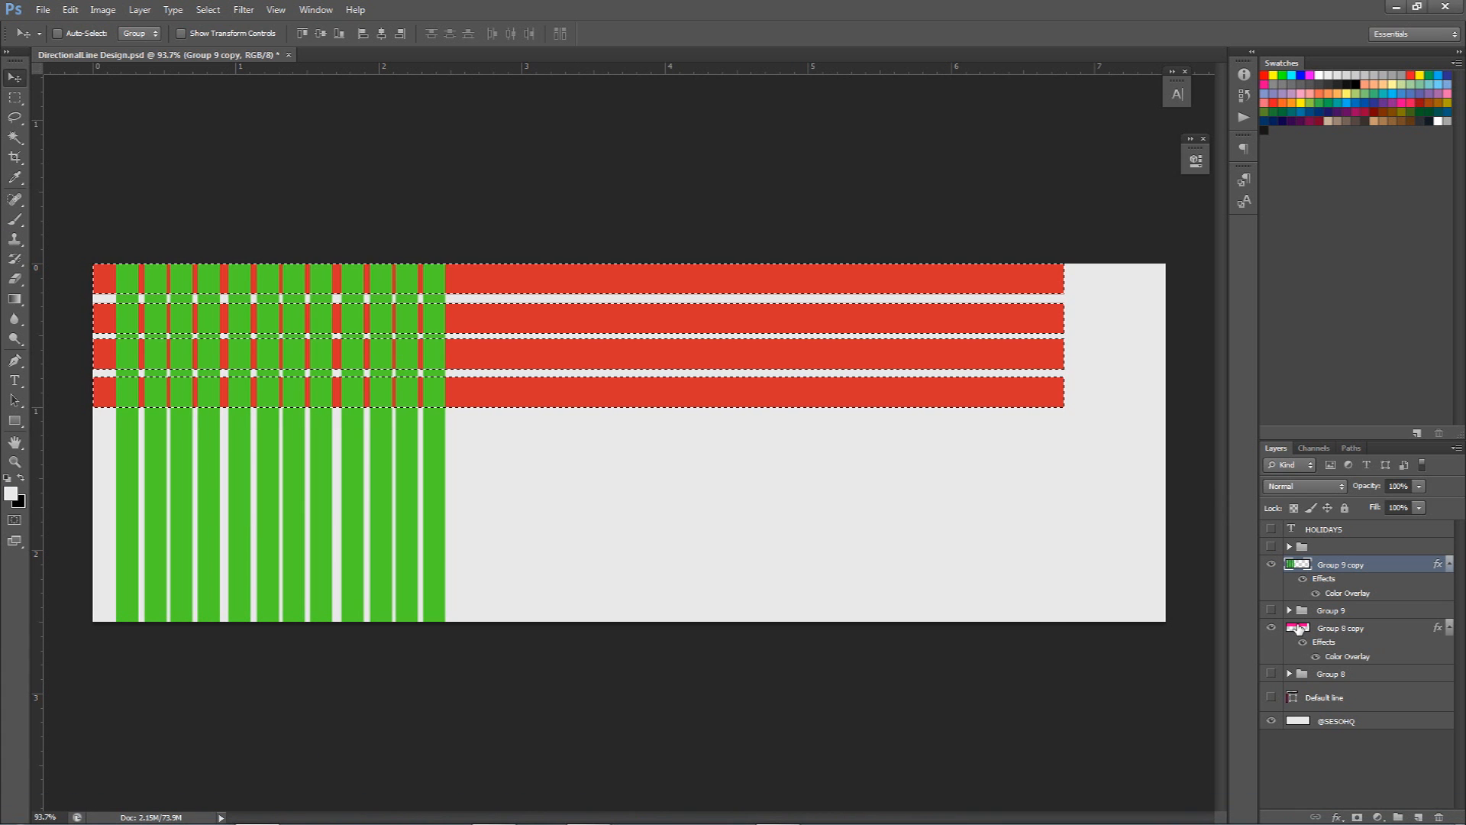
key("ctrl+d")
Load the green stripes' outlines as a selection, expand it by 2 pixels and cut it out of the horizontal red stripes layer.
left_click(1299, 564, "ctrl")
left_click(207, 9)
mouse_move(222, 183)
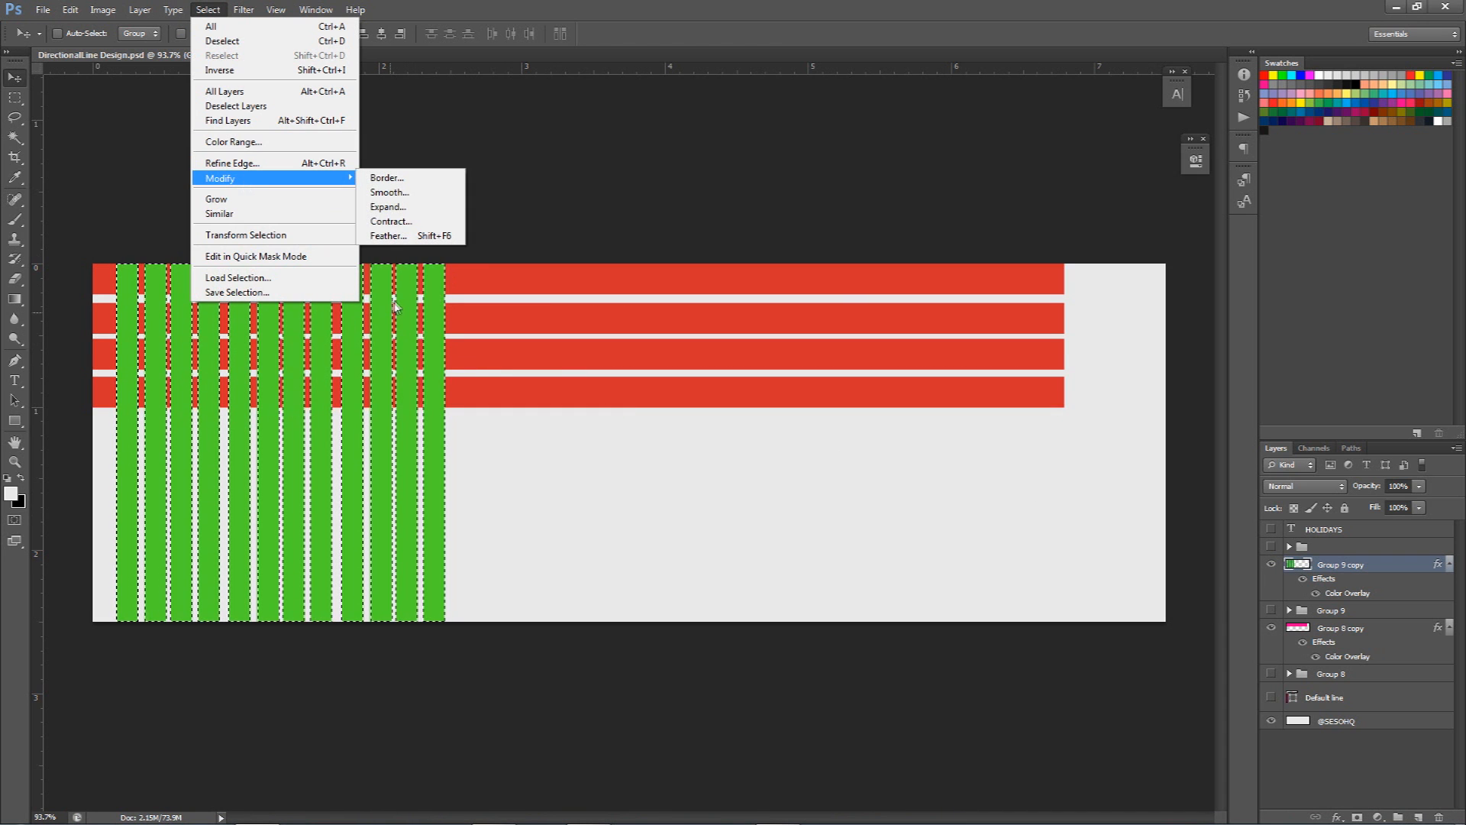
left_click(407, 207)
left_click(805, 273)
scroll(255, 302, "up", 5)
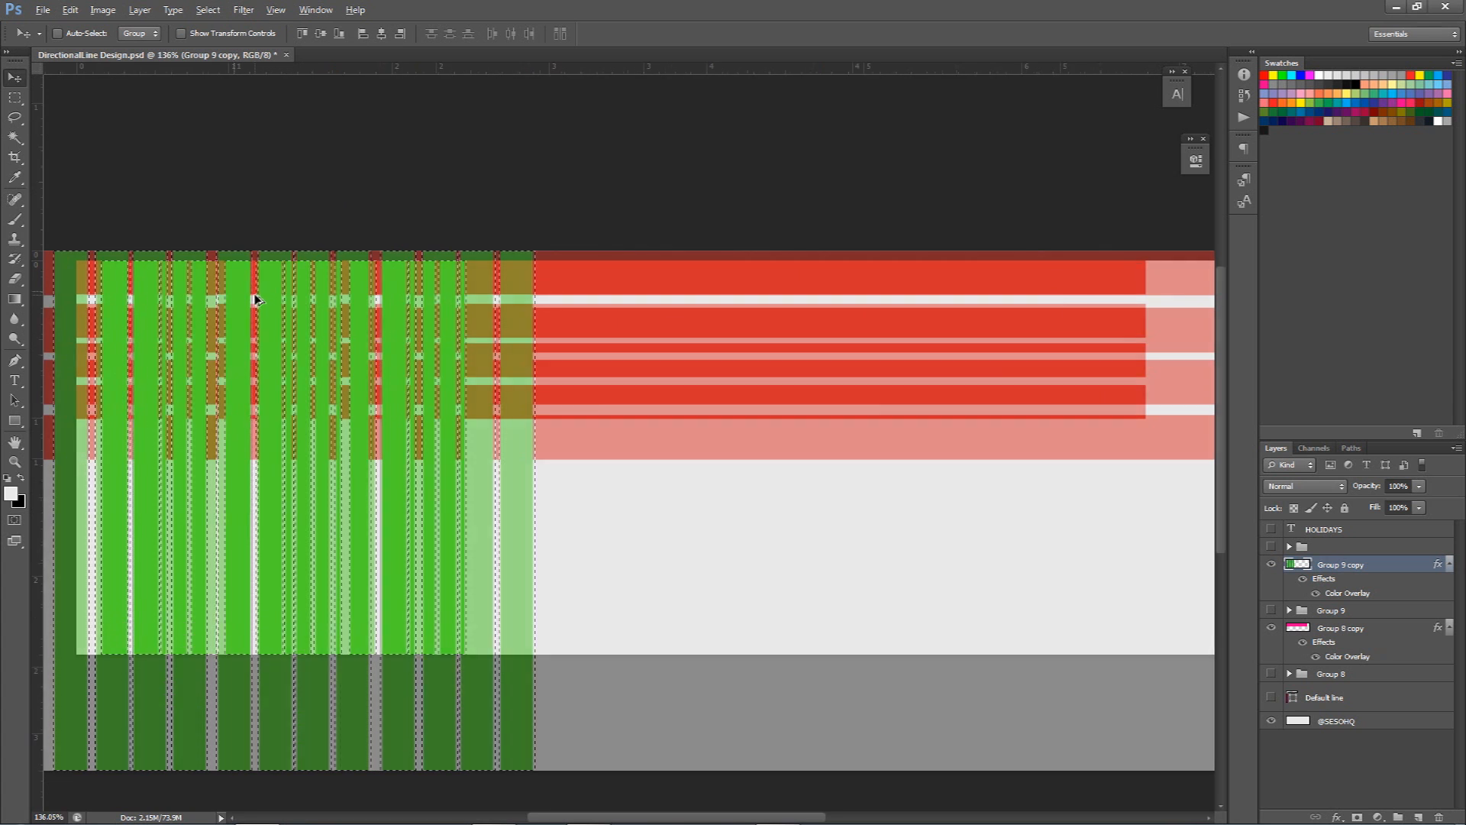
scroll(254, 302, "down", 4)
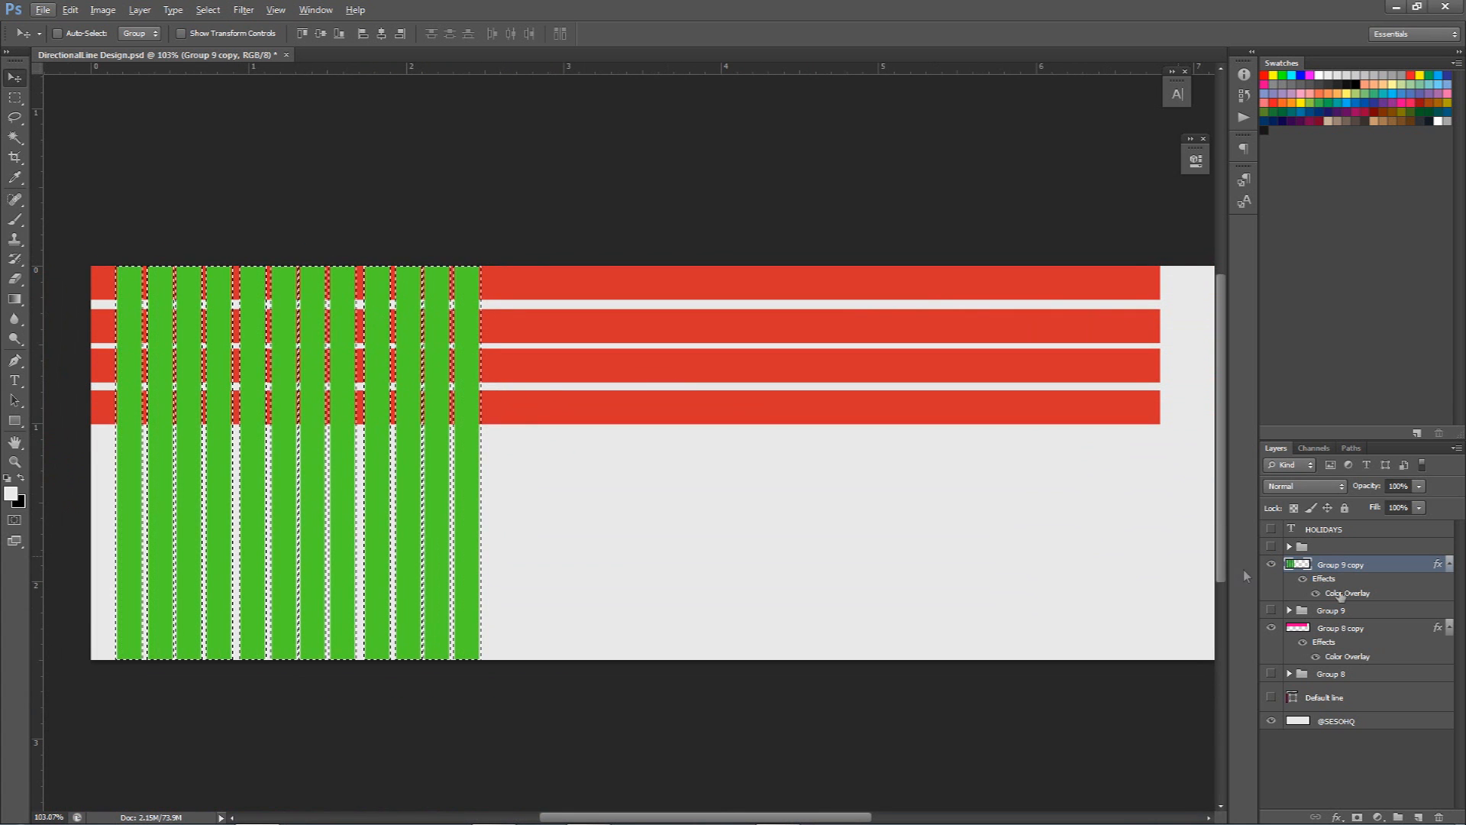
left_click(1333, 627)
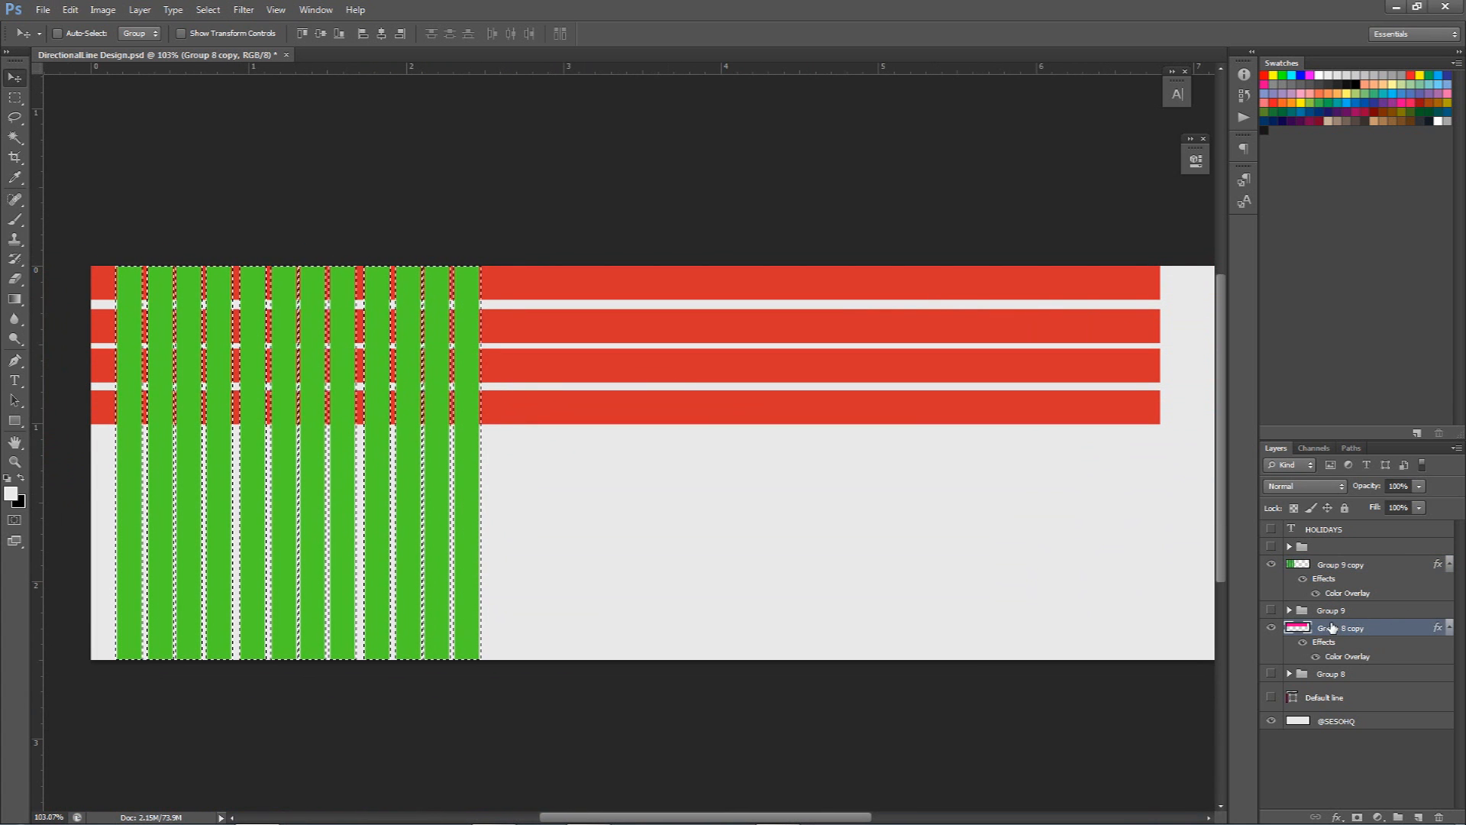
key("ctrl+d")
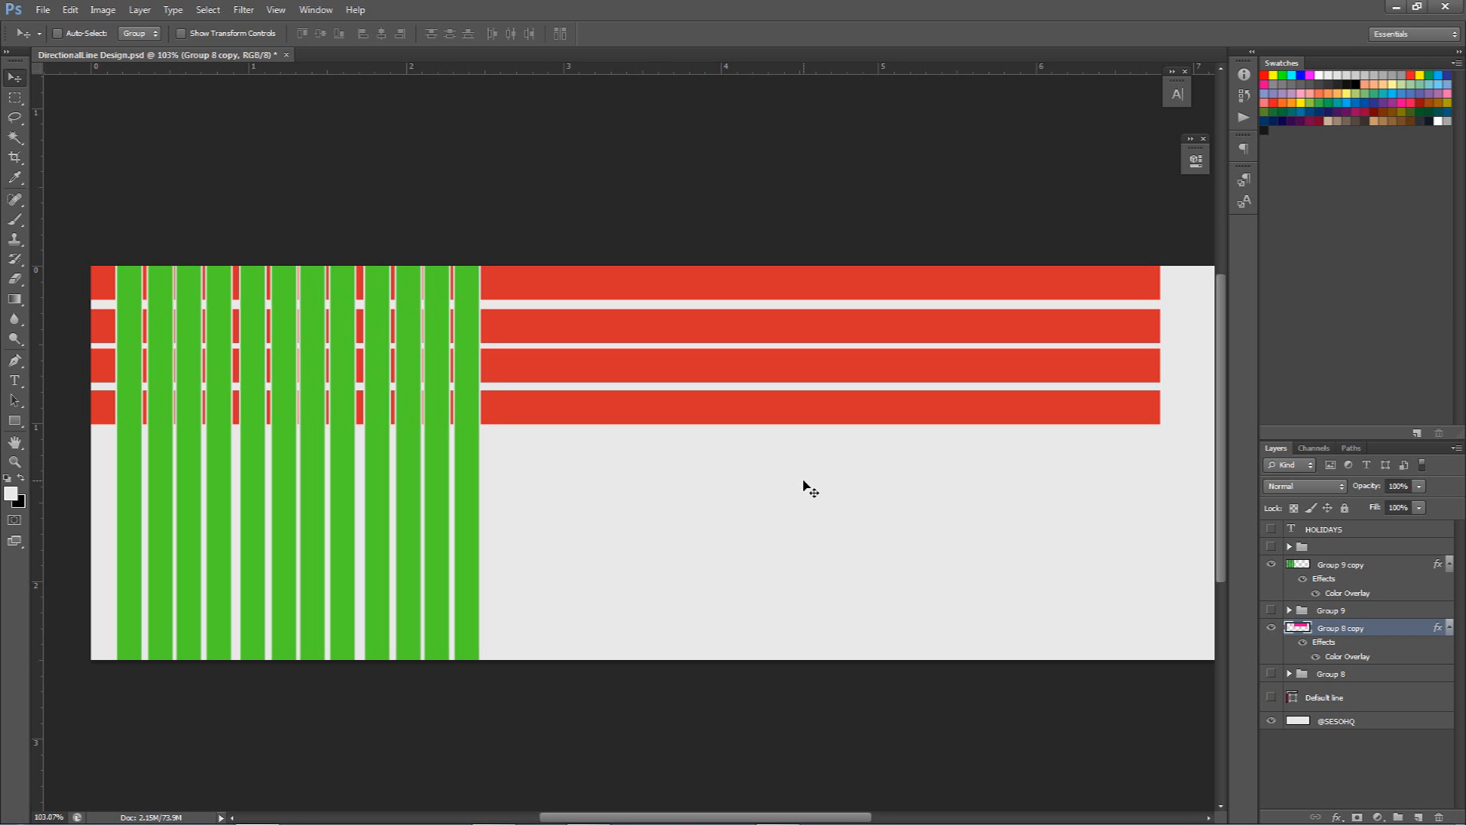
Undo the cut through the horizontal red stripes and clear the selection.
key("ctrl+alt+z")
key("ctrl+alt+z")
key("ctrl+d")
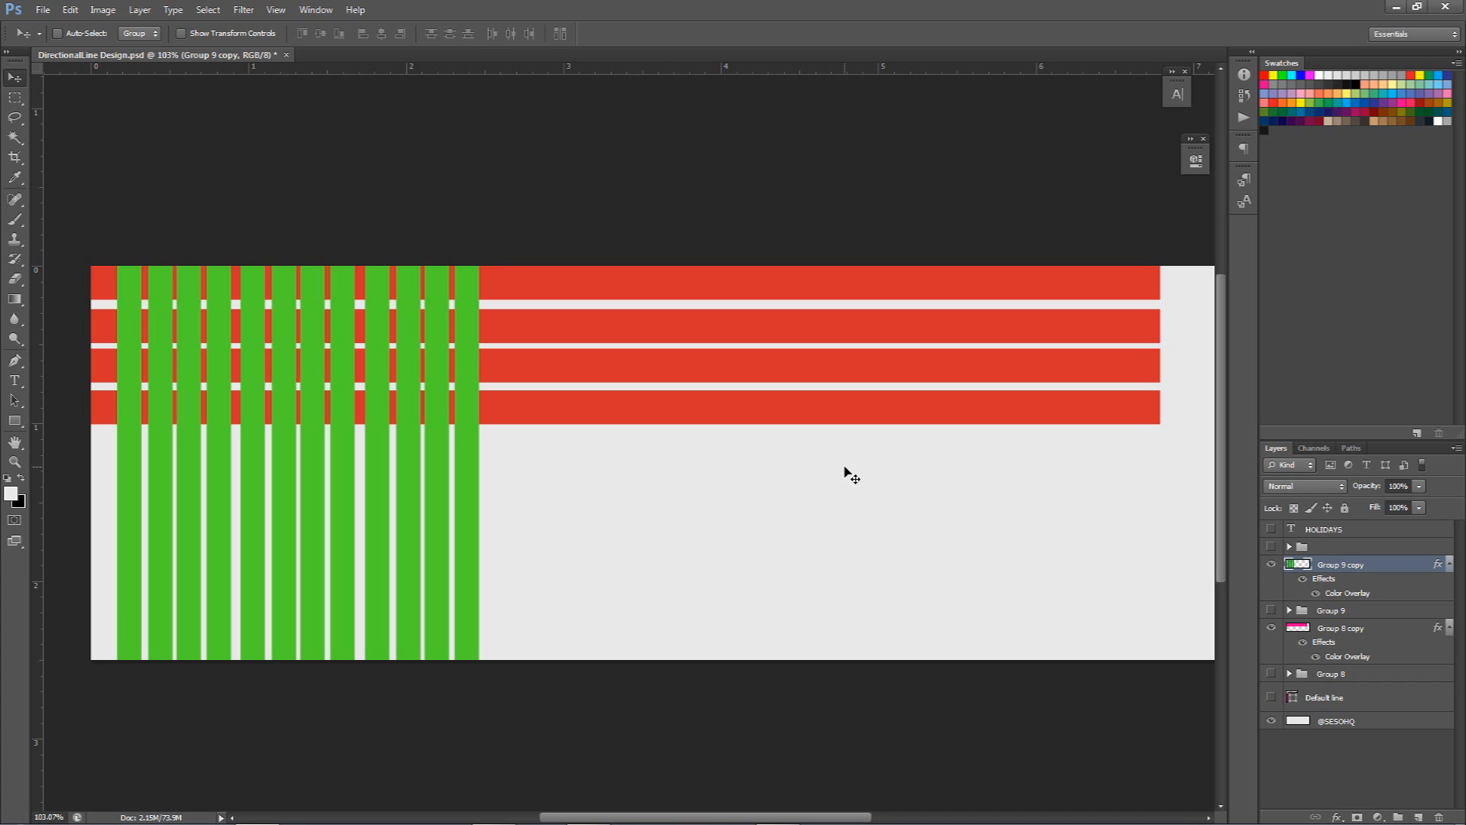
Duplicate the horizontal red stripes layer, collapse the effects lists of both layers and hide the original.
left_click(1344, 627)
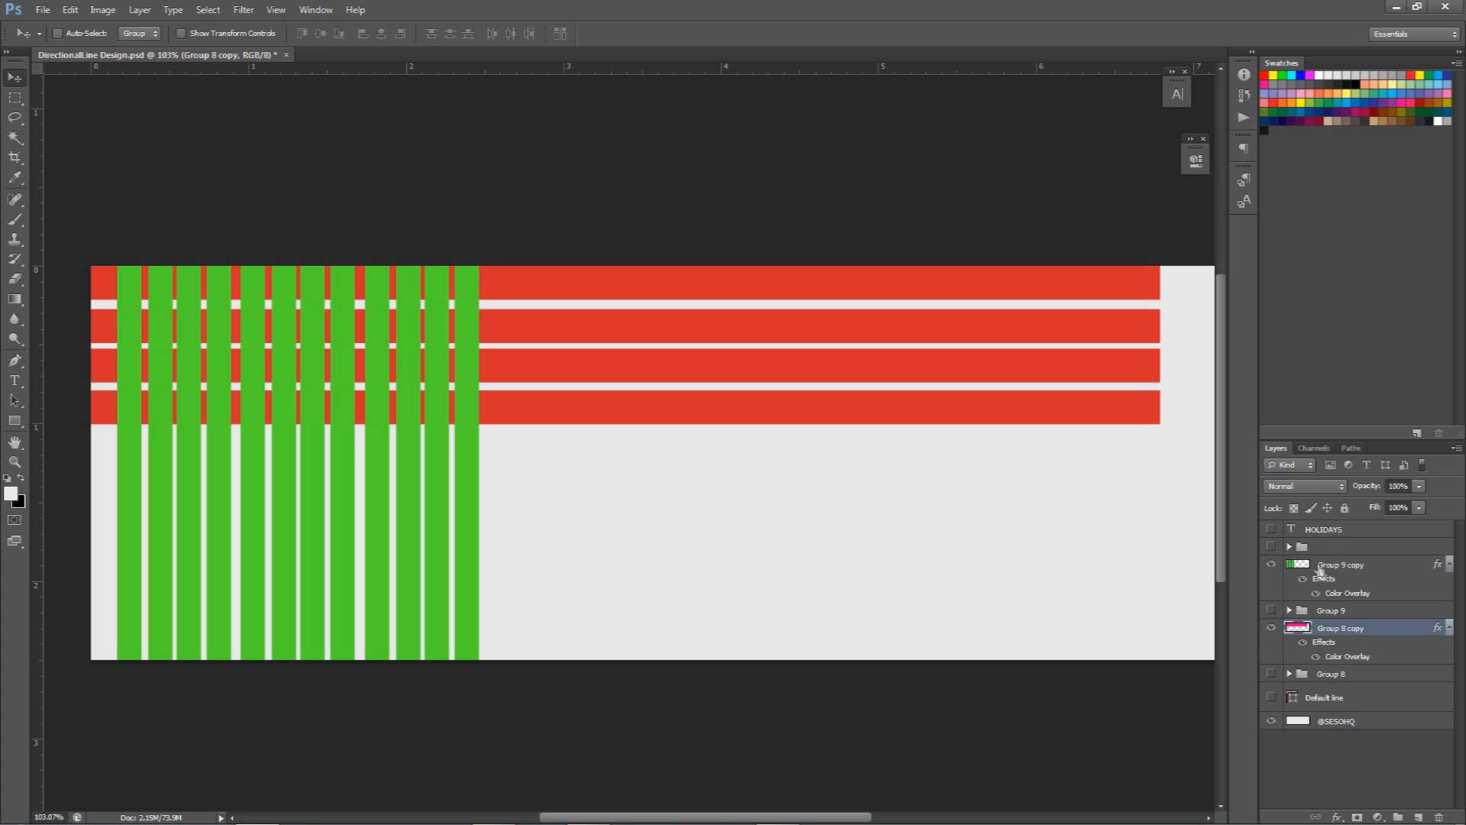
left_click(1271, 565)
left_click(1272, 565)
key("ctrl+j")
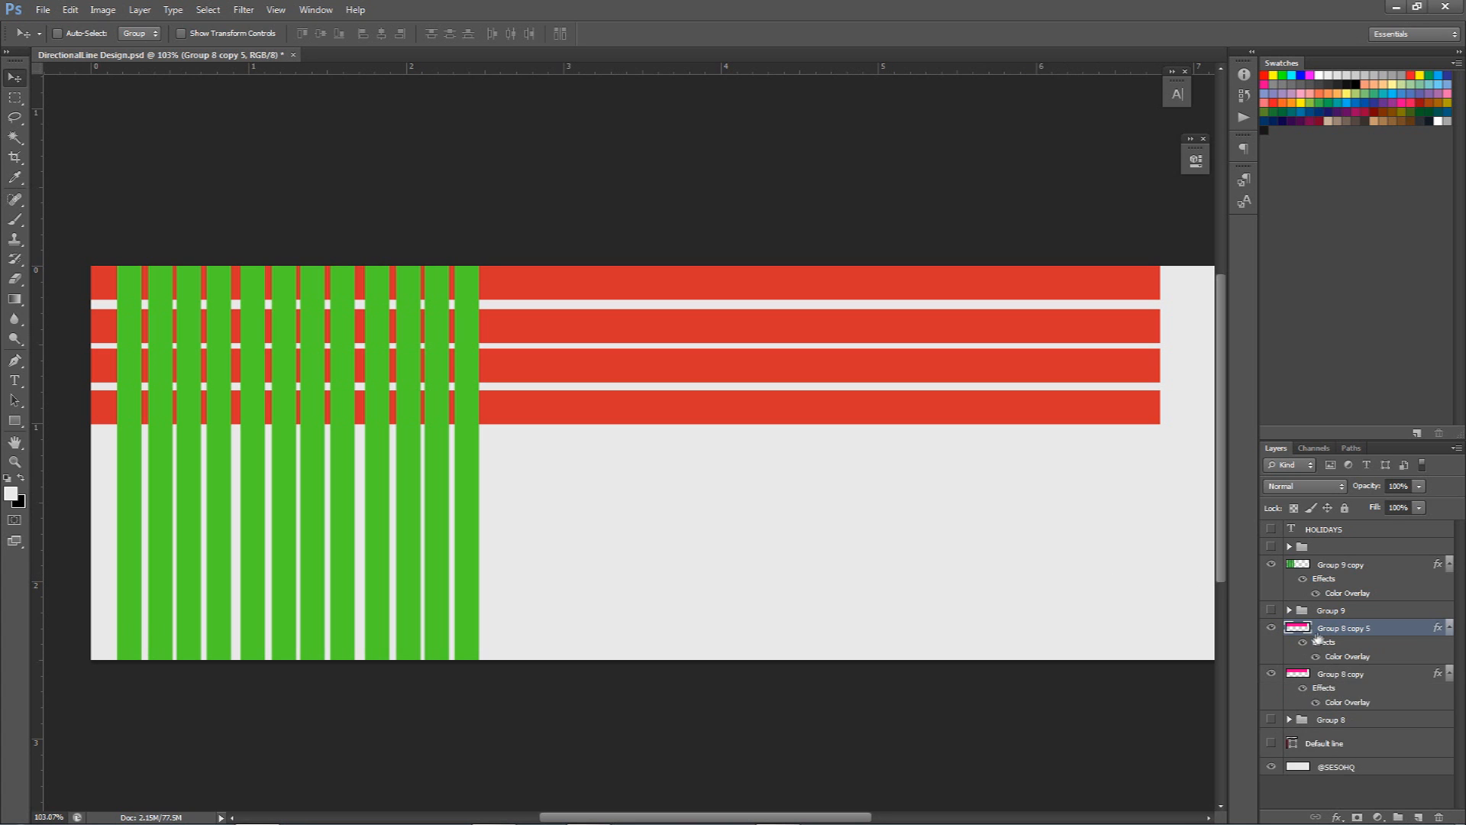
left_click(1448, 634)
left_click(1449, 648)
left_click(1272, 645)
Cut the green stripes' outlines, expanded by 2 pixels, out of the duplicated red stripes layer and clear the selection.
left_click(1296, 566, "ctrl")
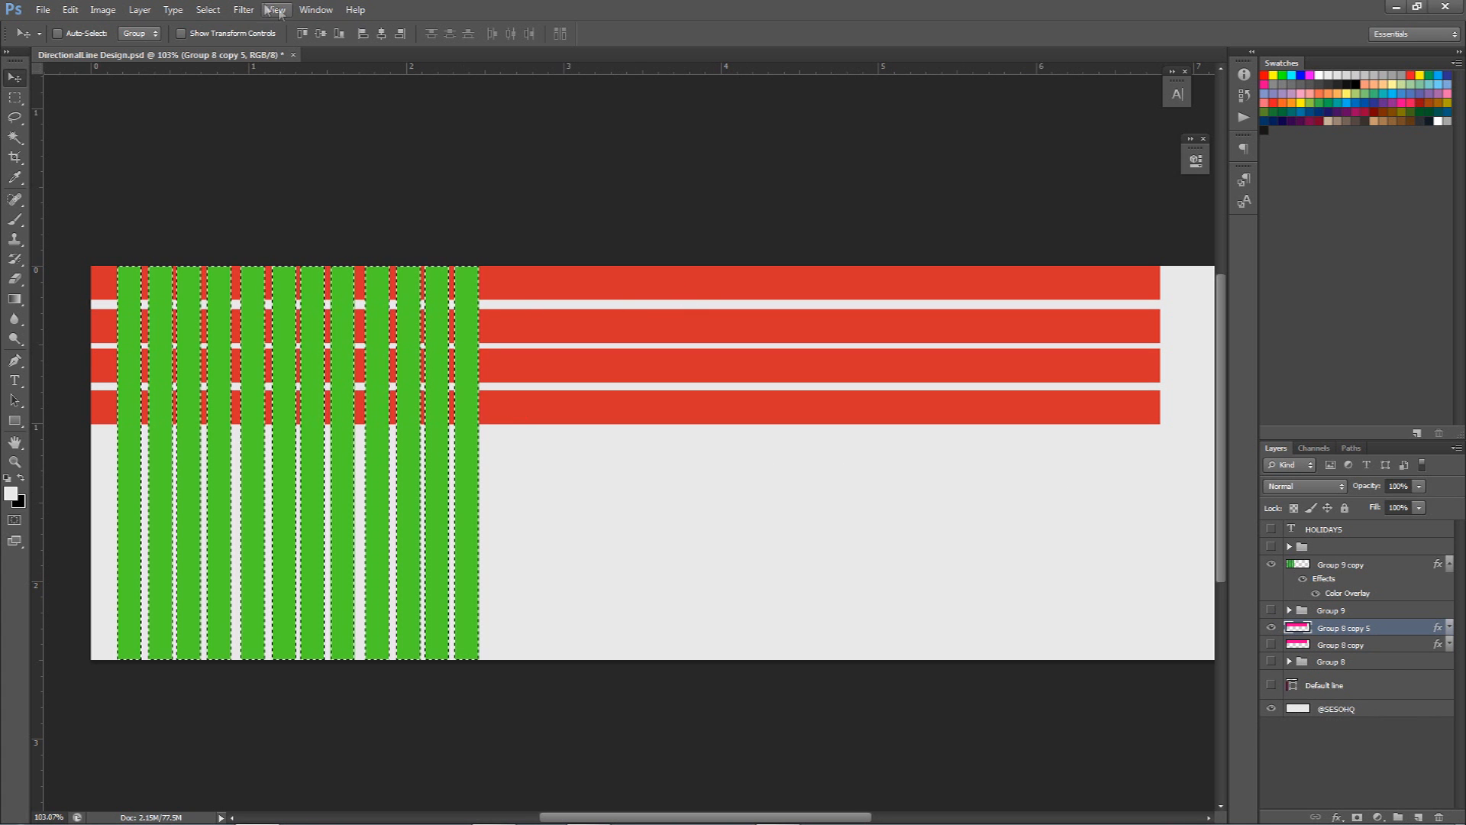
left_click(243, 9)
mouse_move(207, 9)
mouse_move(229, 177)
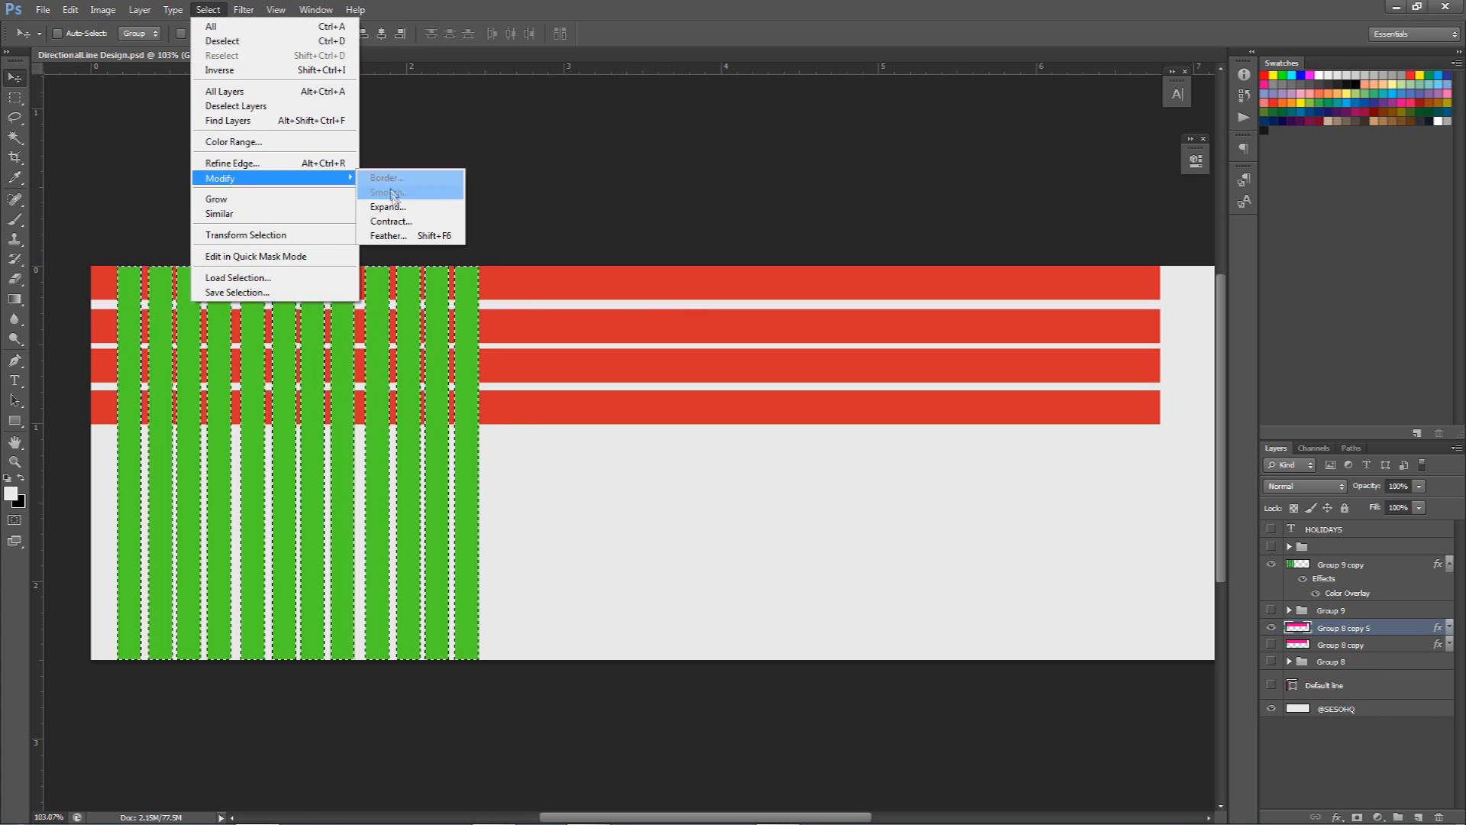
left_click(401, 207)
left_click(814, 272)
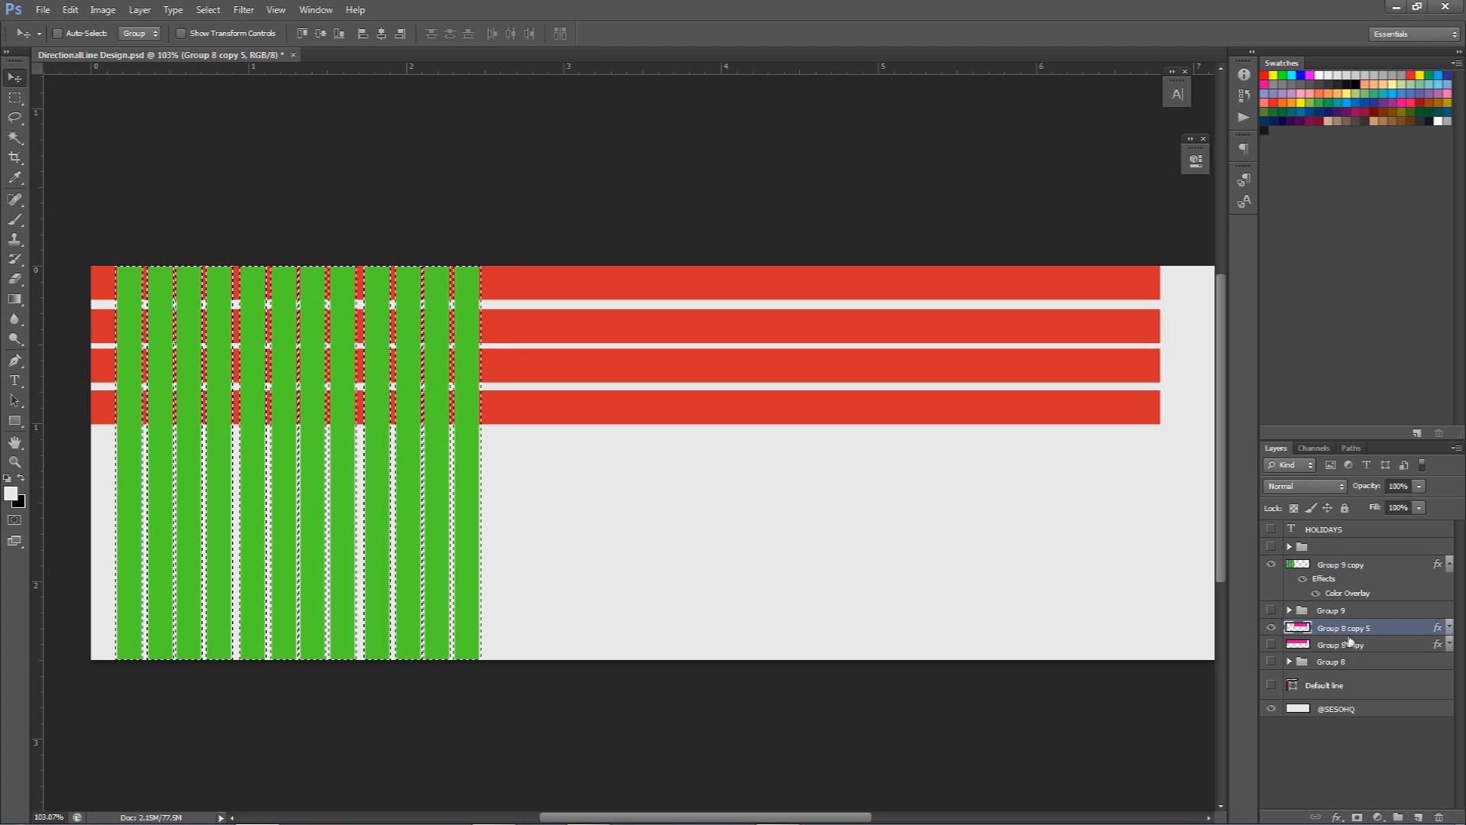
key("Delete")
key("ctrl+d")
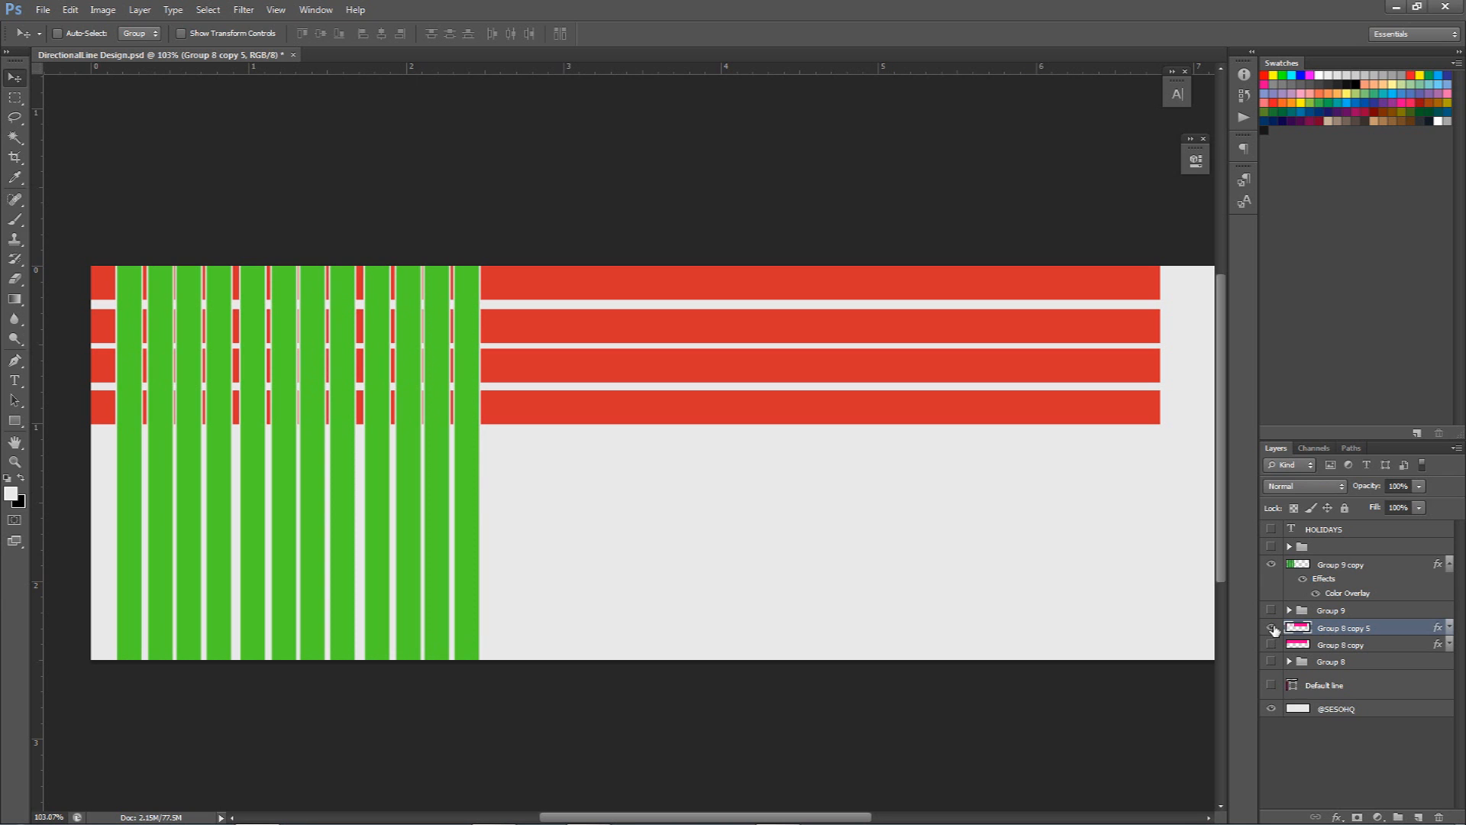
Compare the cut red stripes with the uncut original while the green stripes are hidden, ending with the green stripes shown.
left_click(1272, 566)
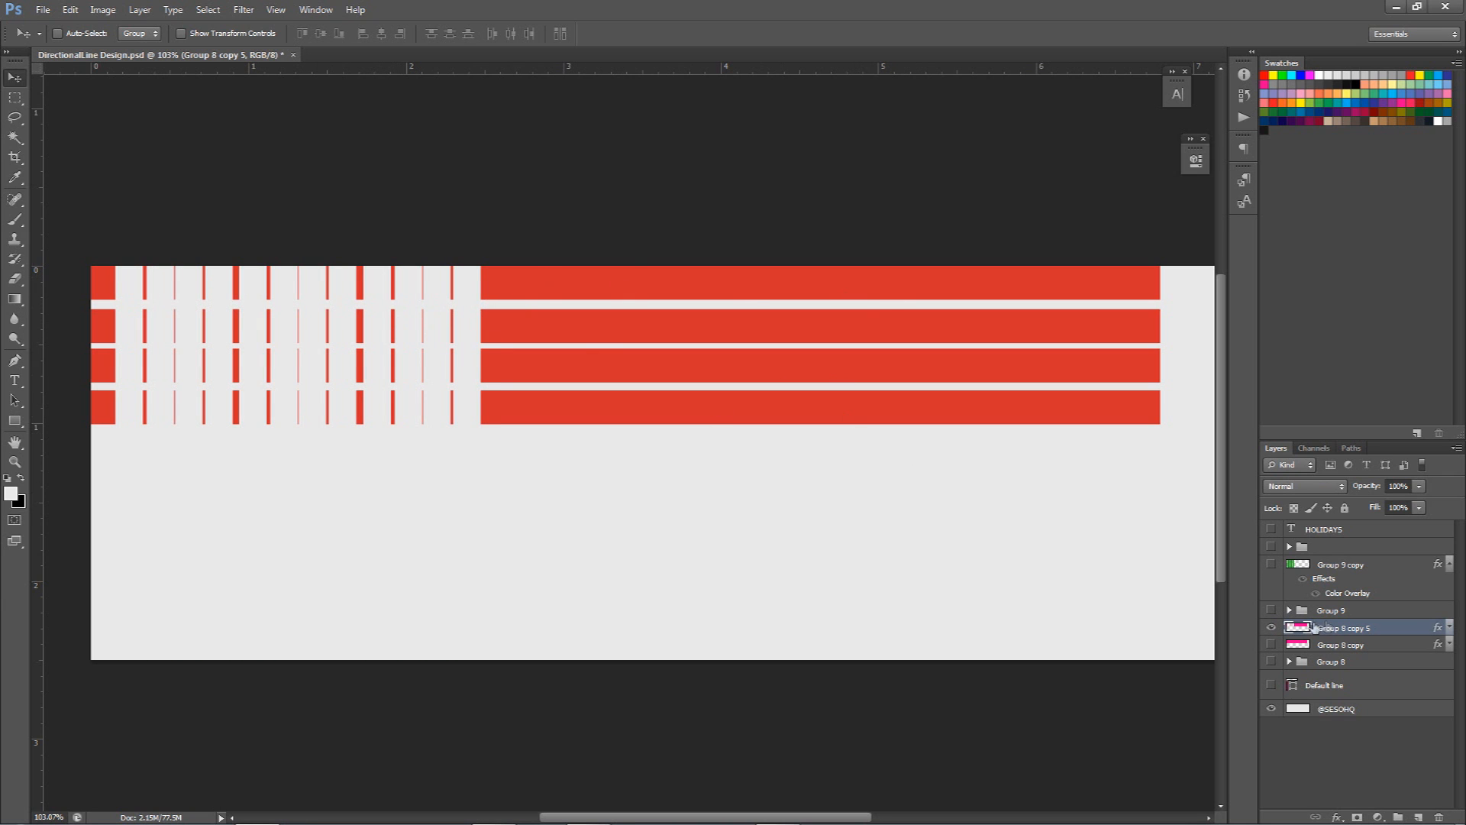
left_click(1272, 645)
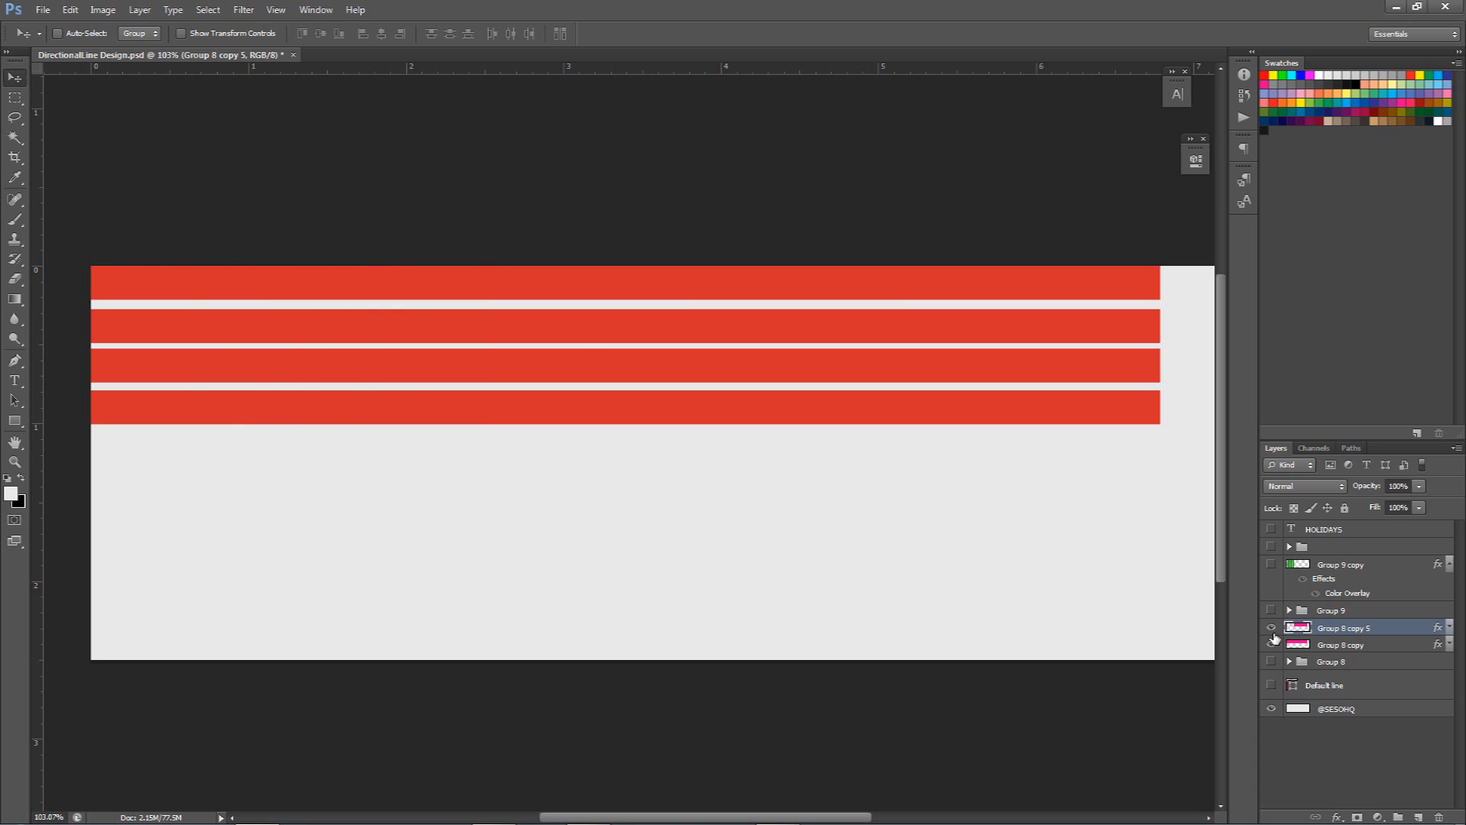
left_click(1272, 643)
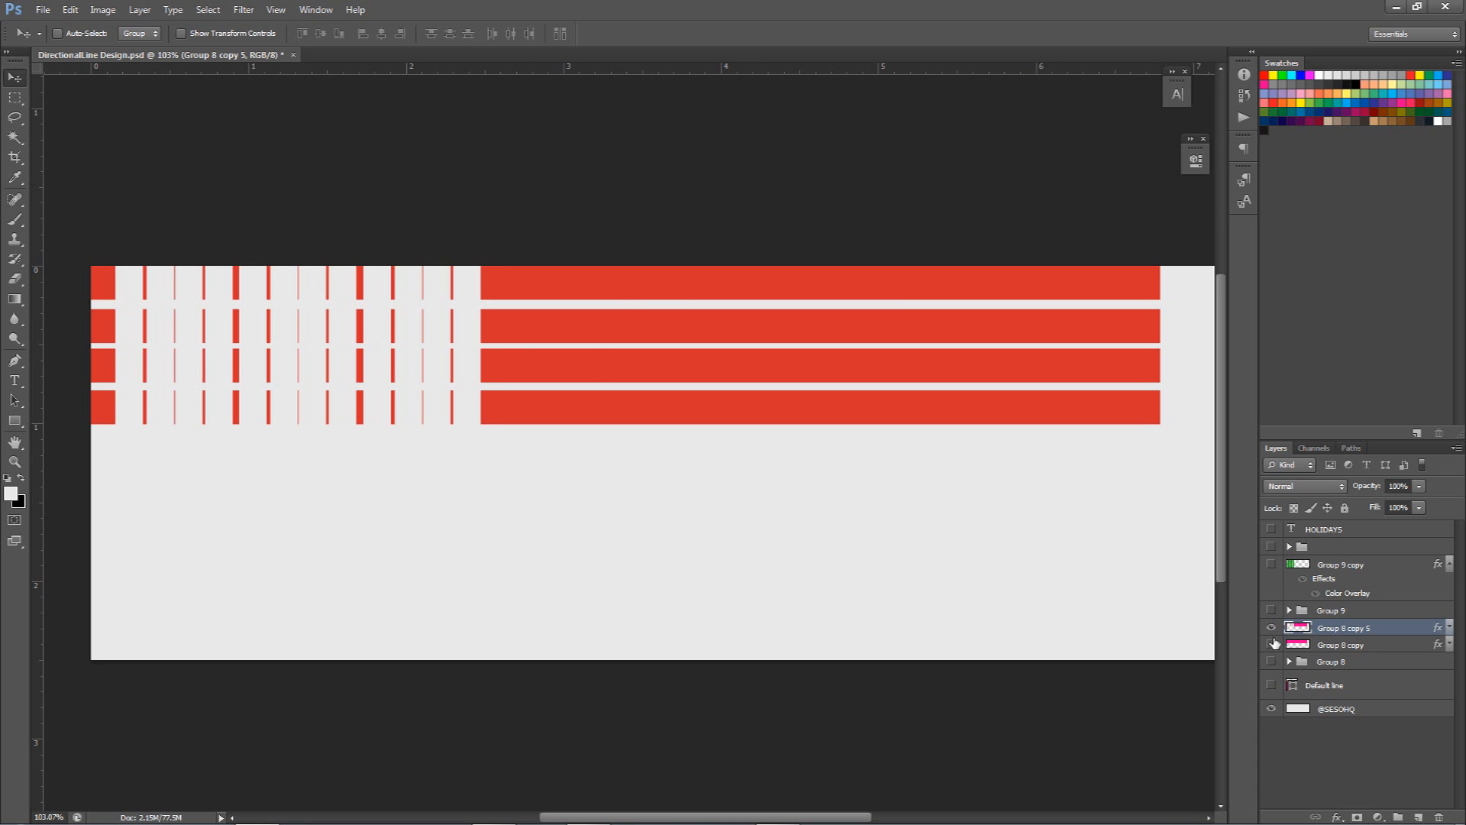
left_click(1272, 564)
Try cutting the horizontal red stripes' outlines, slightly expanded, out of the green stripes layer and clear the selection.
left_click(1296, 648, "ctrl")
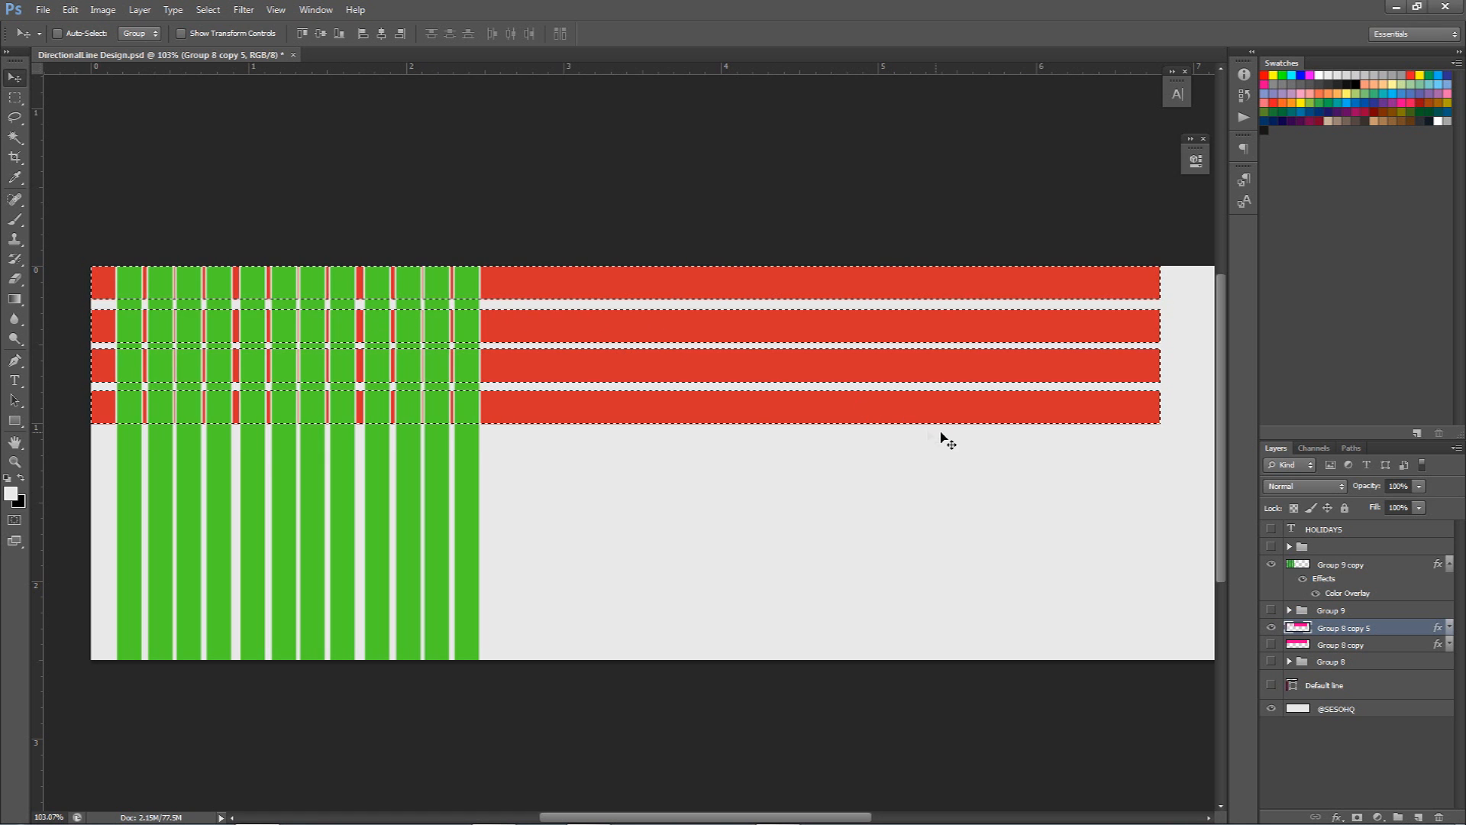
left_click(1346, 569)
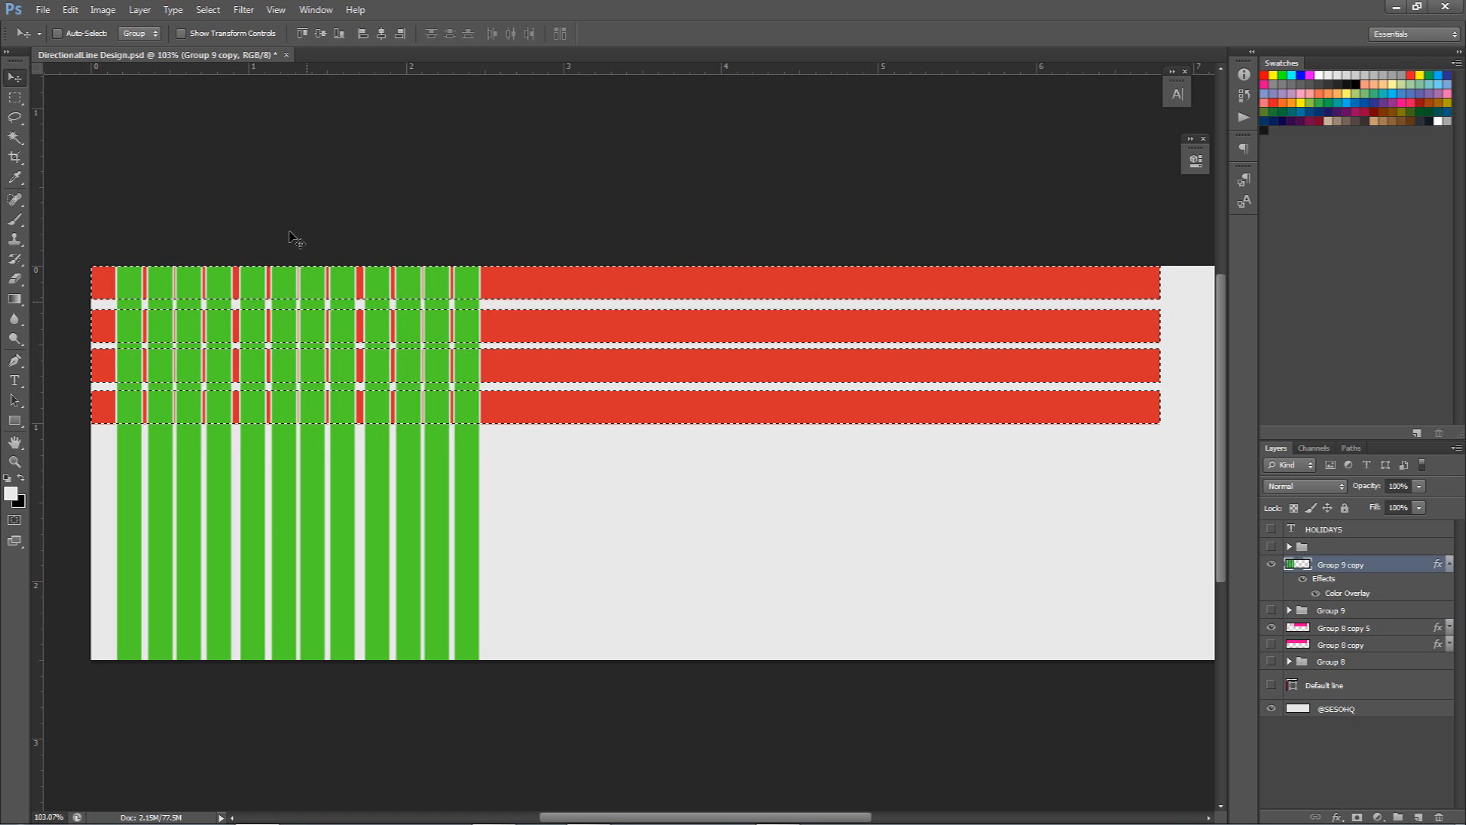
left_click(208, 9)
mouse_move(245, 184)
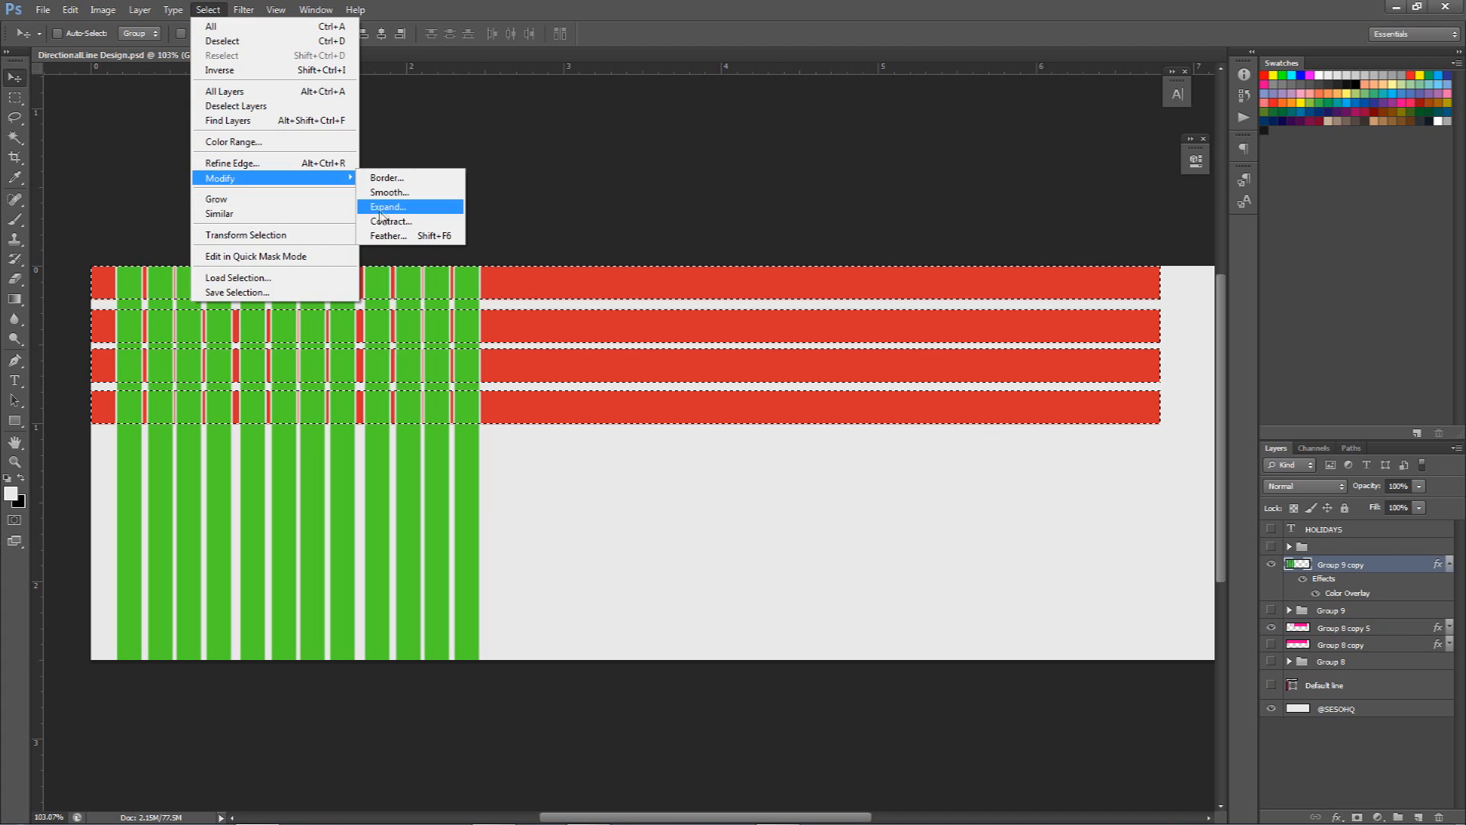
left_click(382, 207)
left_click(798, 272)
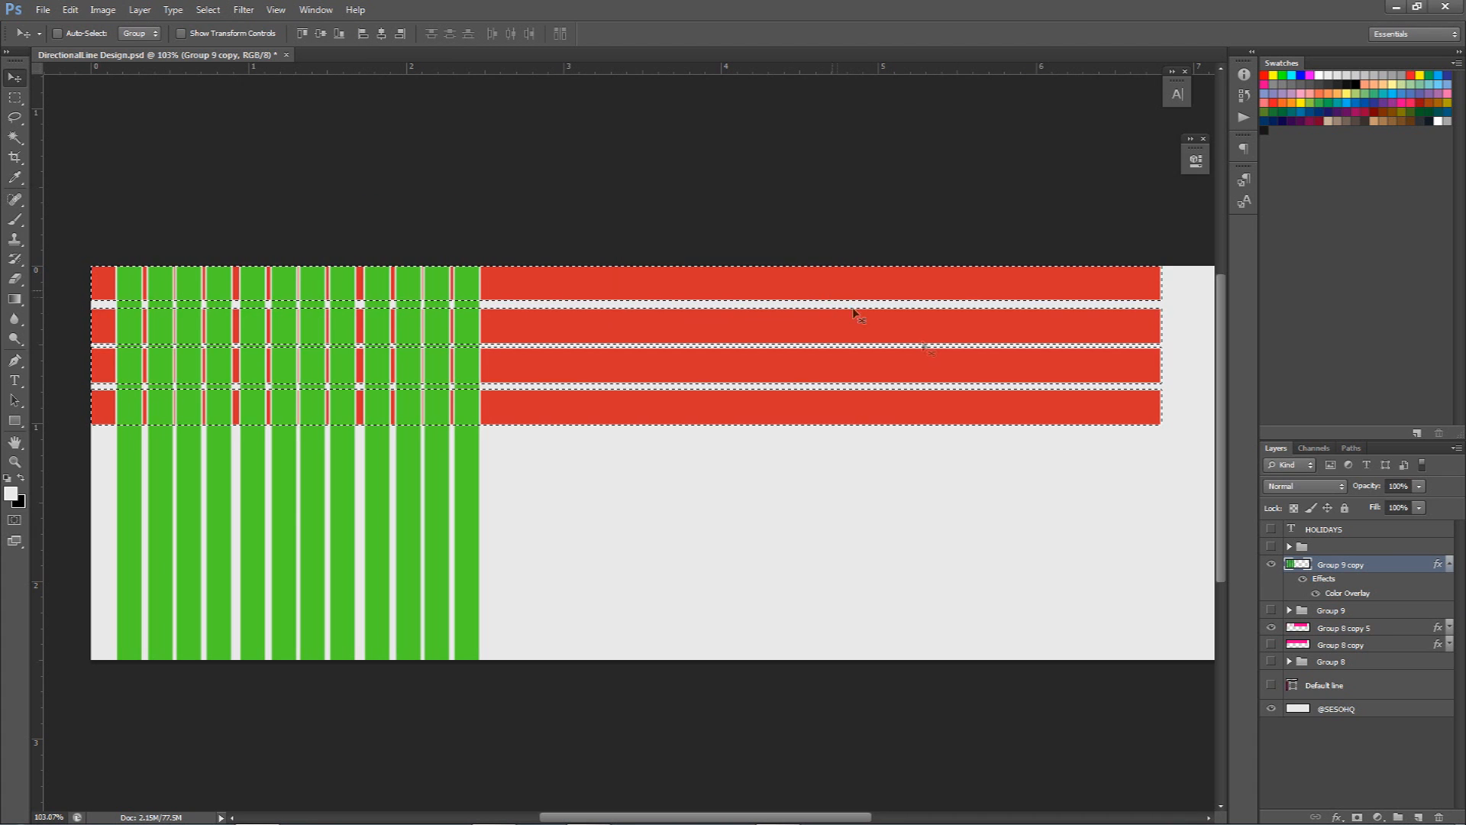
key("Delete")
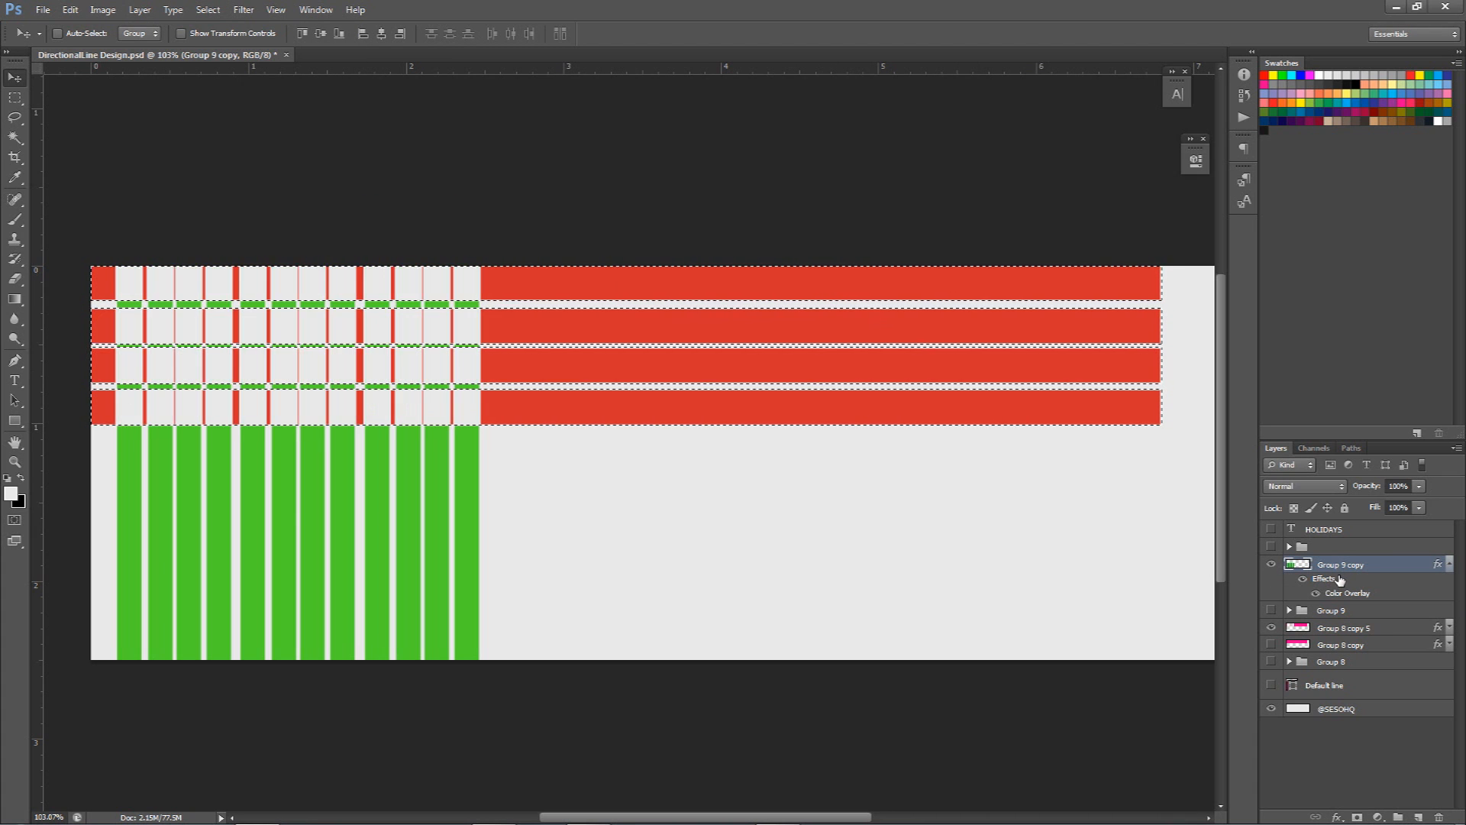
key("ctrl+d")
Undo the cut through the vertical green stripes.
key("ctrl+alt+z")
key("ctrl+alt+z")
key("ctrl+alt+z")
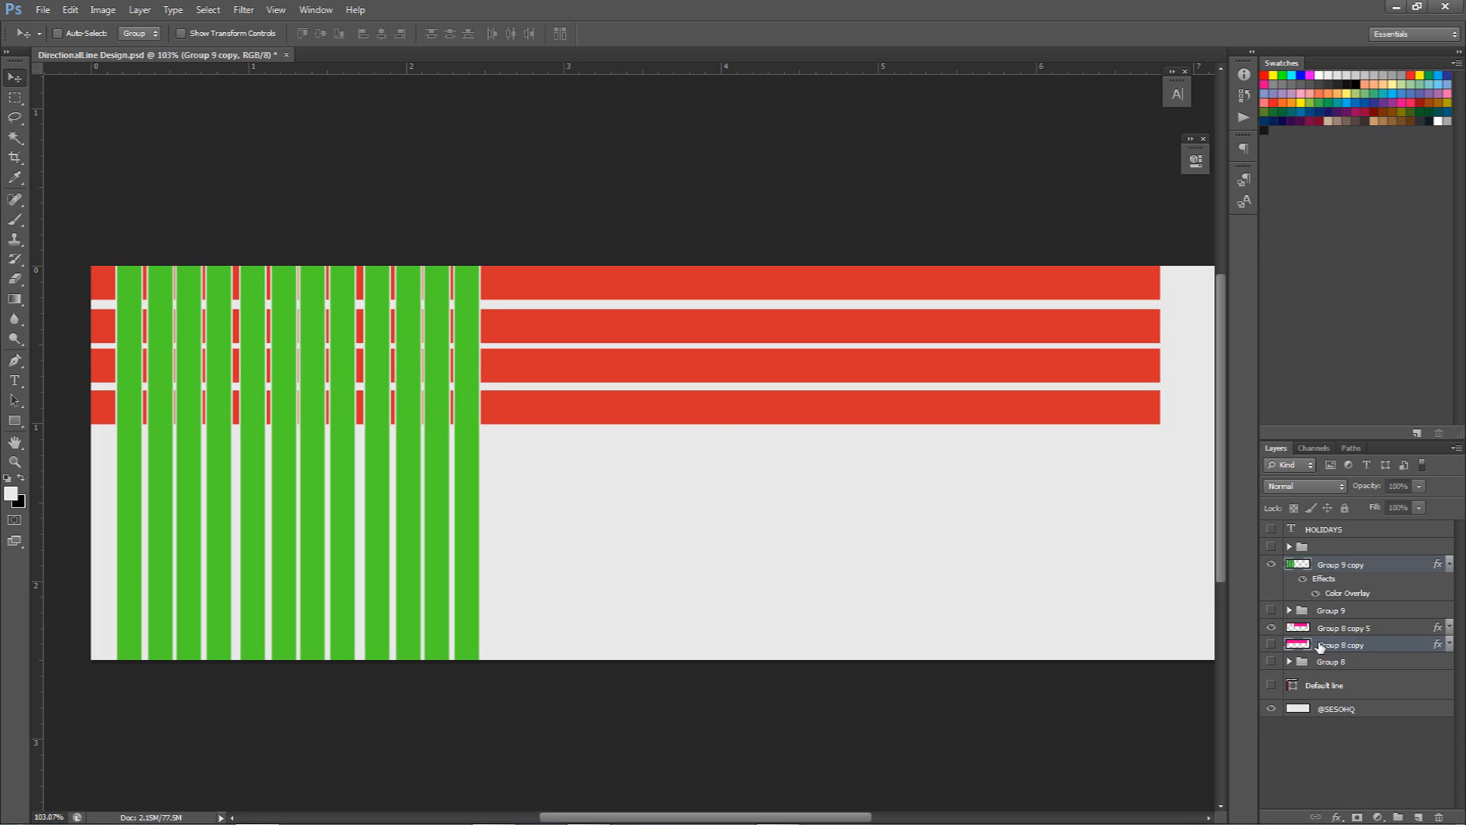
Delete the hidden layer with the uncut horizontal red stripes.
left_click(1321, 646)
key("Delete")
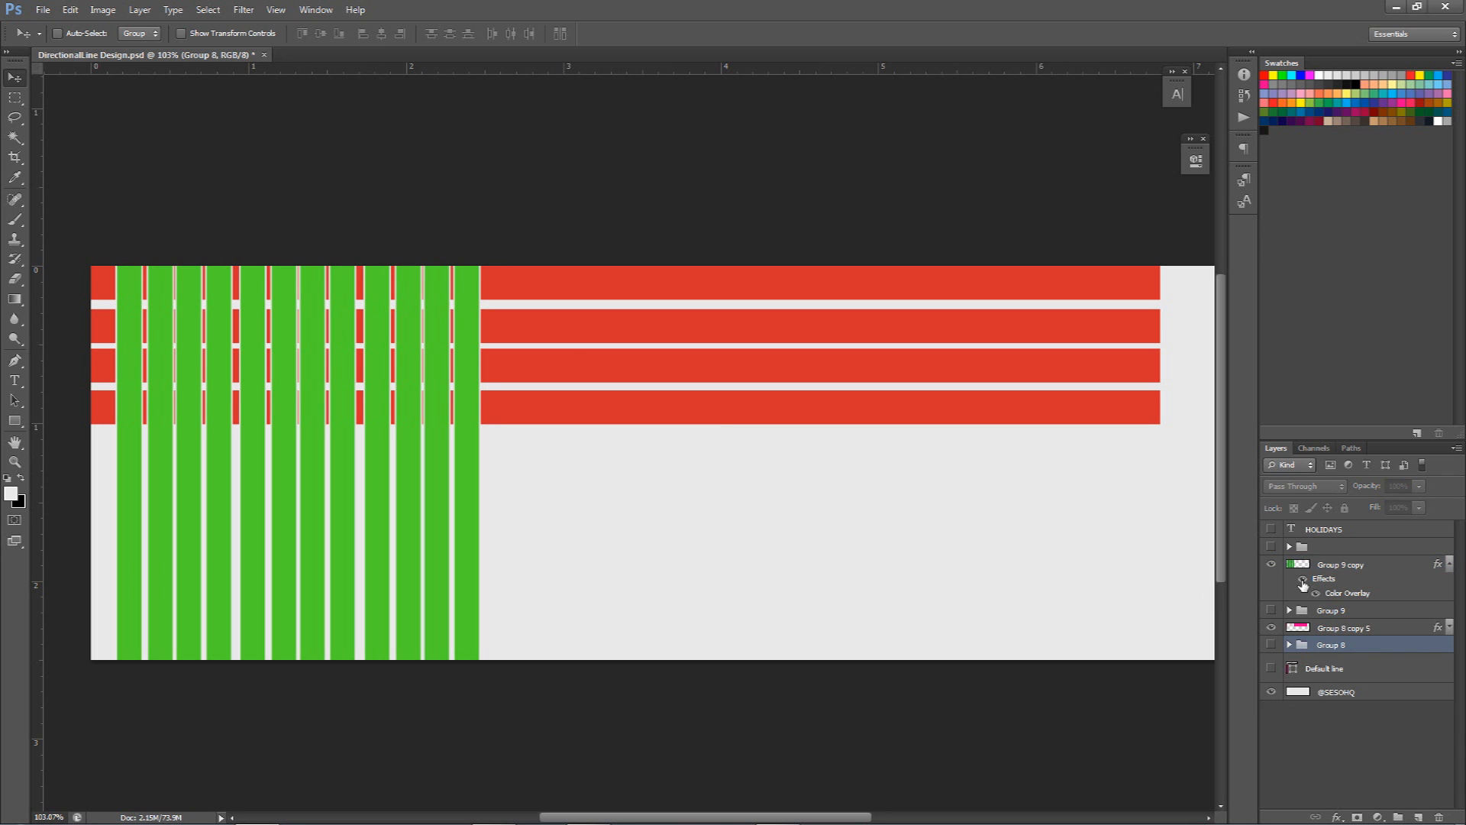
Duplicate the Default line layer, hide the original and move the pink copy down below the red stripes.
left_click(1271, 668)
left_click(1336, 668)
key("ctrl+j")
left_click(1275, 698)
left_click_drag(846, 404, 848, 583)
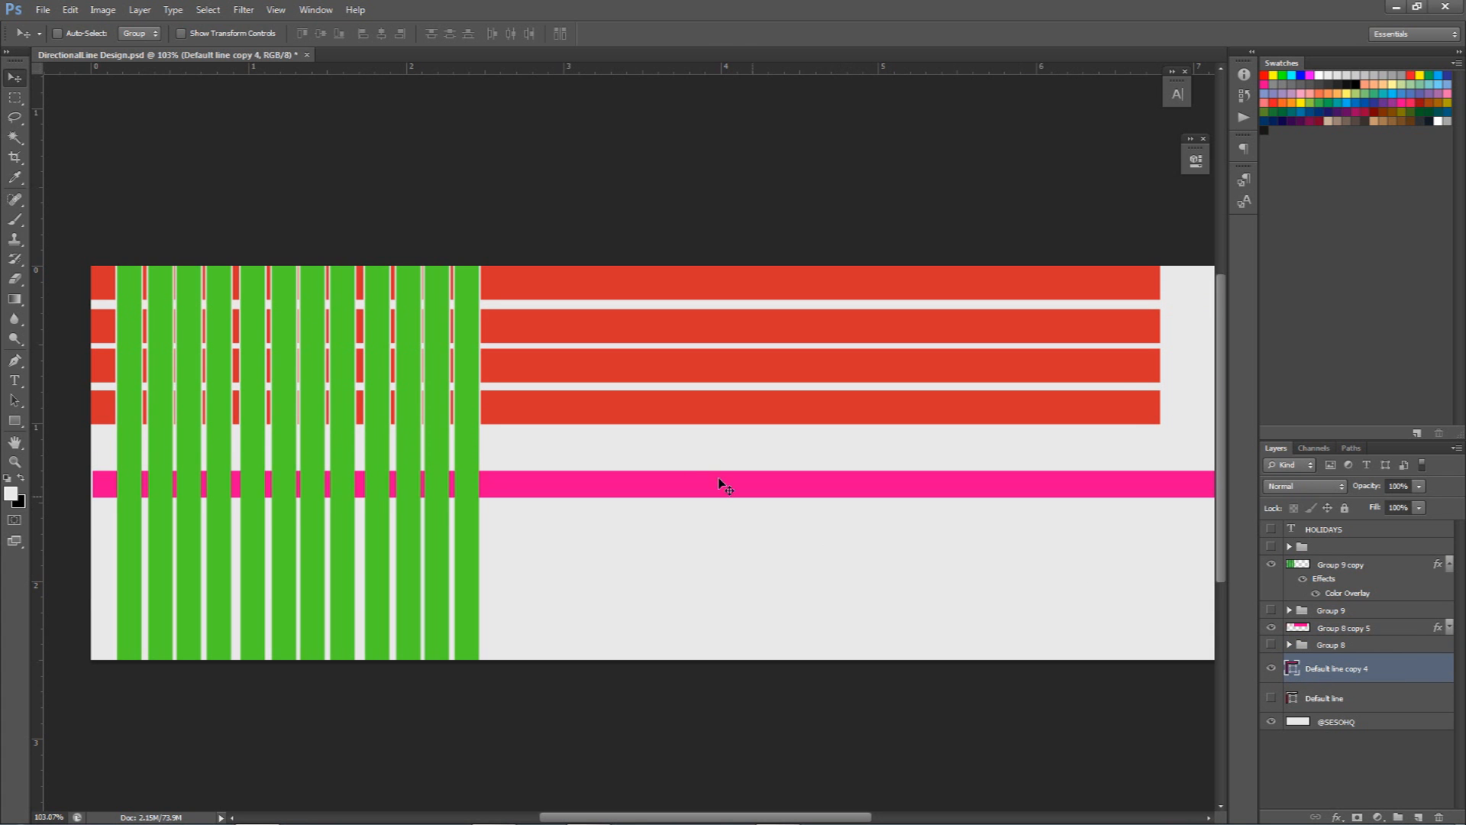
Rotate the pink line copy into a shallow diagonal rising to the right and thicken it to about 216% height.
key("ctrl+t")
left_click_drag(733, 464, 569, 407)
left_click_drag(515, 454, 533, 478)
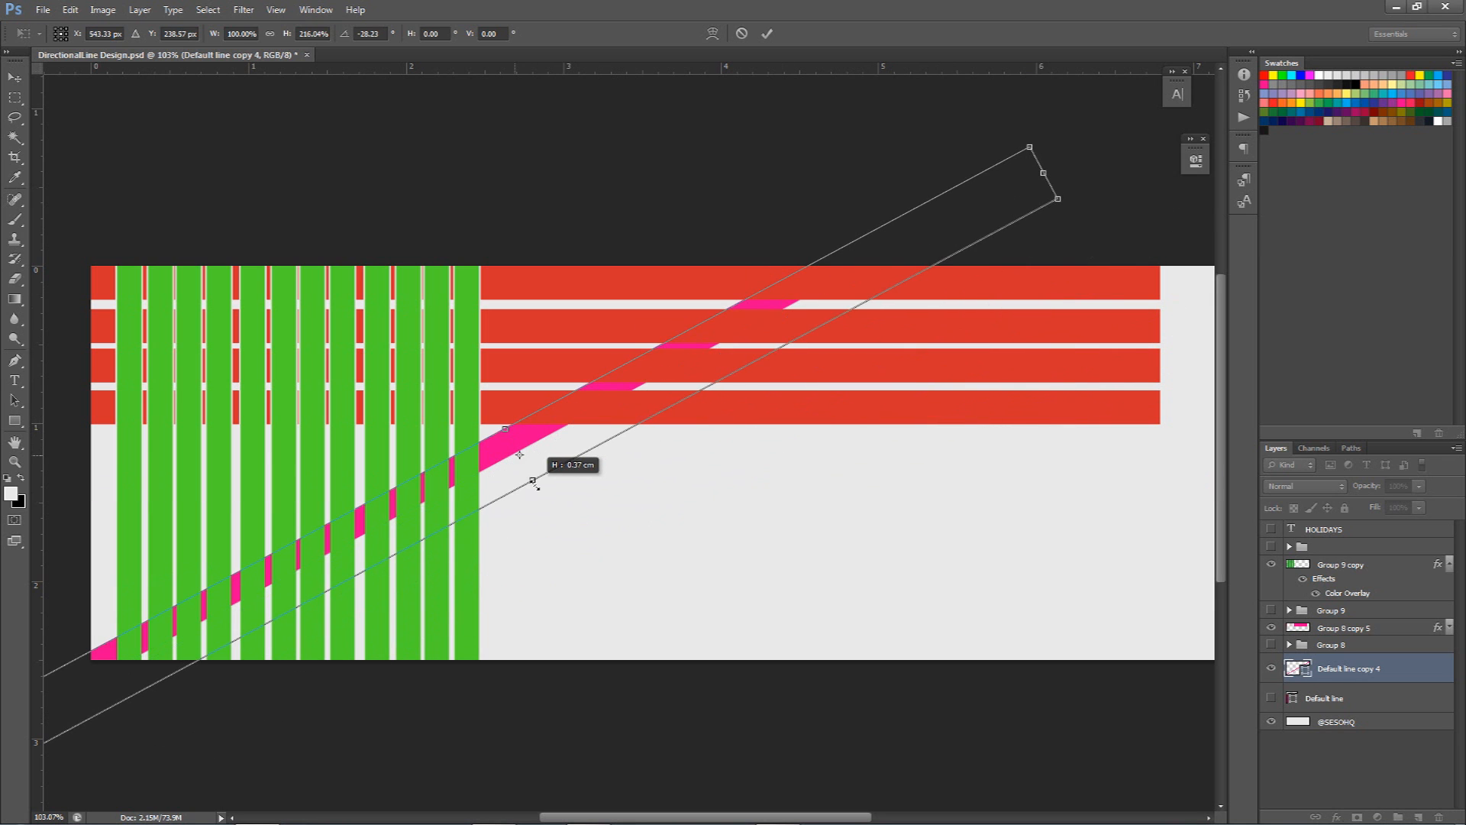
key("Return")
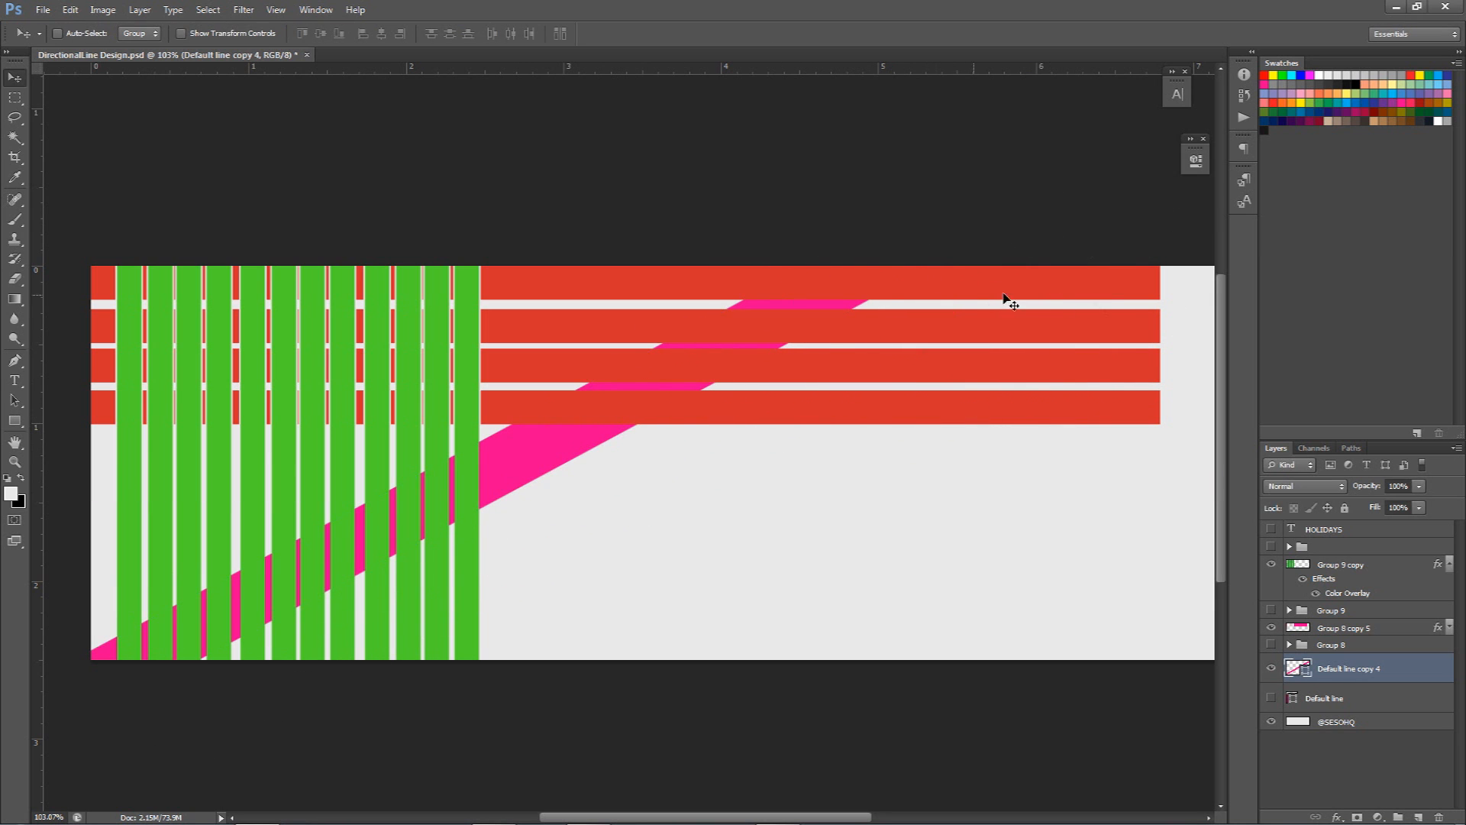
key("ctrl+t")
left_click_drag(1164, 272, 1130, 310)
key("Return")
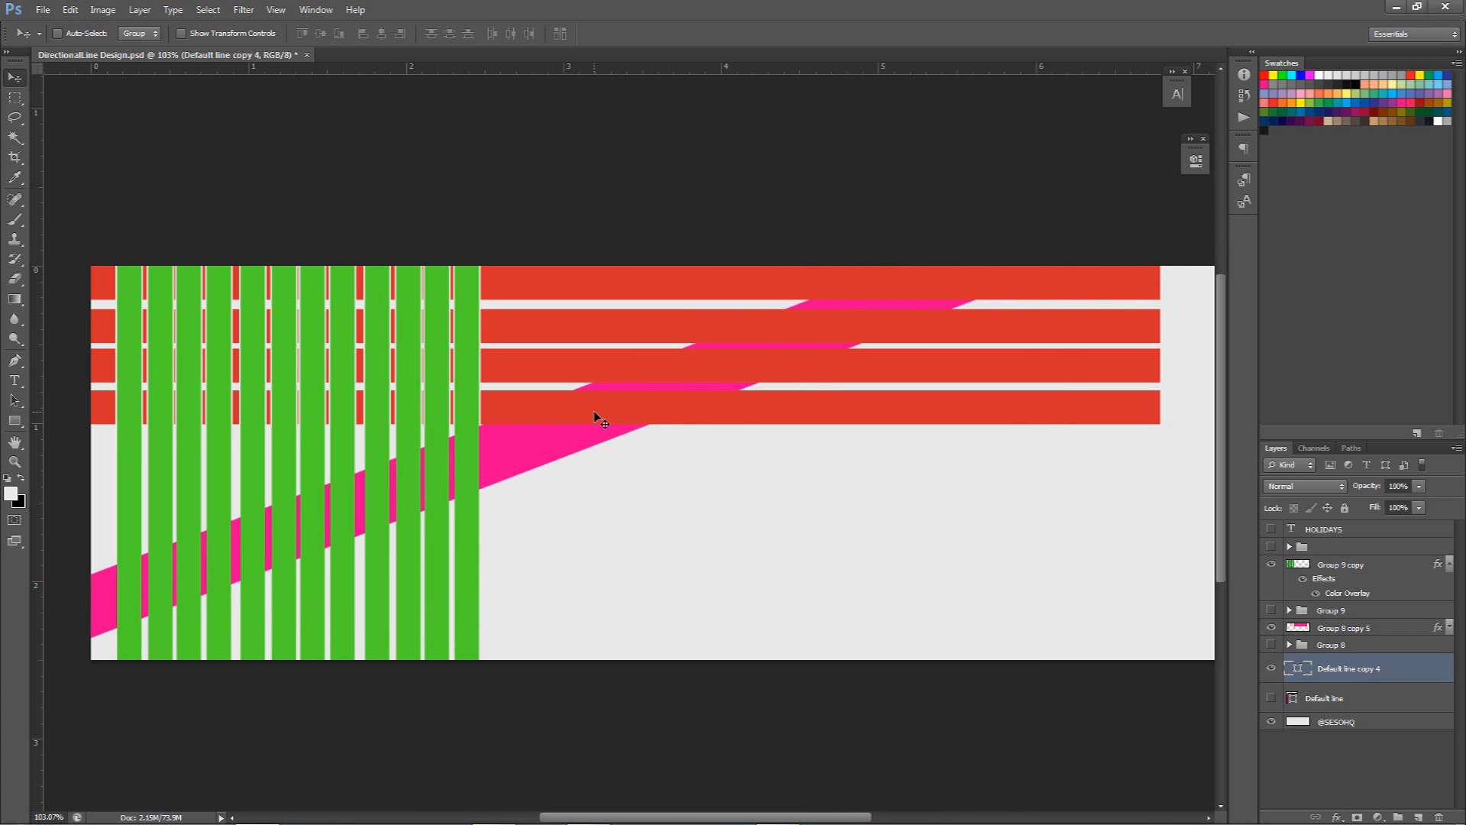
Duplicate the thick pink diagonal below the first, enlarge the copy slightly and place it parallel with a narrow gap.
left_click_drag(622, 417, 640, 453)
key("ctrl+t")
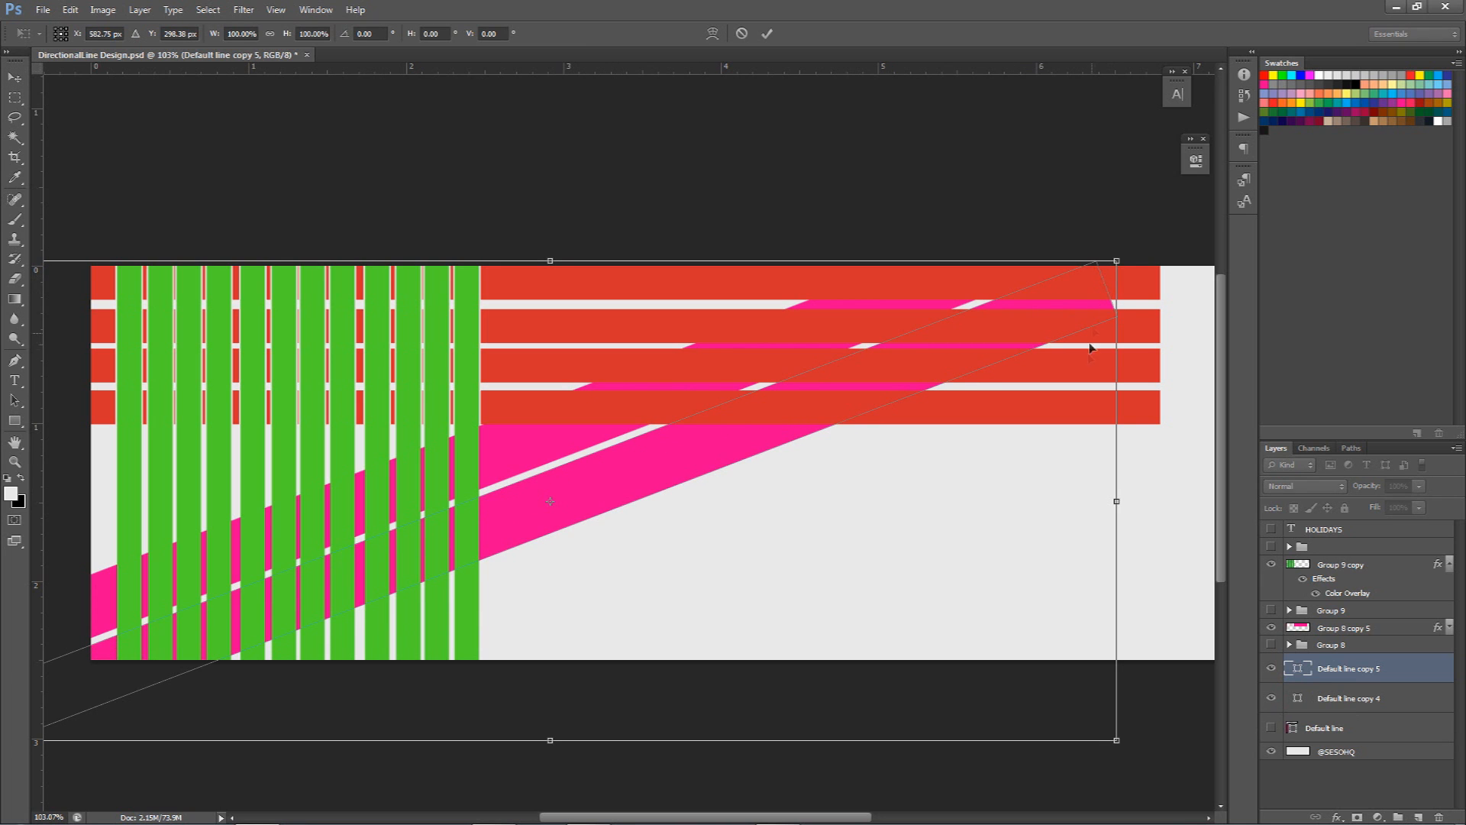
left_click_drag(1116, 260, 1198, 202)
key("Return")
left_click_drag(901, 346, 854, 331)
scroll(817, 391, "down", 1)
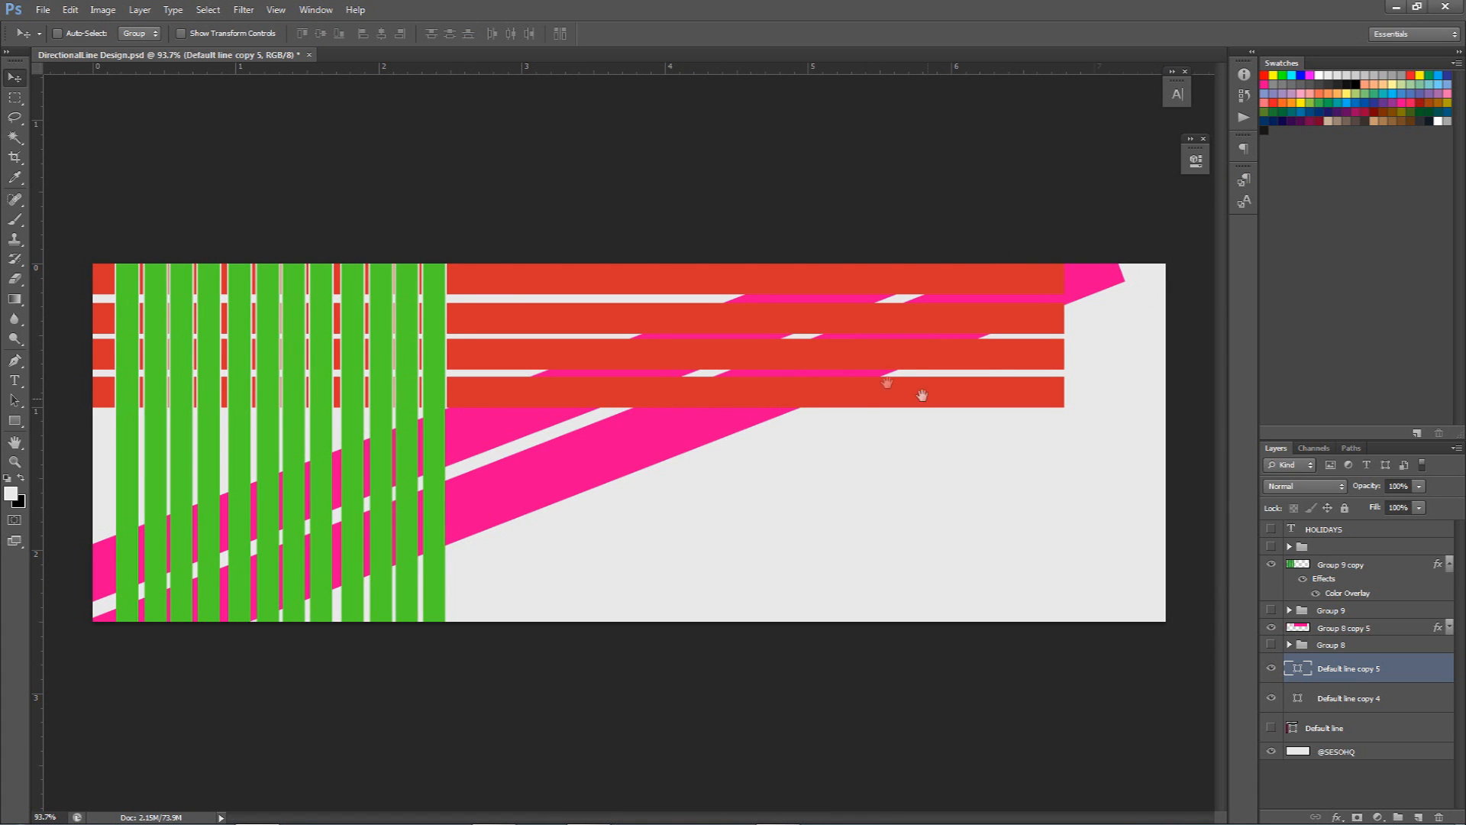
Group the two pink diagonals, merge a duplicate of the group into one layer and hide the original group.
left_click(1338, 698, "shift")
key("ctrl+g")
key("ctrl+j")
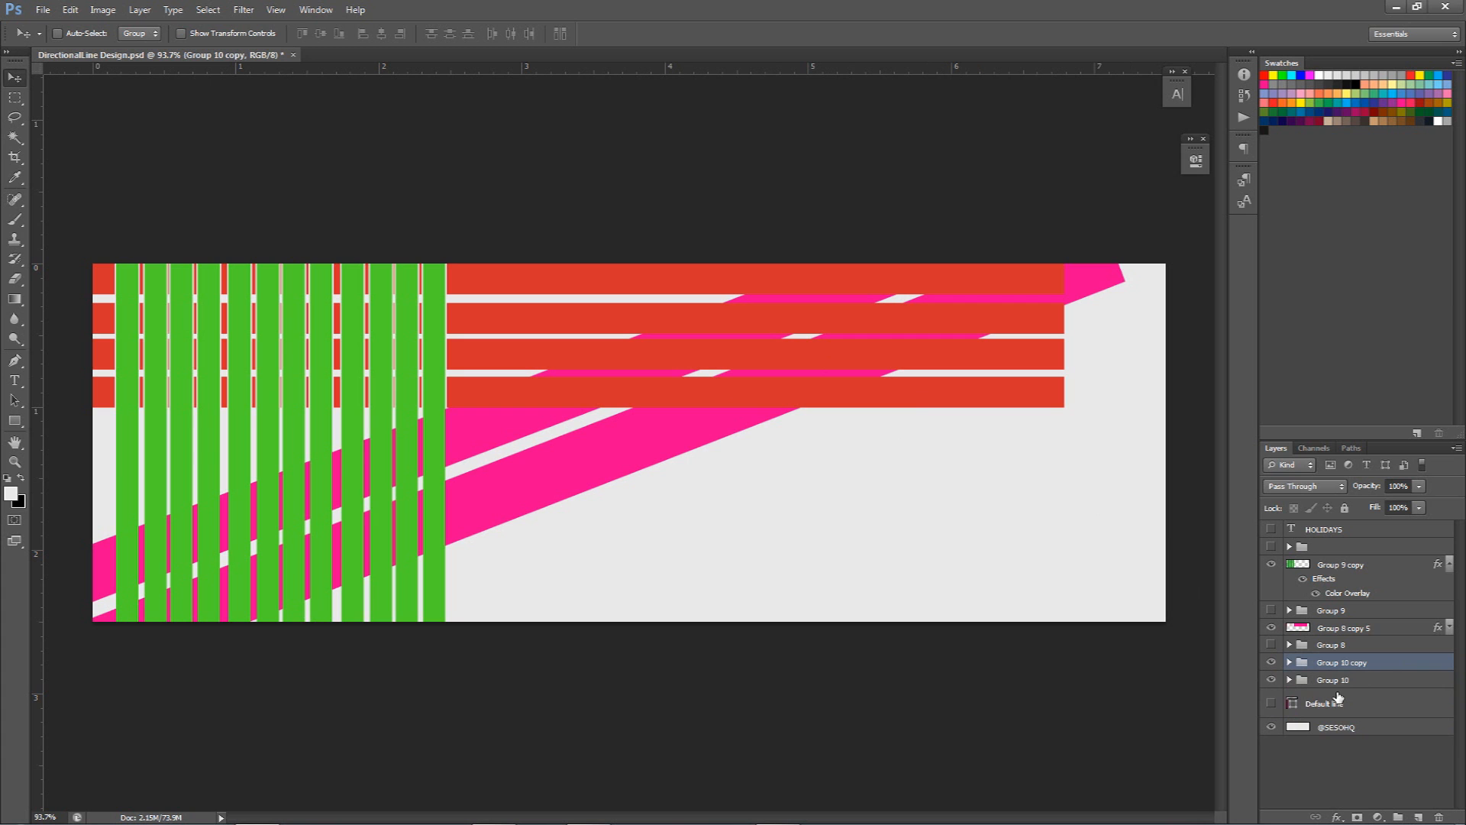
key("ctrl+e")
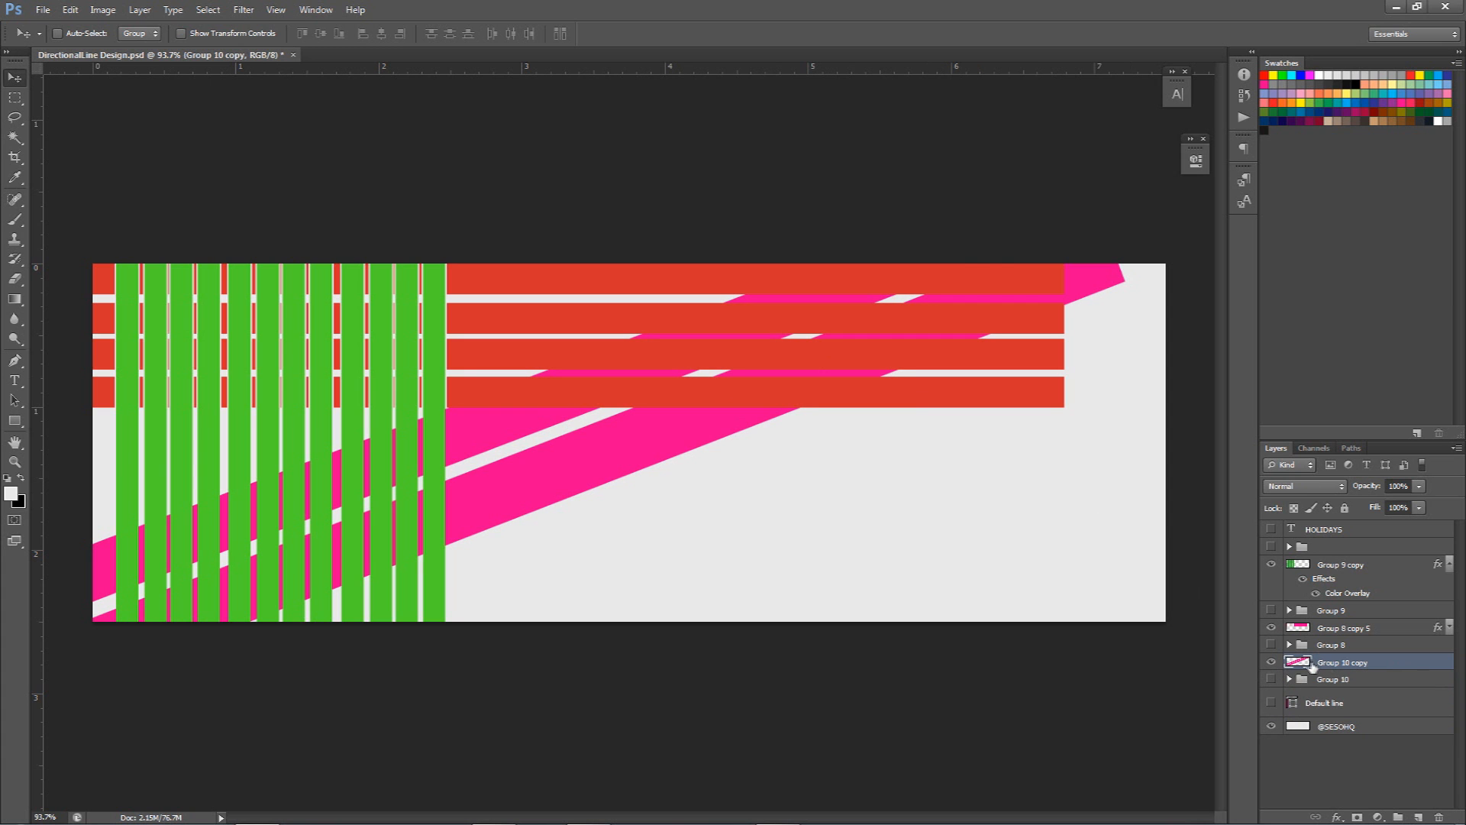
Cut the merged pink diagonals' outlines, expanded by 5 pixels, out of the red and green stripes layers and clear the selection.
left_click(1306, 667, "ctrl")
left_click(208, 9)
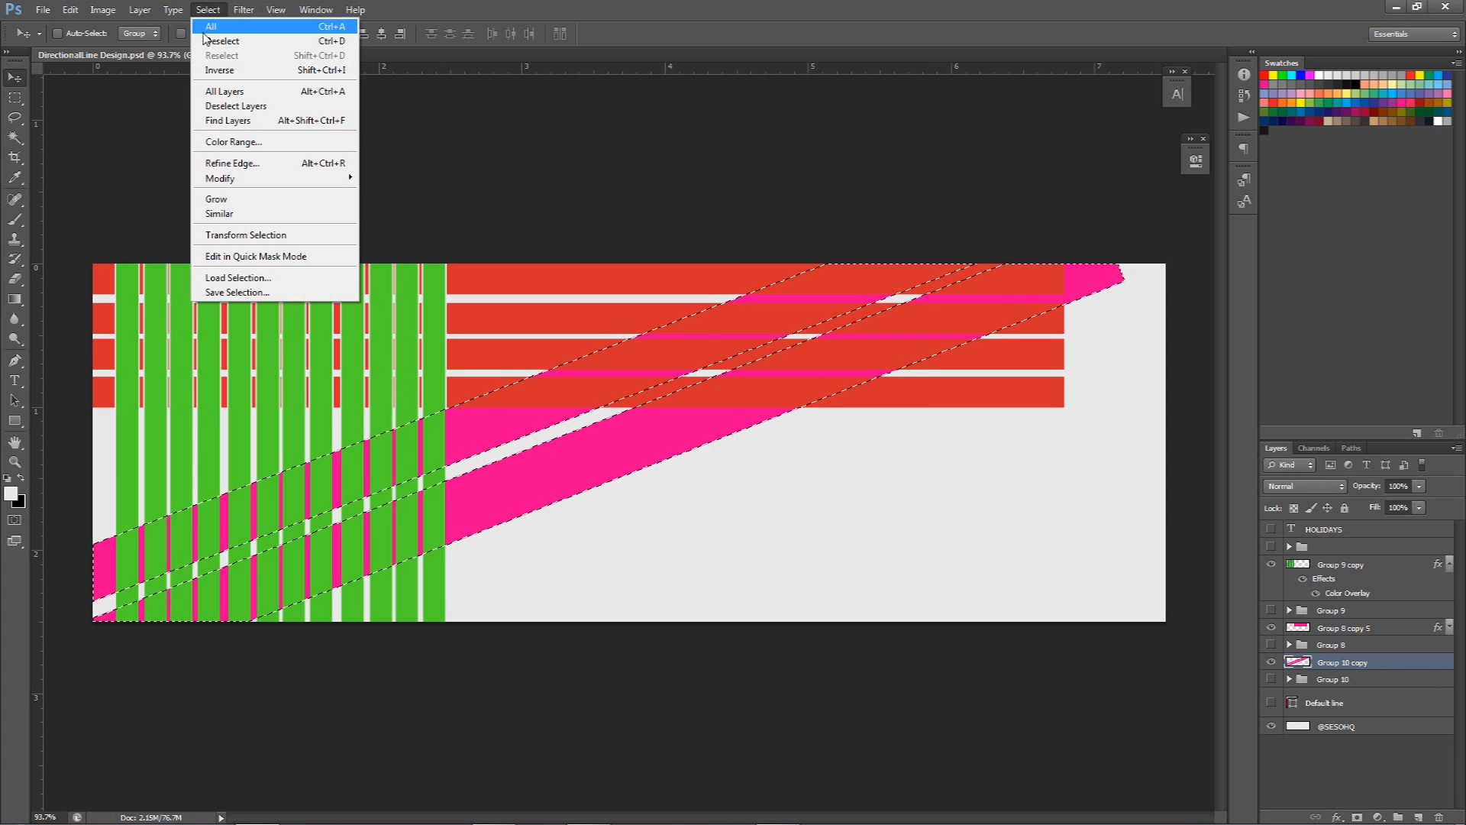
mouse_move(223, 178)
left_click(417, 210)
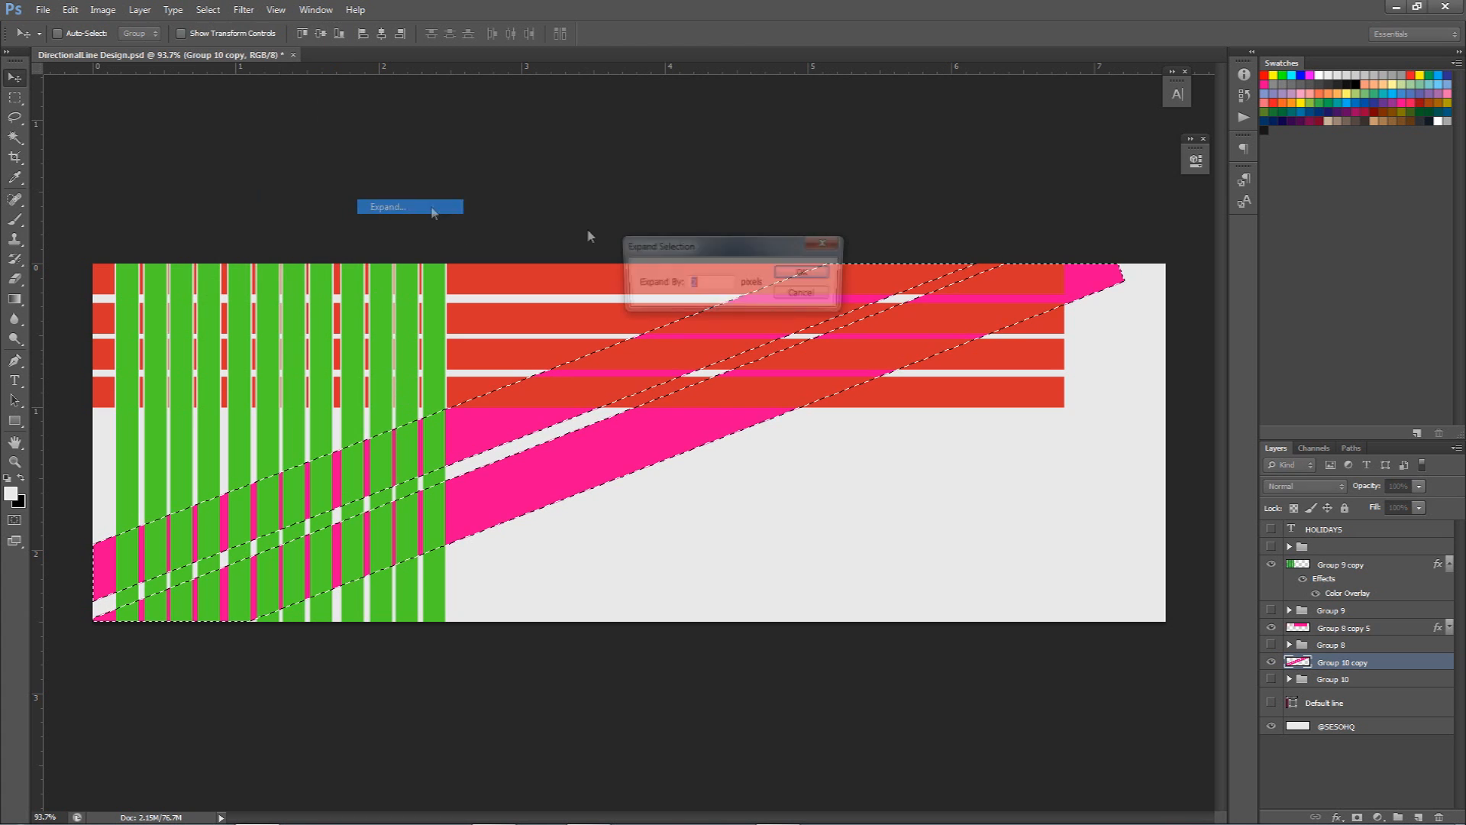
left_click(805, 274)
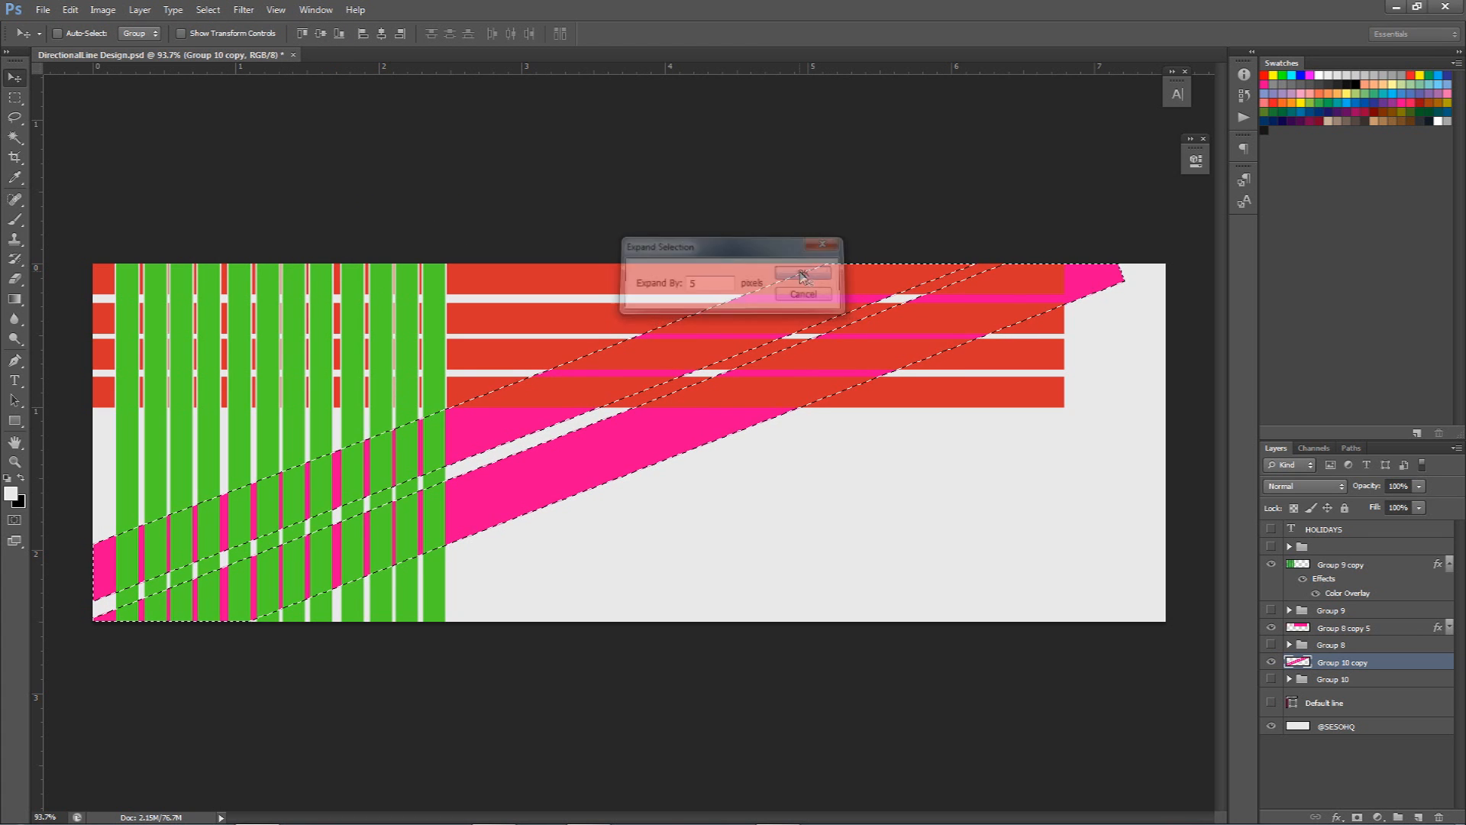
left_click(1325, 629)
key("Delete")
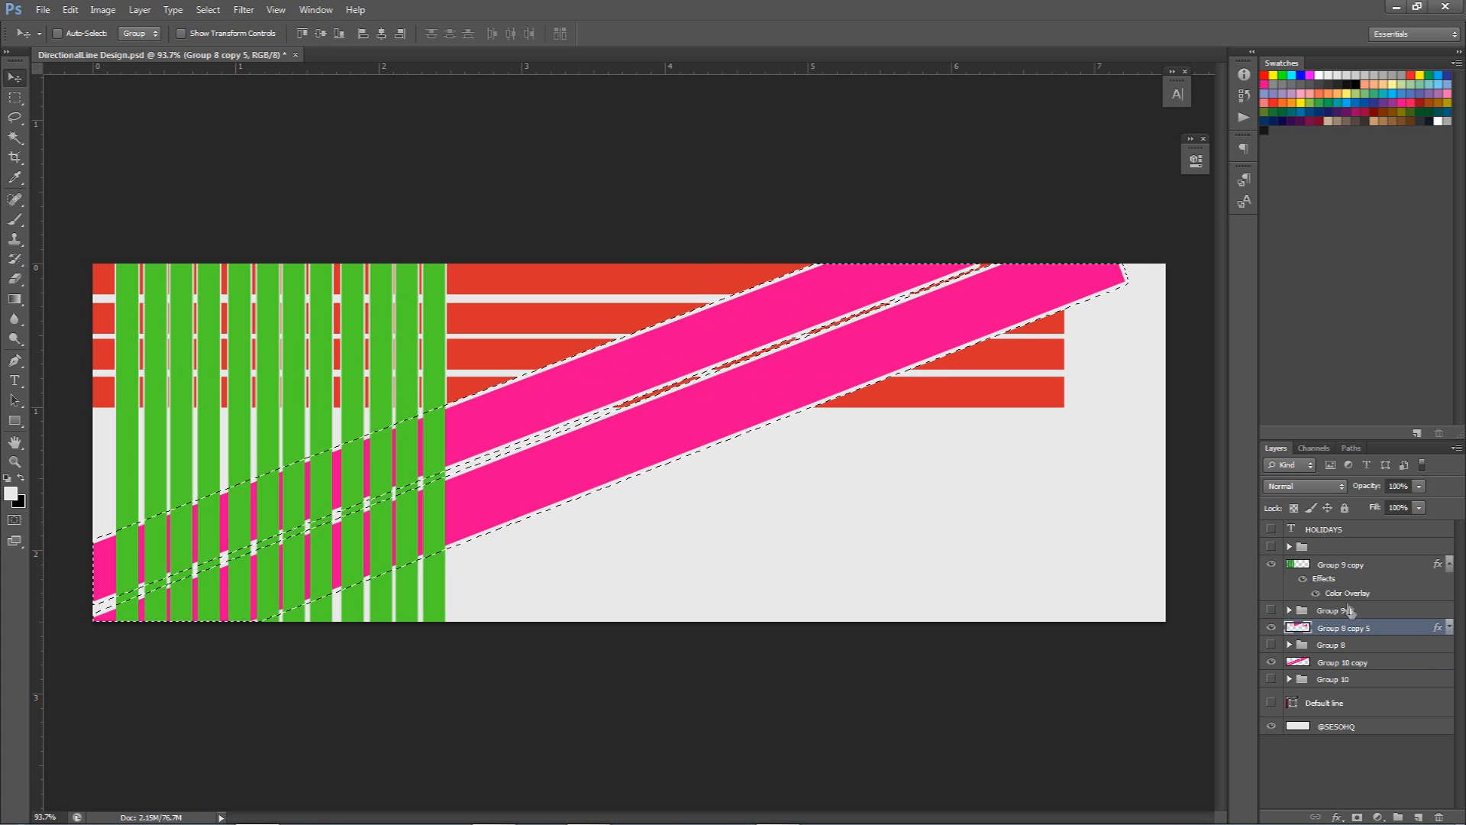
left_click(1334, 572)
key("Delete")
key("ctrl+d")
Toggle the merged pink diagonals layer to check the cuts, leaving it hidden.
left_click(1272, 663)
left_click(1272, 663)
left_click(1272, 663)
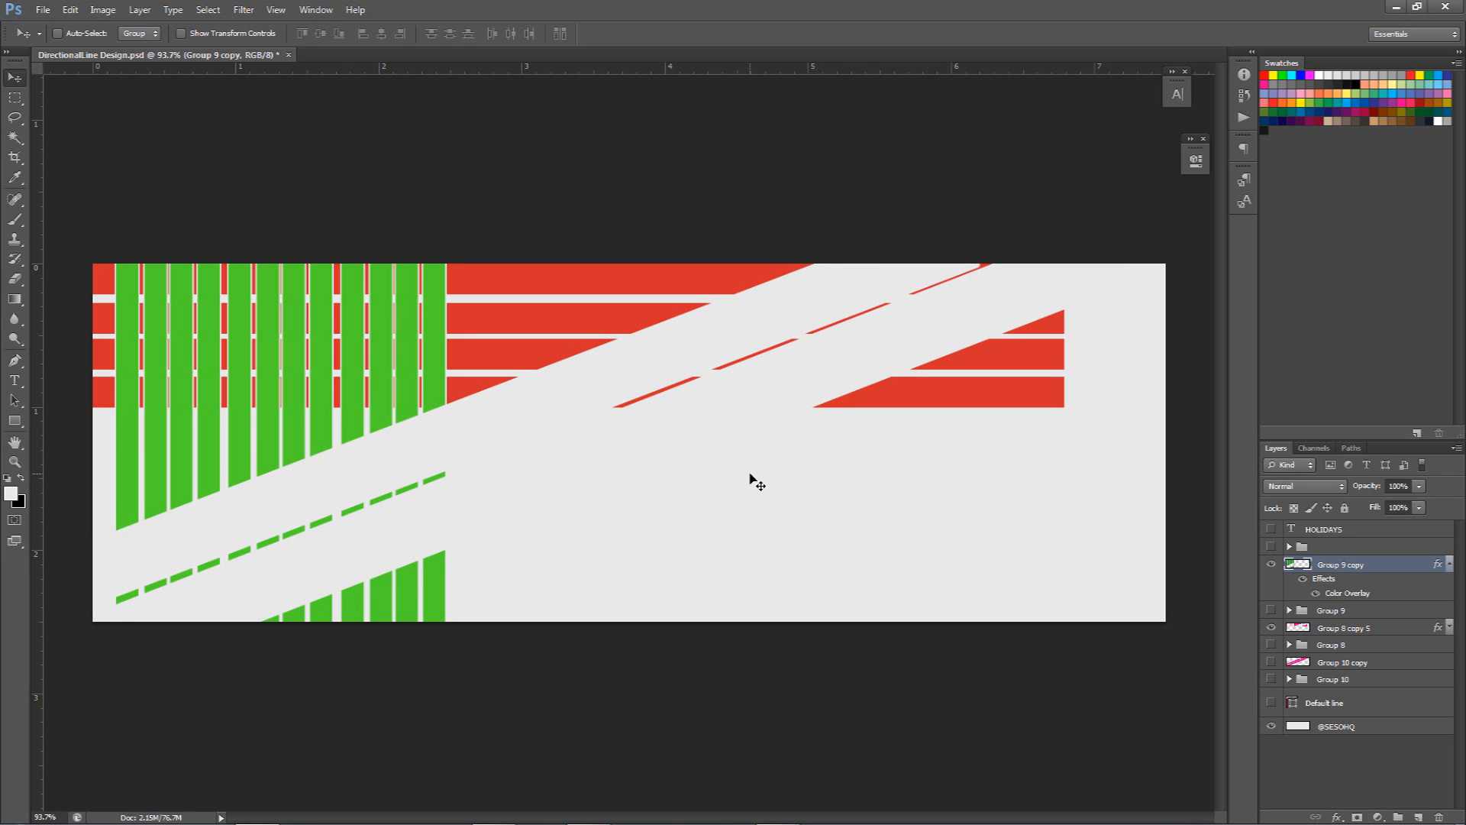
Compare the cut red and green stripes with the finished reference artwork, ending with the reference hidden and the green stripes shown.
left_click(1271, 564)
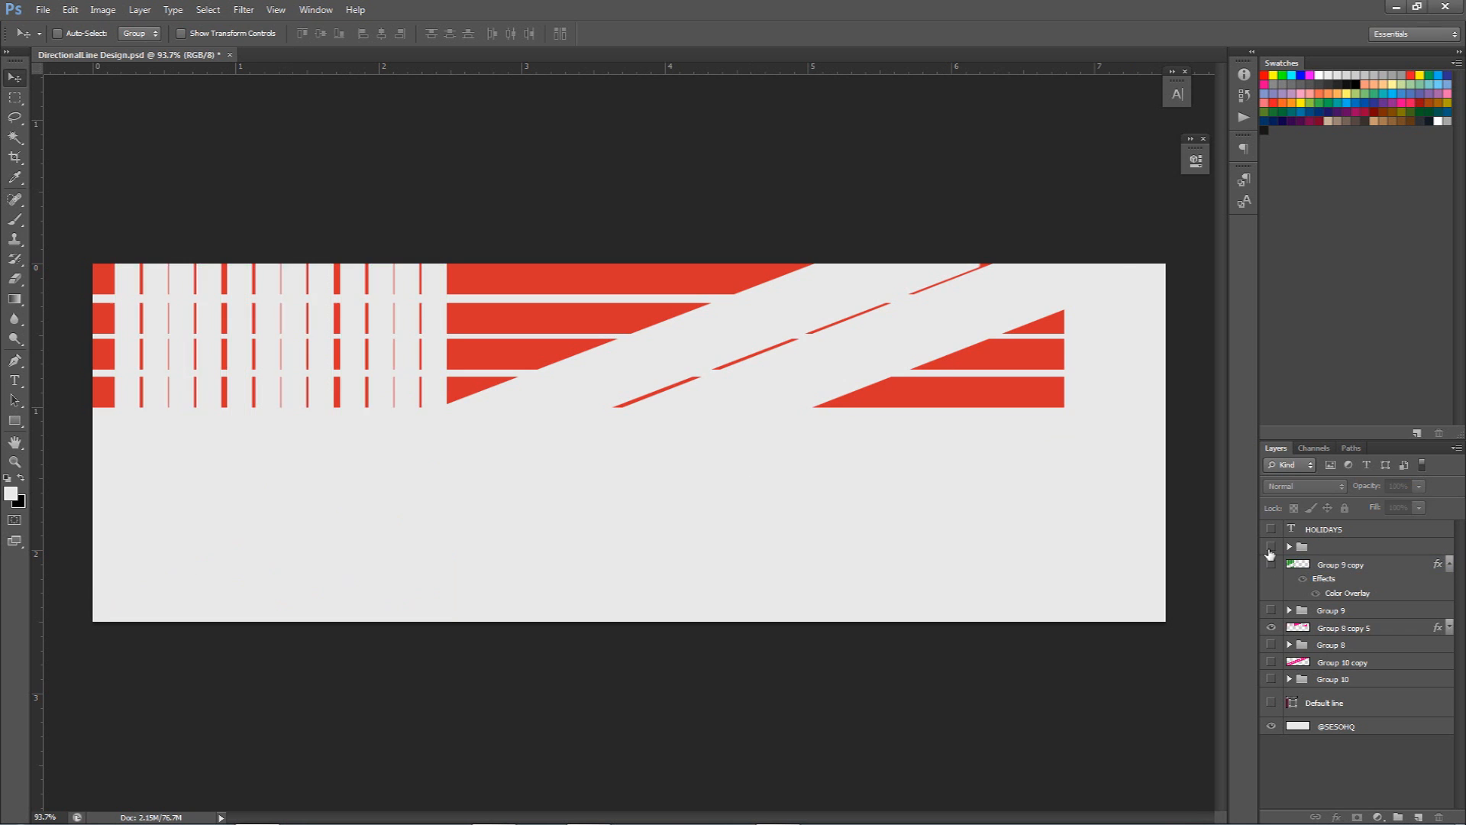
left_click(1271, 547)
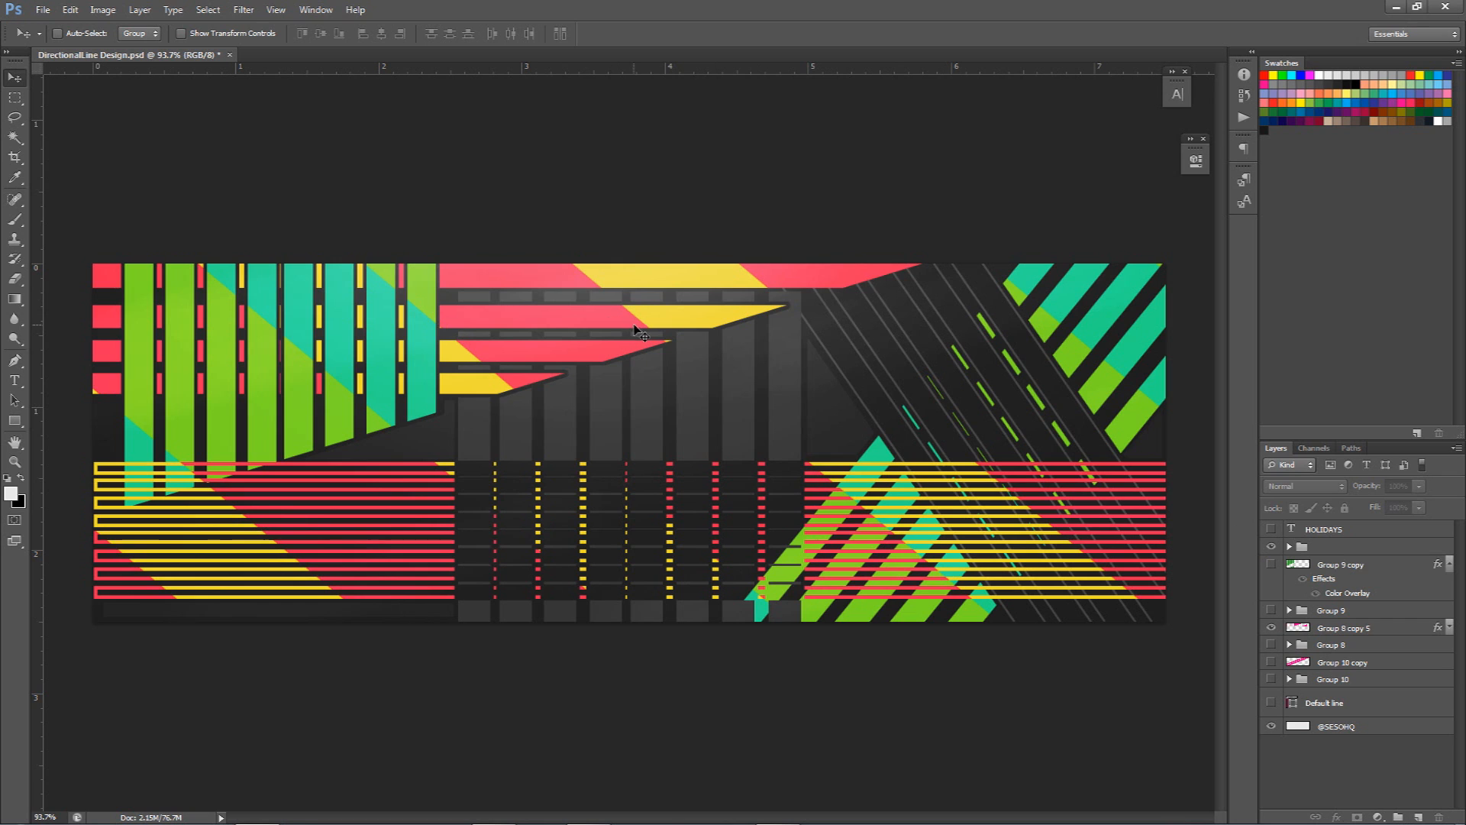
left_click(1272, 562)
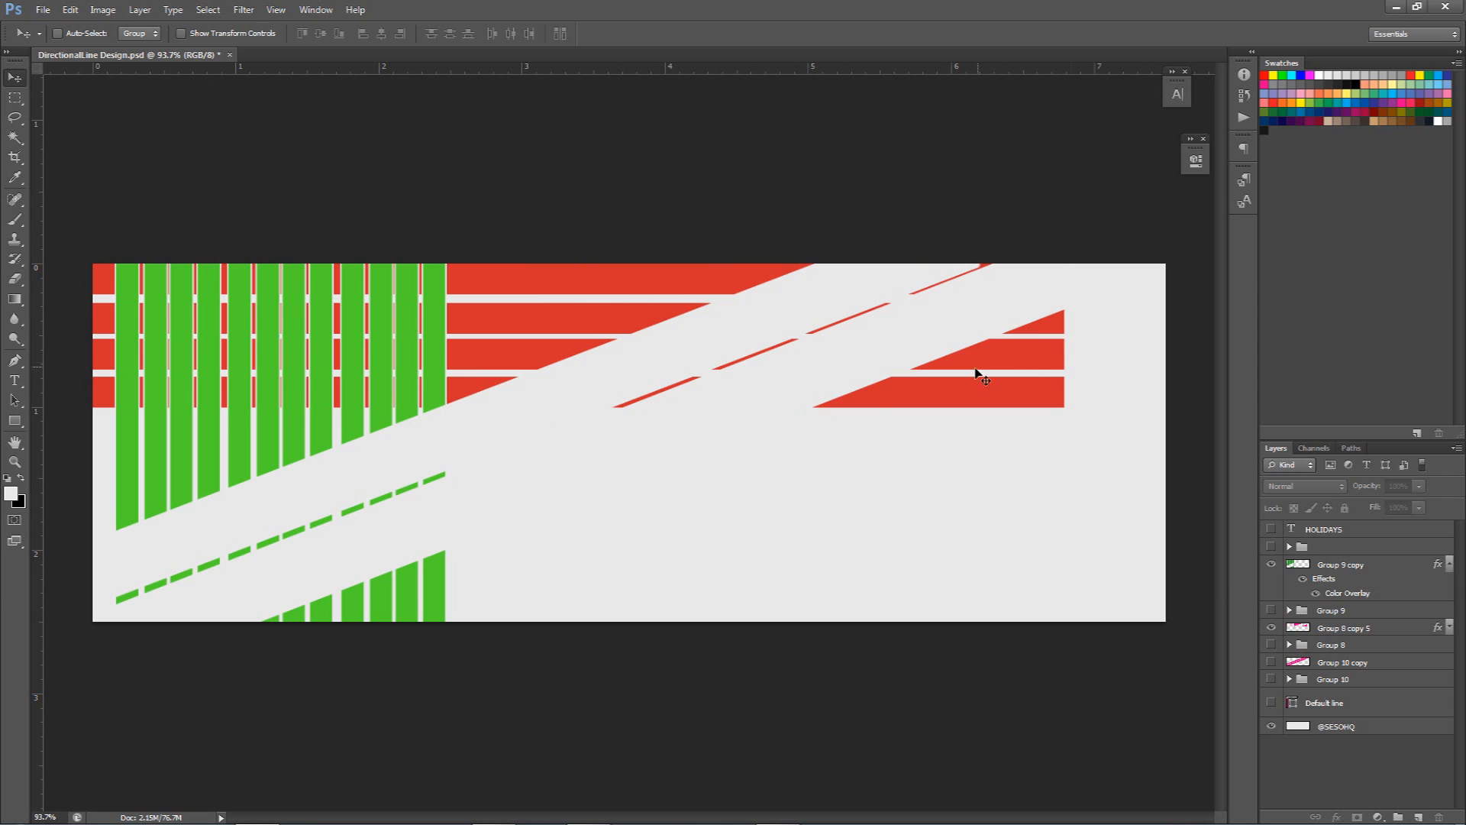
Outline the leftover green pieces below the upper diagonal cut with the Pen tool, convert the path to a selection and delete them.
left_click(1321, 577)
key("p")
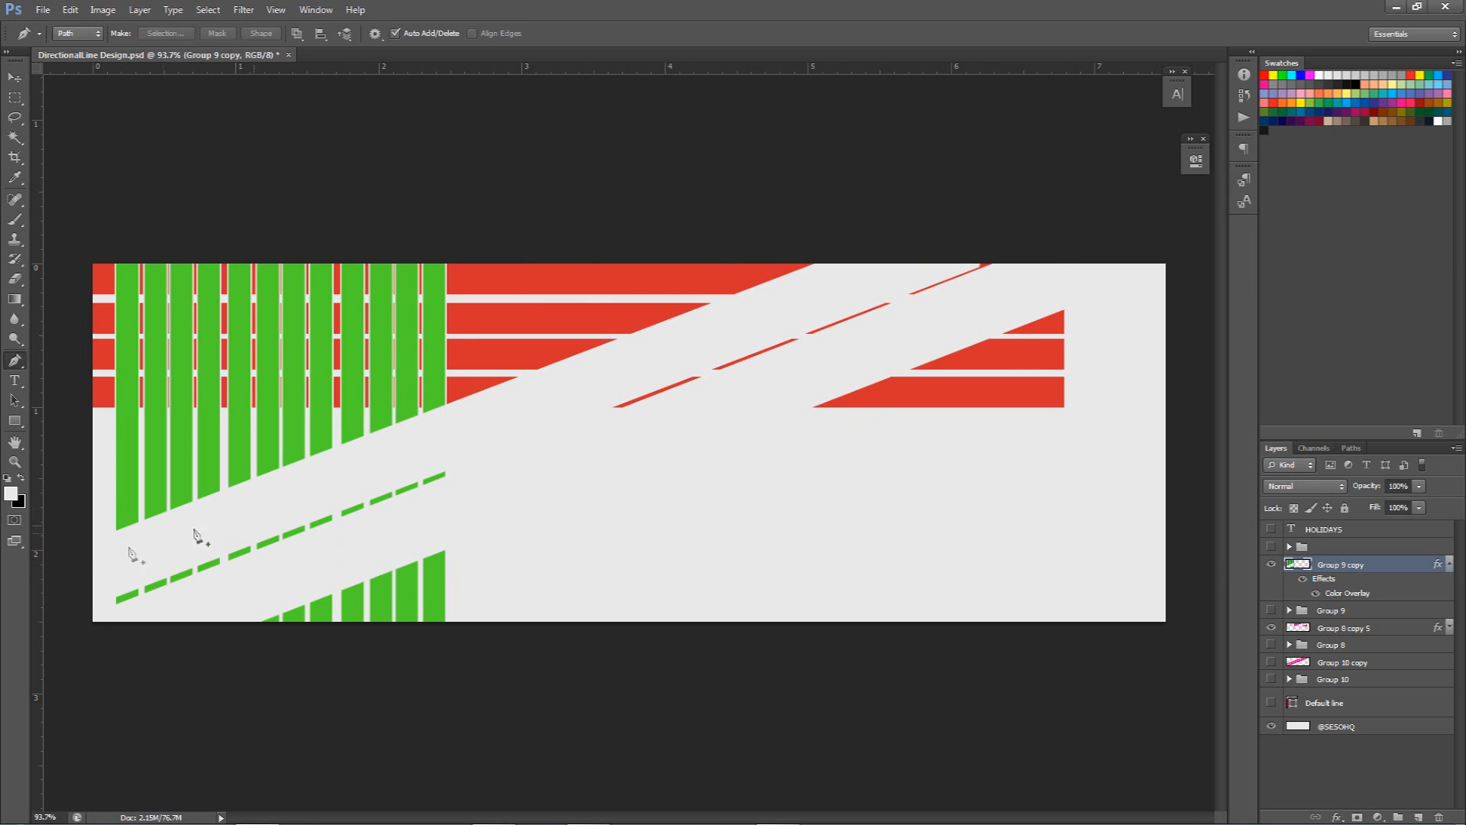
left_click(521, 443)
left_click(576, 674)
left_click(169, 690)
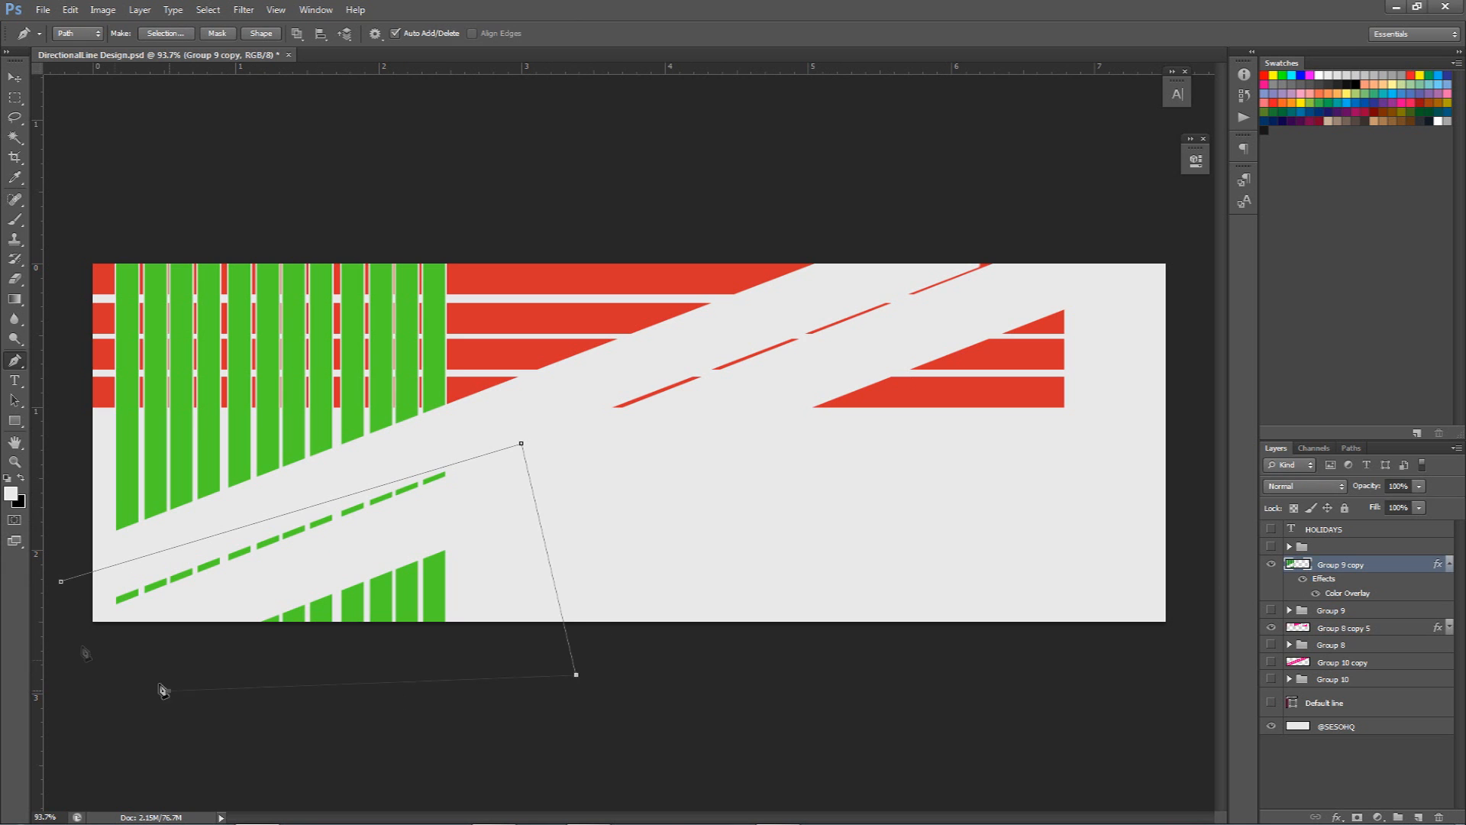
left_click(61, 586)
right_click(421, 535)
left_click(489, 286)
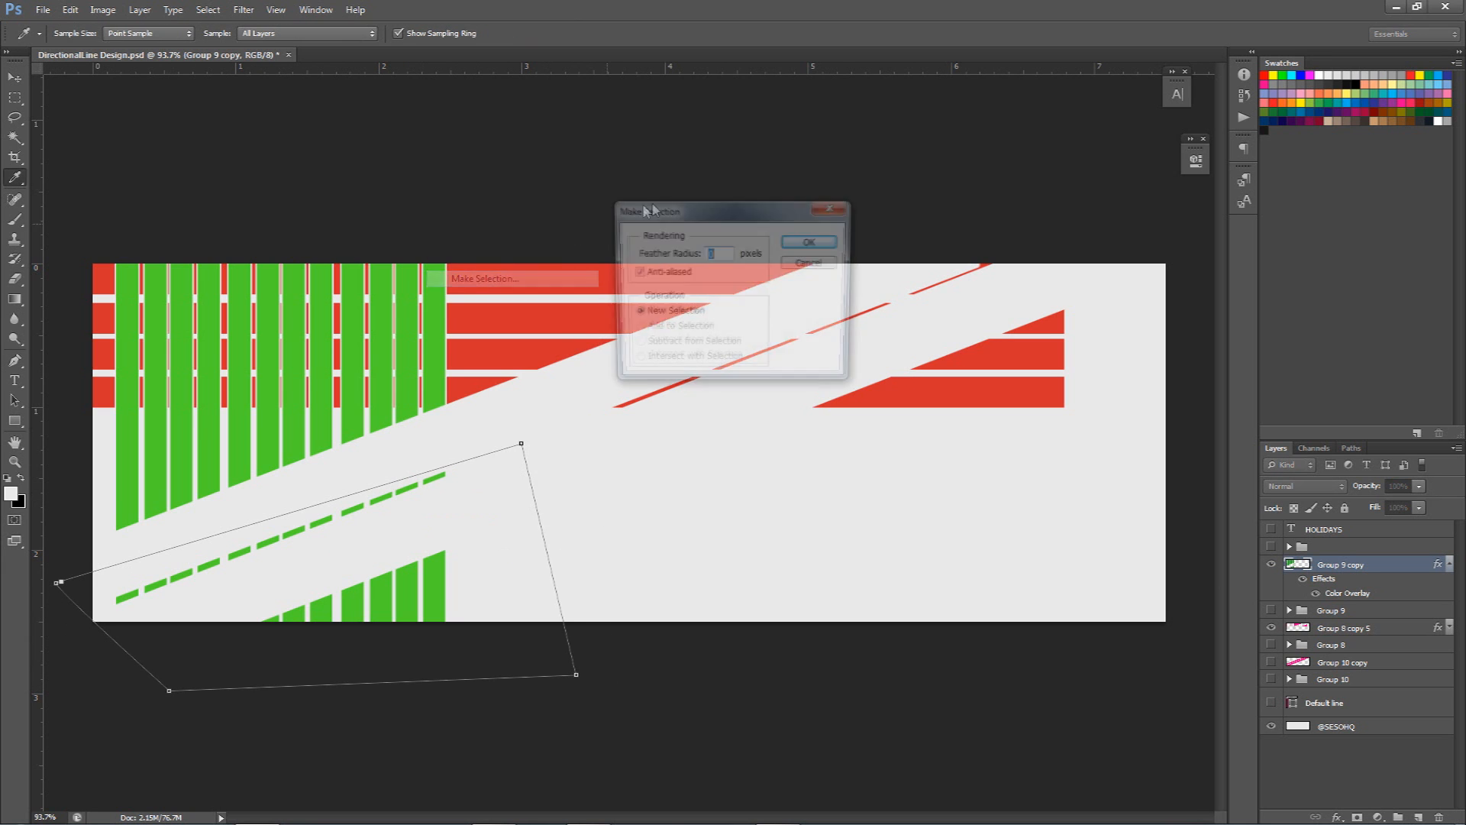
left_click(834, 241)
key("Delete")
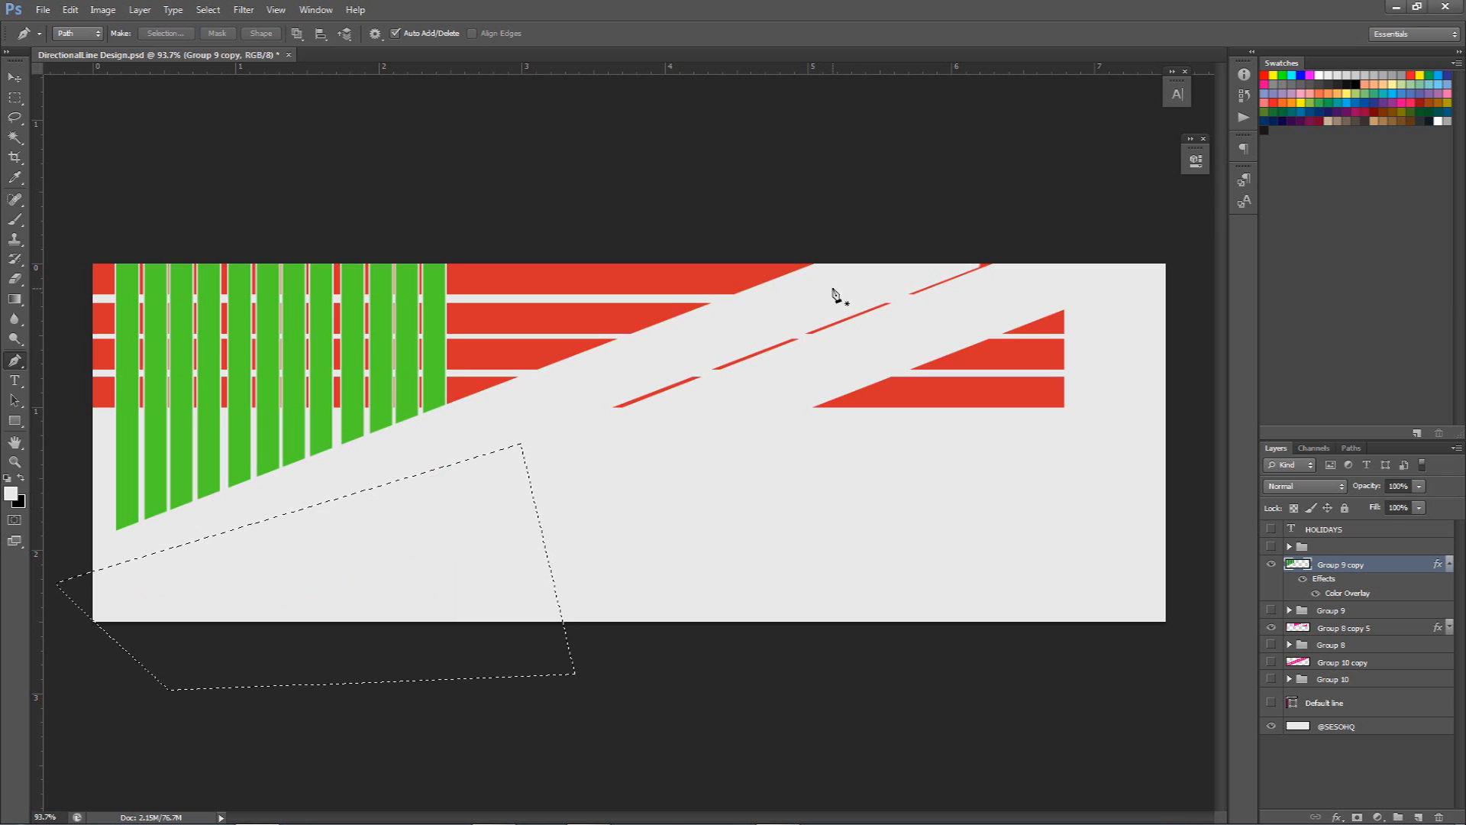
key("ctrl+d")
Outline the leftover red pieces beyond the upper diagonal cut with the Pen tool, convert the path to a selection and delete them.
left_click(1314, 628)
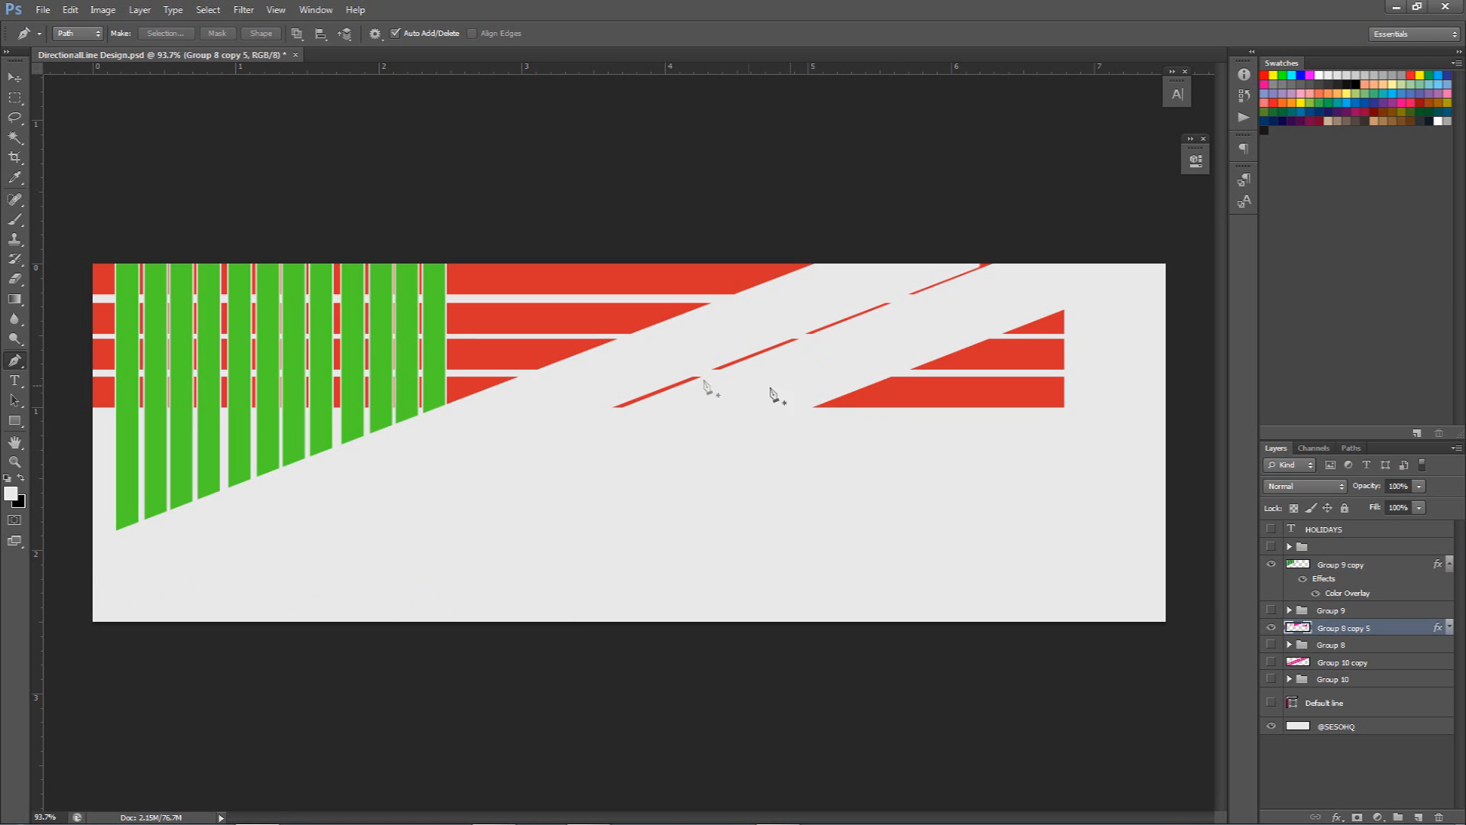
left_click(1024, 208)
left_click(1139, 262)
left_click(1138, 441)
left_click(678, 514)
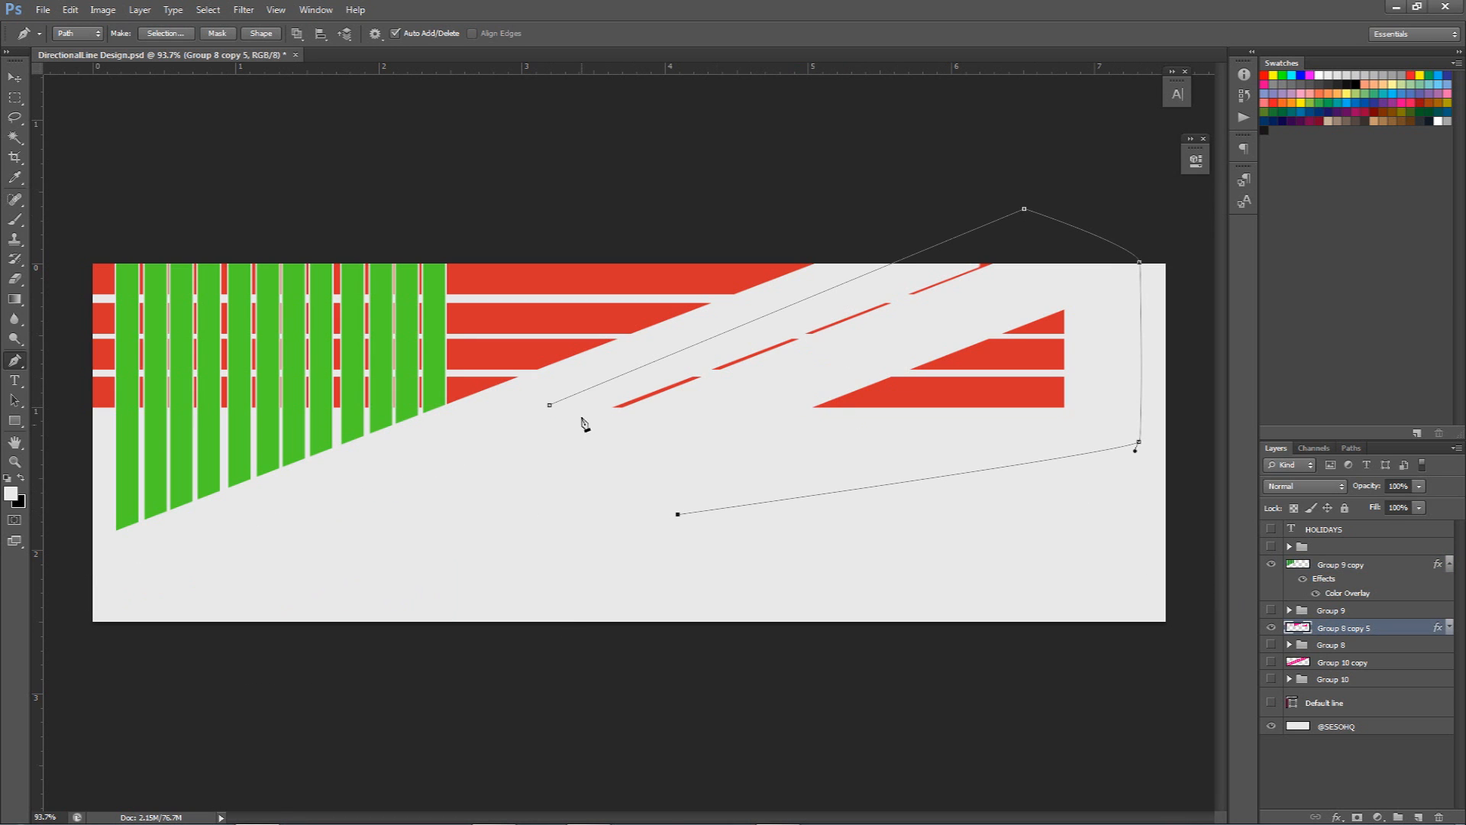
left_click(549, 405)
right_click(625, 375)
left_click(691, 441)
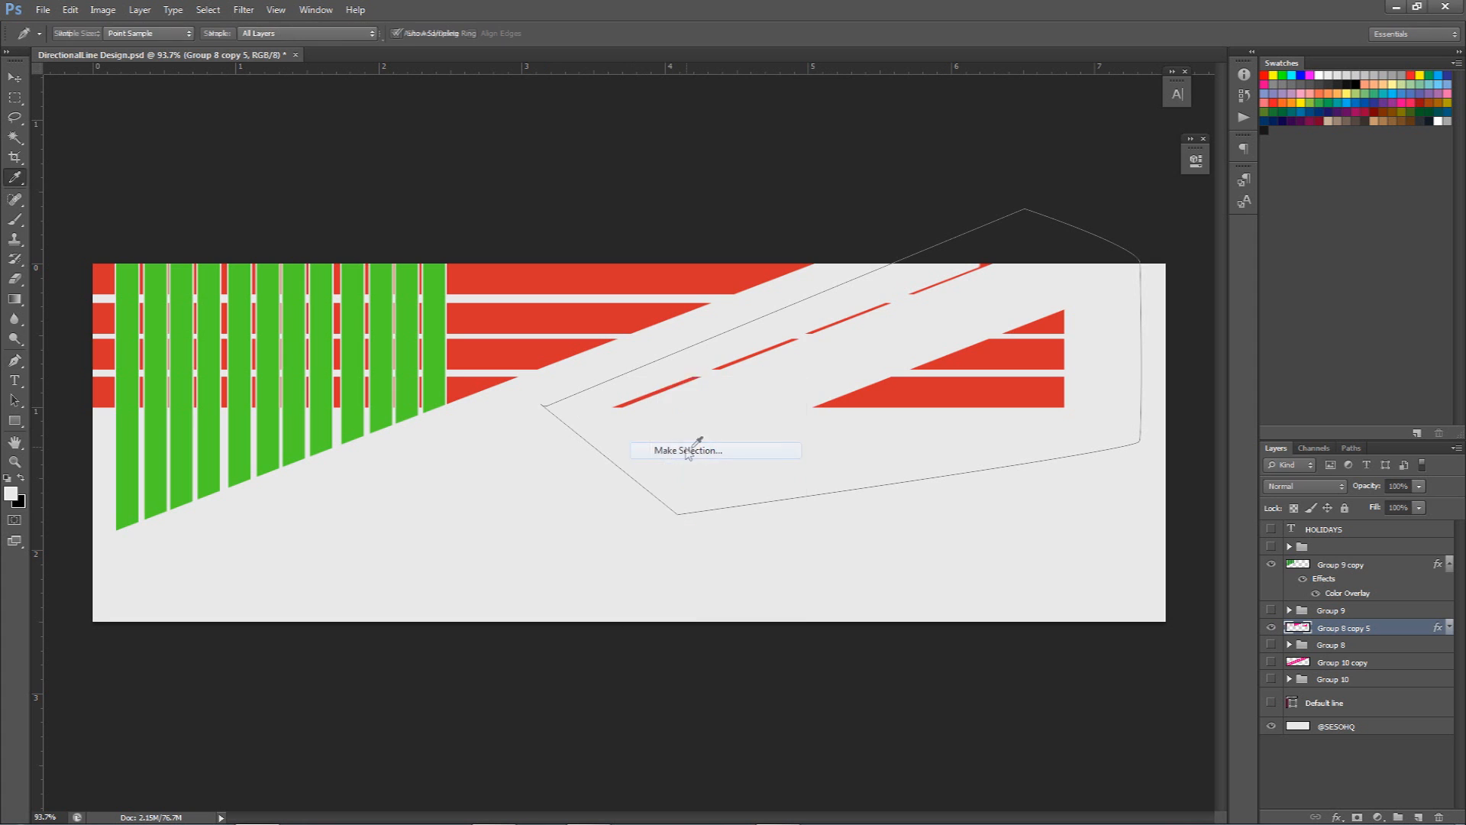
key("Return")
key("ctrl+d")
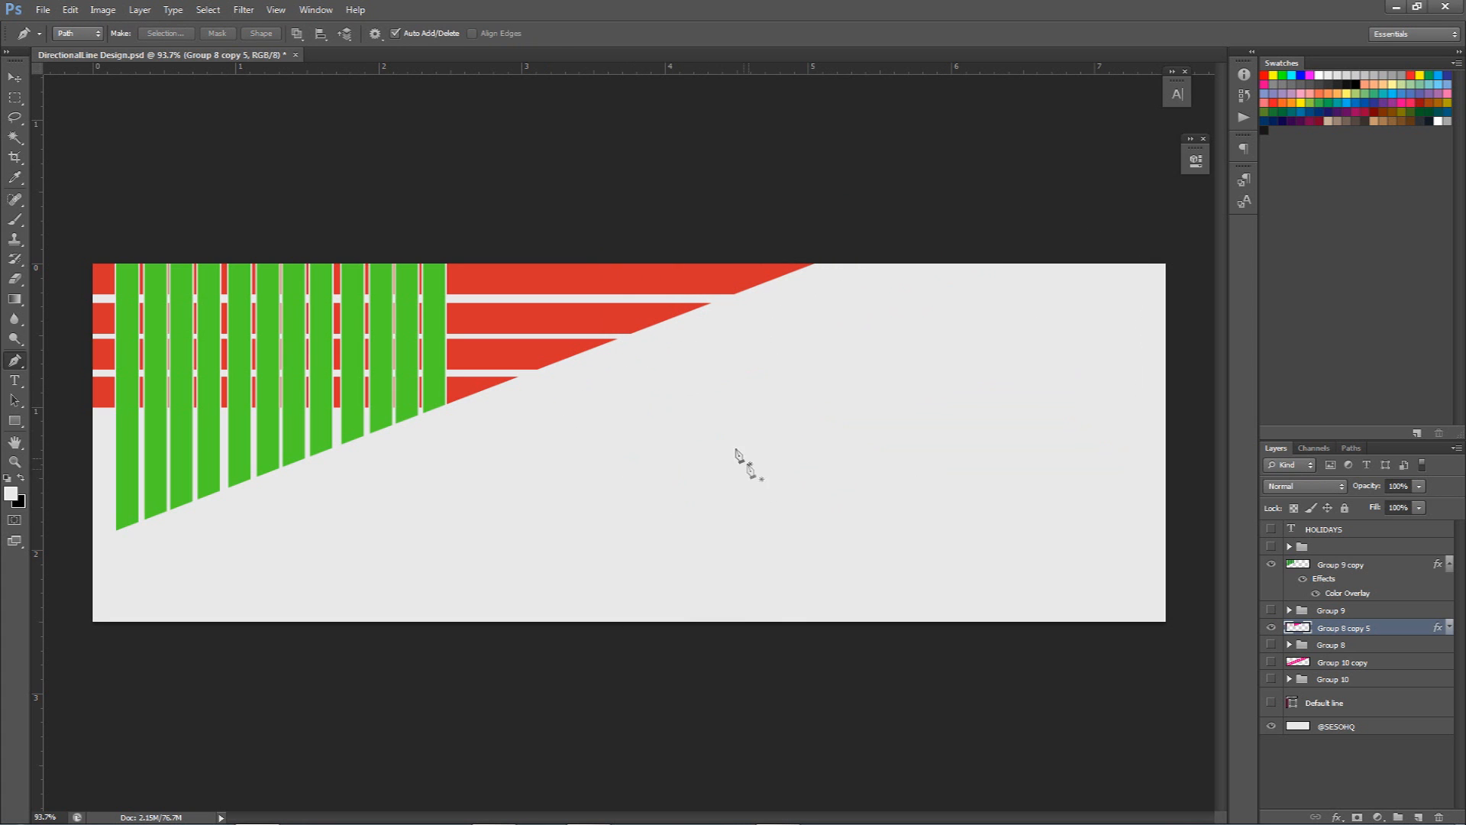
Compare the trimmed red and green stripes with the finished reference artwork, ending with the reference hidden and both stripe layers shown.
key("v")
scroll(462, 376, "down", 1)
scroll(474, 378, "up", 1)
scroll(562, 396, "down", 1)
scroll(347, 339, "up", 2)
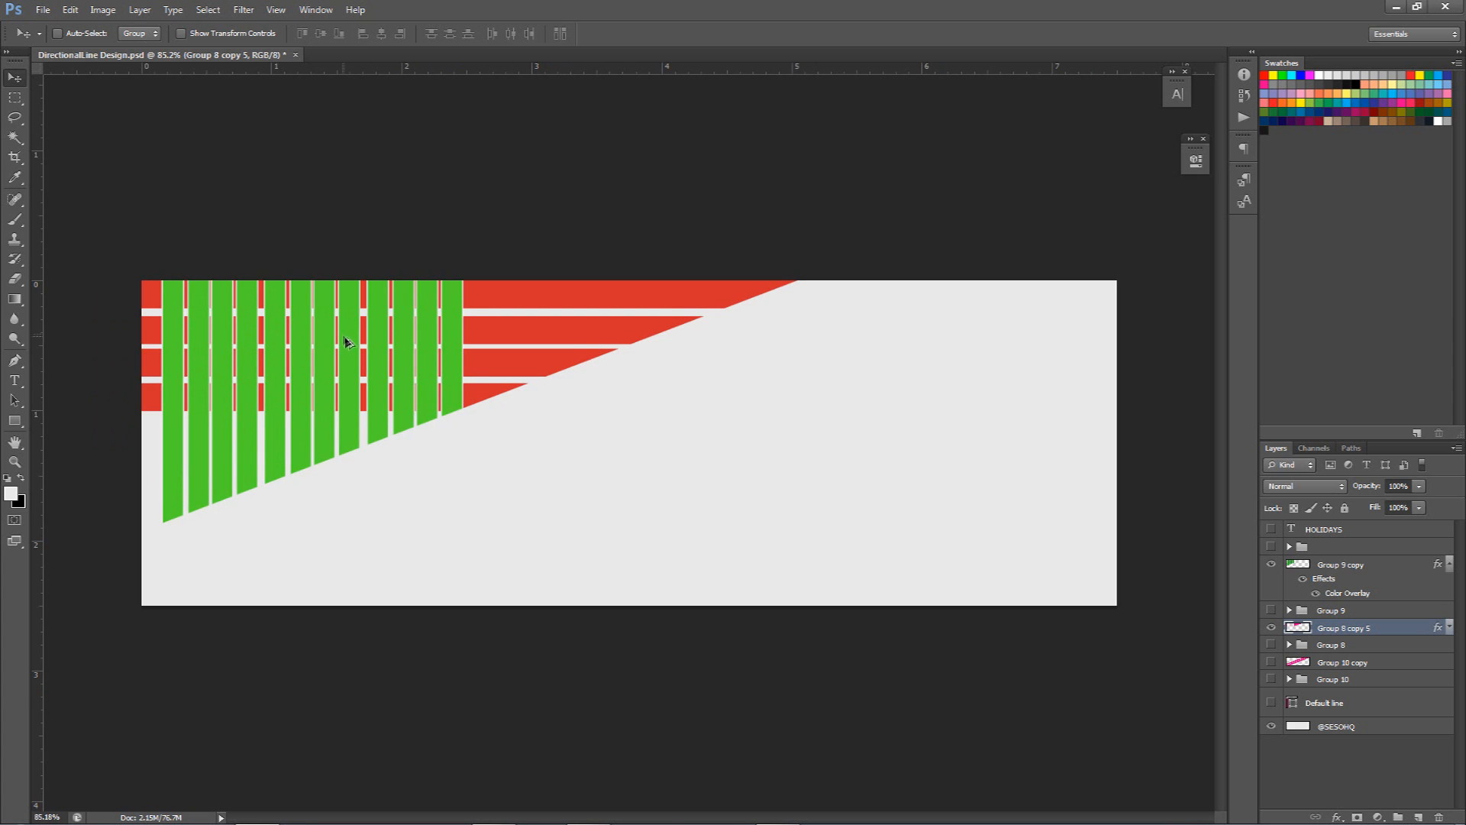
scroll(350, 344, "down", 2)
left_click(1272, 547)
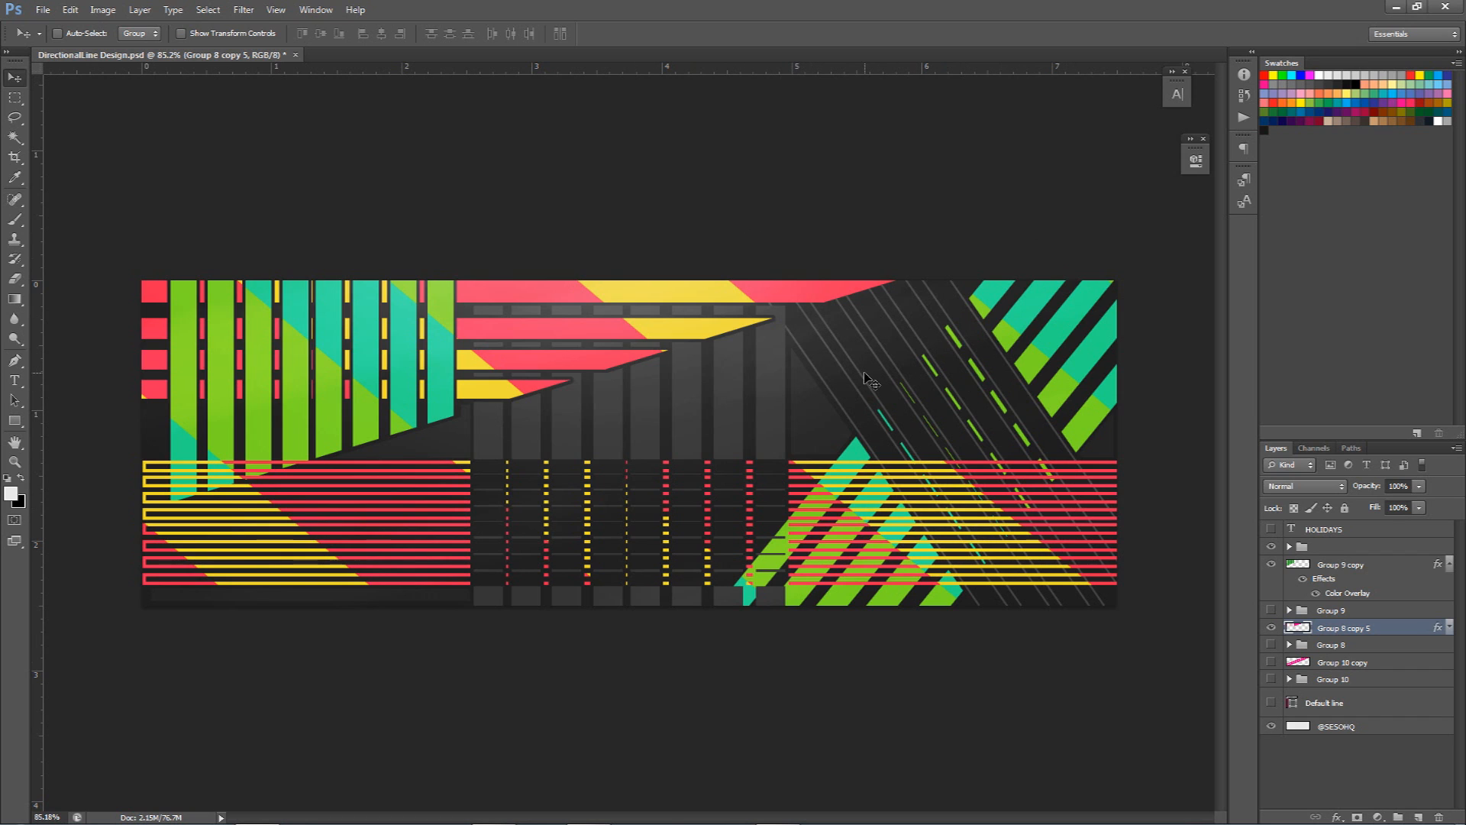
left_click(1271, 627)
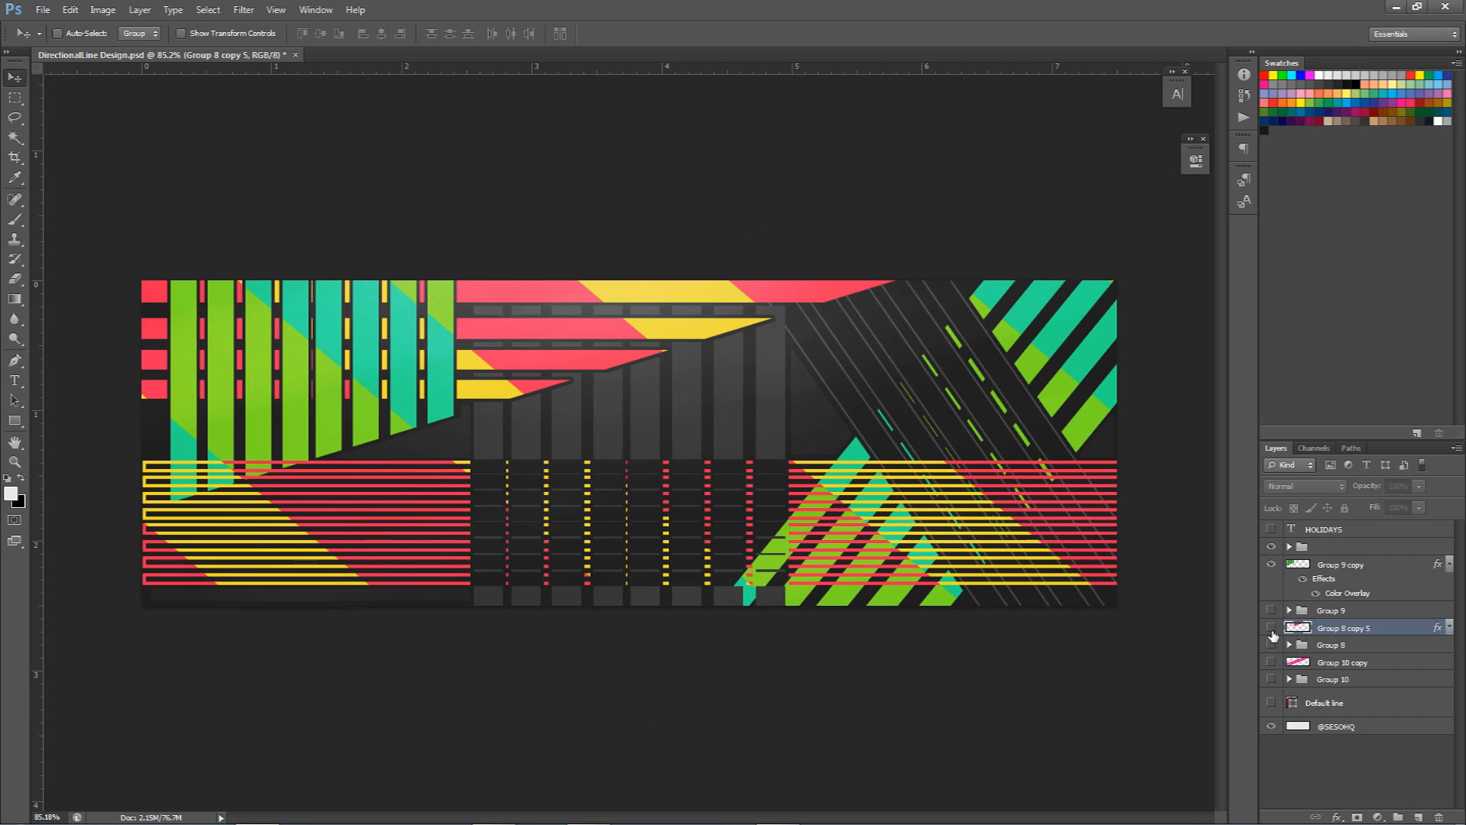
left_click(1271, 626)
left_click(1271, 546)
Duplicate the default line layer, rotate the copy into a rising diagonal and place it across the canvas's right part.
left_click(1299, 565)
left_click(1289, 709)
key("ctrl+j")
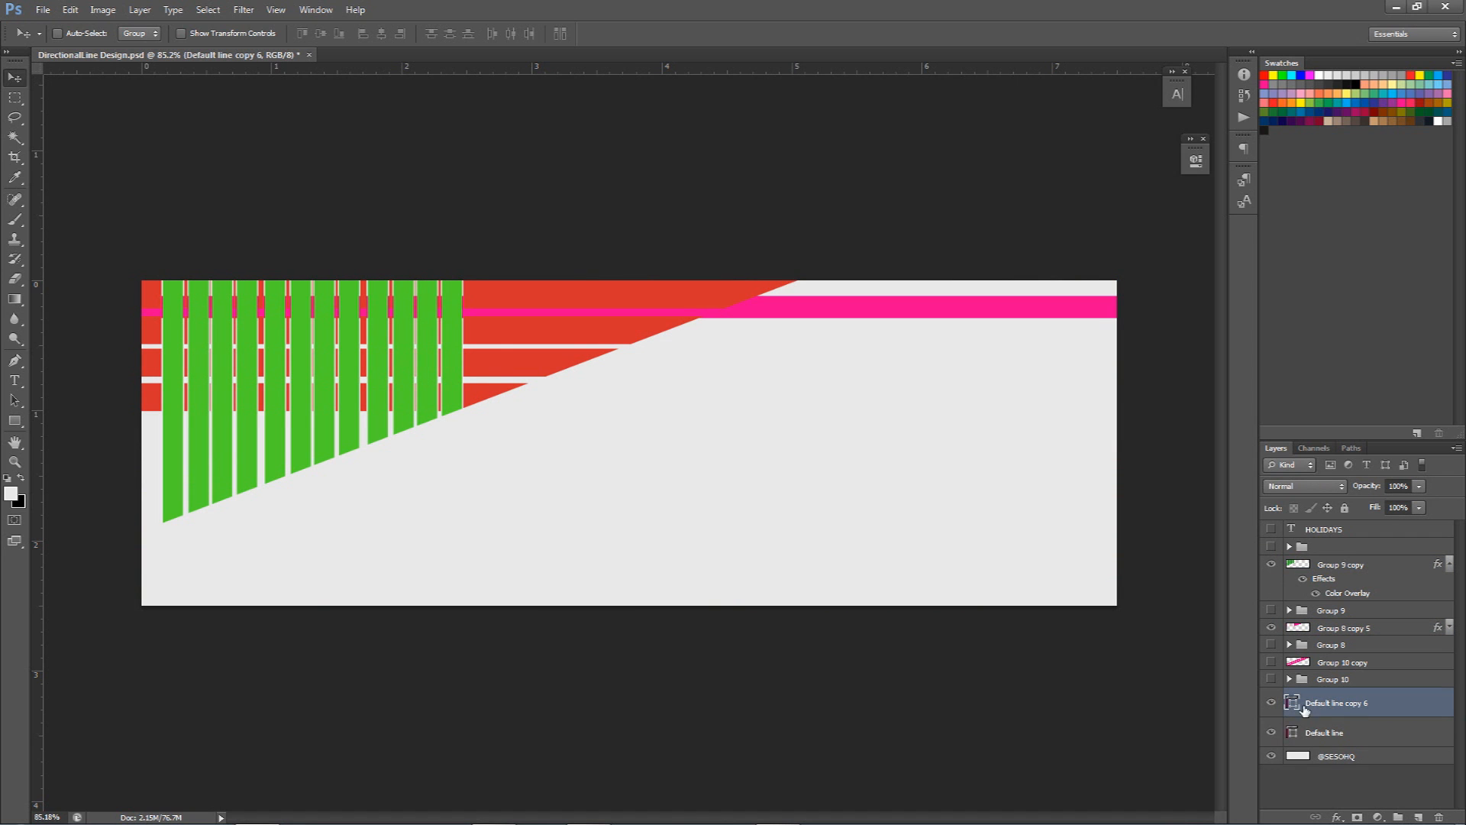
left_click_drag(875, 348, 909, 535)
key("ctrl+t")
left_click_drag(939, 436, 732, 256)
left_click_drag(672, 498, 908, 493)
key("Return")
Nudge the rising diagonal stripe into place and duplicate it into a set of five parallel, closely spaced stripes.
key("Left")
key("Left")
key("Left")
key("Left")
left_click_drag(885, 491, 953, 505)
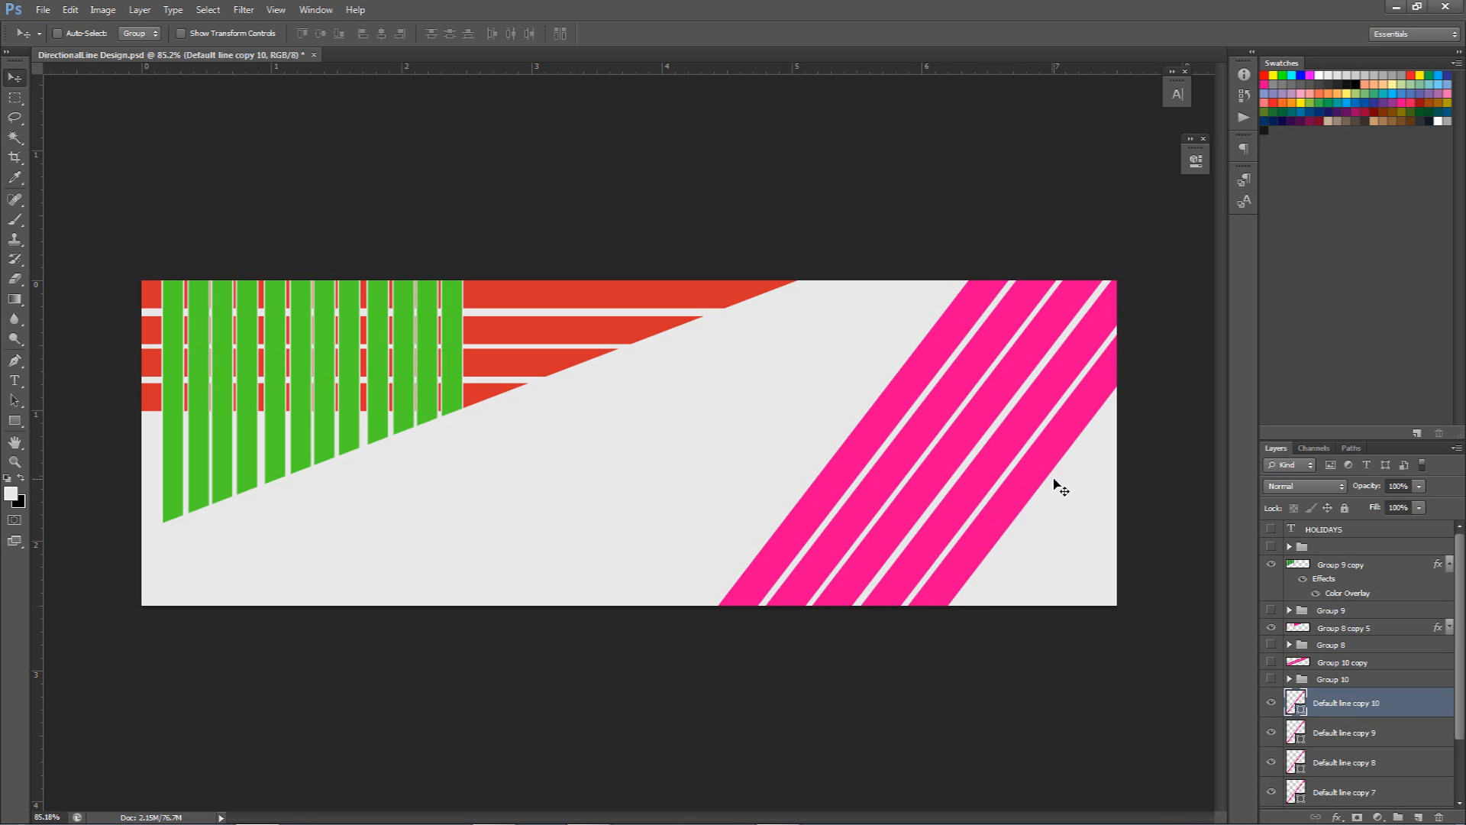
Group the five rising diagonal stripes, merge a duplicate of the group into one layer and hide the original group.
scroll(1368, 710, "down", 1)
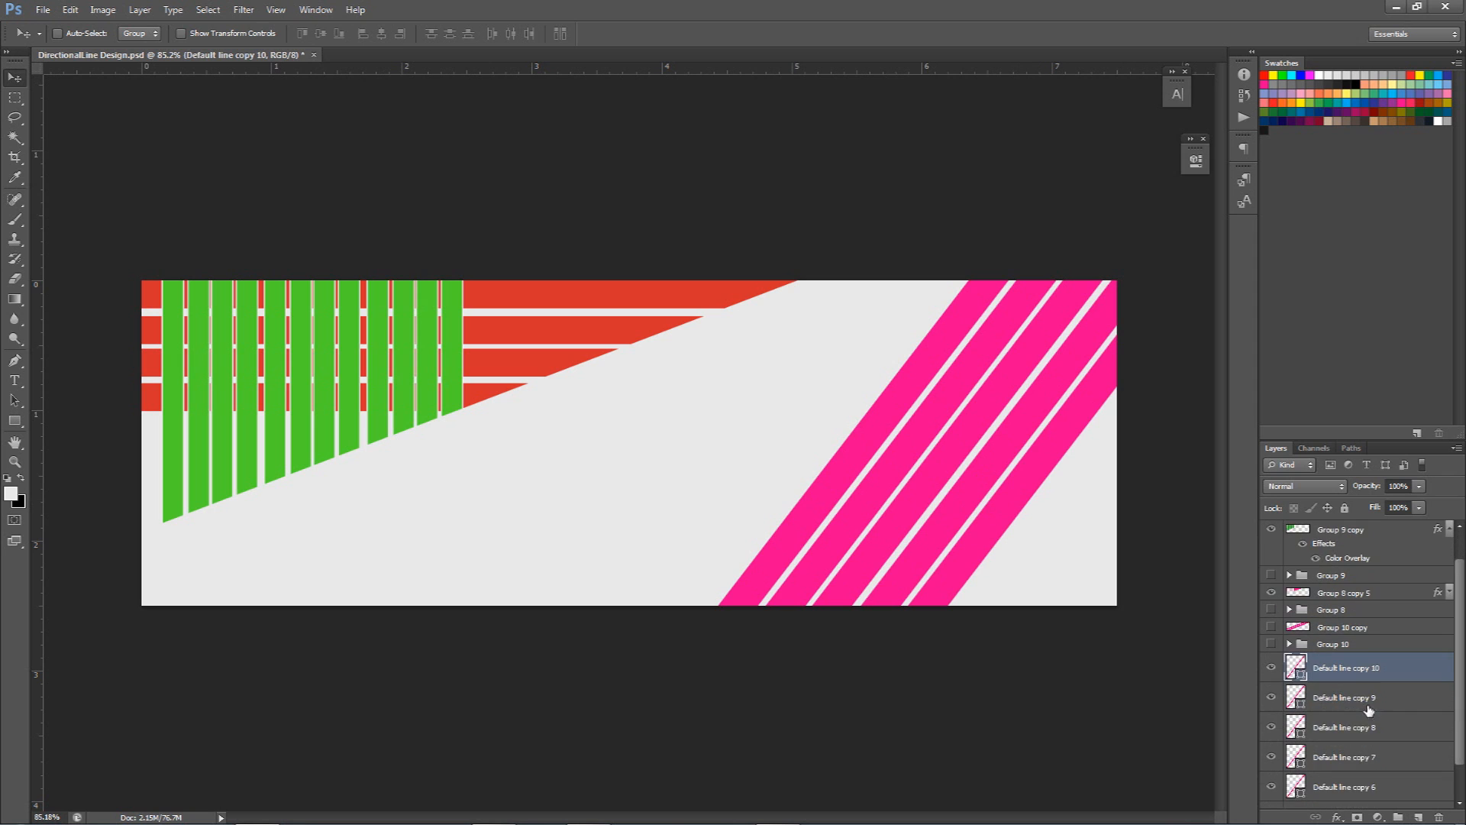
left_click(1332, 766, "shift")
scroll(1338, 764, "down", 1)
left_click(1343, 752, "shift")
key("ctrl+g")
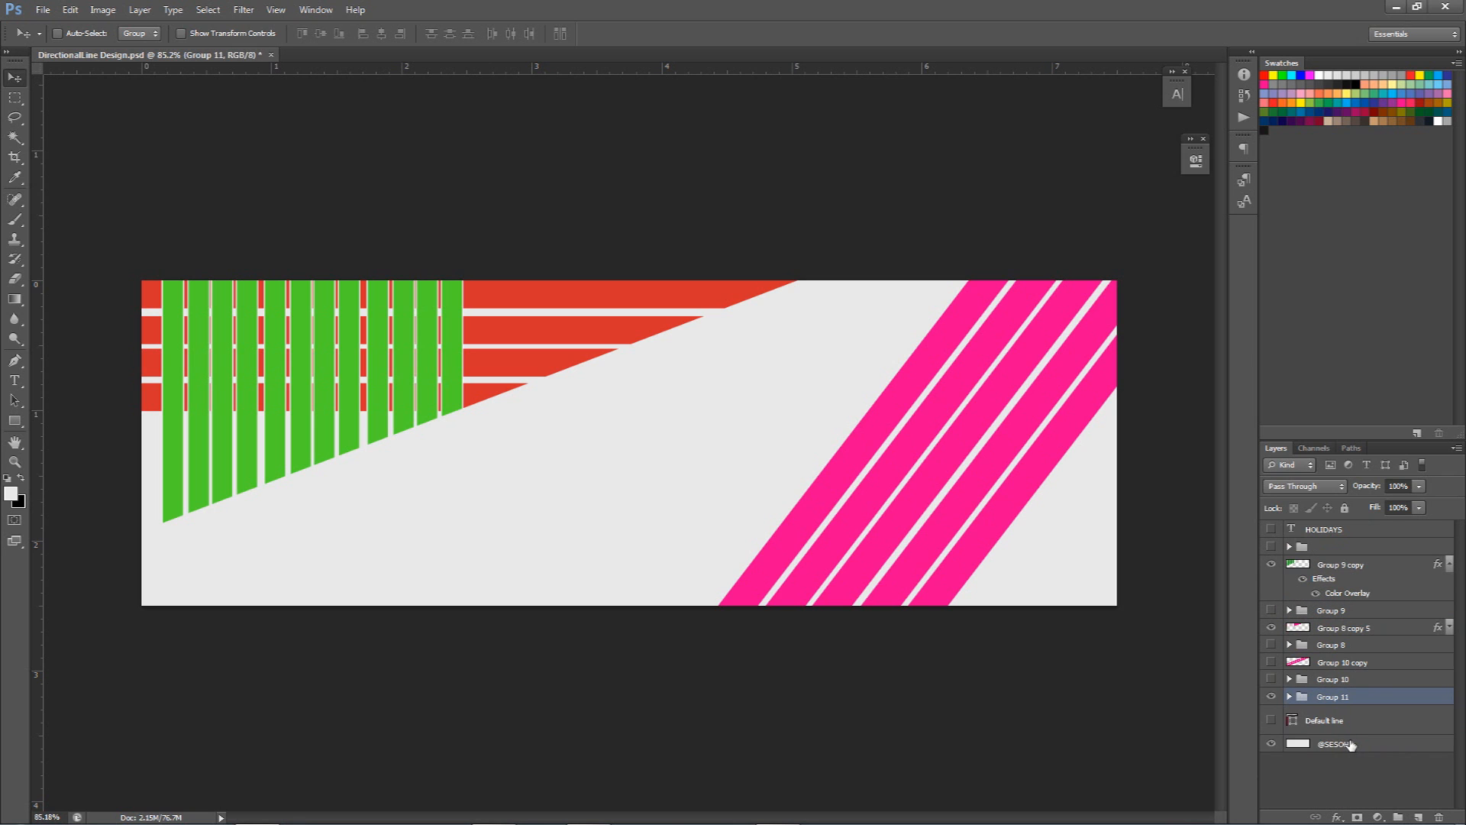
key("ctrl+j")
key("ctrl+e")
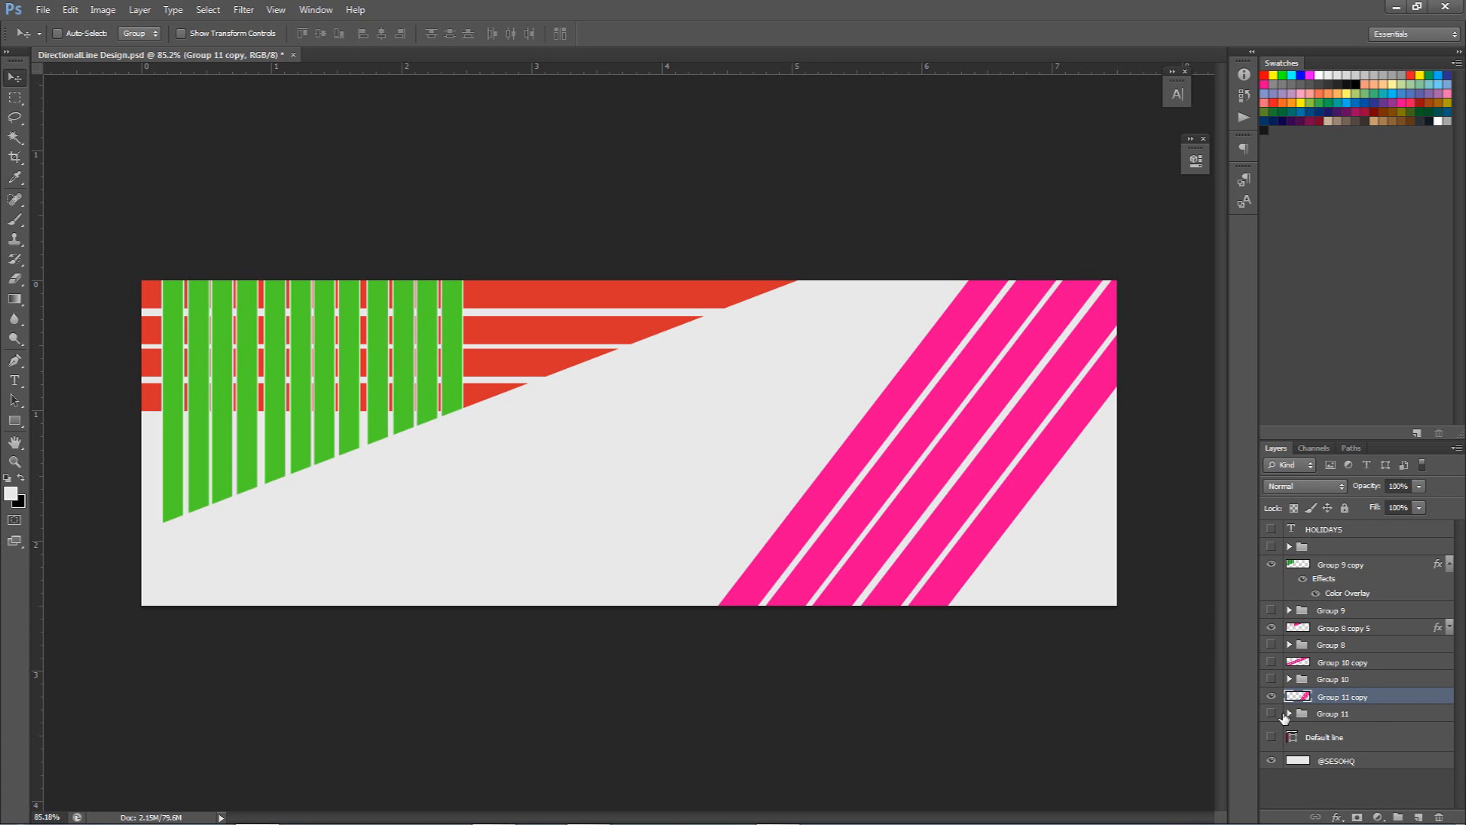
Duplicate the default line again and rotate the copy into a falling diagonal that crosses the rising stripes.
left_click(1317, 738)
key("ctrl+j")
left_click(1272, 737)
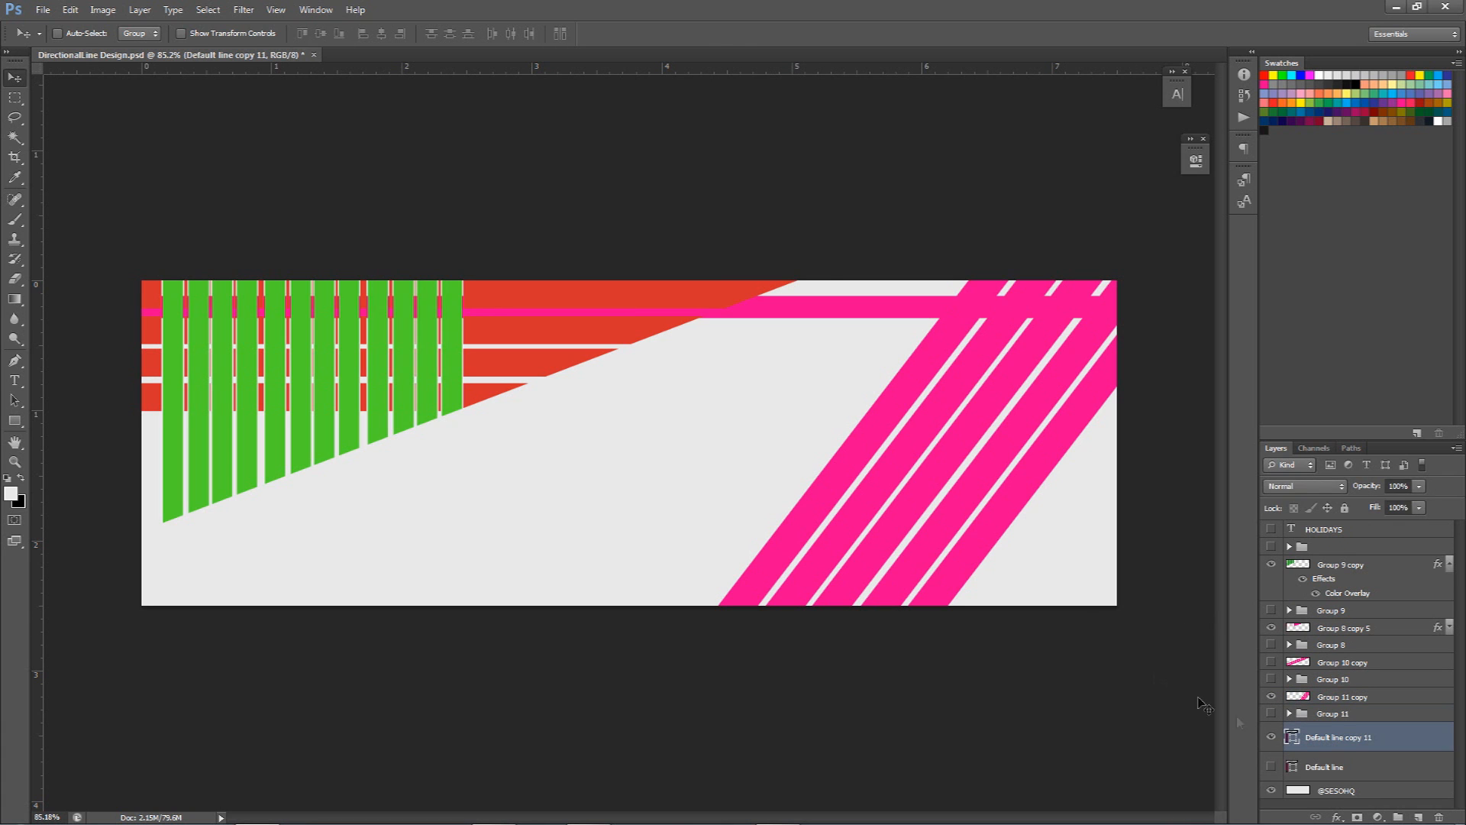
key("ctrl+t")
left_click_drag(803, 455, 954, 215)
left_click_drag(643, 313, 670, 323)
left_click_drag(534, 333, 669, 535)
left_click_drag(819, 485, 1028, 472)
key("Return")
key("ctrl+z")
key("ctrl+t")
left_click_drag(782, 485, 751, 373)
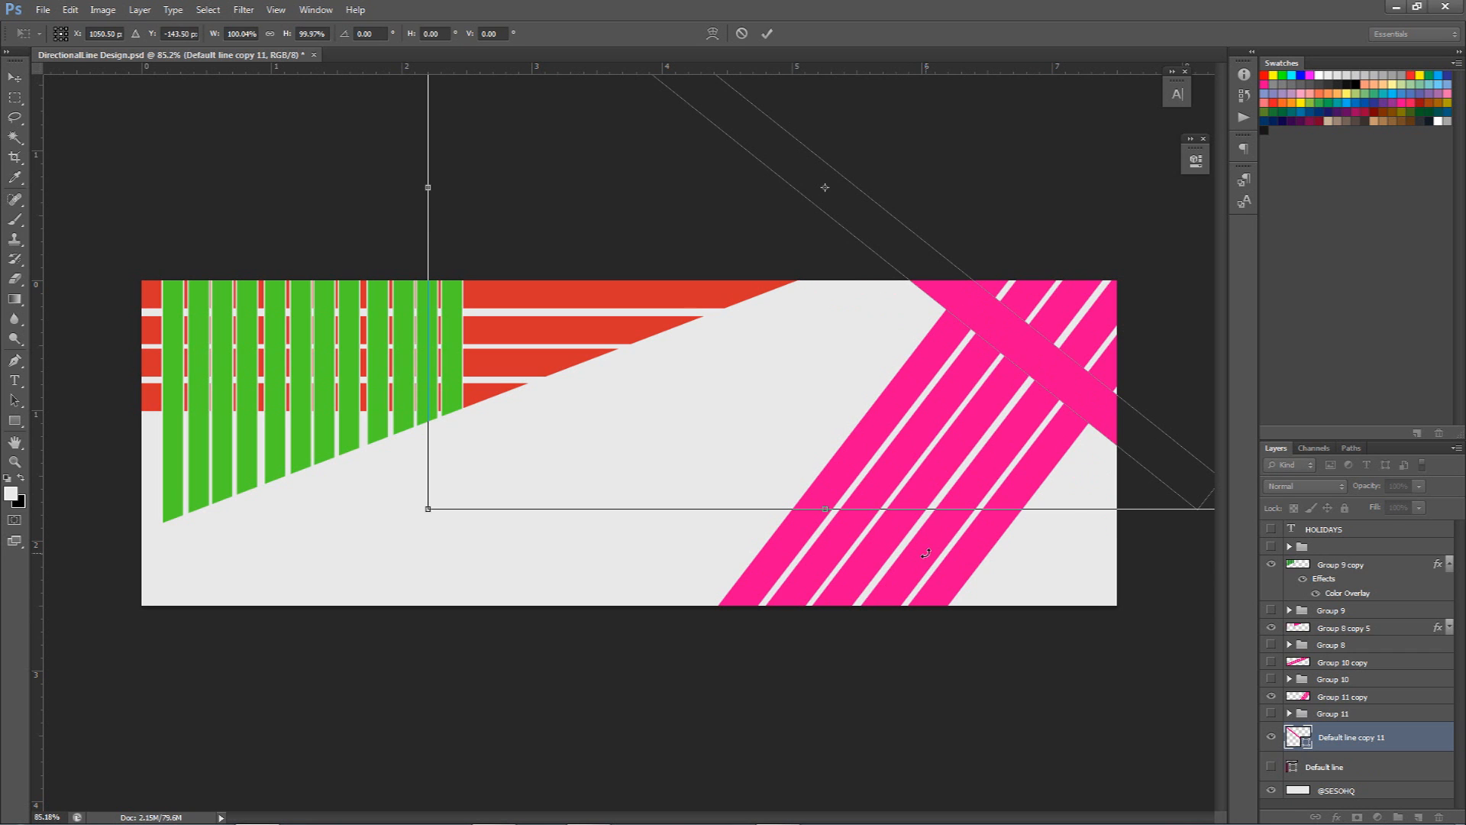
key("Return")
Rotate the falling diagonal stripe steeper and duplicate it into four parallel stripes crossing the rising ones.
left_click_drag(975, 523, 916, 709)
key("ctrl+t")
left_click_drag(280, 415, 398, 231)
key("Return")
mouse_move(870, 466)
left_mouse_down()
mouse_move(987, 478)
mouse_move(929, 487)
mouse_move(918, 467)
mouse_move(853, 493)
mouse_move(871, 479)
left_mouse_up()
key("ctrl+j")
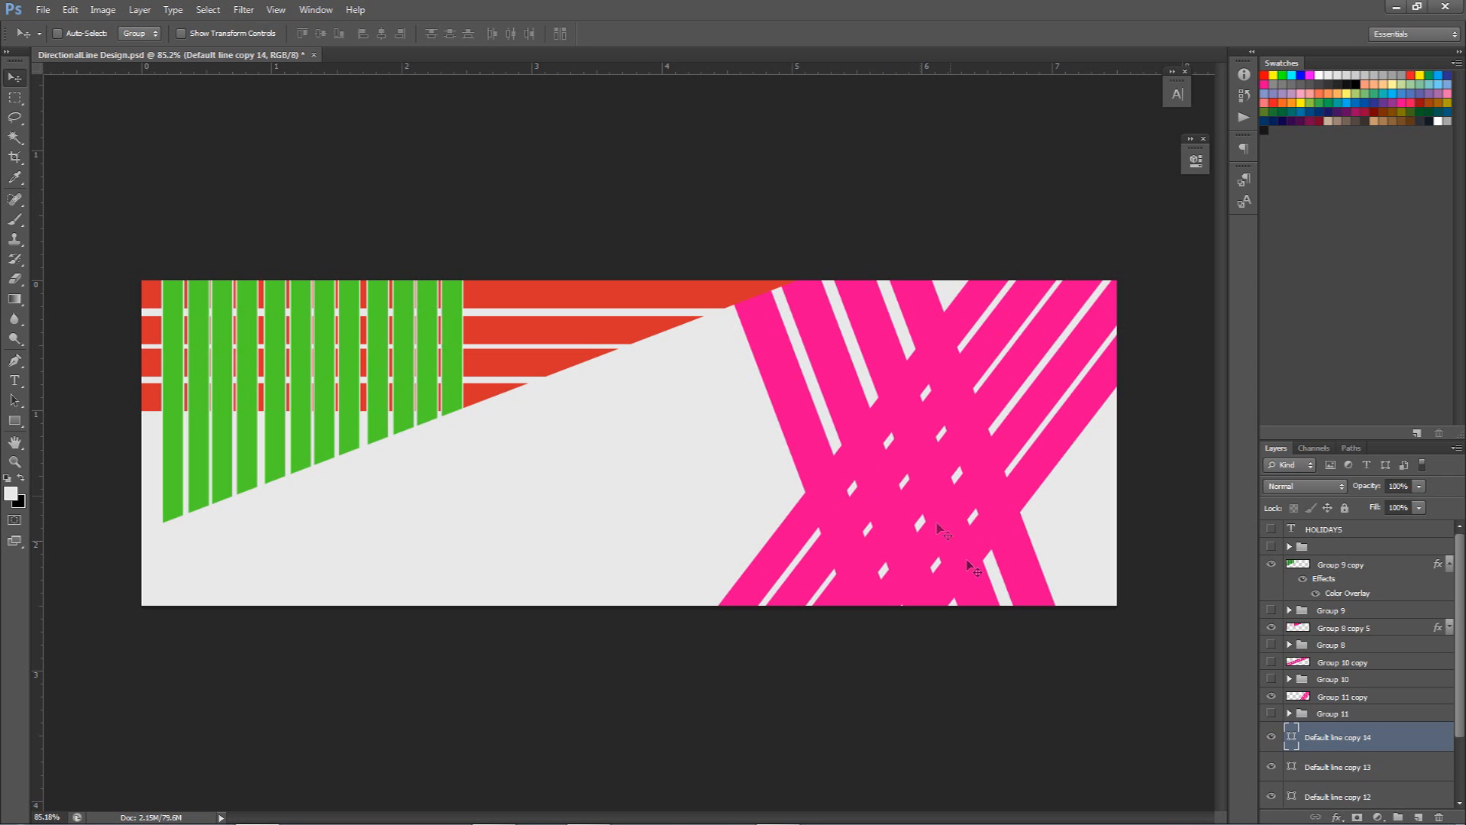
Group the four falling diagonal stripes, duplicate the group and merge the duplicate into a single layer.
scroll(1325, 753, "down", 2)
left_click(1325, 754, "shift")
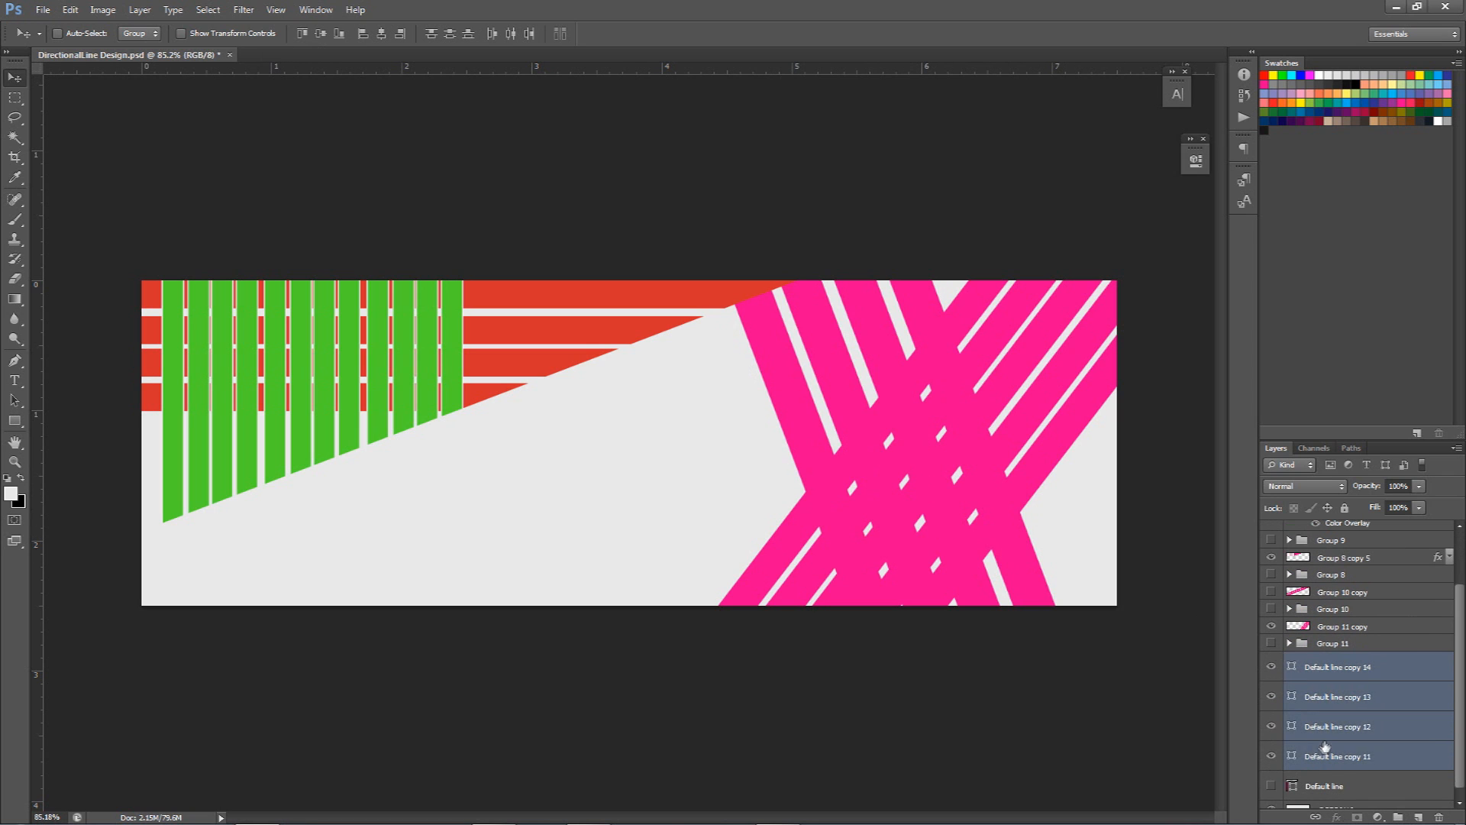
key("ctrl+g")
key("ctrl+j")
key("ctrl+e")
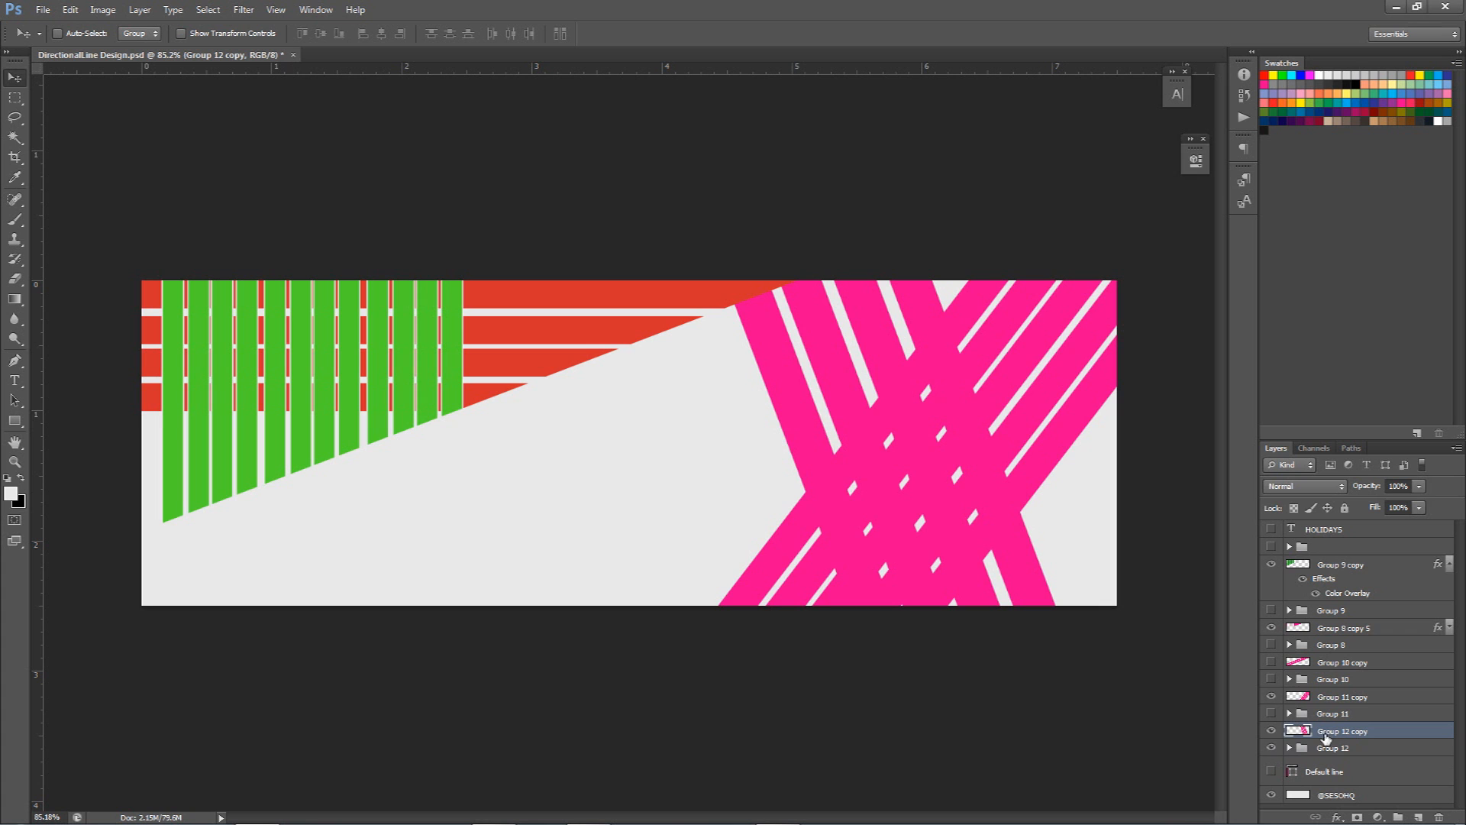
Apply a Color Overlay to the merged rising diagonal stripes with the green sampled from the vertical stripes.
double_click(1394, 697)
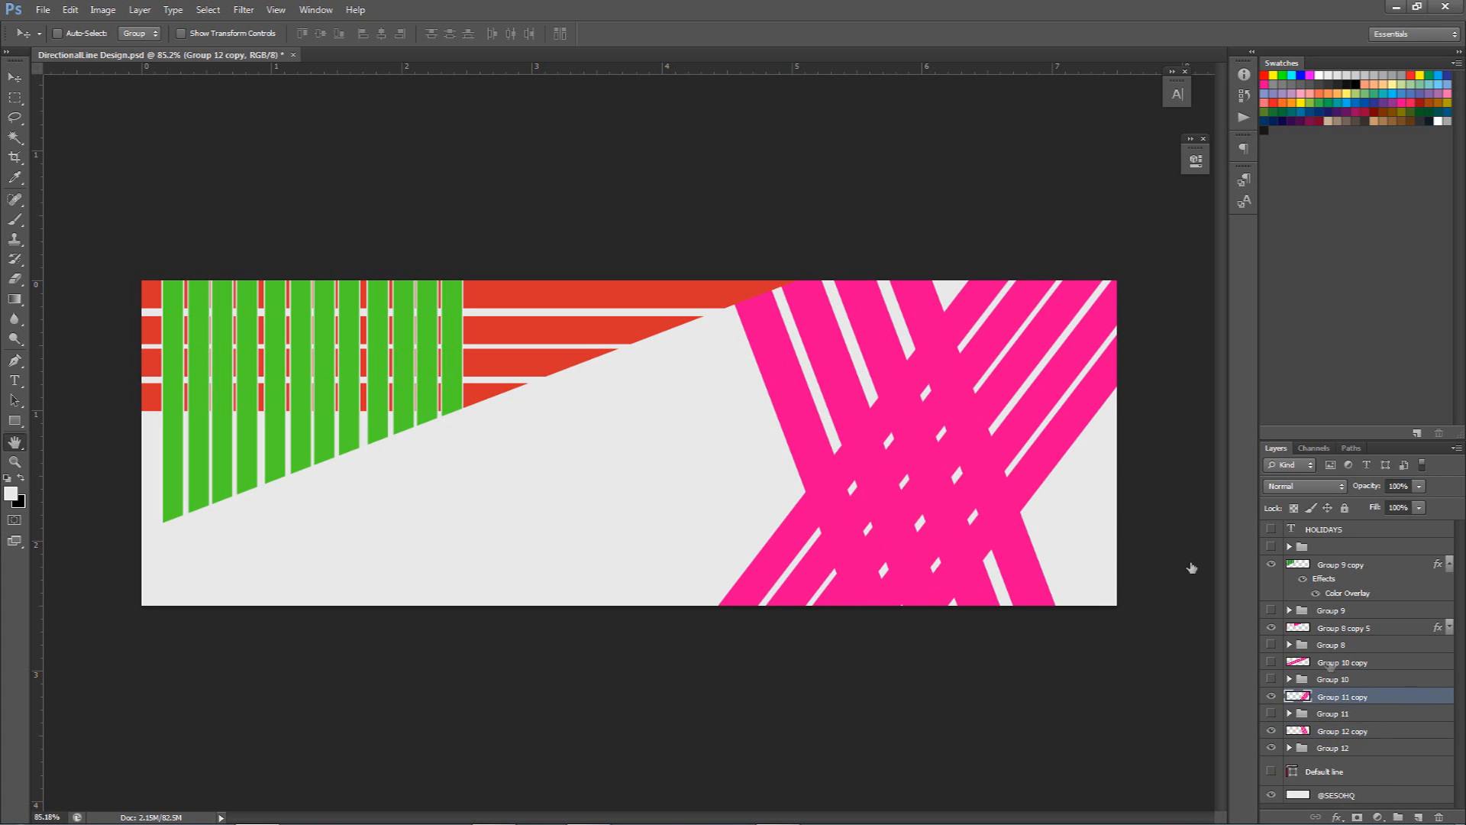
left_click(935, 638)
left_click(1202, 507)
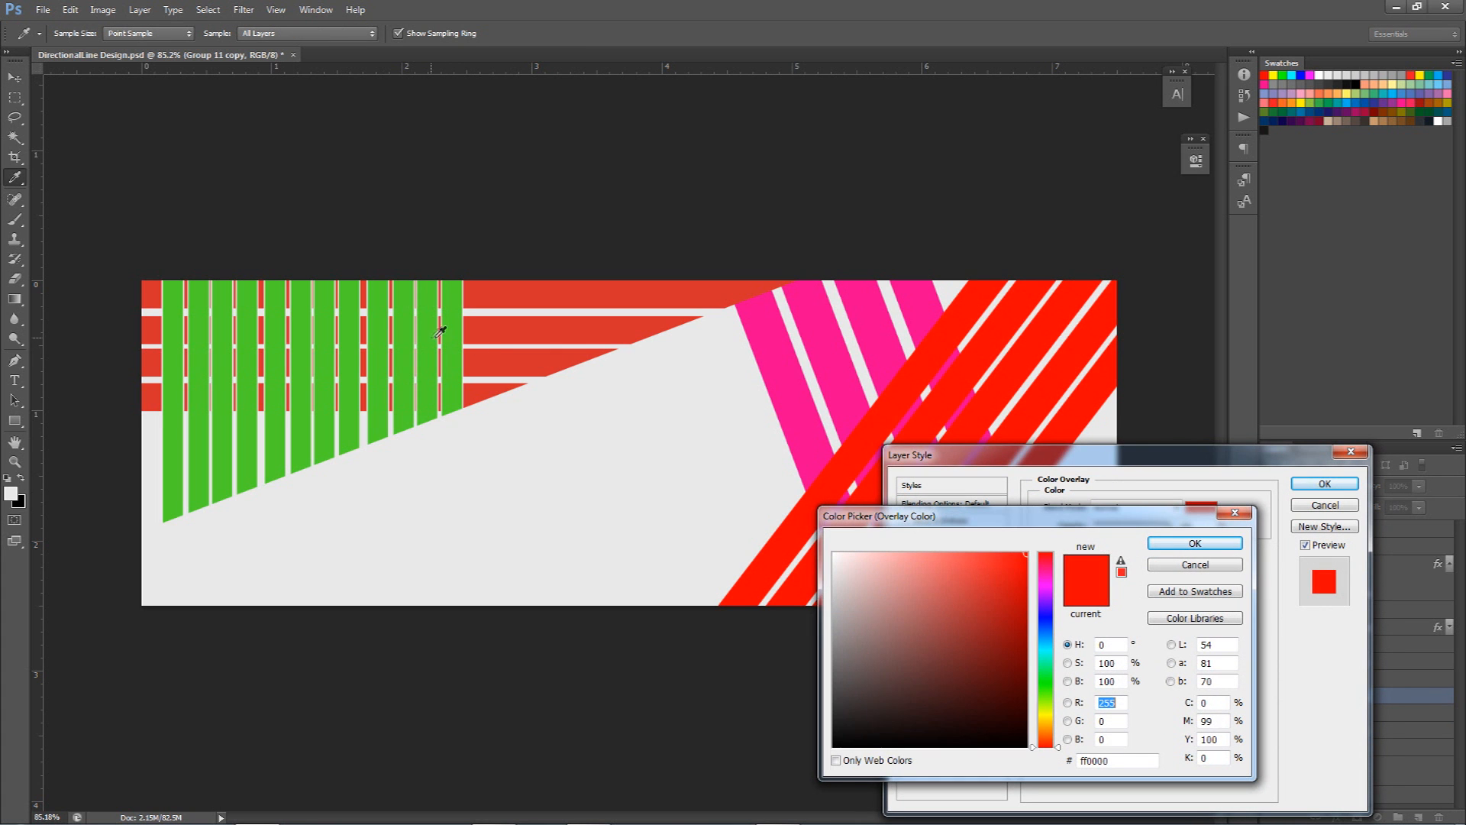
left_click(446, 336)
left_click(1199, 542)
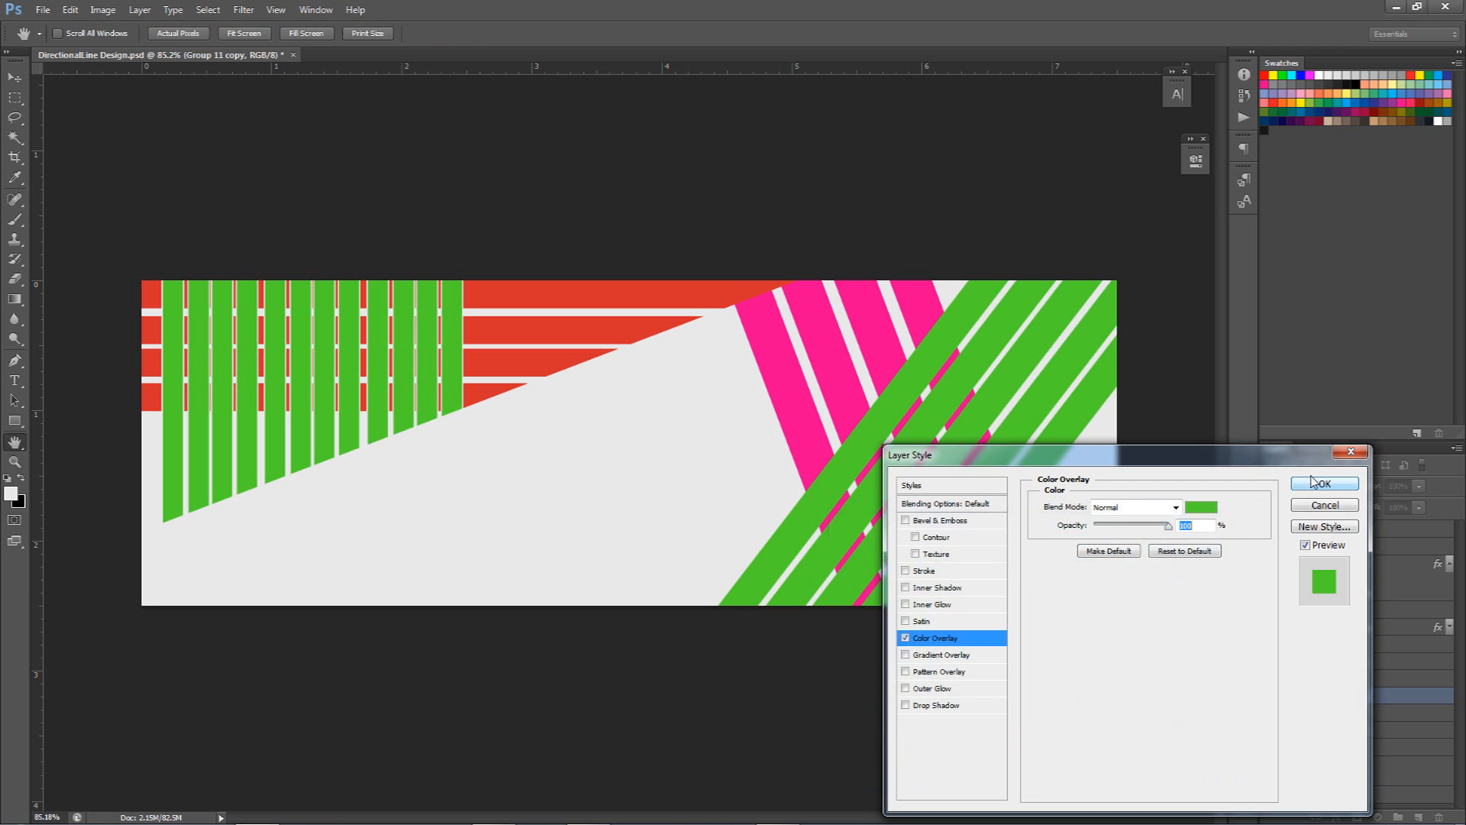
left_click(1325, 484)
Apply a Color Overlay to the merged falling diagonal stripes with the red sampled from the horizontal stripes.
left_click(1331, 766)
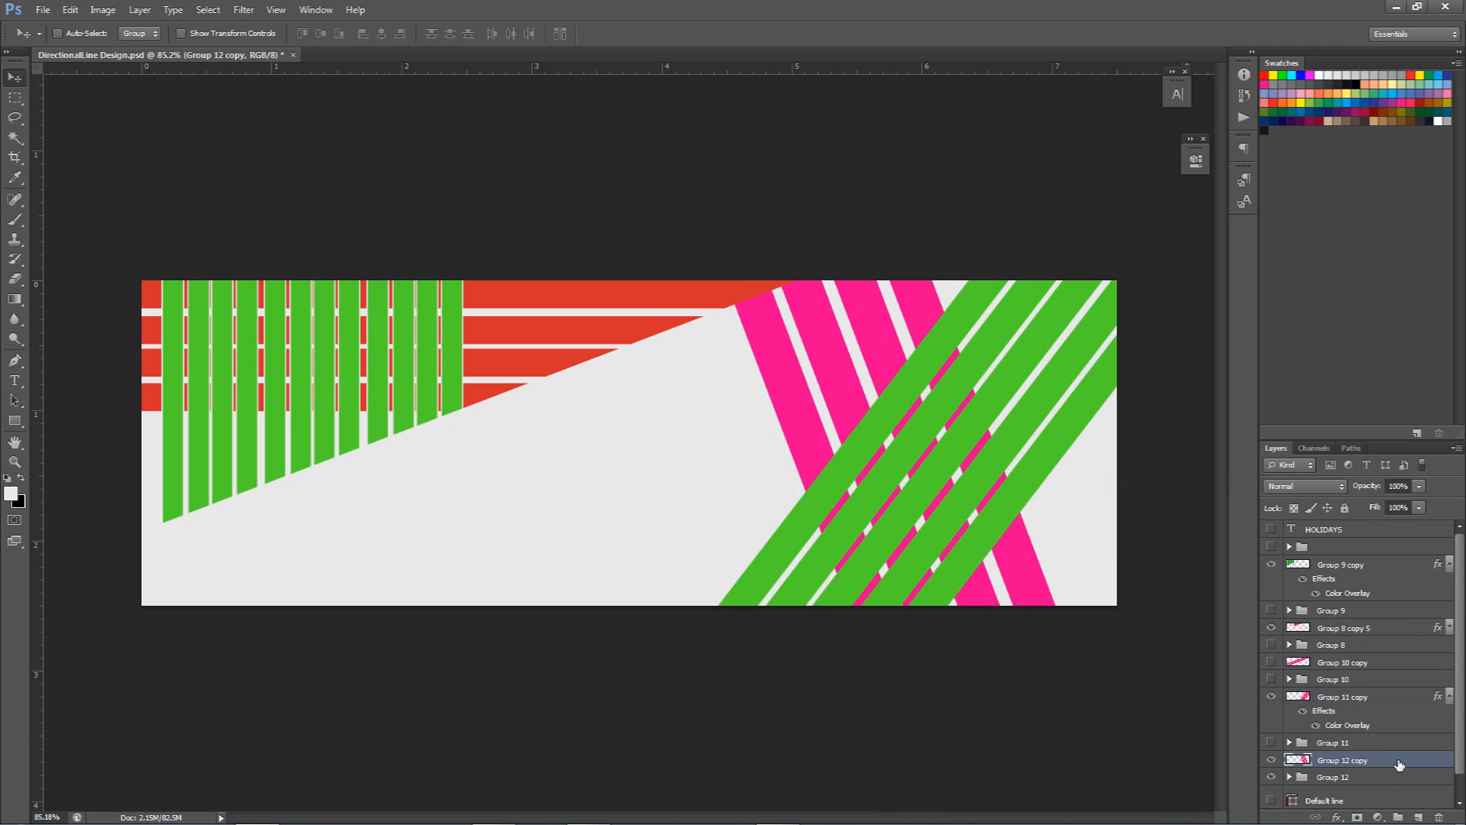
double_click(1399, 765)
left_click(914, 656)
left_click(906, 655)
left_click(935, 638)
left_click(1202, 506)
left_click(680, 278)
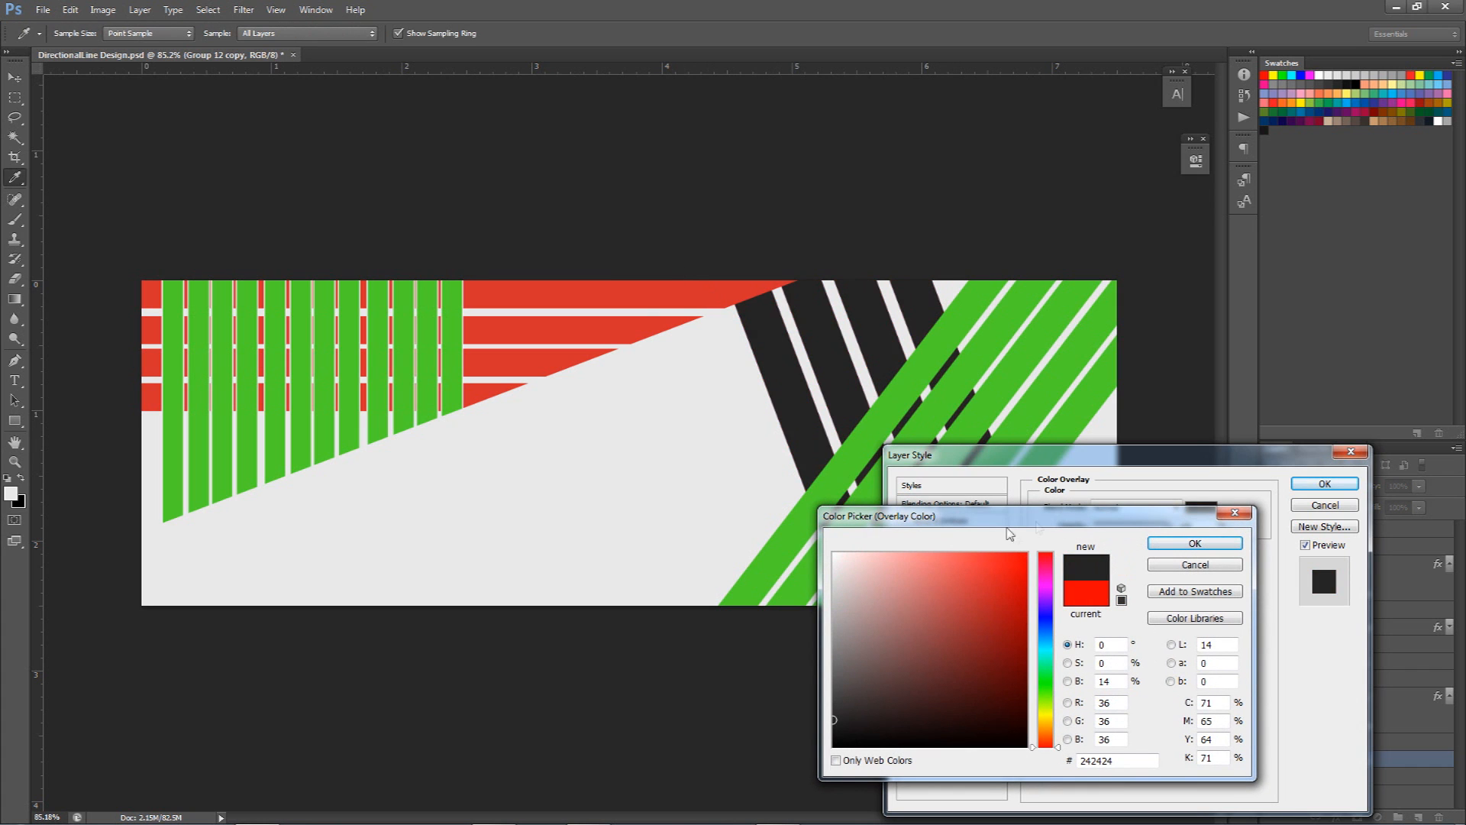
left_click(634, 286)
left_click(1195, 543)
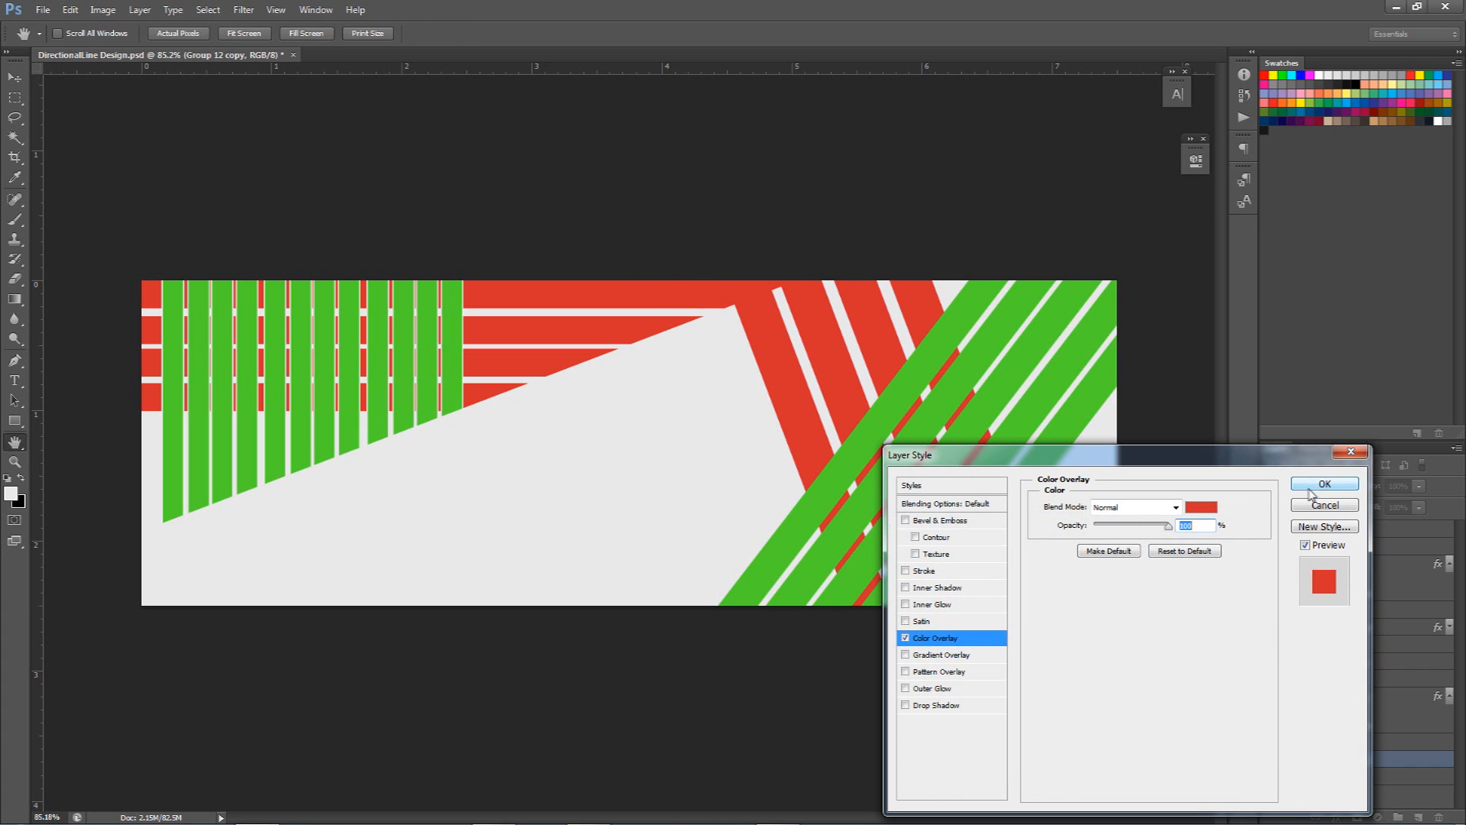
key("Return")
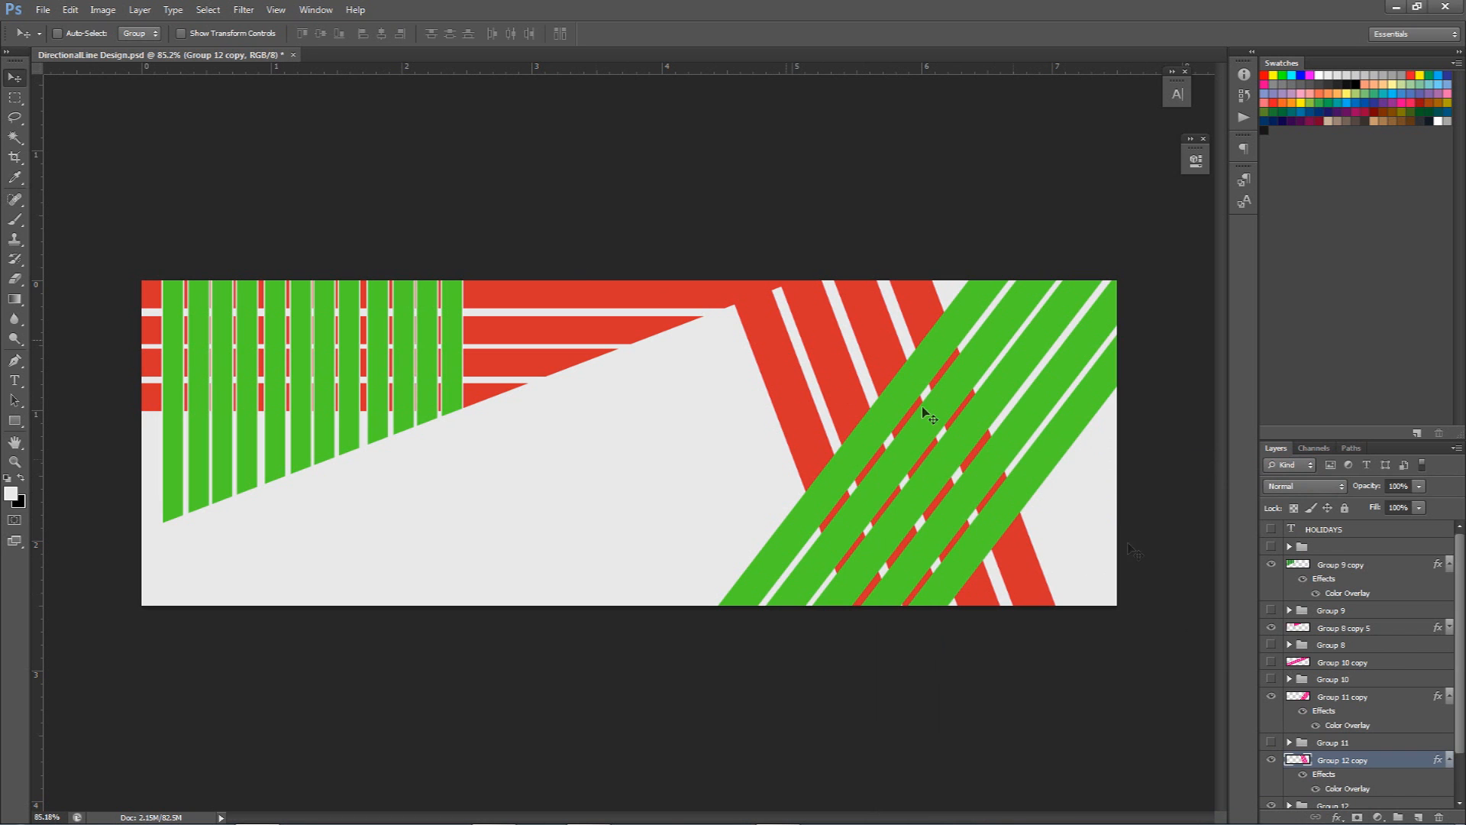
Compare the crossing diagonal stripes with the finished reference artwork and inspect the green and red stripe layers separately.
left_click(1272, 547)
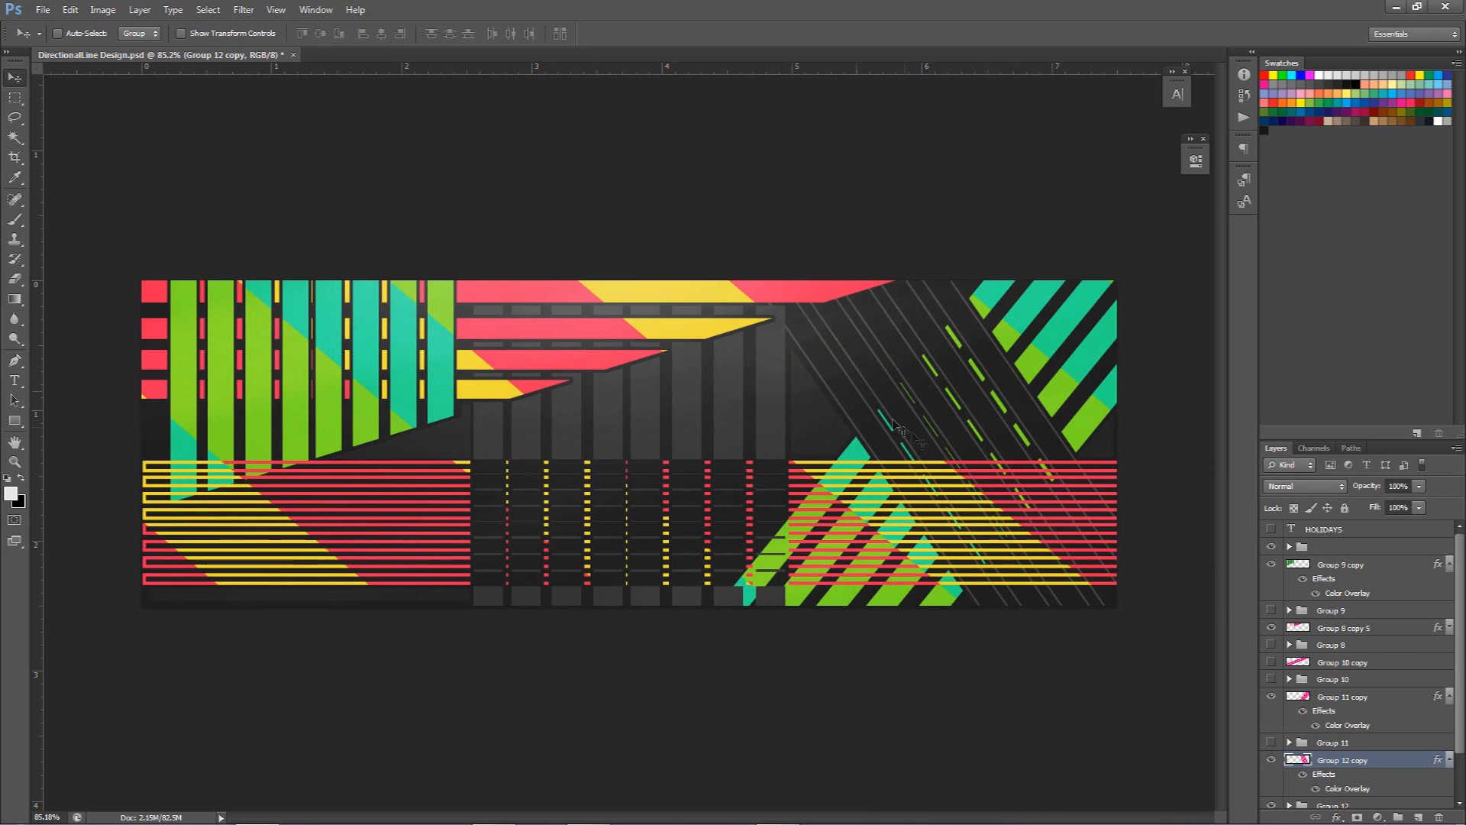
left_click(1271, 547)
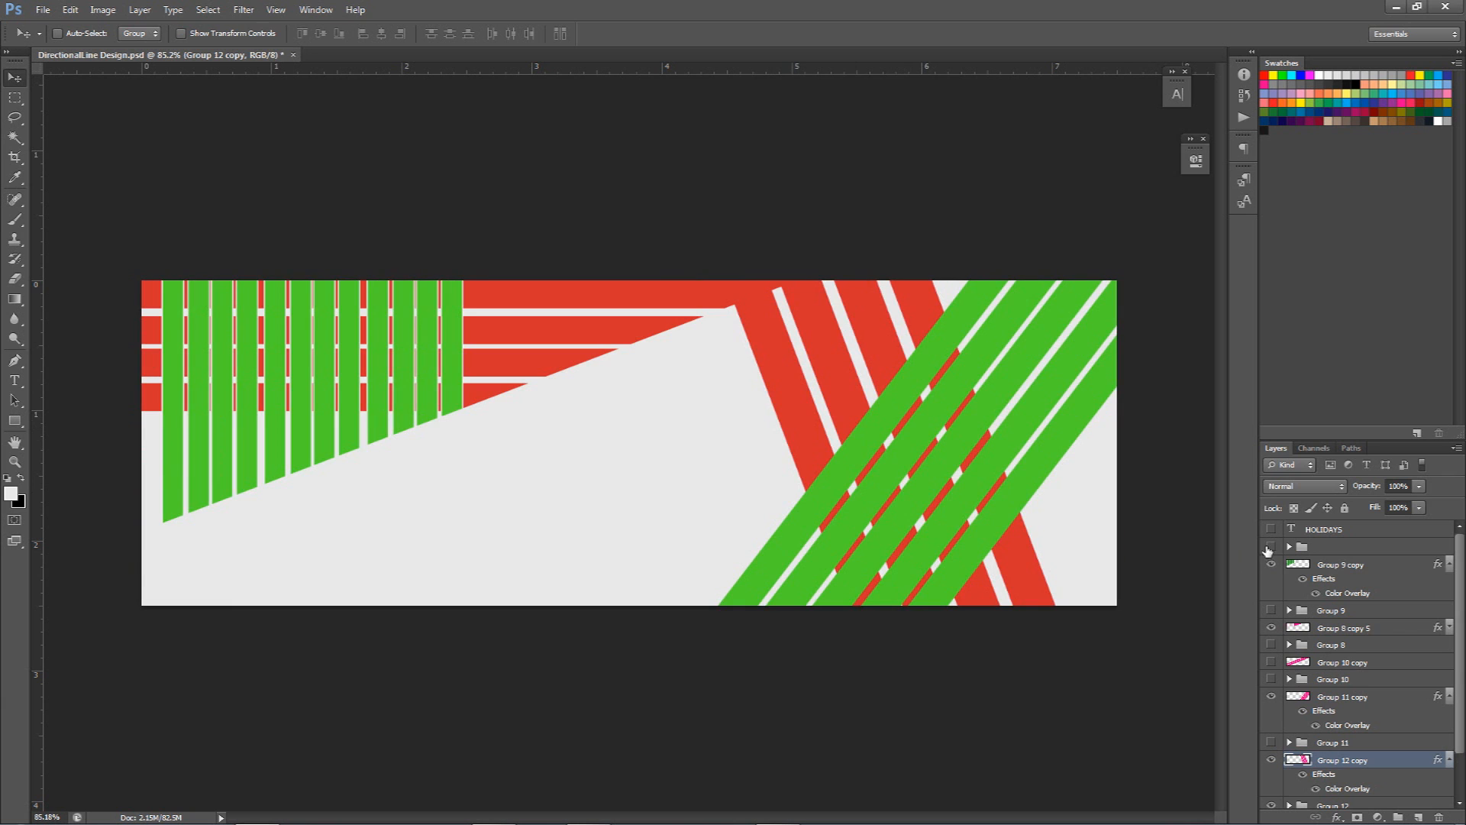
left_click(208, 9)
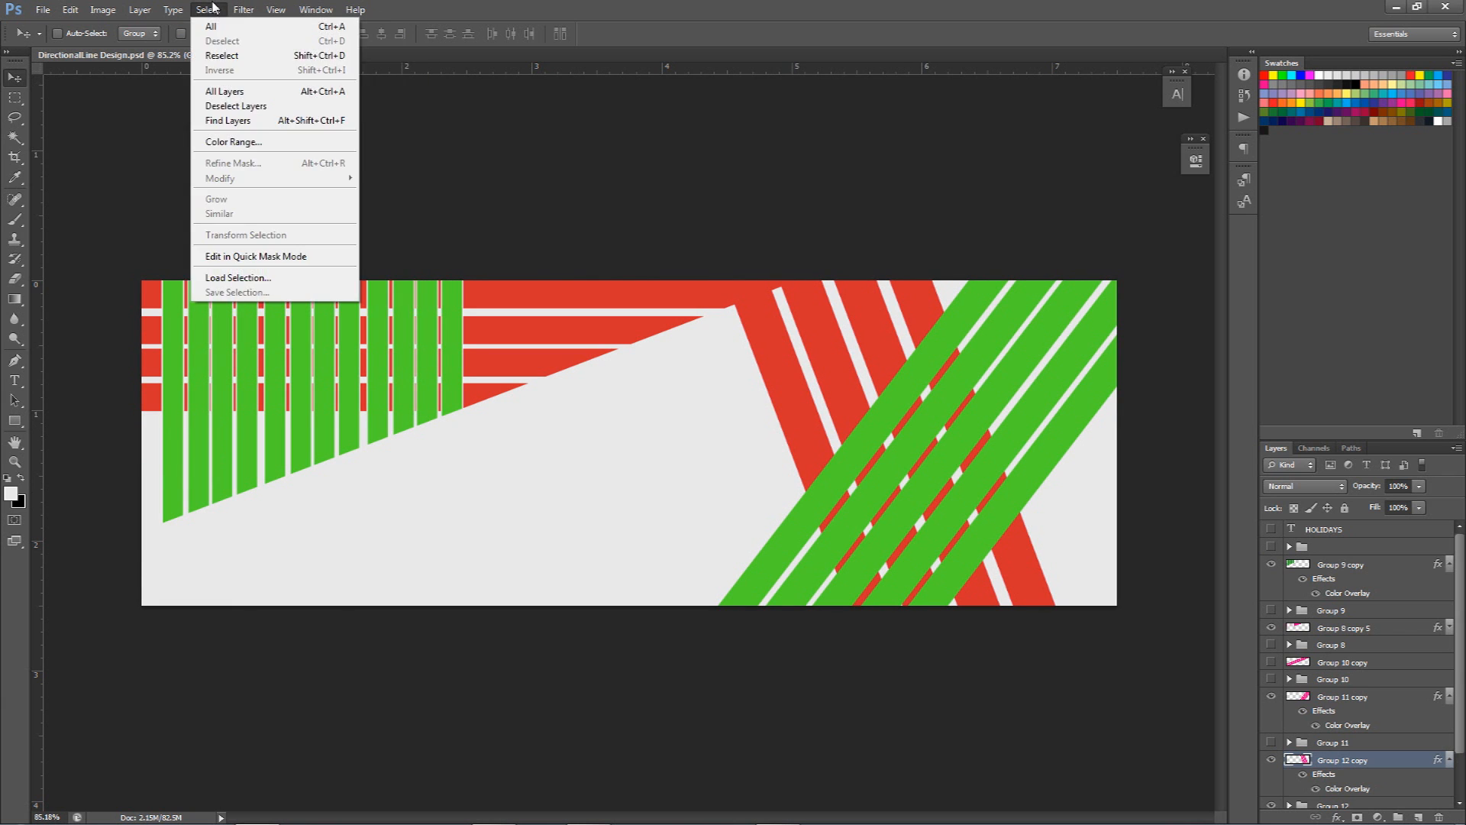
left_click(1322, 701)
left_click(1313, 699)
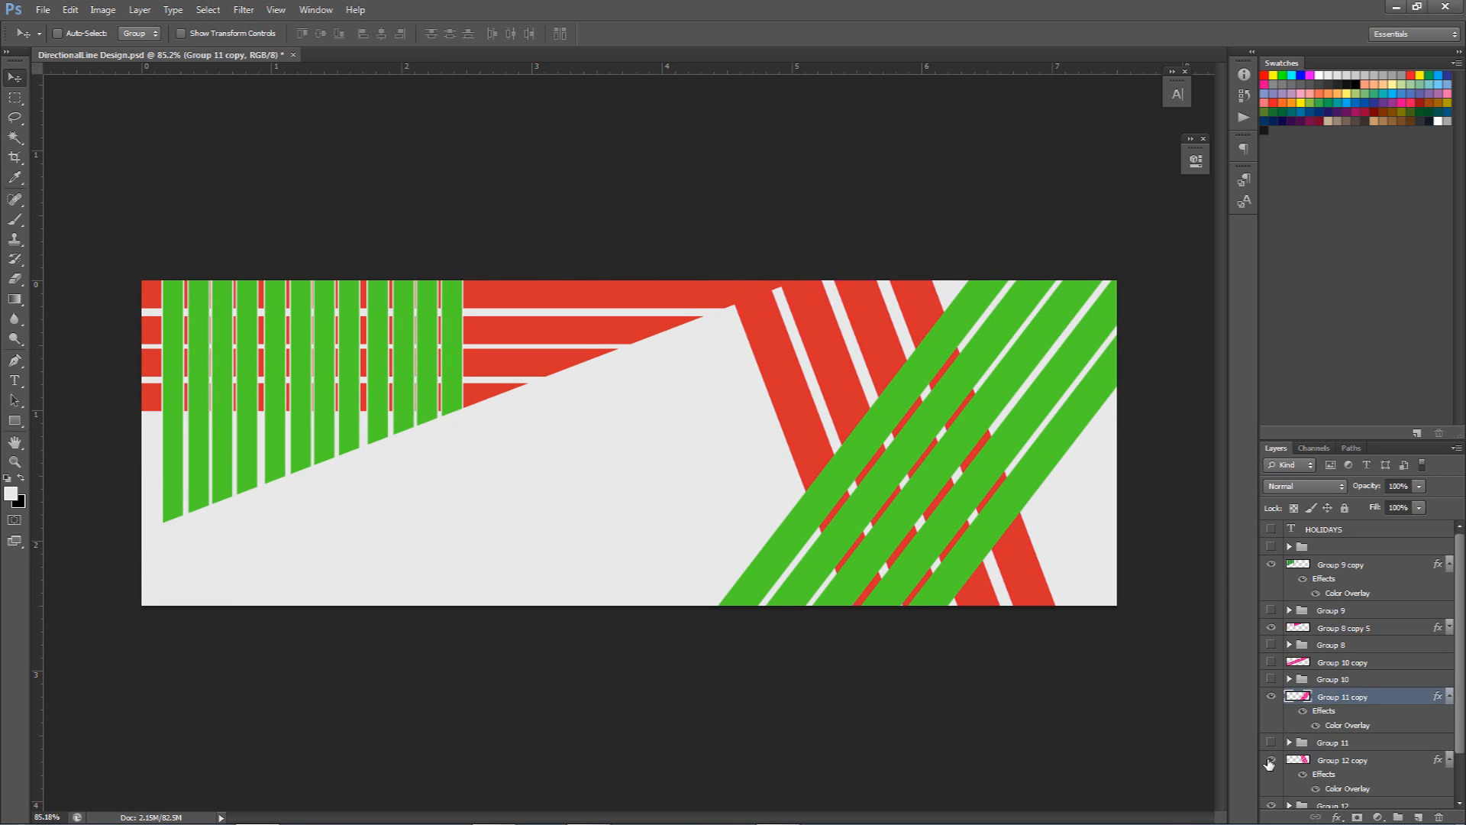
left_click(1271, 760)
left_click(1271, 697)
left_click(1271, 696)
scroll(1297, 769, "down", 2)
left_click(1272, 725)
left_click(1271, 725)
Load the merged red diagonal stripes as a selection and contract the selection by 5 pixels.
left_click(1299, 725, "ctrl")
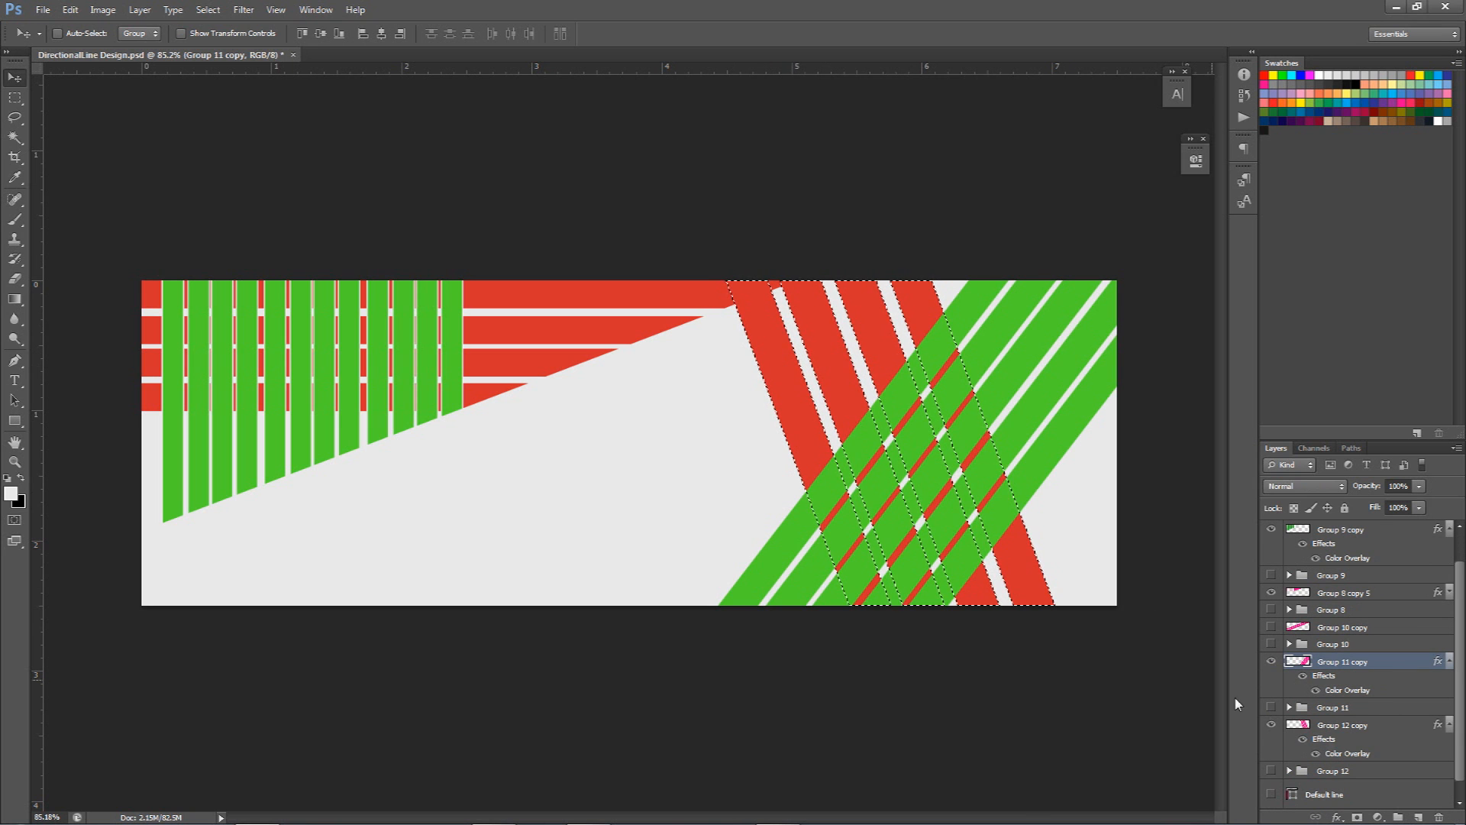
left_click(208, 9)
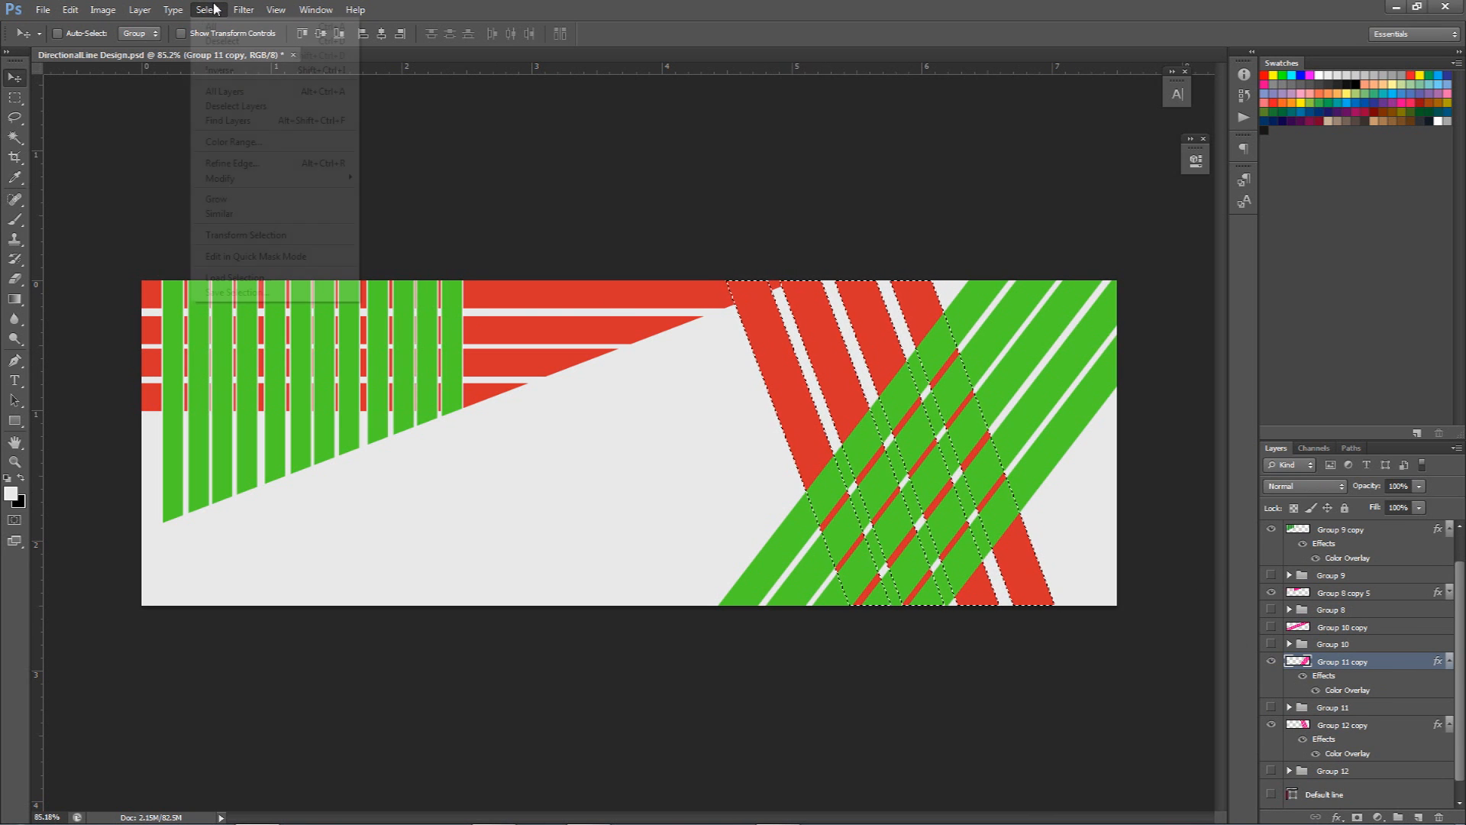
mouse_move(336, 178)
left_click(389, 221)
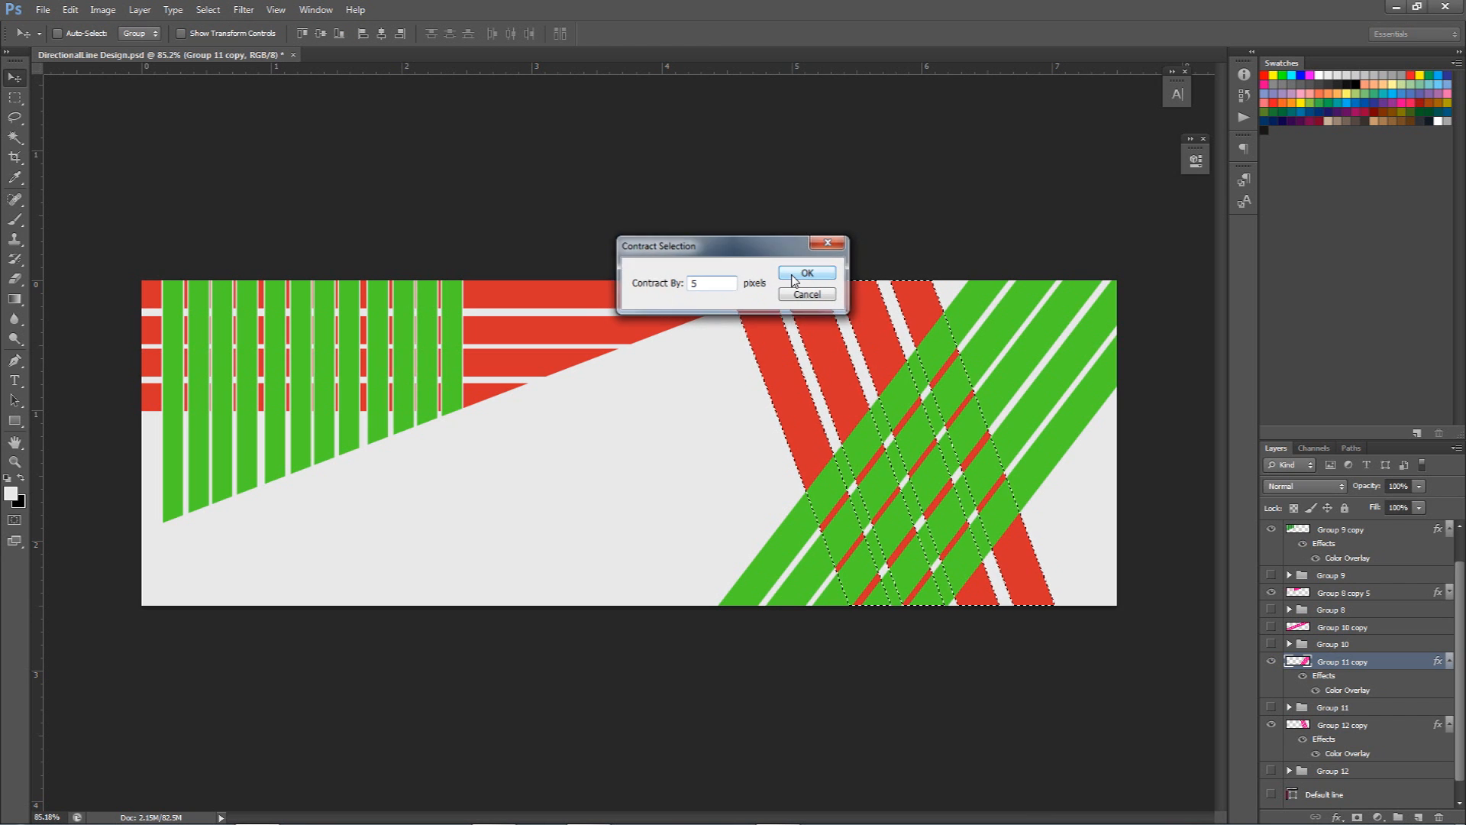
left_click(806, 273)
Try to delete the contracted selection from the green diagonal stripes.
scroll(764, 335, "up", 3)
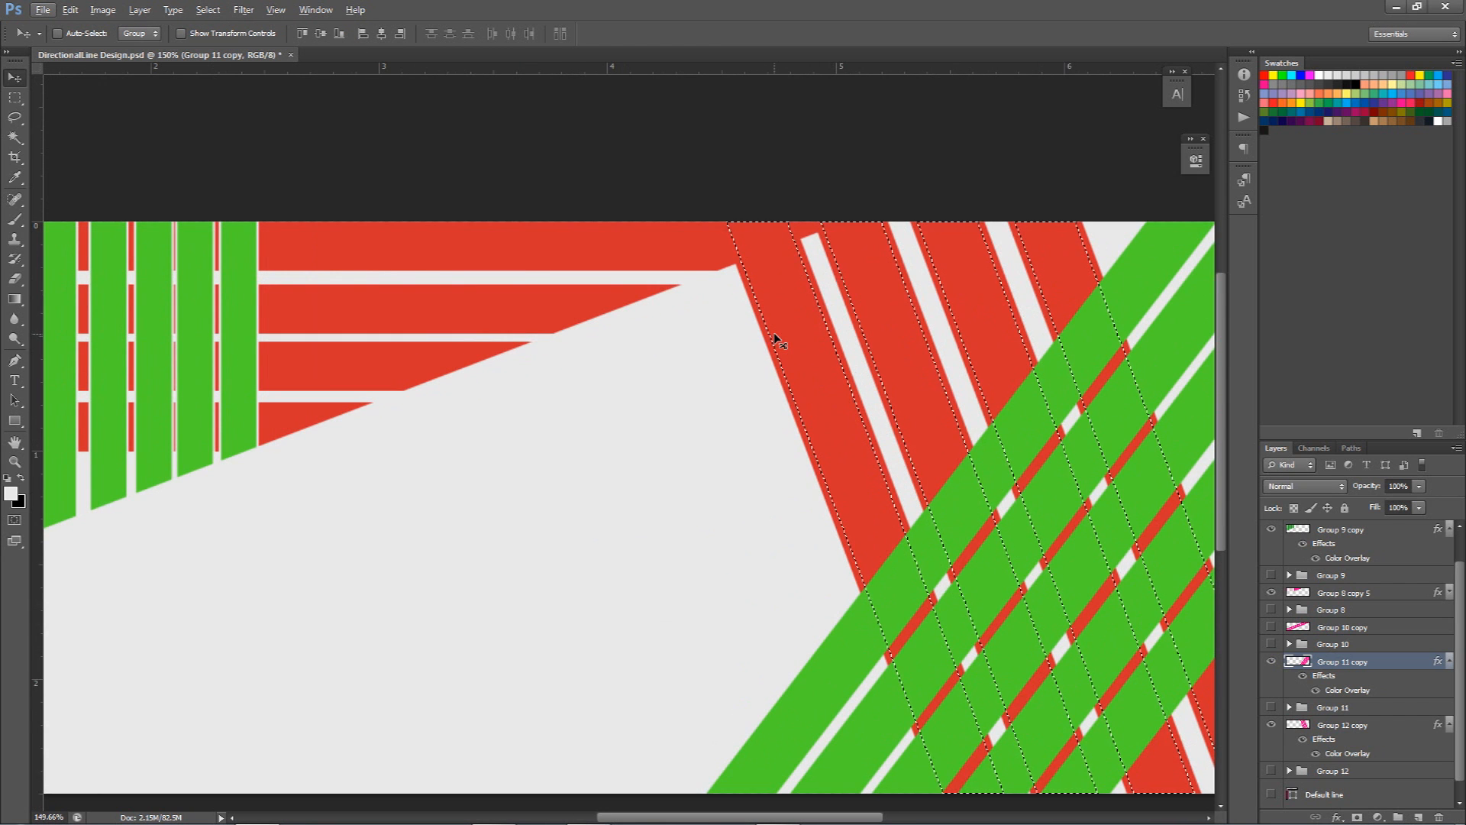
key("Delete")
key("ctrl+z")
Delete the contracted selection from the red diagonal stripes so only their thin edge lines remain, and clear the selection.
left_click(1272, 661)
left_click(1272, 661)
left_click(1271, 725)
left_click(1270, 725)
left_click(1334, 729)
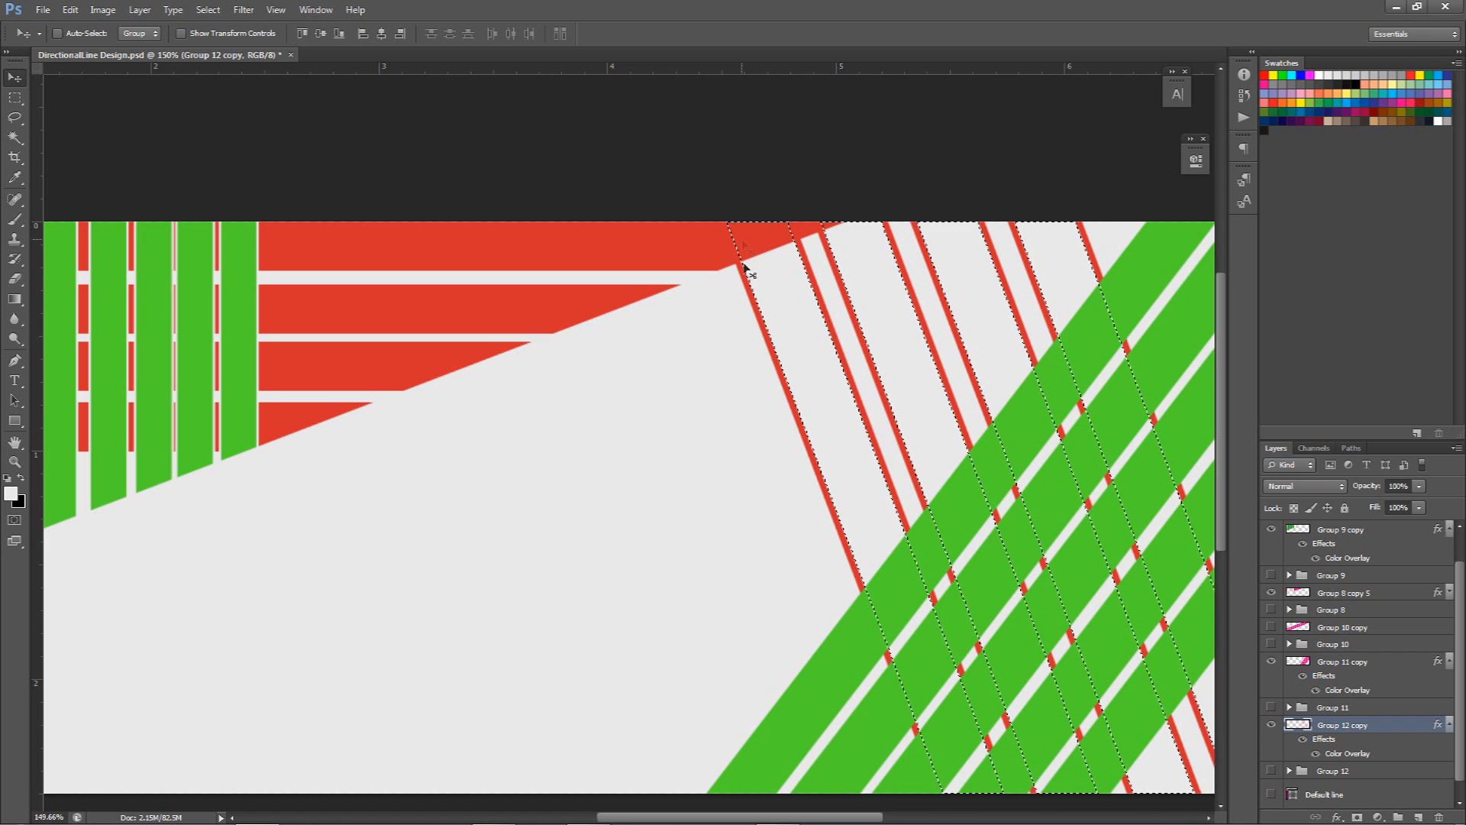
scroll(747, 272, "up", 3)
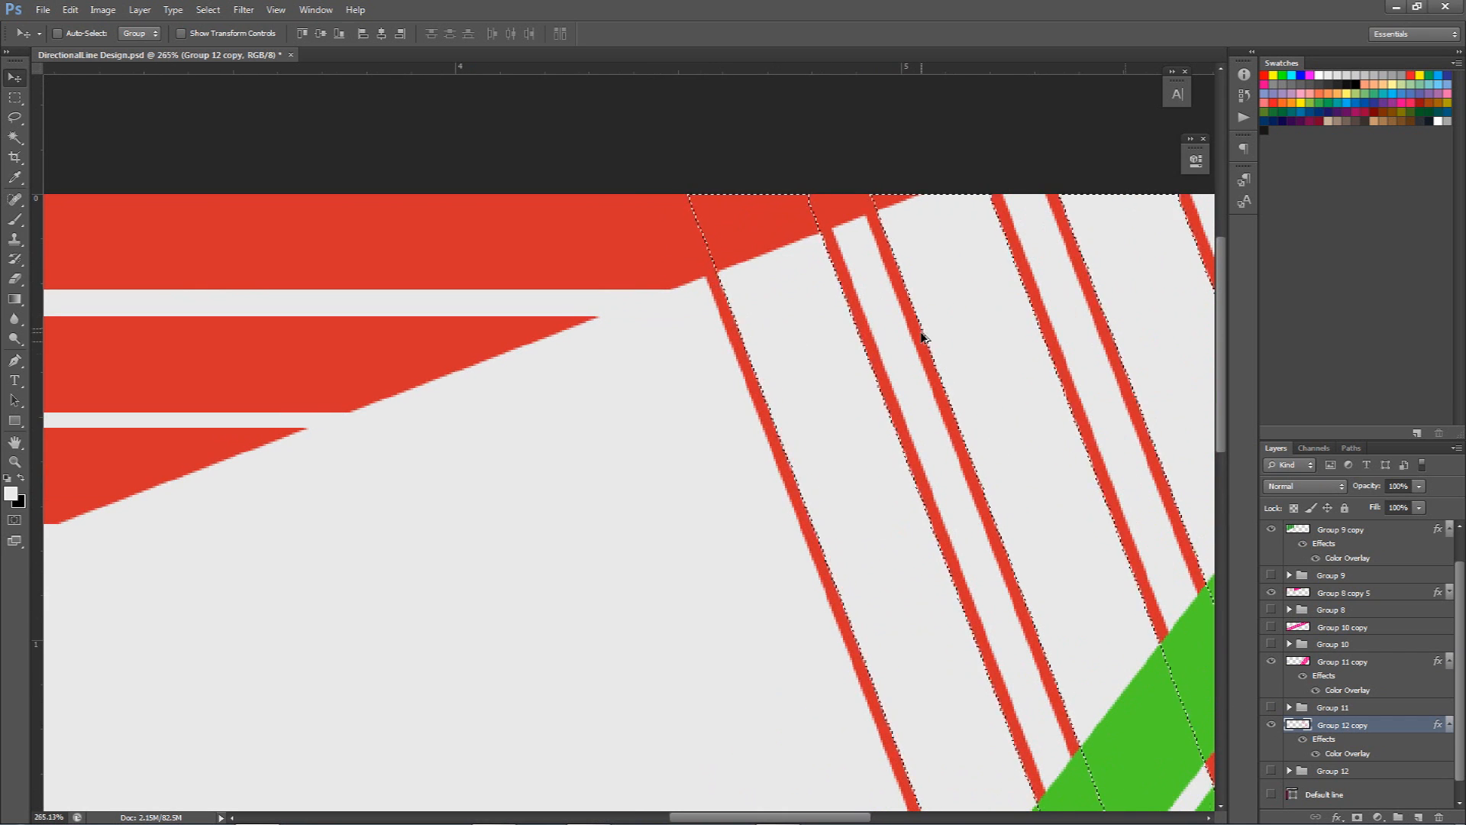
scroll(916, 327, "down", 3)
scroll(950, 443, "down", 2)
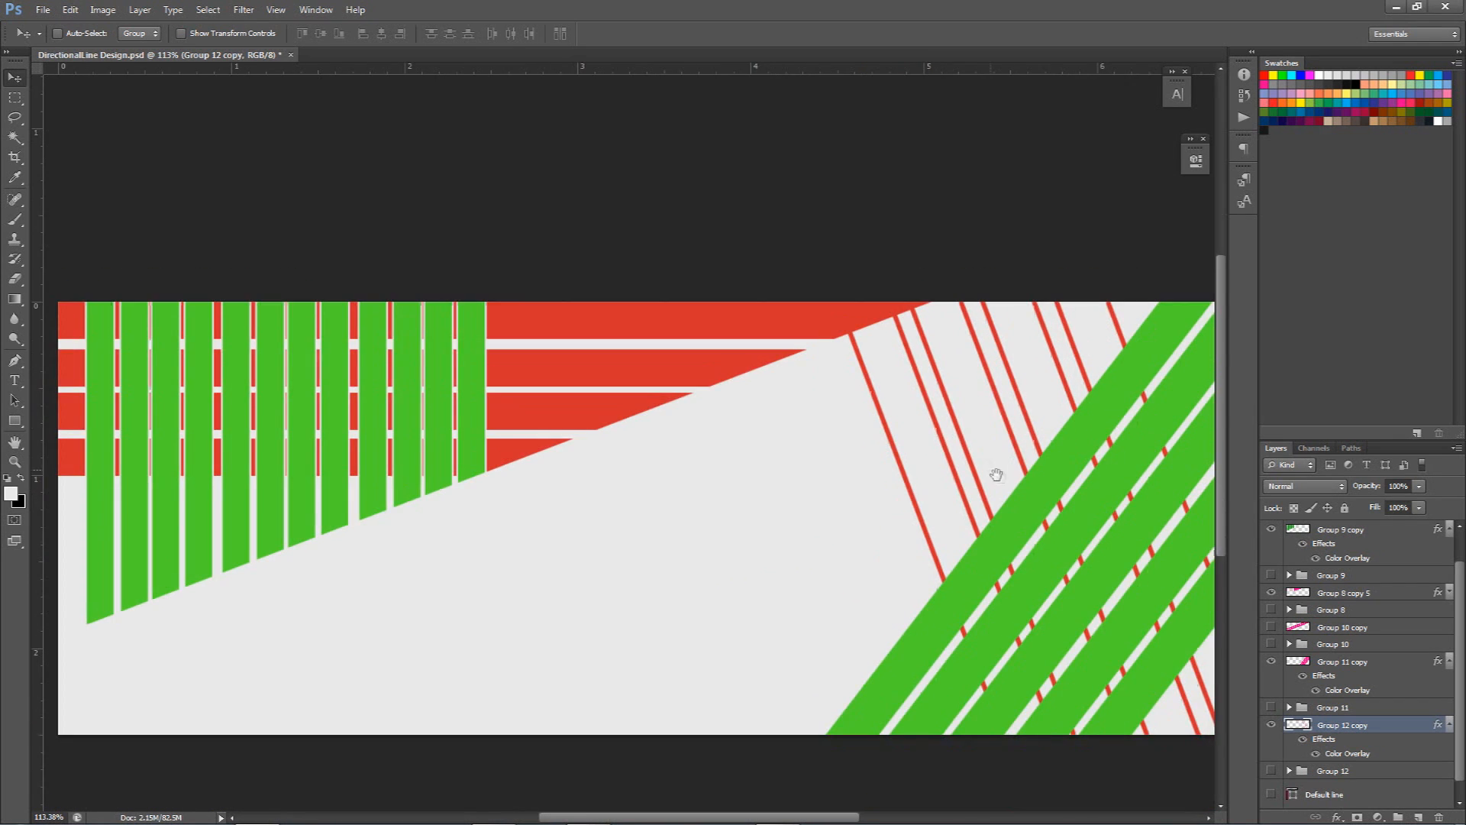
Load the thin red diagonal lines as a selection and expand that selection outward.
left_click(1303, 729, "ctrl")
left_click(208, 9)
mouse_move(305, 177)
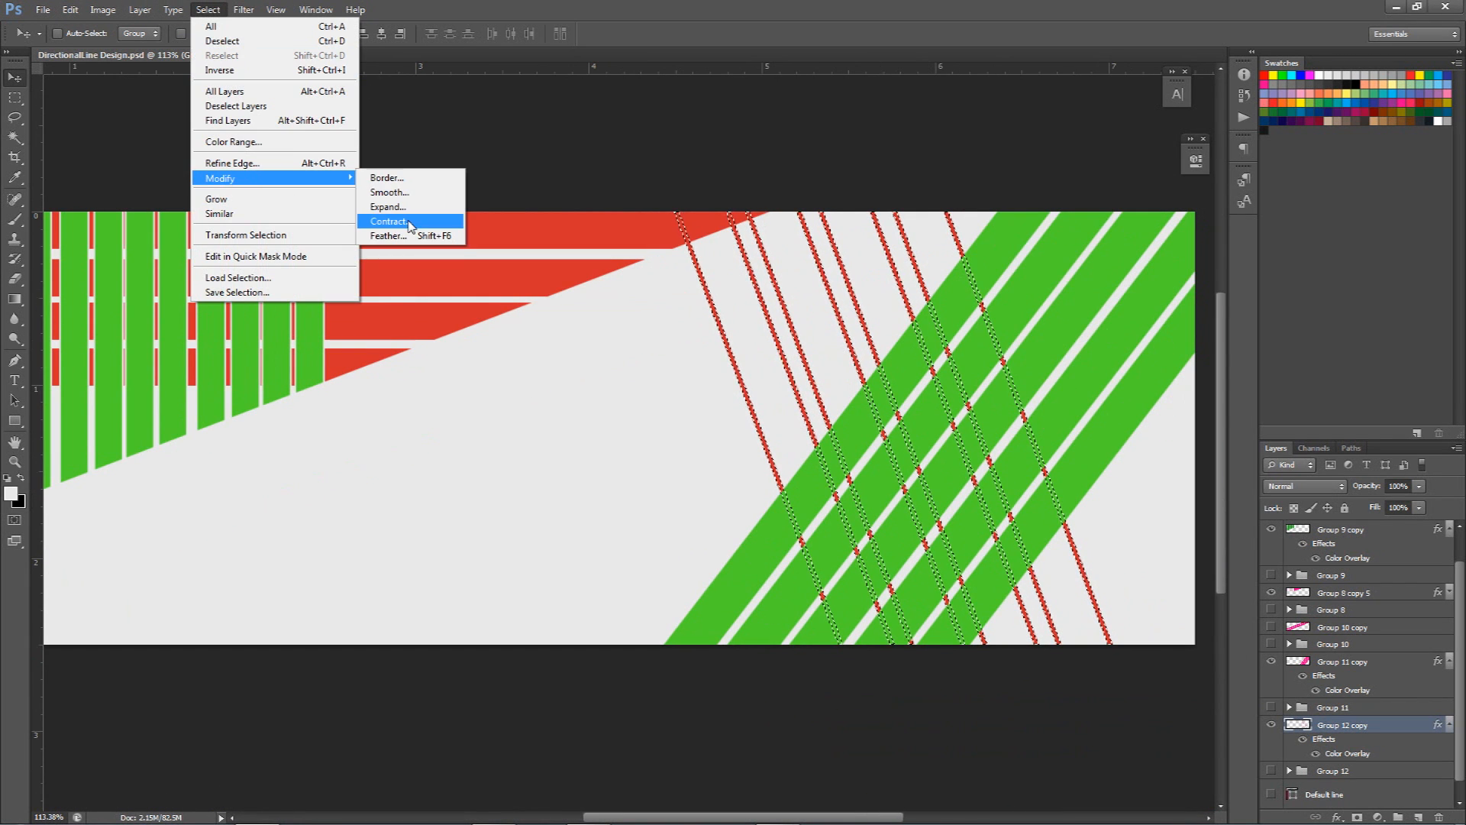
left_click(391, 207)
key("Return")
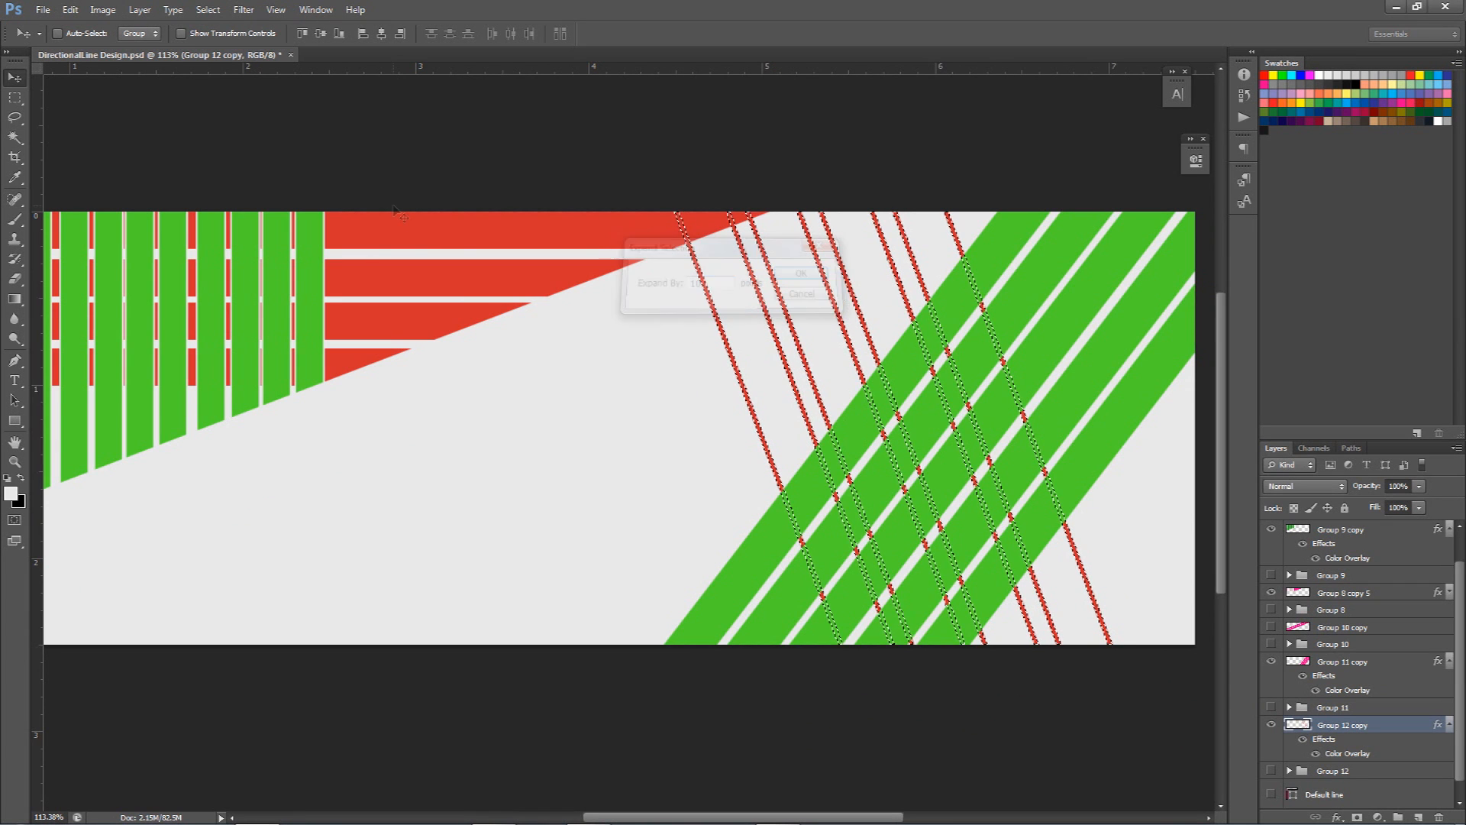
Delete the expanded selection from the green diagonal stripes to cut gaps around the red lines, and deselect.
left_click(1272, 661)
left_click(1334, 662)
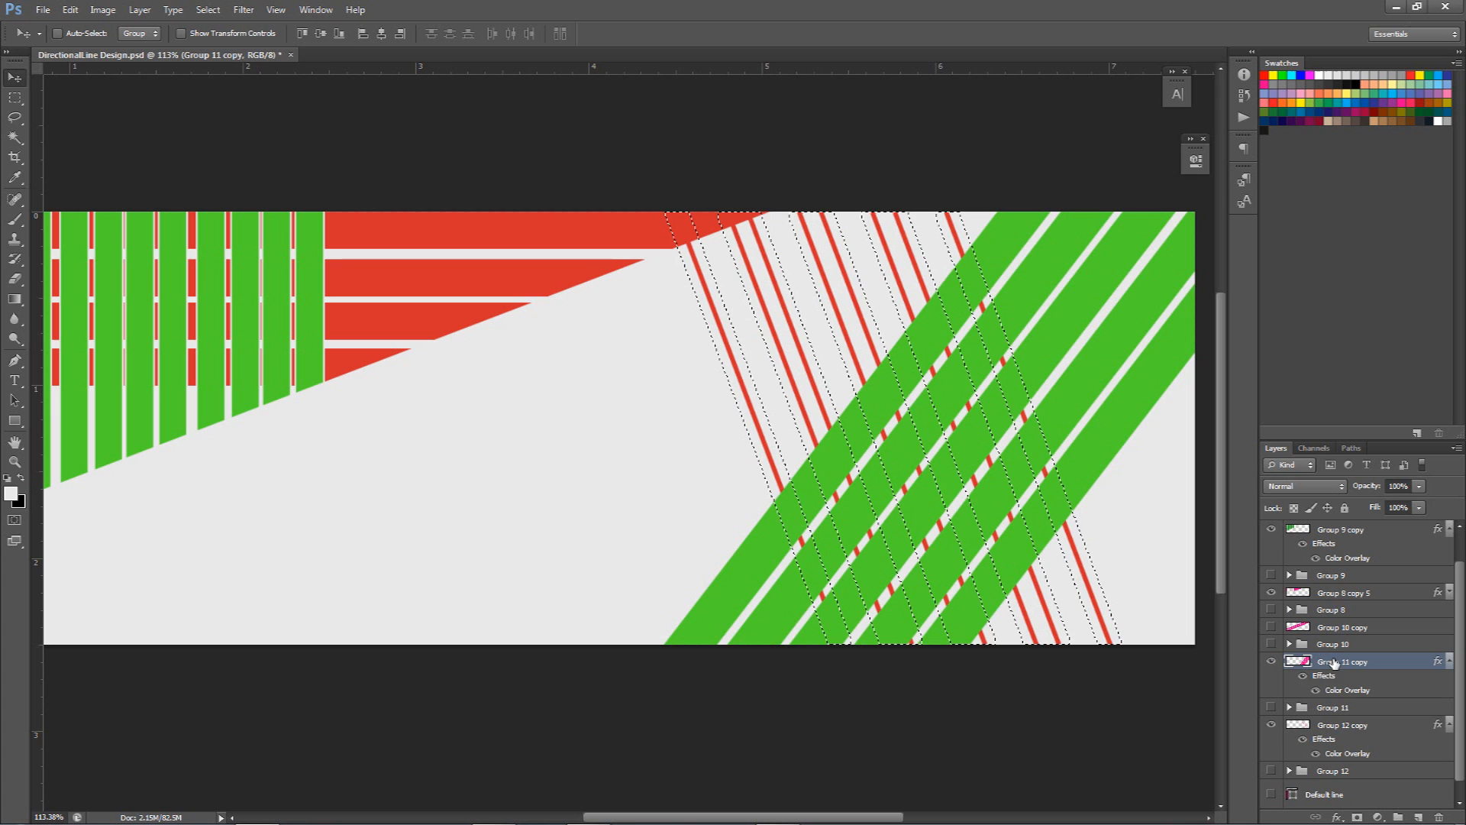
key("Delete")
key("ctrl+d")
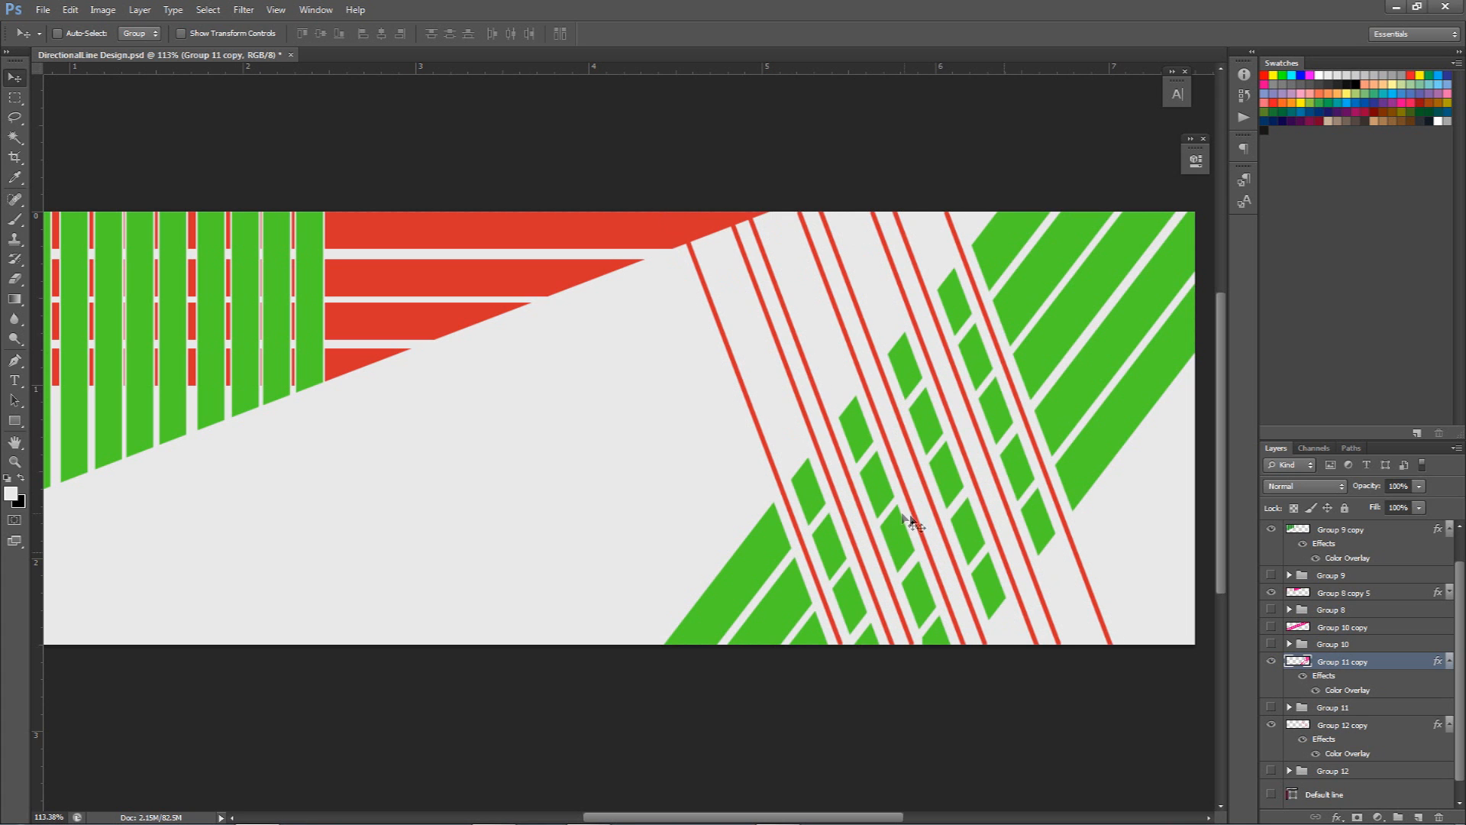
Compare the cut diagonal stripes with the finished reference artwork, ending with the reference shown.
scroll(917, 504, "down", 4)
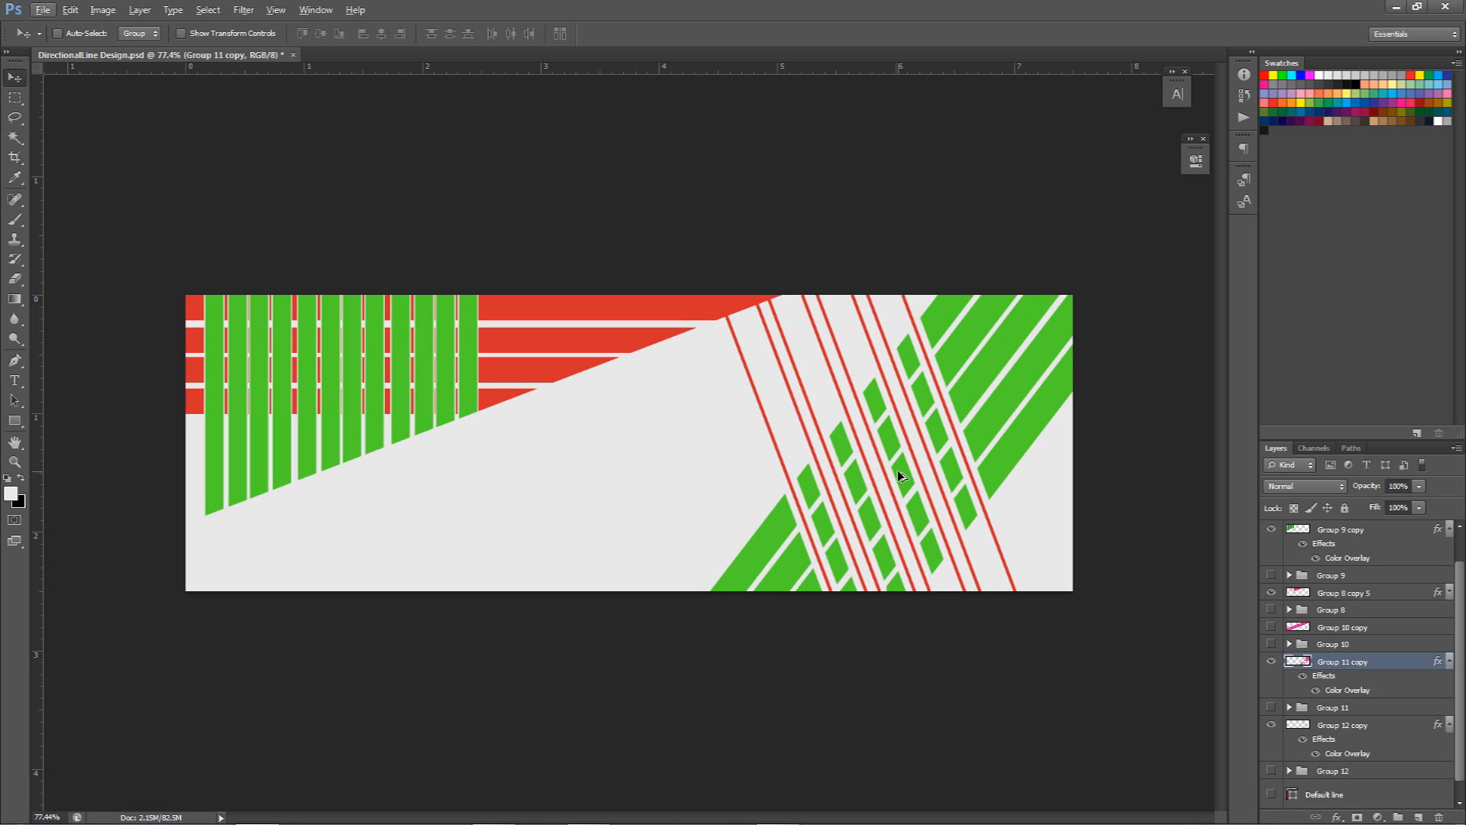
left_click(1271, 575)
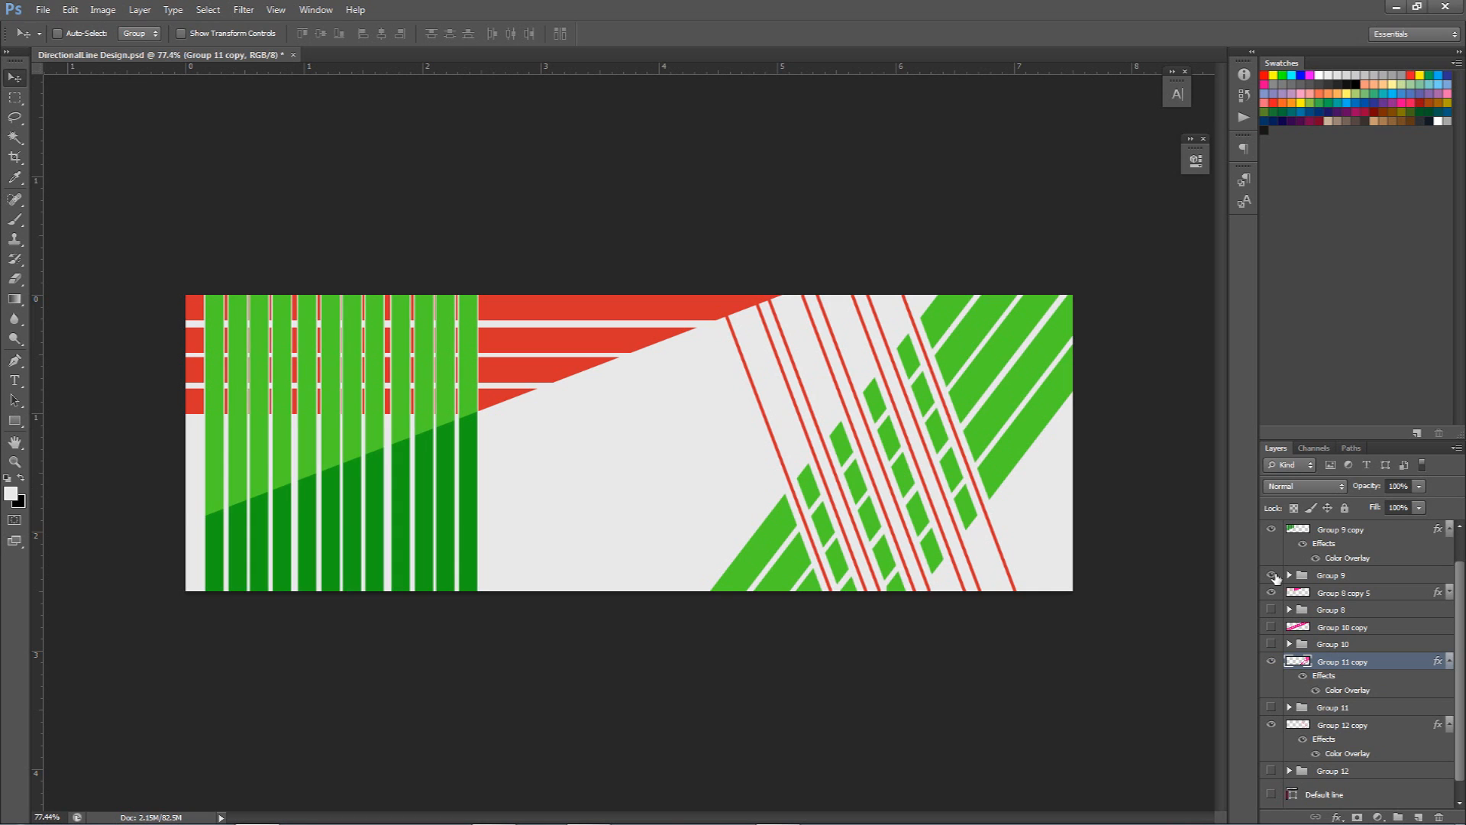
left_click(1274, 577)
scroll(1302, 578, "up", 1)
left_click(1272, 546)
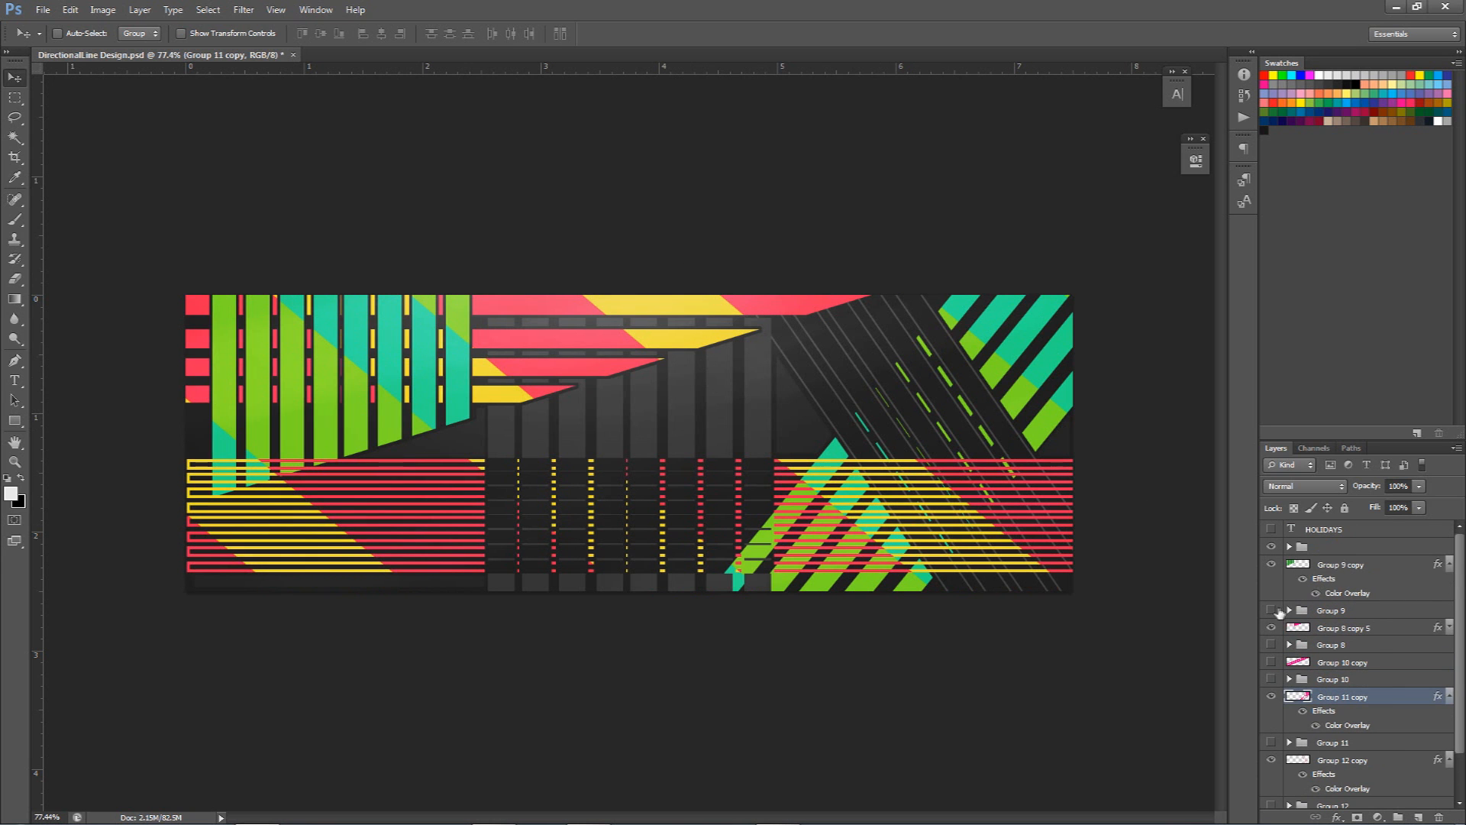
Hide the finished reference artwork, then select and show the Default line layer beneath the stripe layers.
left_click(1272, 547)
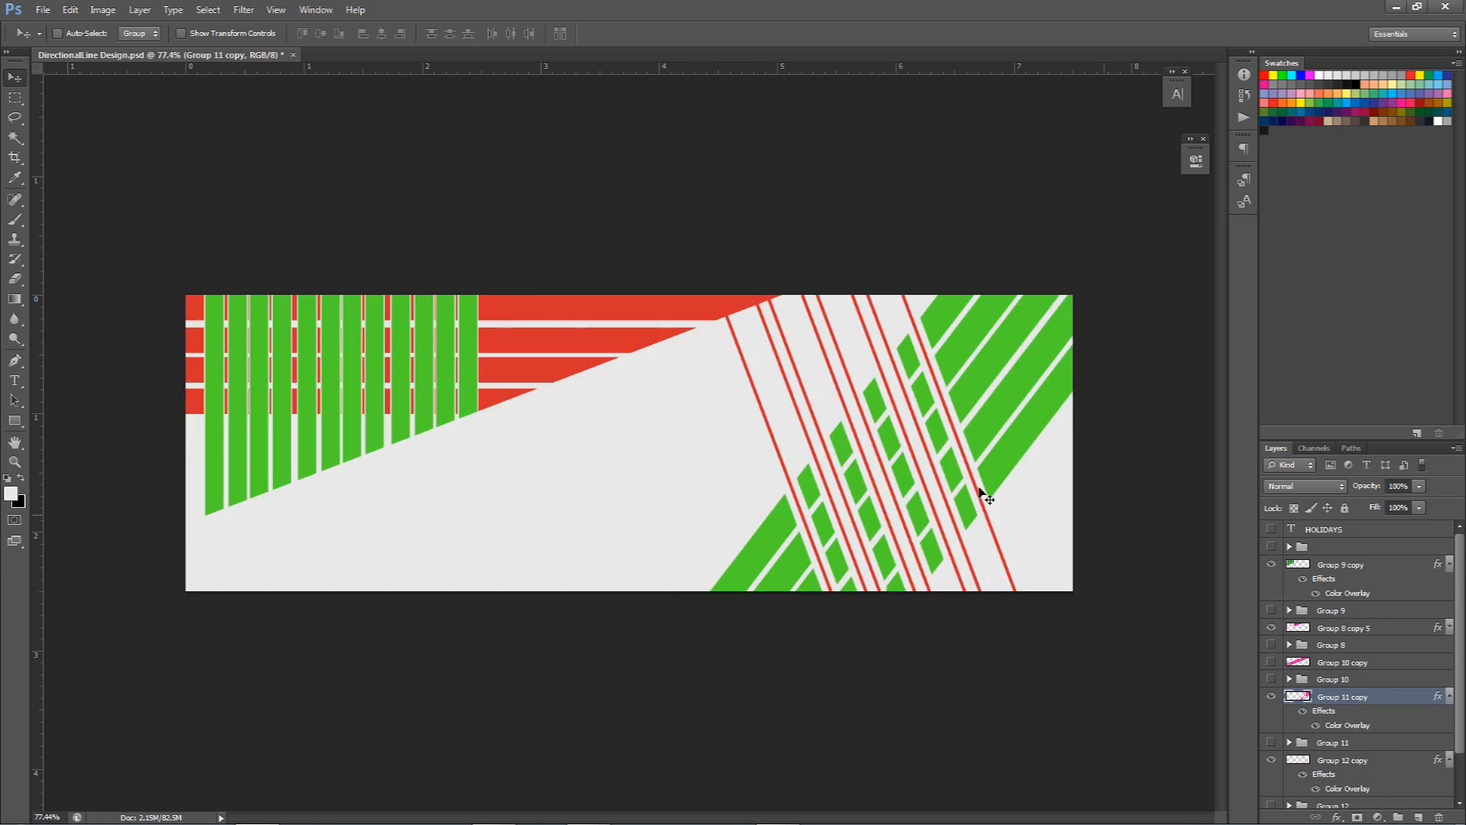
left_click(1322, 646)
scroll(1344, 607, "down", 1)
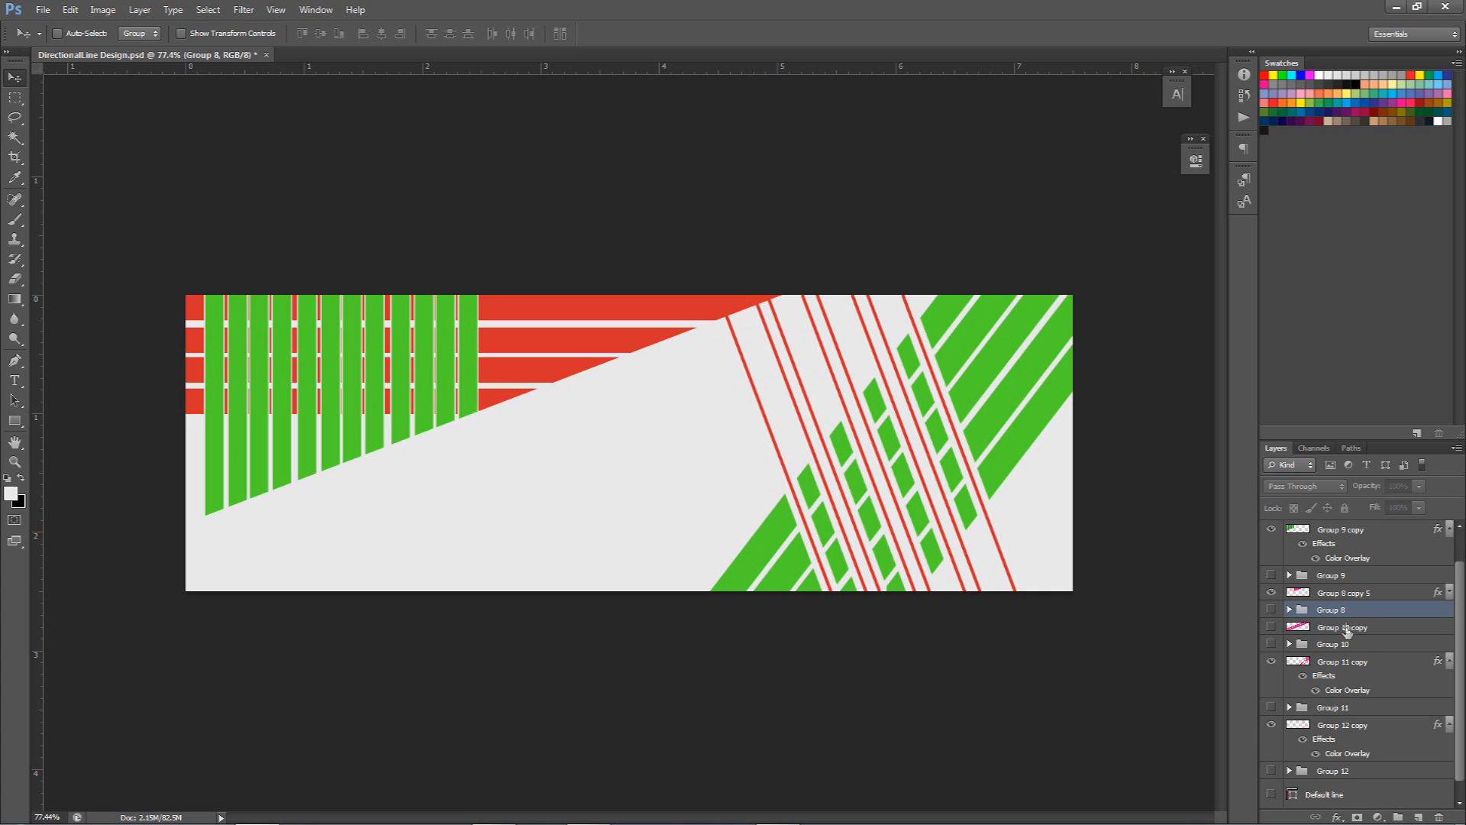
scroll(1347, 631, "down", 1)
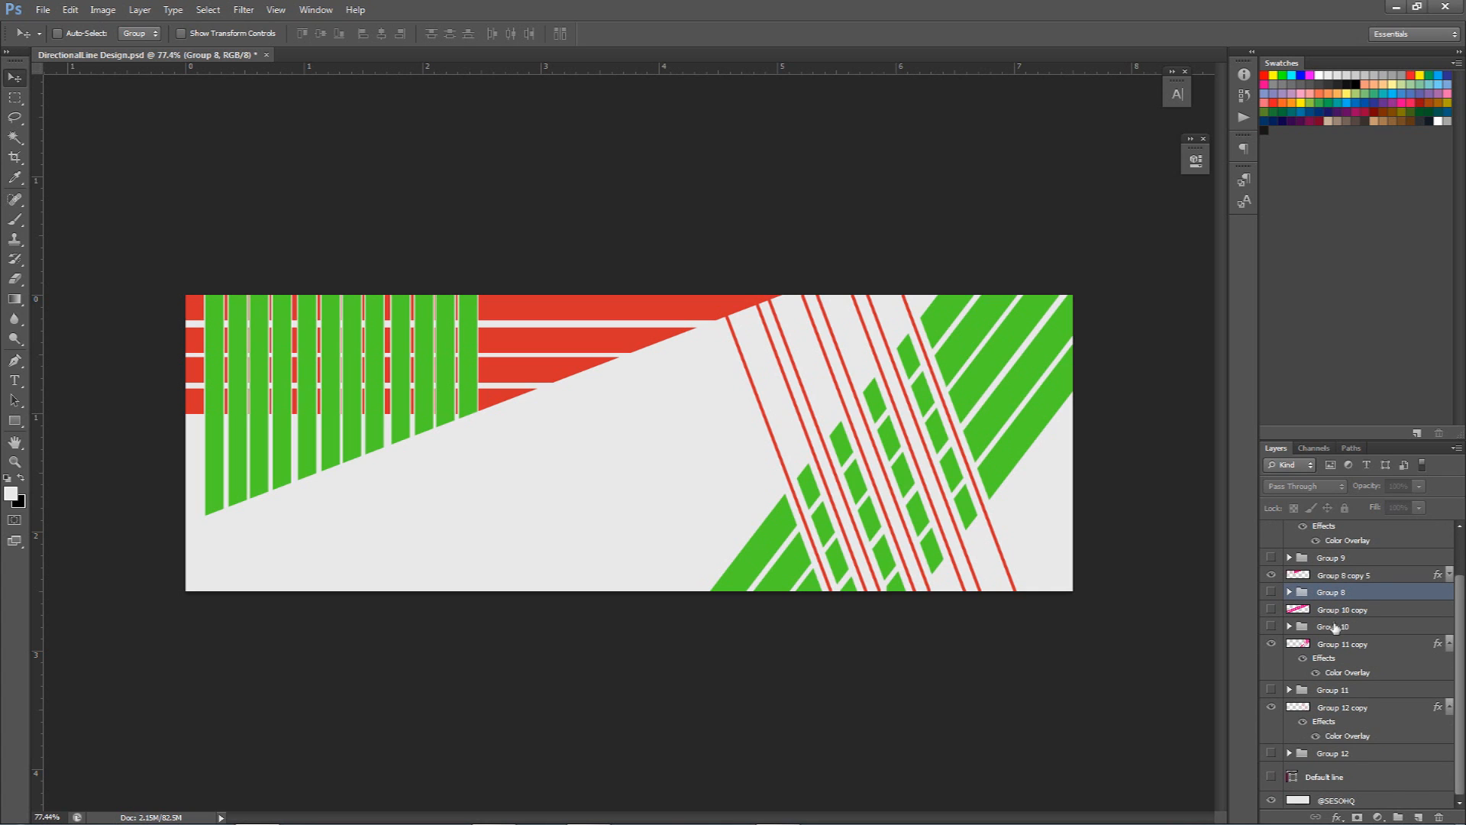
left_click(1325, 646)
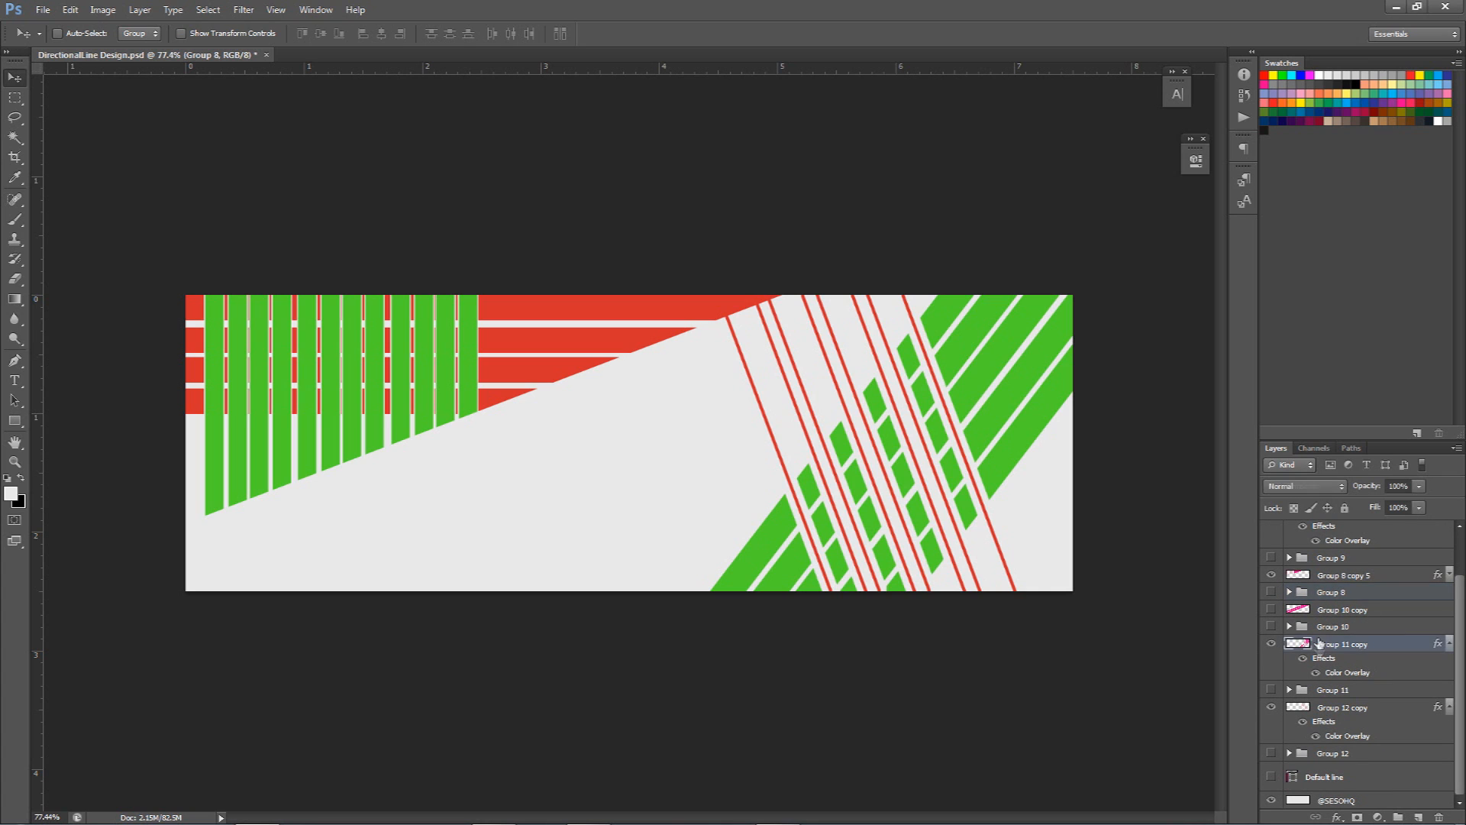
left_click(1333, 609)
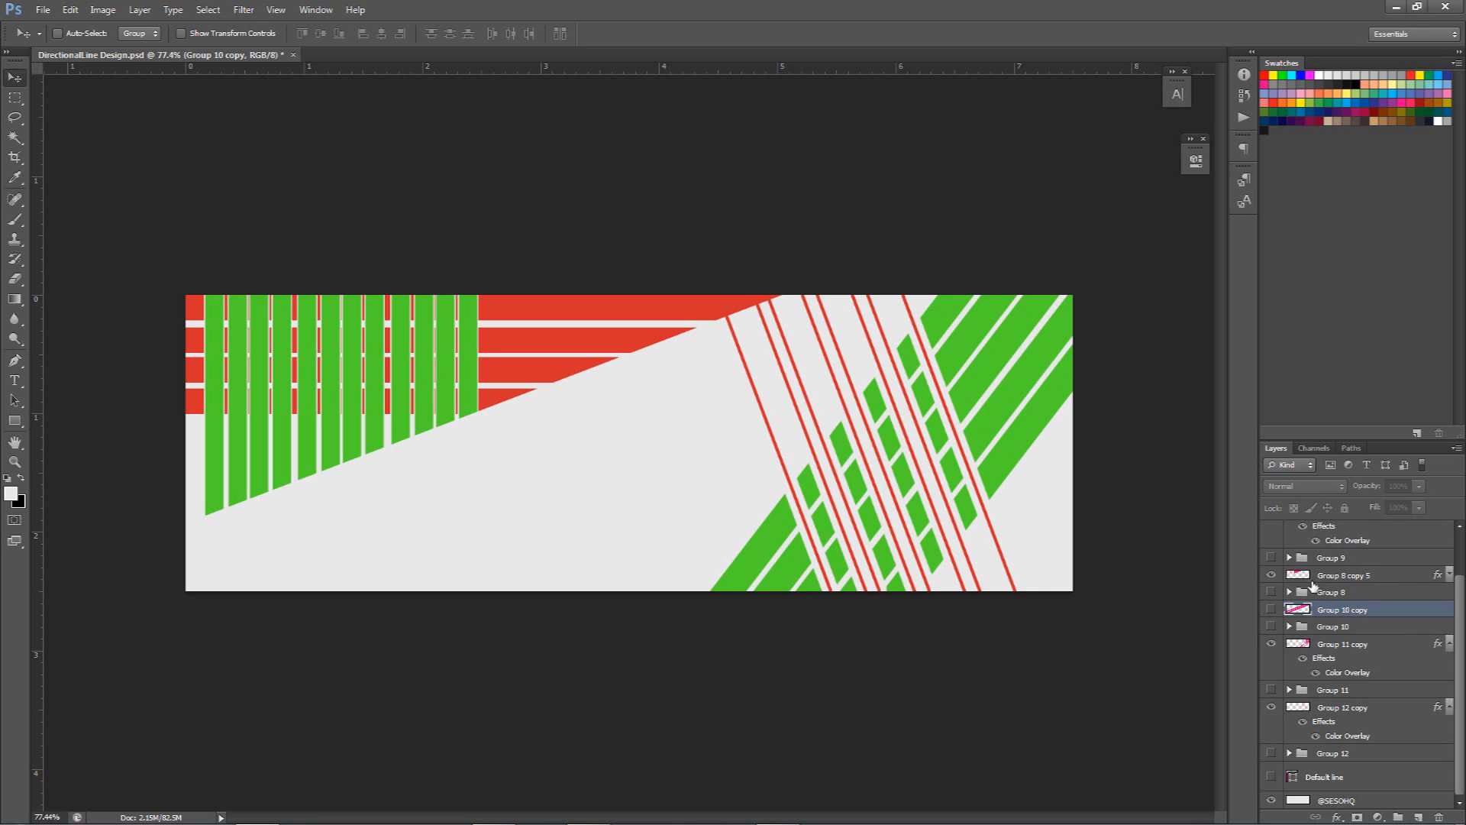
left_click(1322, 771)
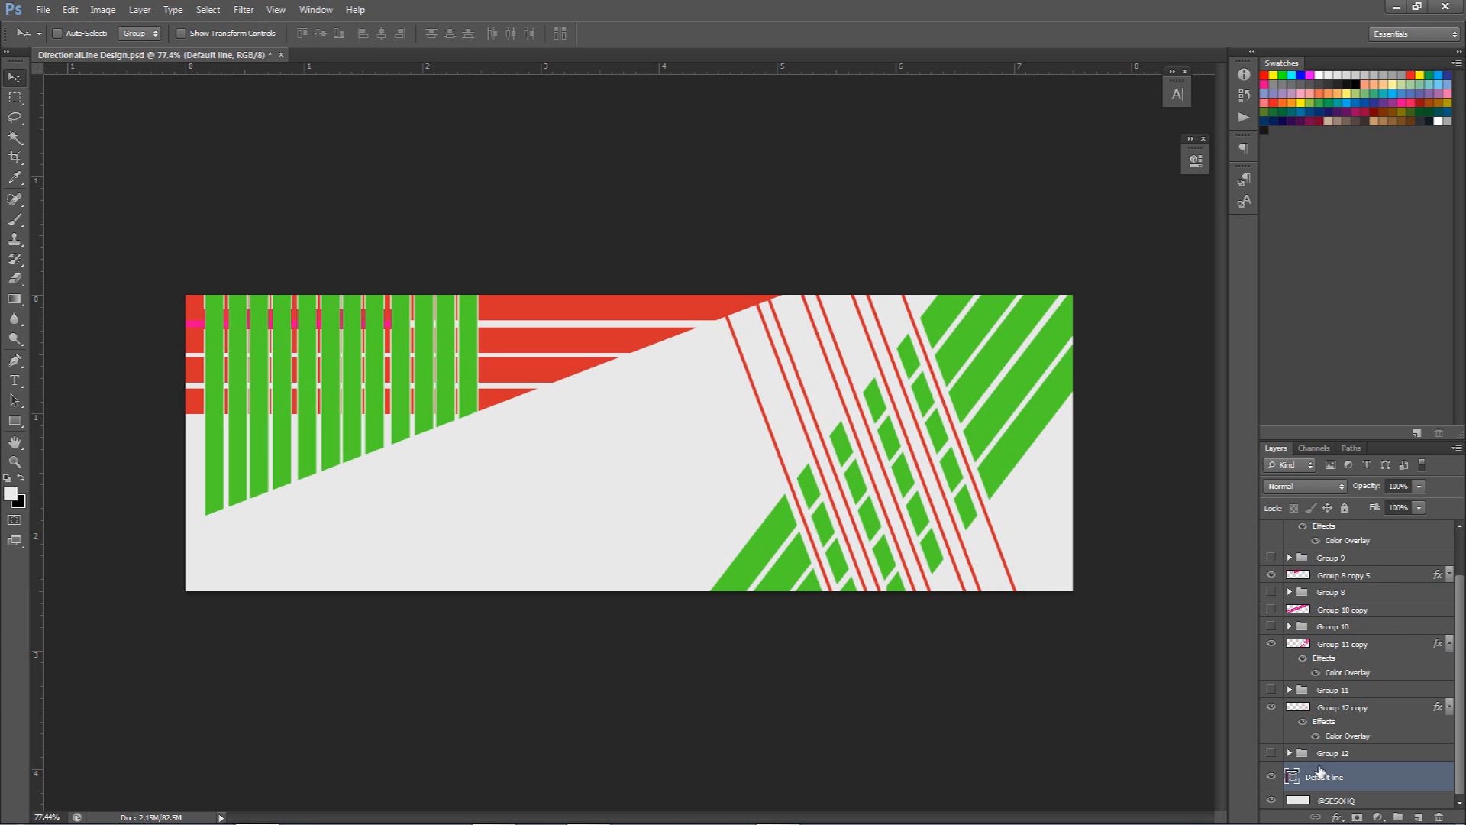
Duplicate the default line, rotate it upright to span the banner's height, and copy it across into four wide vertical bars.
key("ctrl+j")
key("ctrl+t")
left_click_drag(649, 583, 878, 319)
left_click_drag(644, 319, 704, 425)
key("Return")
key("ctrl+z")
left_click_drag(613, 421, 846, 415)
key("ctrl+j")
key("ctrl+j")
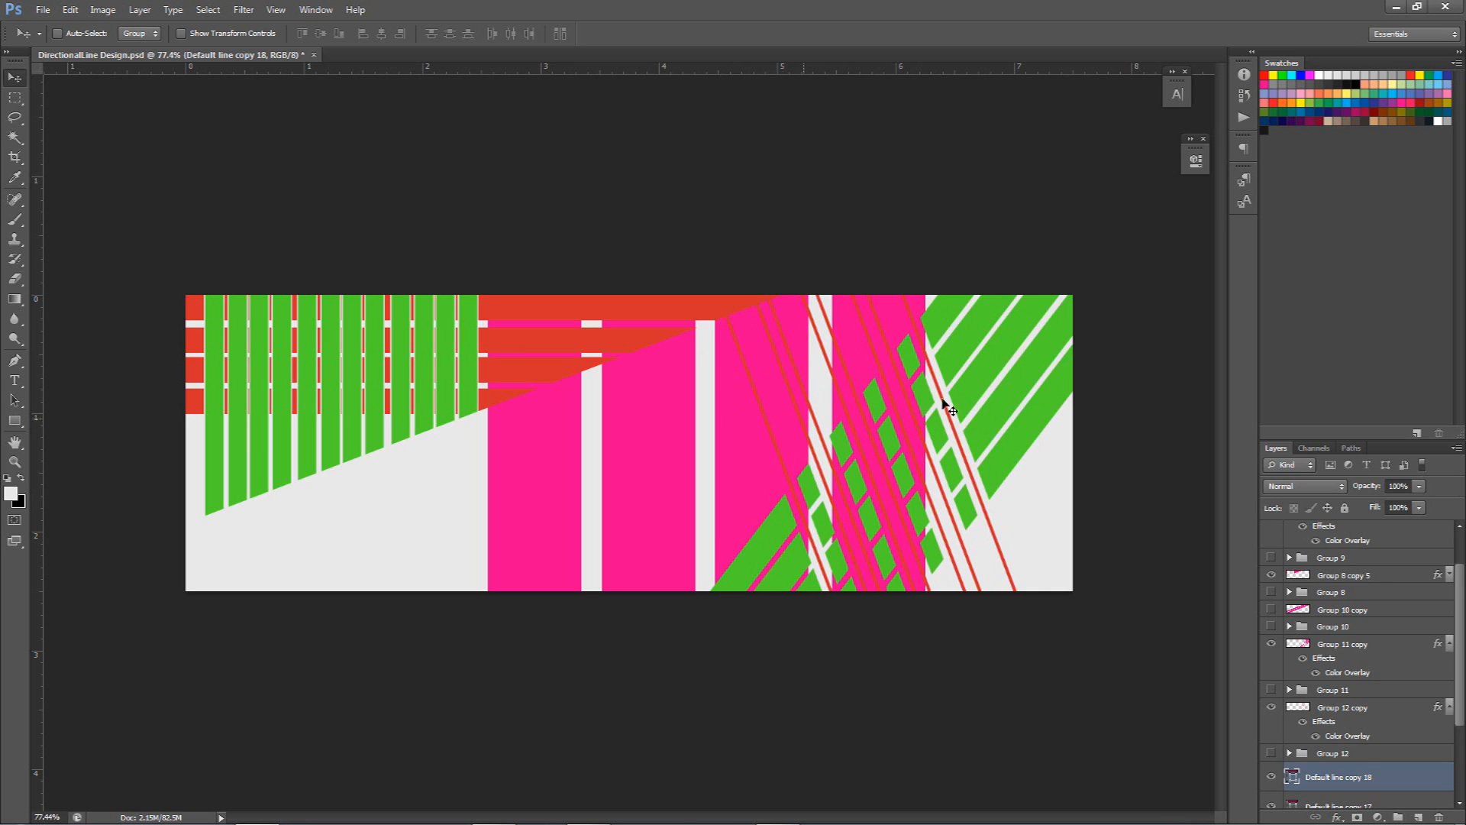
Group the four vertical bar copies, duplicate the group and merge the duplicate into a single layer.
scroll(1322, 695, "down", 3)
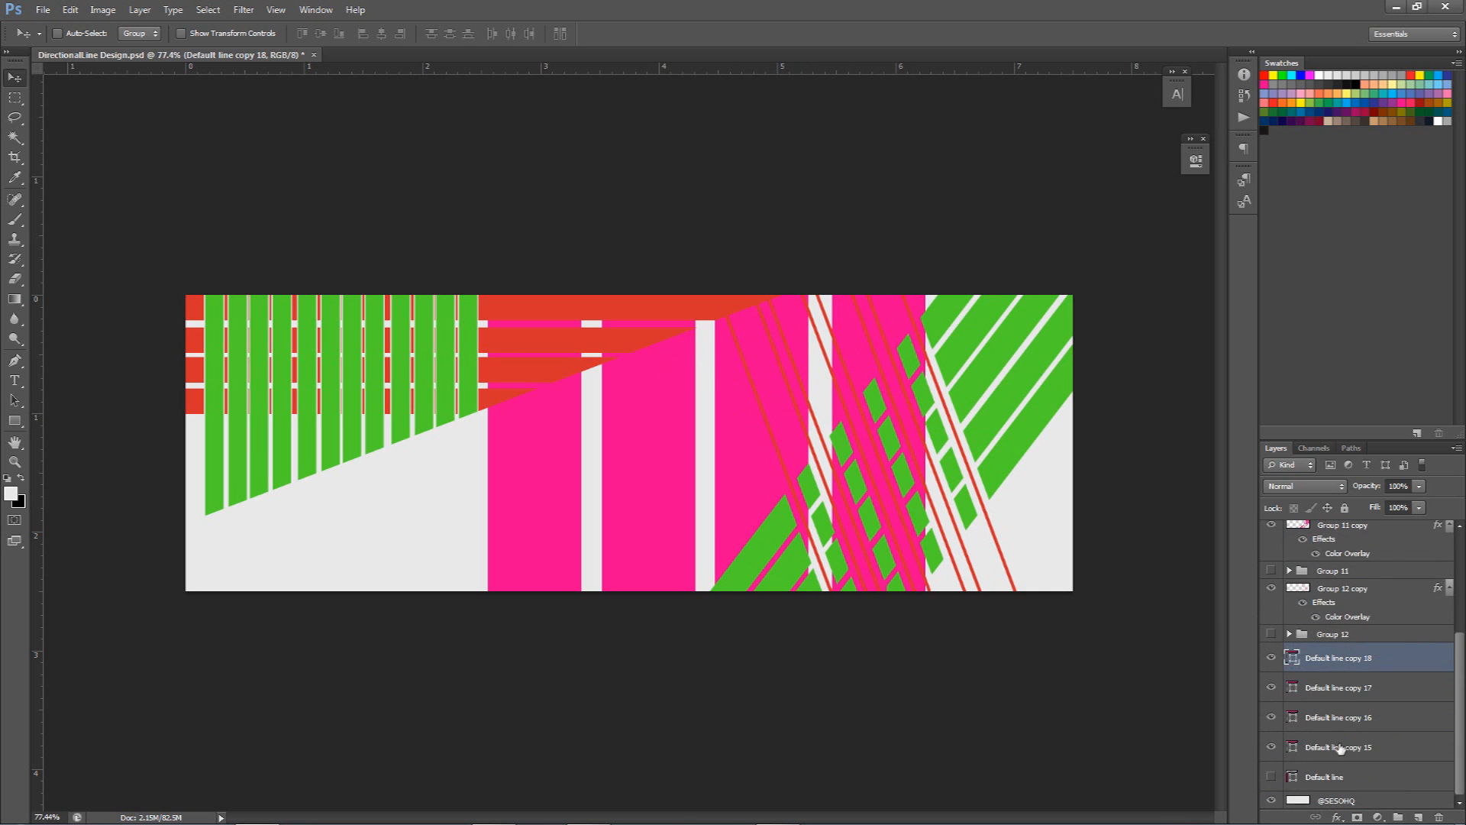
left_click(1342, 746, "shift")
key("ctrl+g")
key("ctrl+j")
key("ctrl+e")
Hide the original bar group and squeeze the merged vertical bars horizontally to about half their width.
key("ctrl+t")
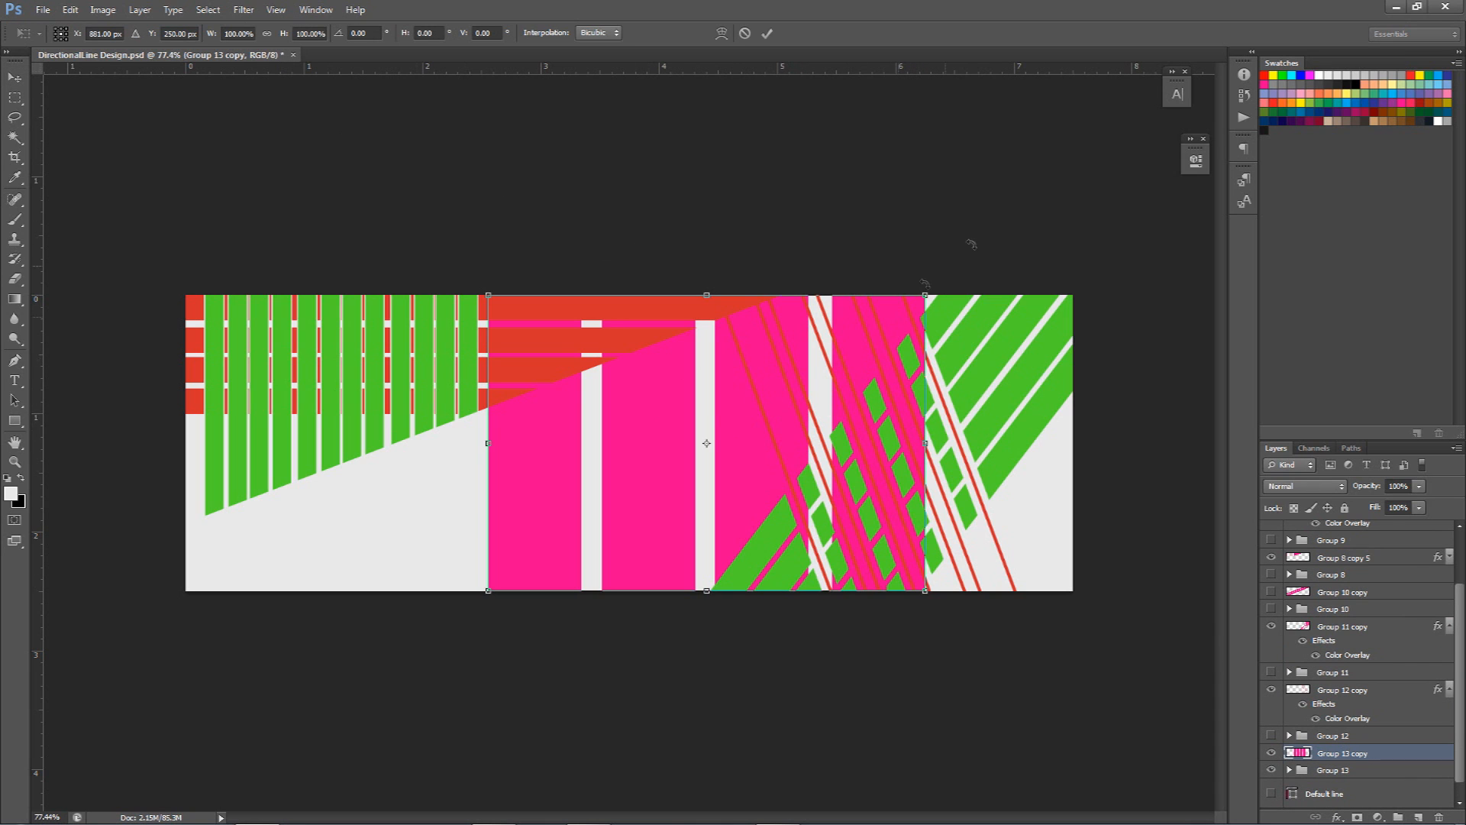
left_click_drag(930, 444, 769, 438)
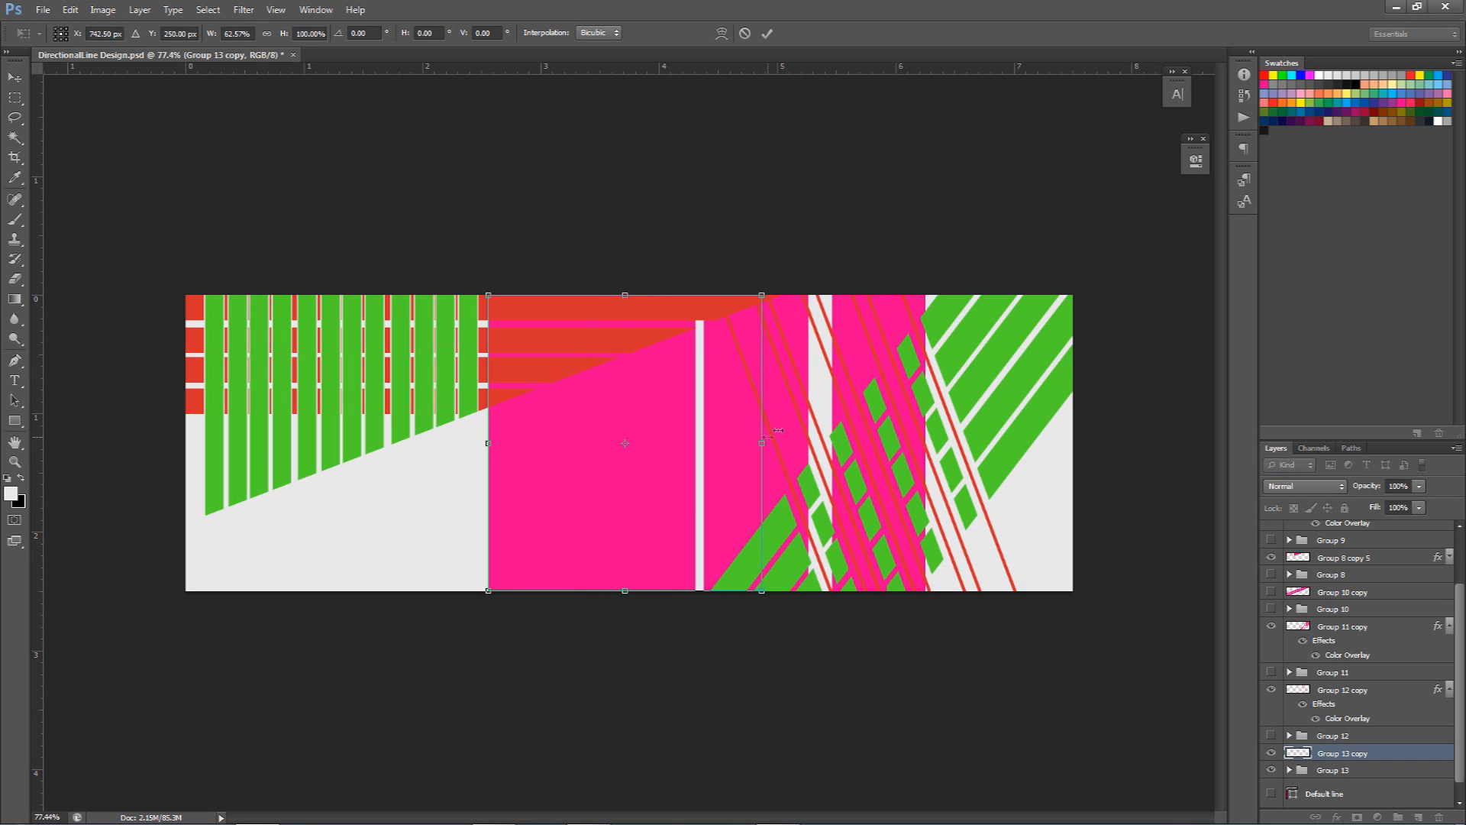
key("Return")
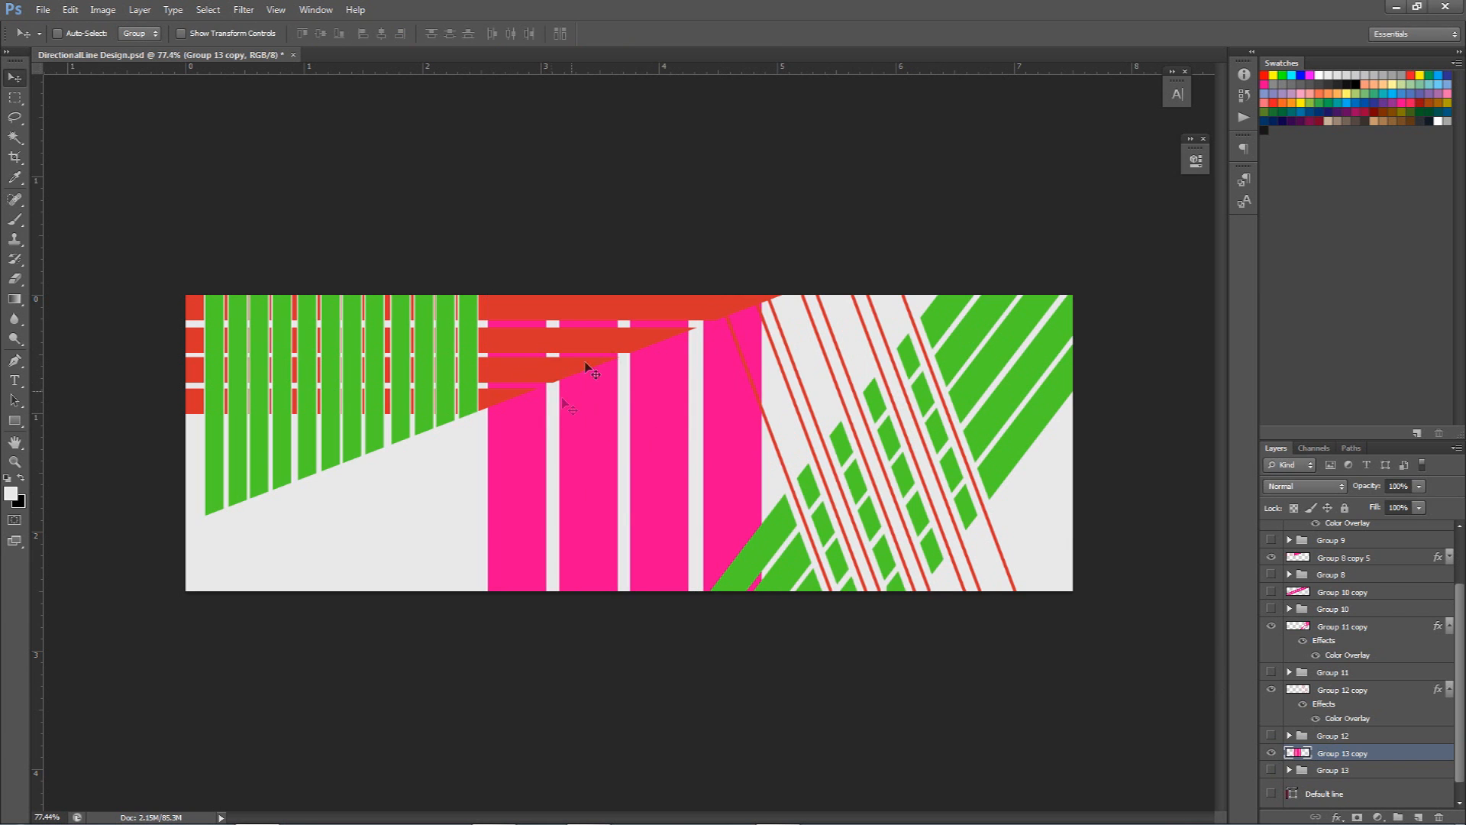
left_click_drag(572, 401, 697, 443)
key("ctrl+z")
key("ctrl+t")
key("Return")
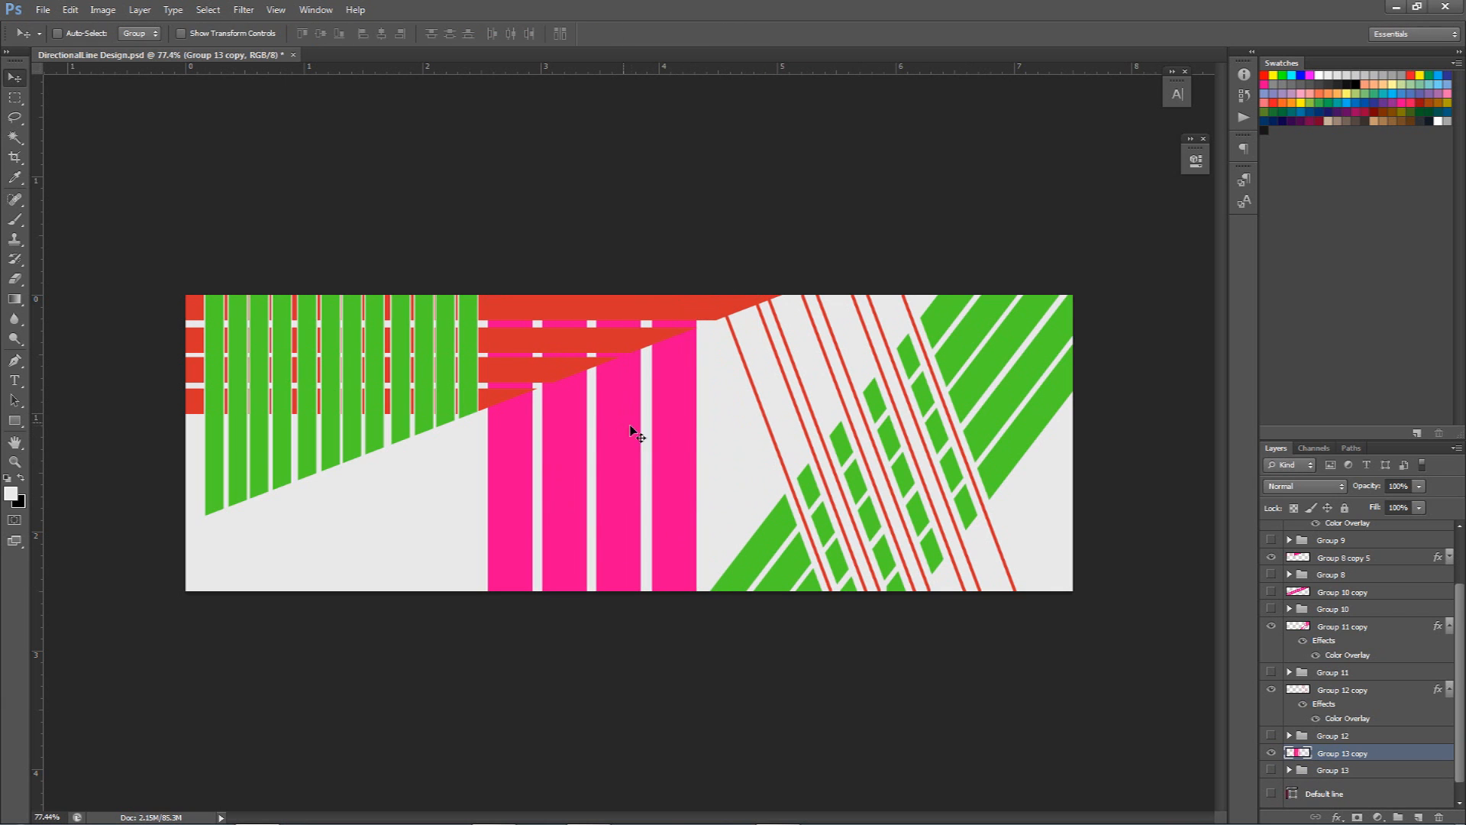
Copy the narrowed bars sideways to form six evenly spaced vertical bars and merge both layers.
left_click_drag(600, 420, 707, 421)
scroll(1293, 717, "down", 1)
left_click(1335, 757, "shift")
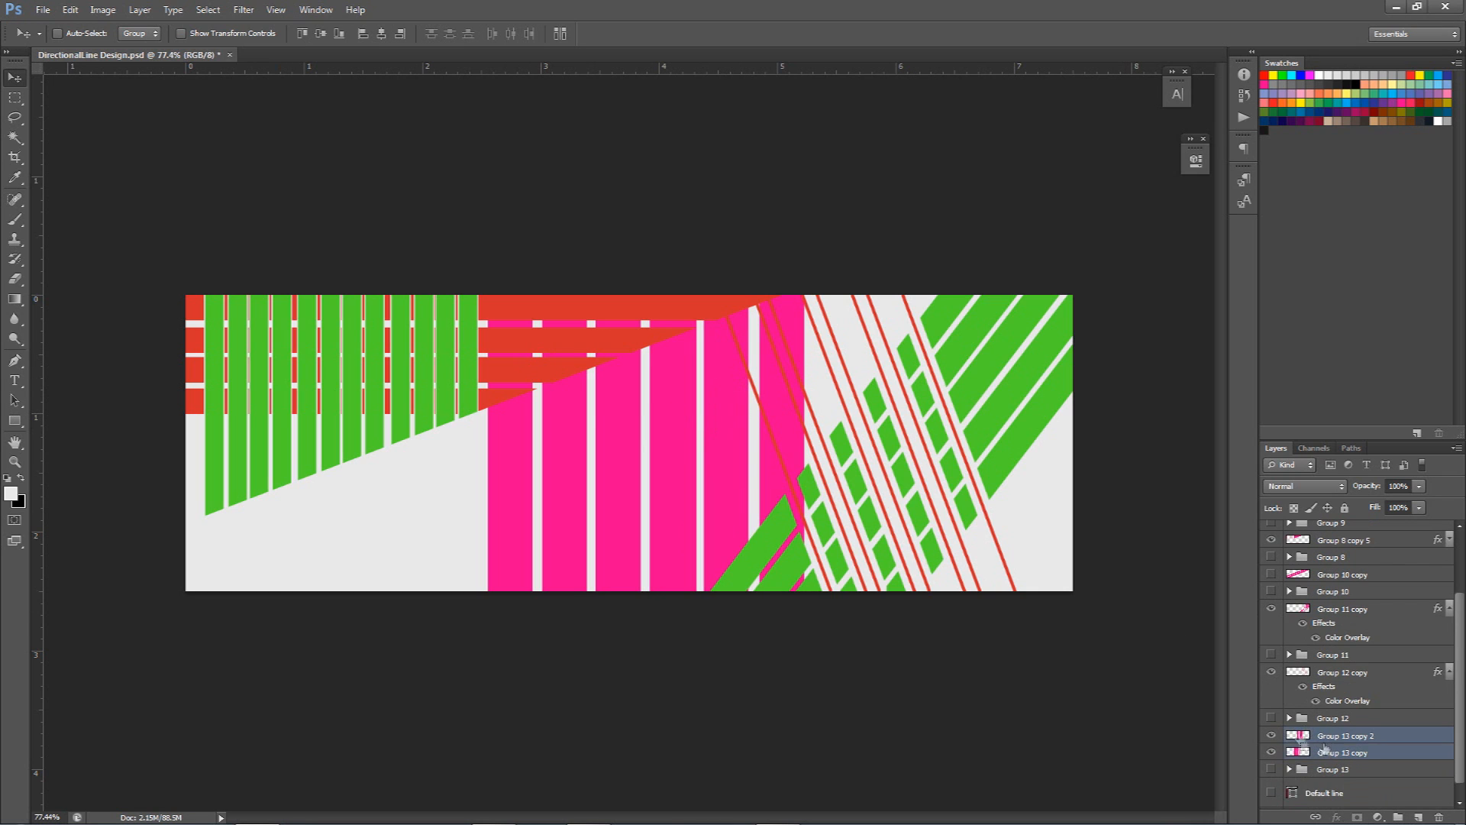
key("ctrl+e")
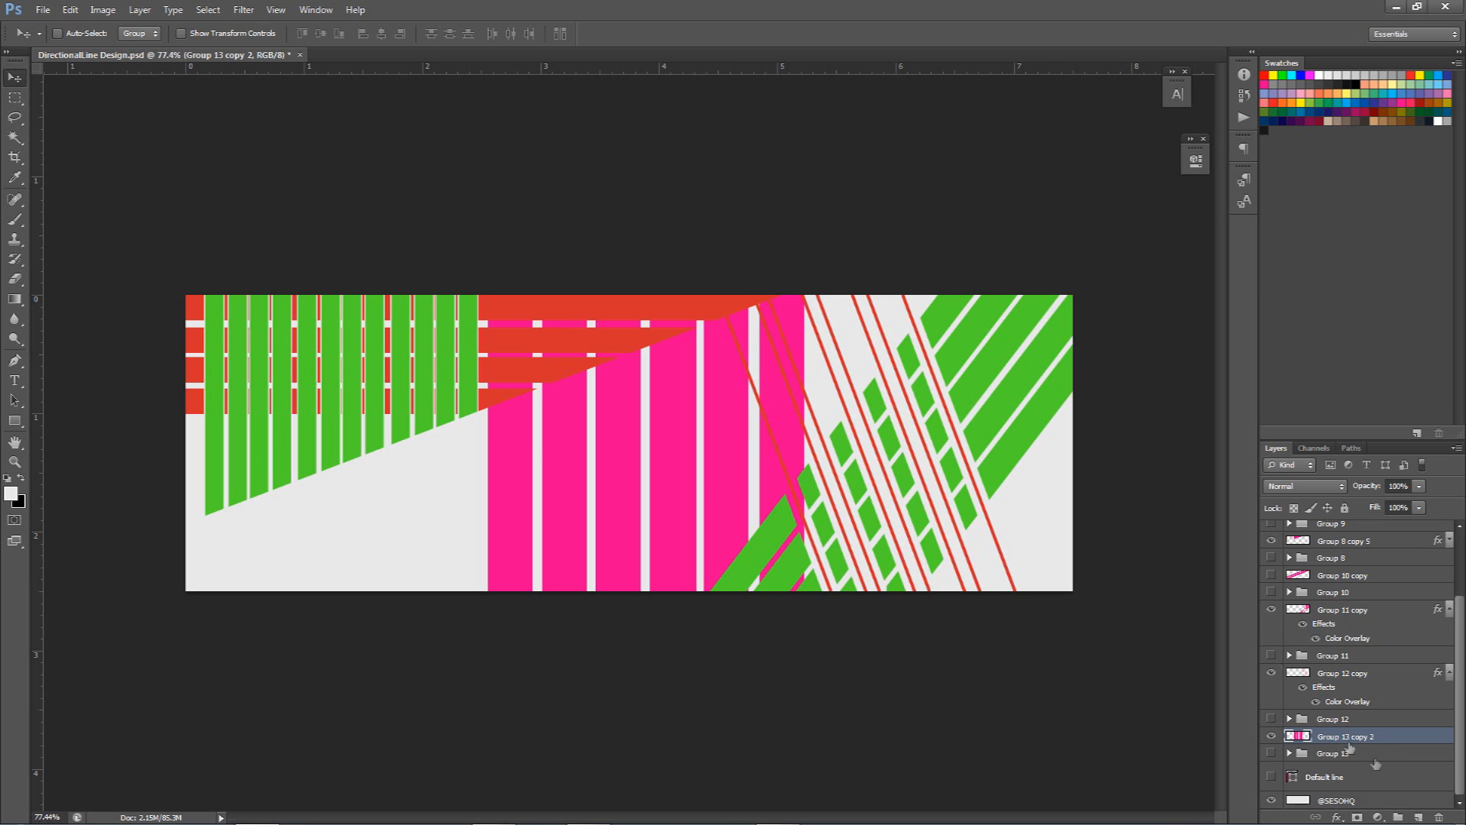
On a new layer above the vertical bars, fill a full-width horizontal band with black and deselect.
left_click(1418, 816)
key("m")
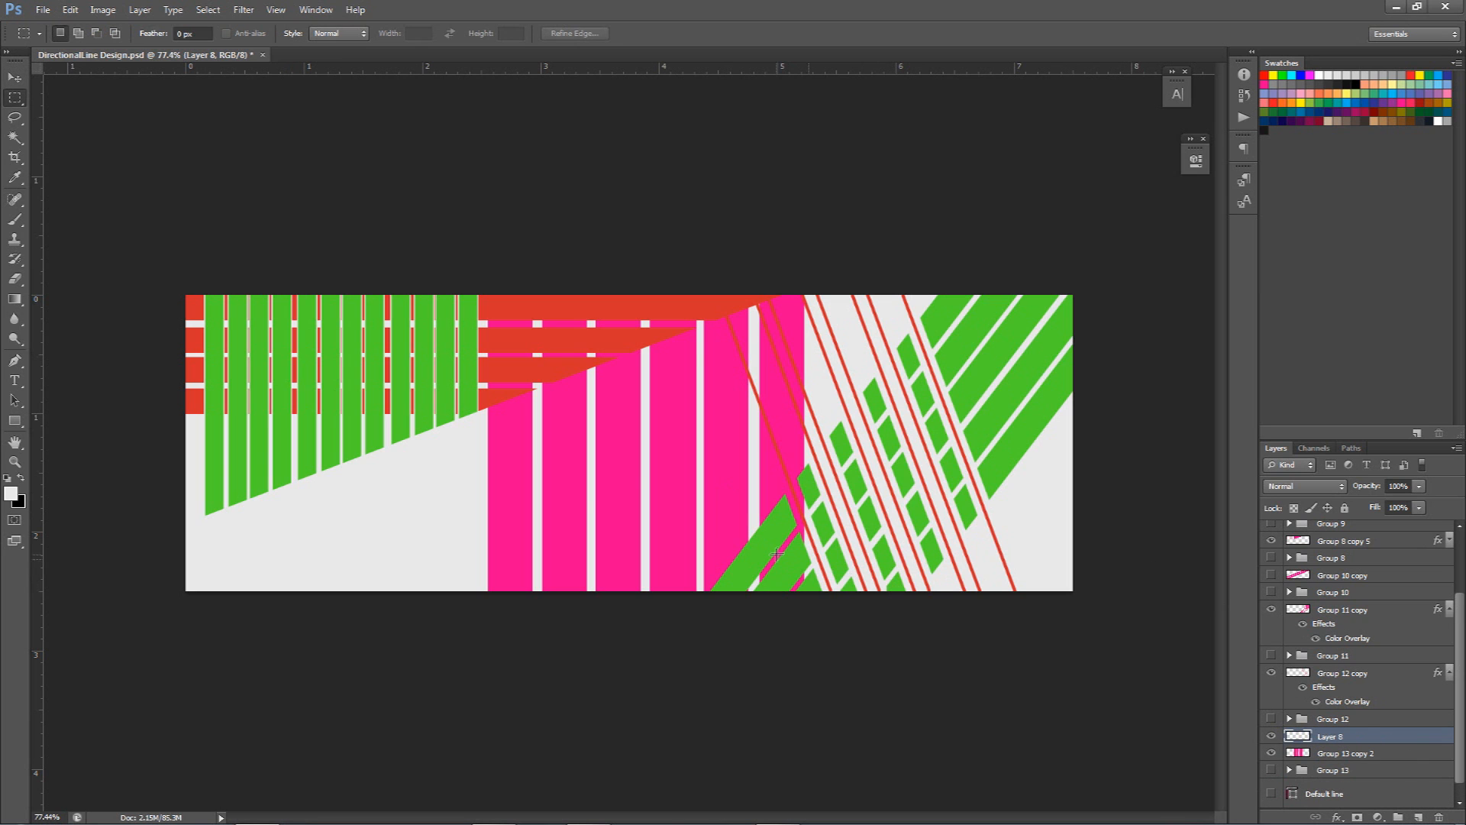
left_click_drag(153, 500, 1088, 542)
key("ctrl+BackSpace")
key("ctrl+d")
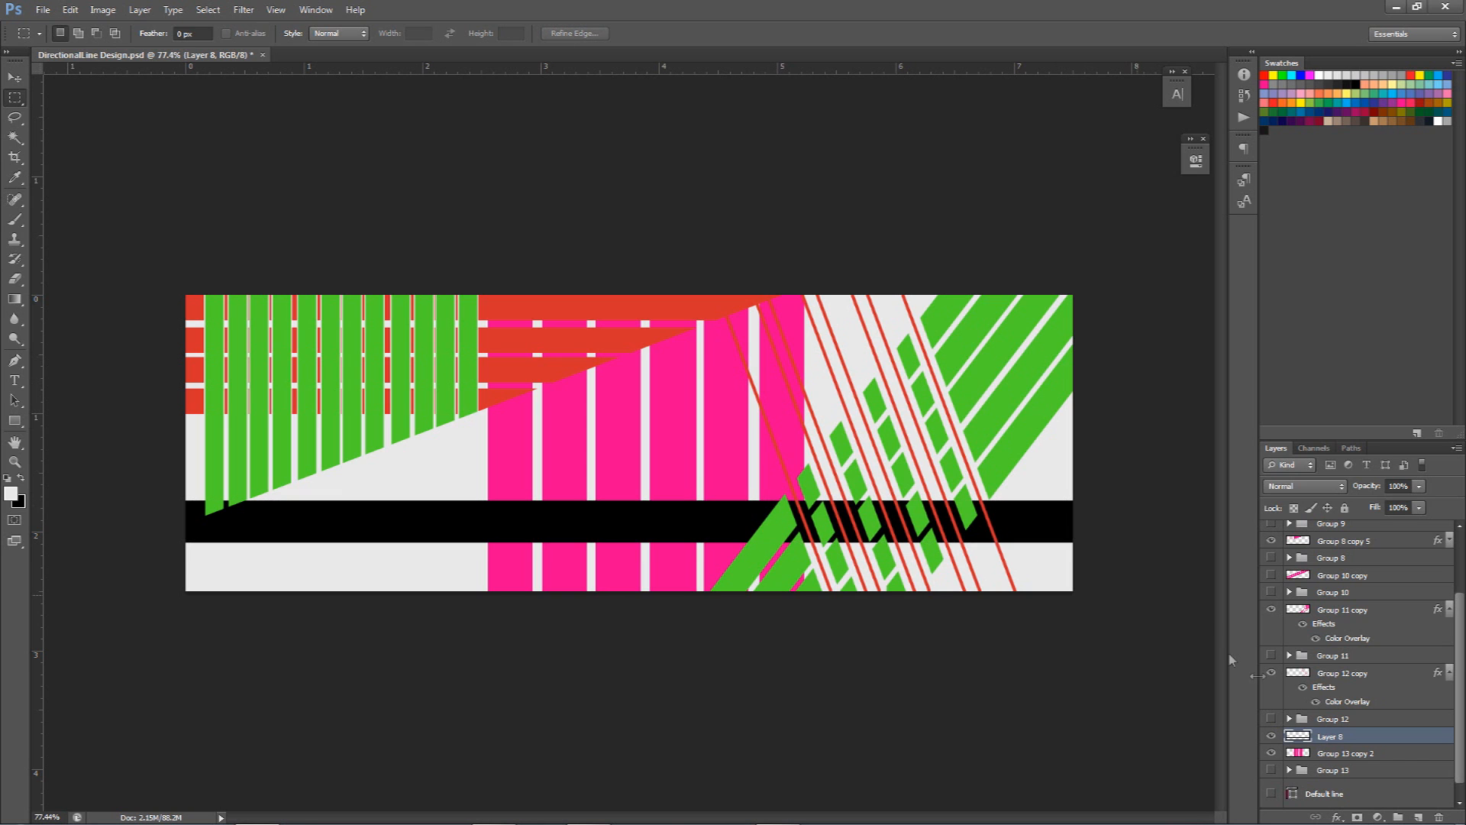
Duplicate the black band into three parallel horizontal bars across the lower half of the banner and merge them.
key("alt")
key("v")
key("Escape")
key("ctrl+t")
left_click_drag(635, 502, 739, 440)
key("Return")
key("m")
left_click(697, 514)
key("v")
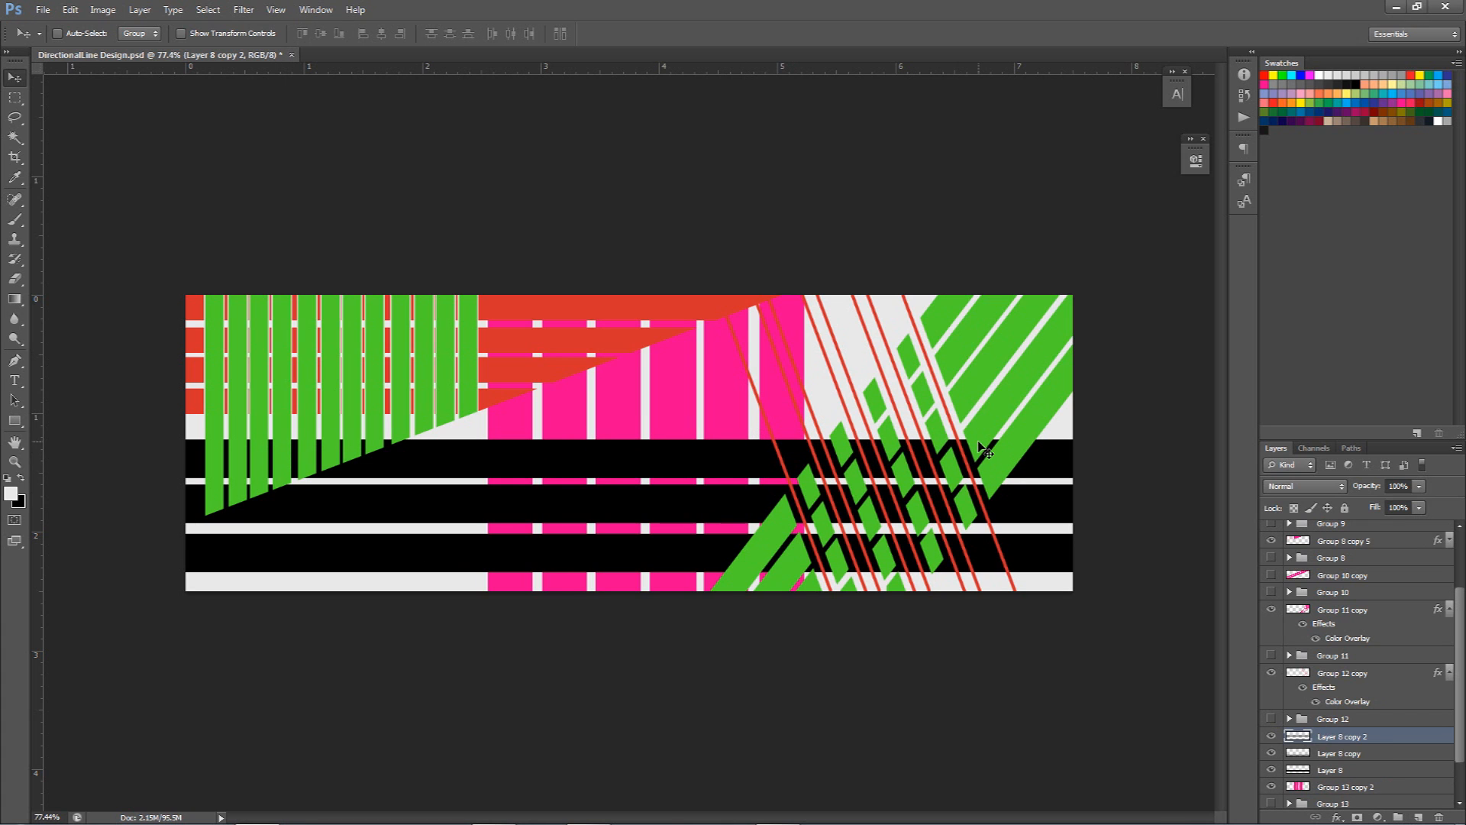
left_click(1341, 772, "shift")
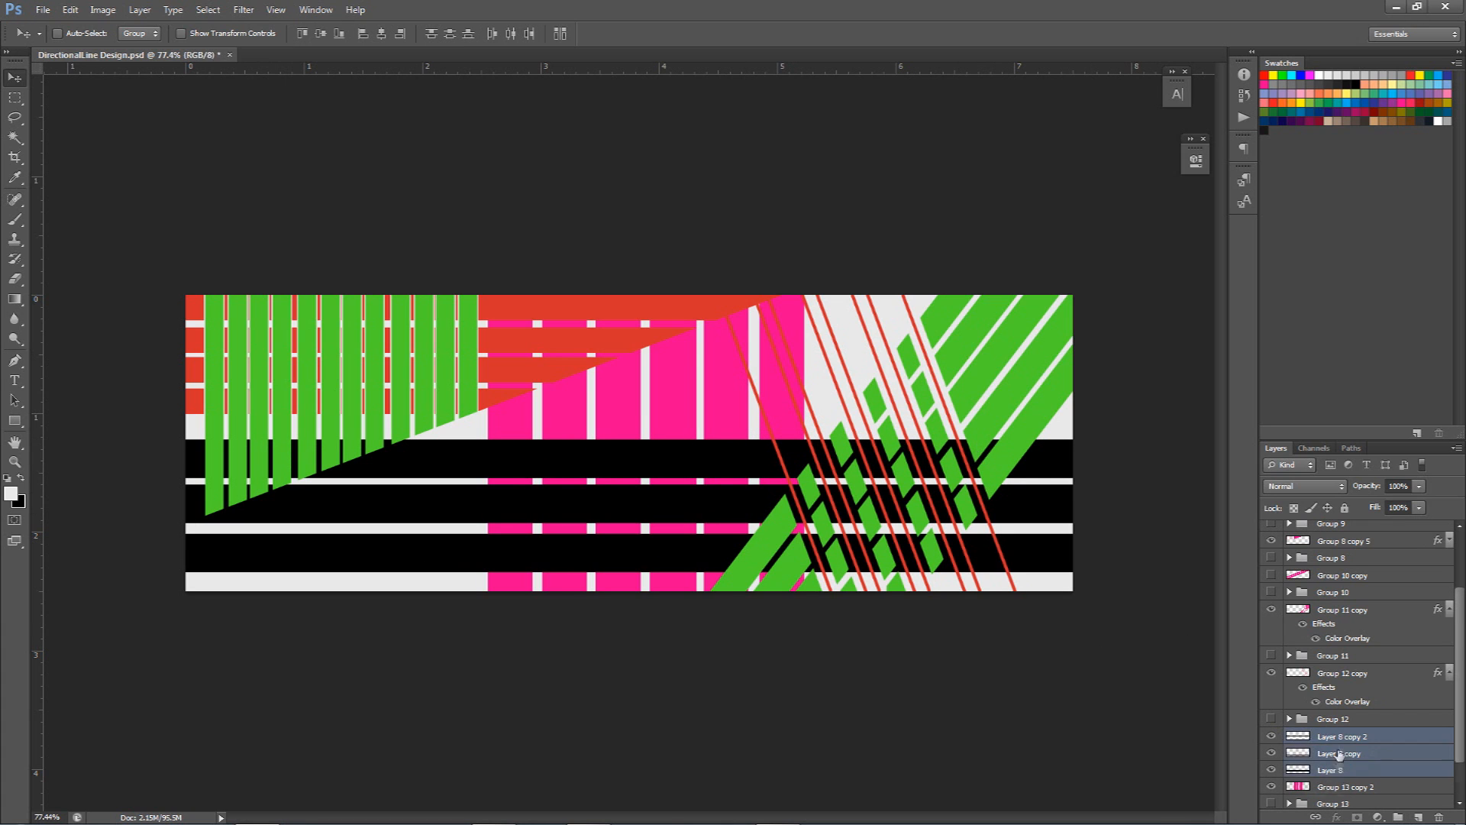
key("ctrl+e")
Apply a Color Overlay to the pink vertical bars using the green 50d32d sampled from the existing stripes.
double_click(1388, 754)
left_click(935, 638)
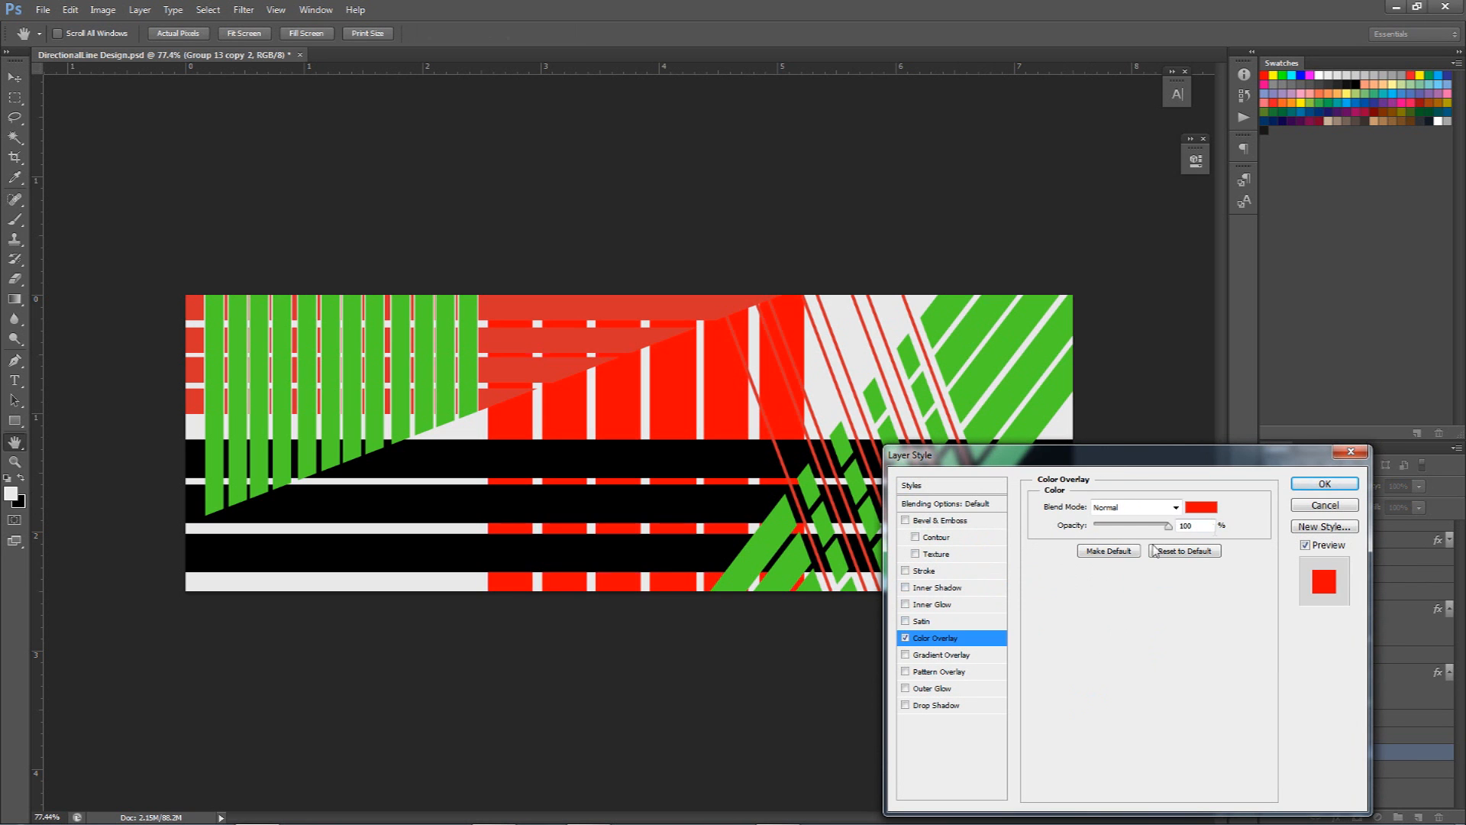
left_click(1203, 507)
left_click(484, 355)
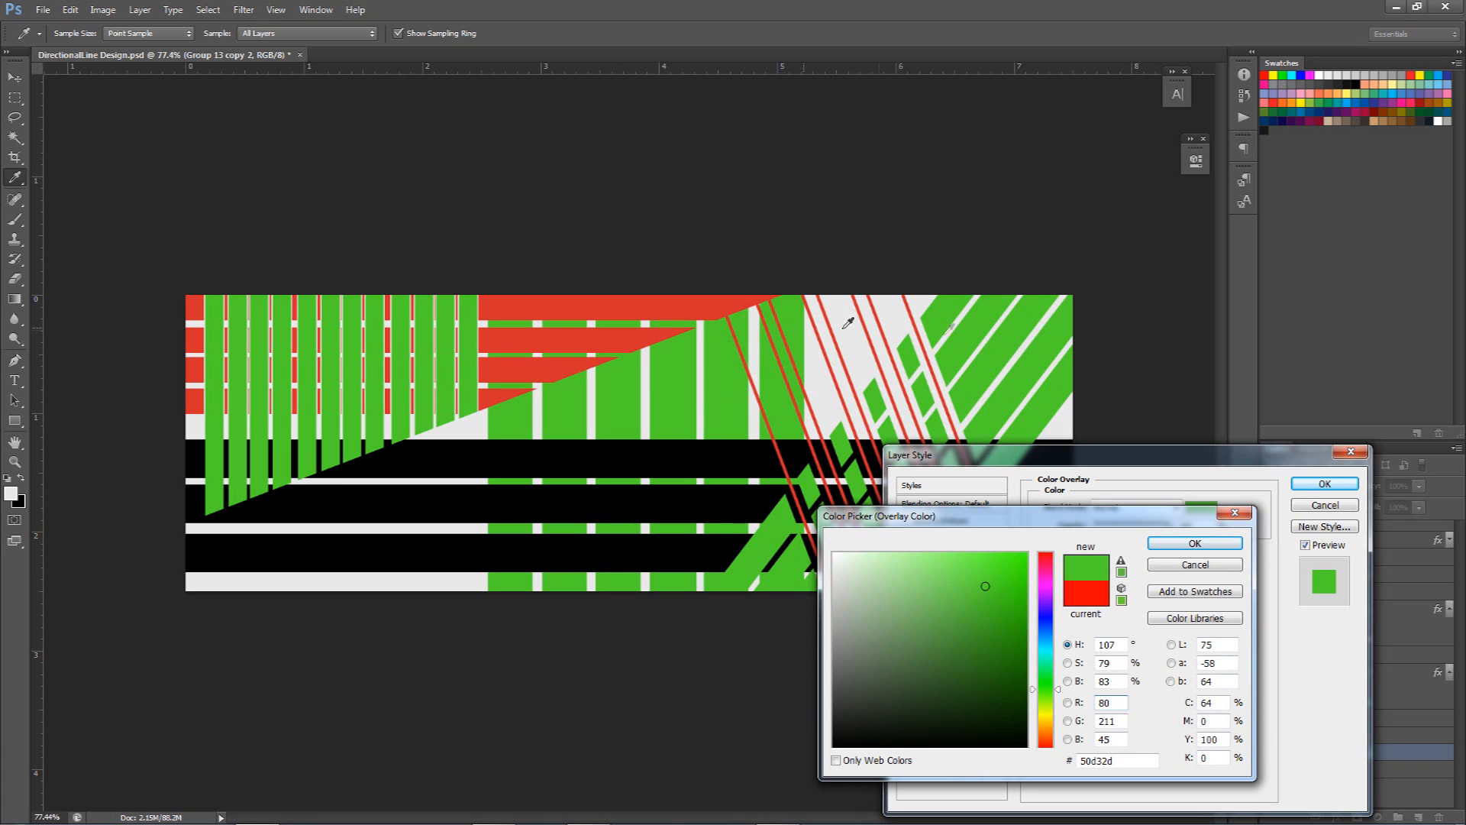
left_click(1189, 546)
left_click(1325, 483)
Apply a Color Overlay to the black horizontal bars using the red d32d2d sampled from the upper stripes.
scroll(1327, 736, "down", 2)
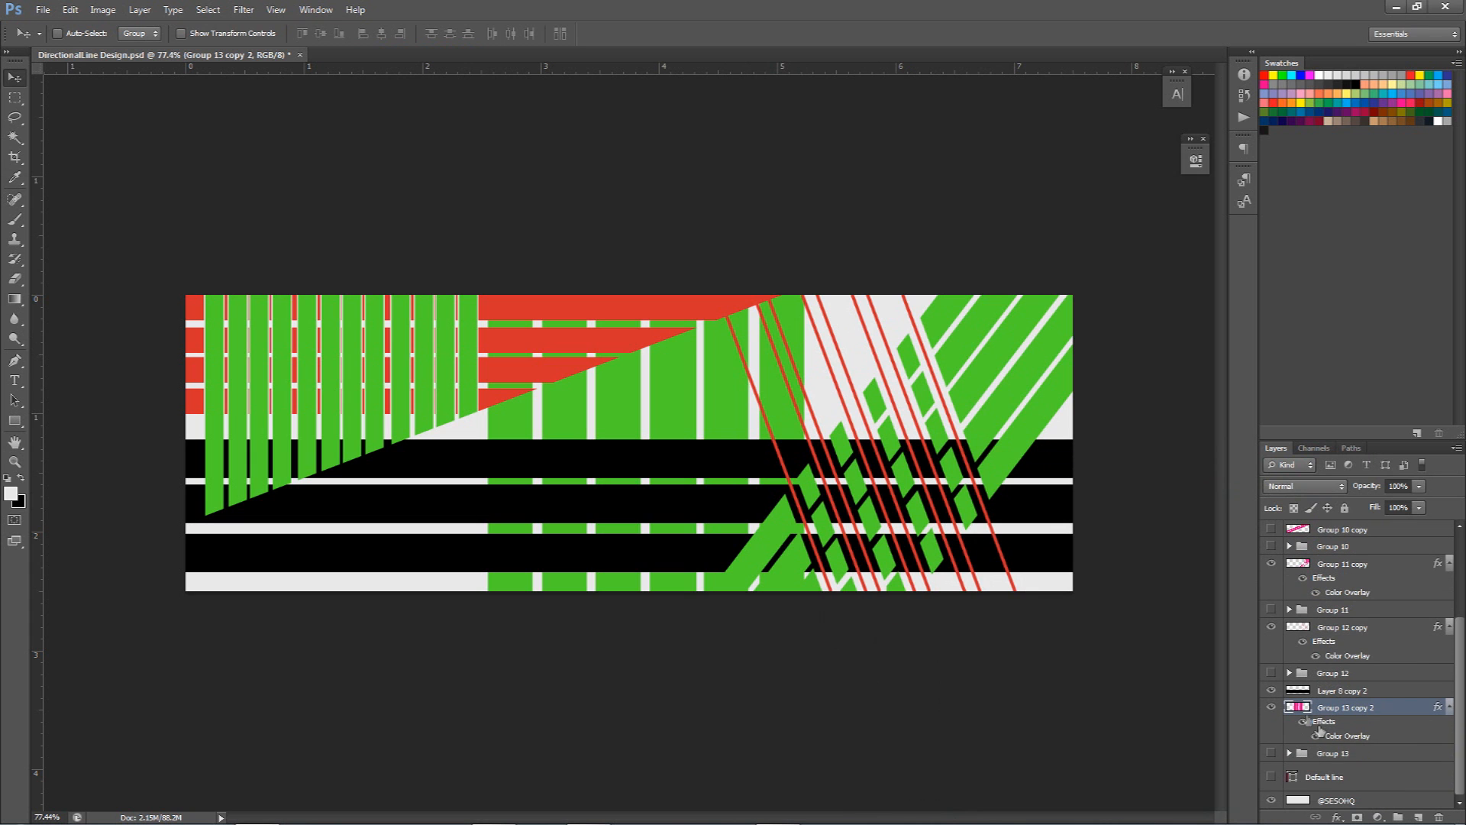
double_click(1413, 690)
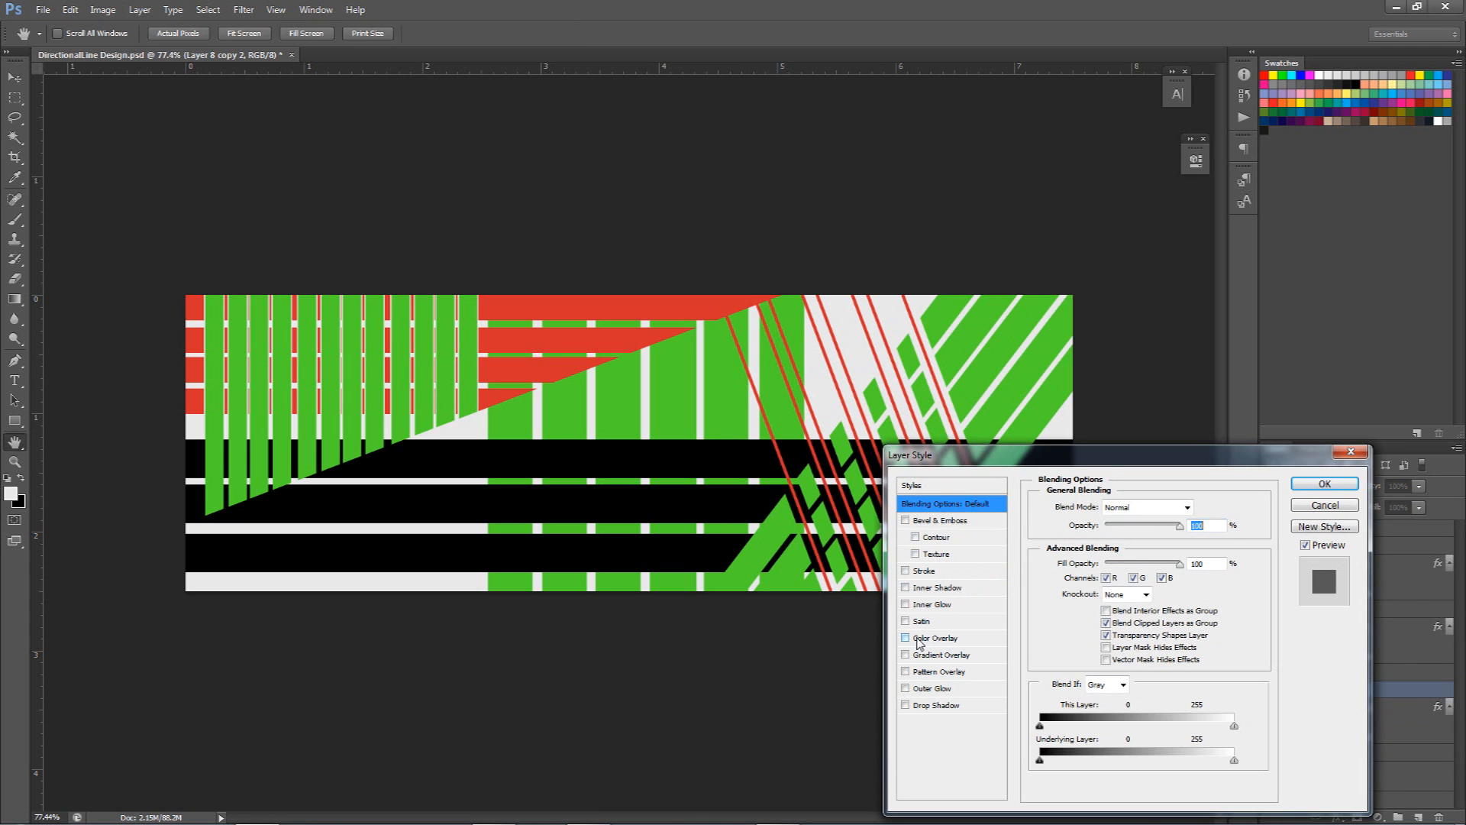
left_click(918, 639)
left_click(1201, 506)
left_click(663, 311)
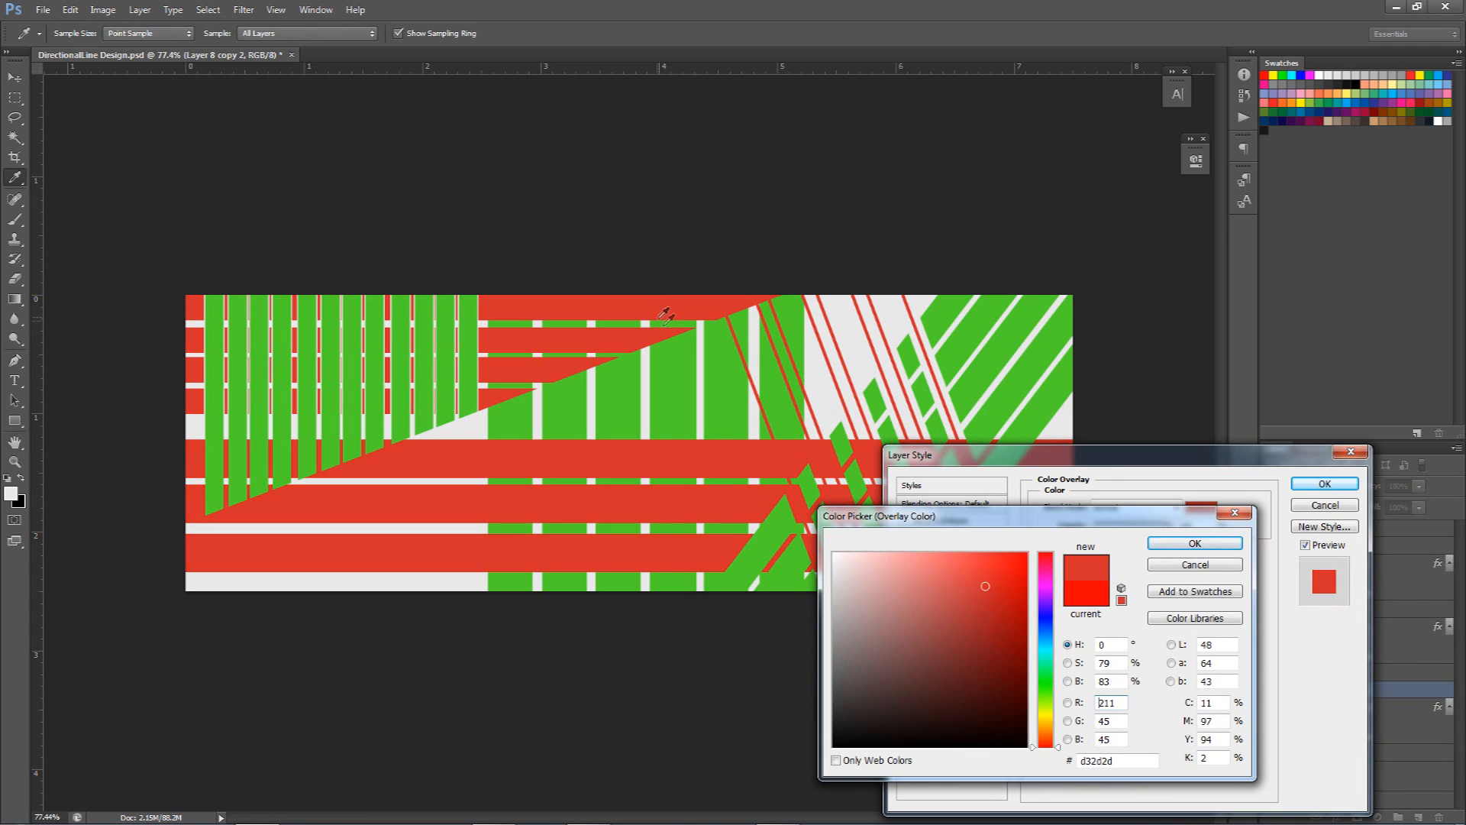
left_click(1195, 543)
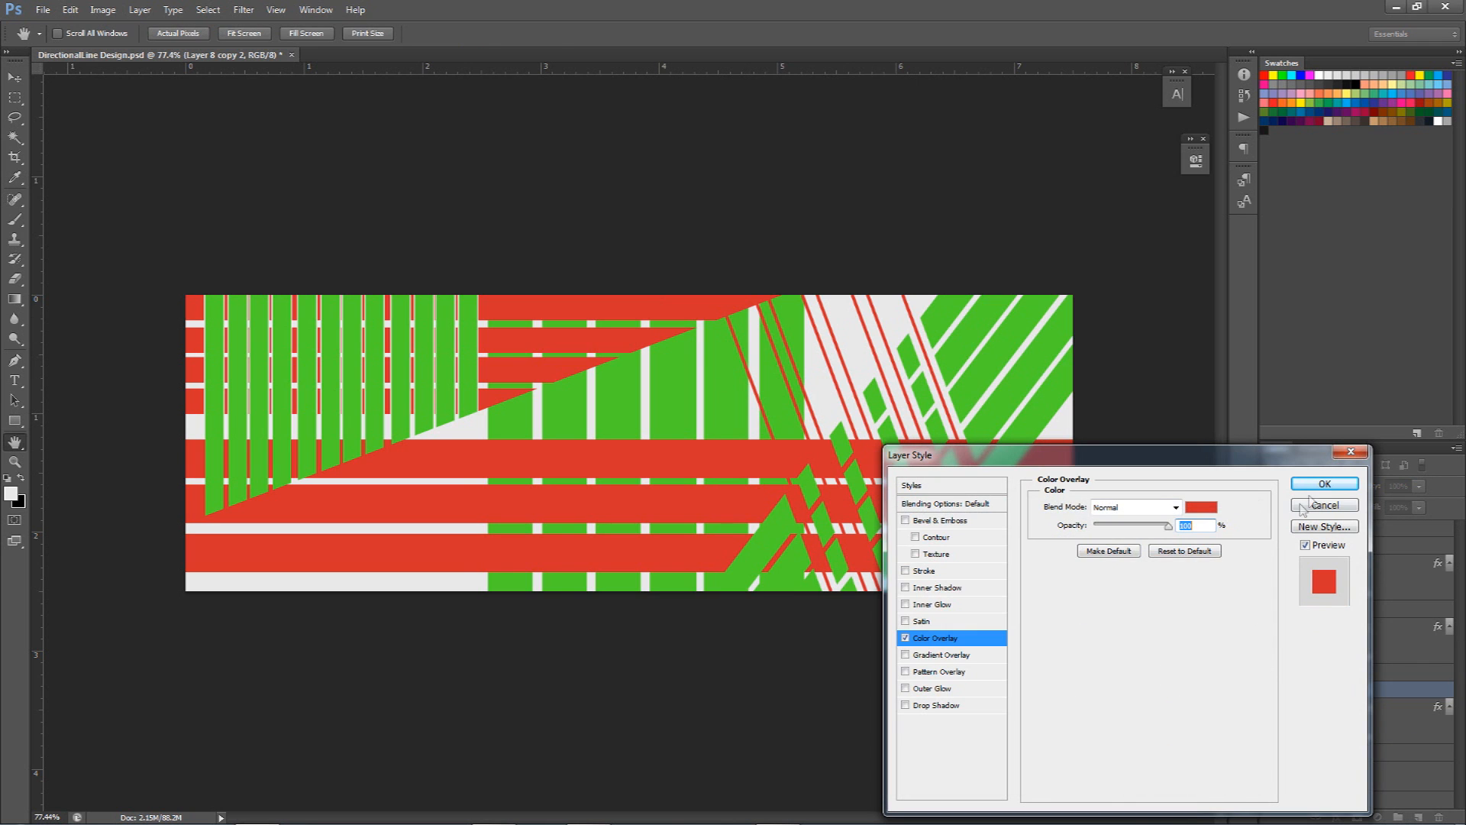
left_click(1325, 483)
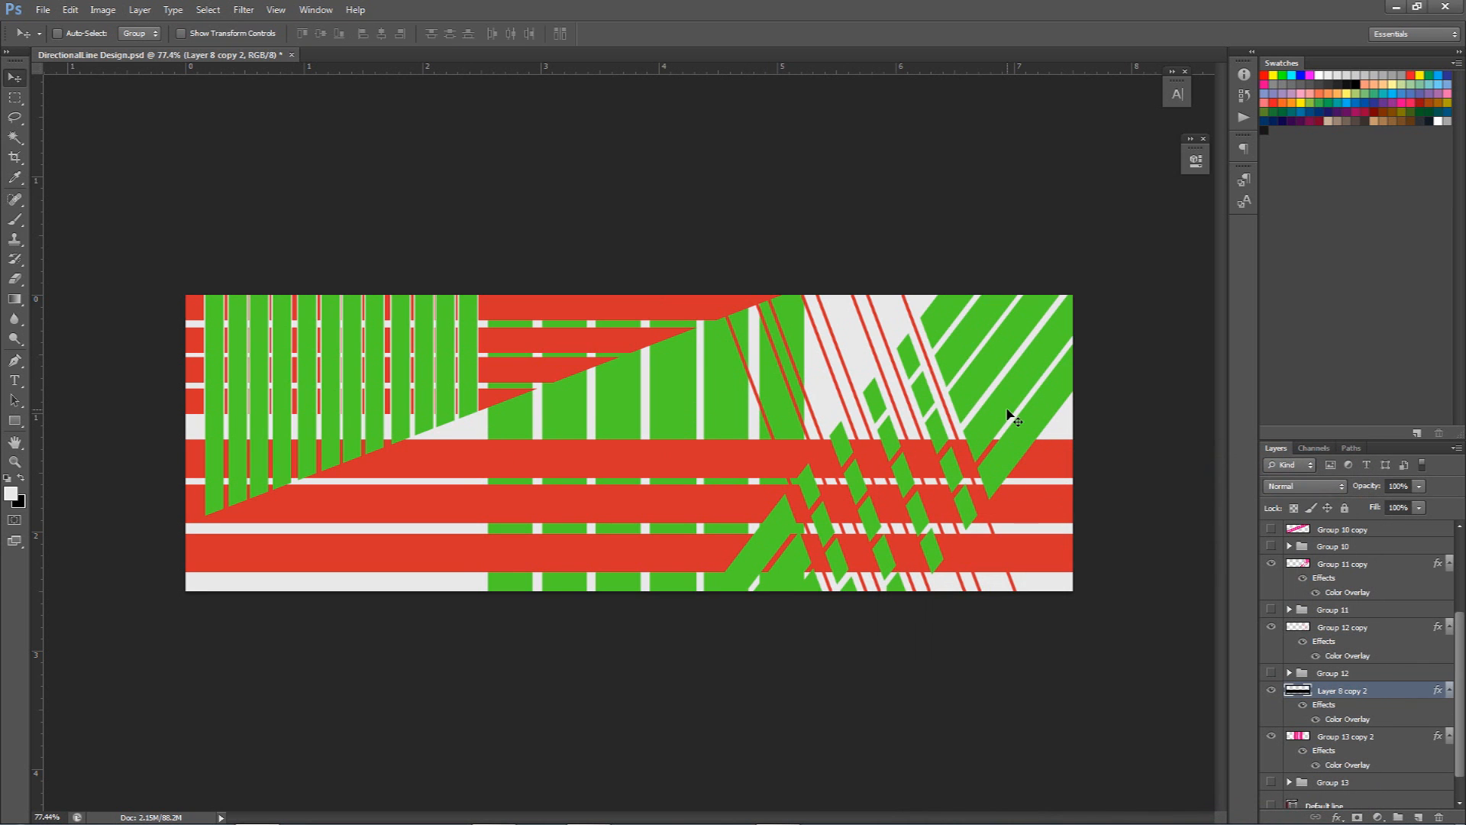
Change the Color Overlay of the green diagonal stripes to dark grey 4b4b4b.
scroll(1327, 672, "up", 1)
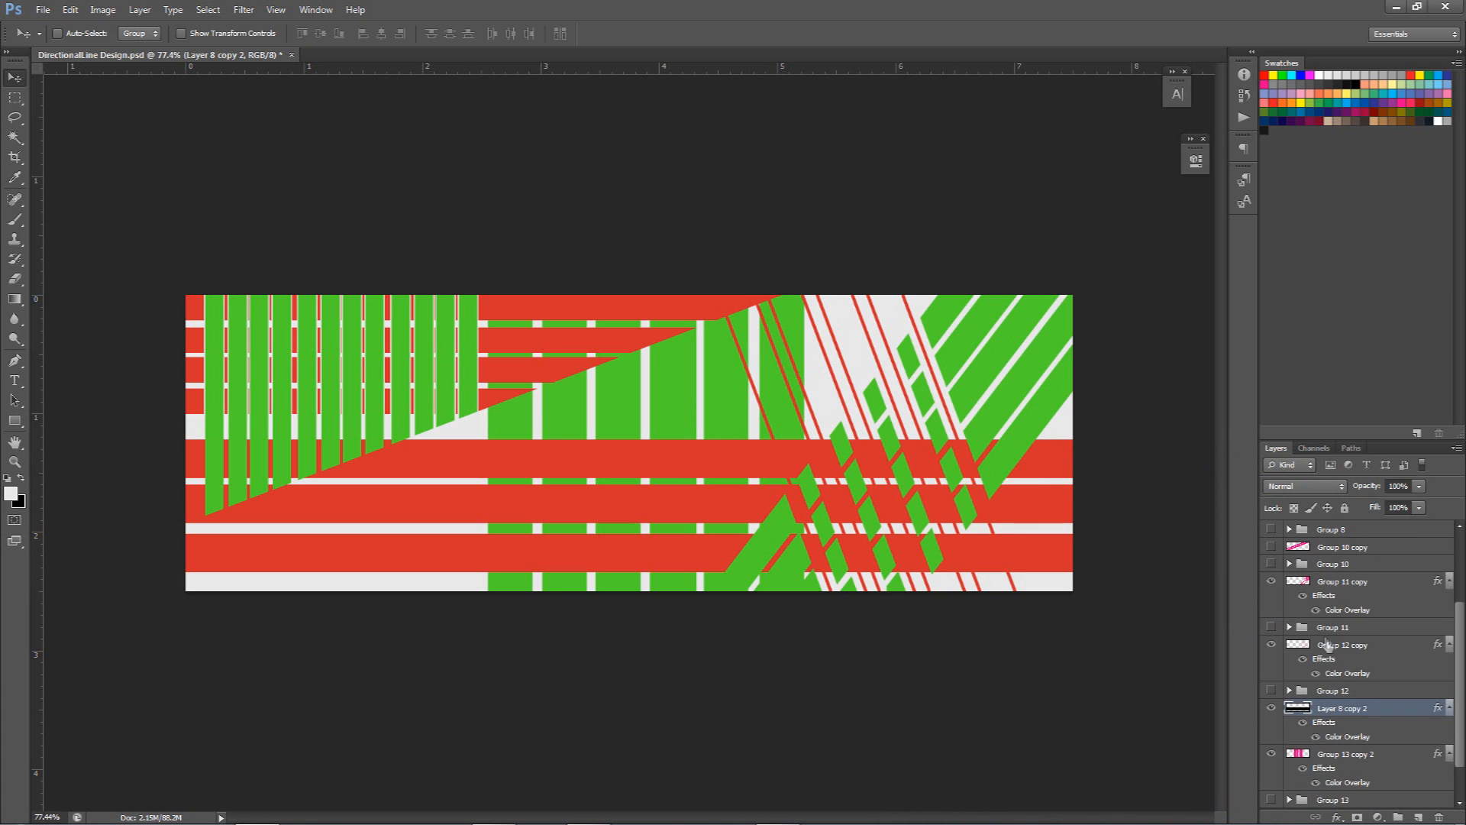
left_click(1271, 582)
left_click(1271, 581)
left_click(1271, 581)
left_click(1270, 581)
double_click(1349, 610)
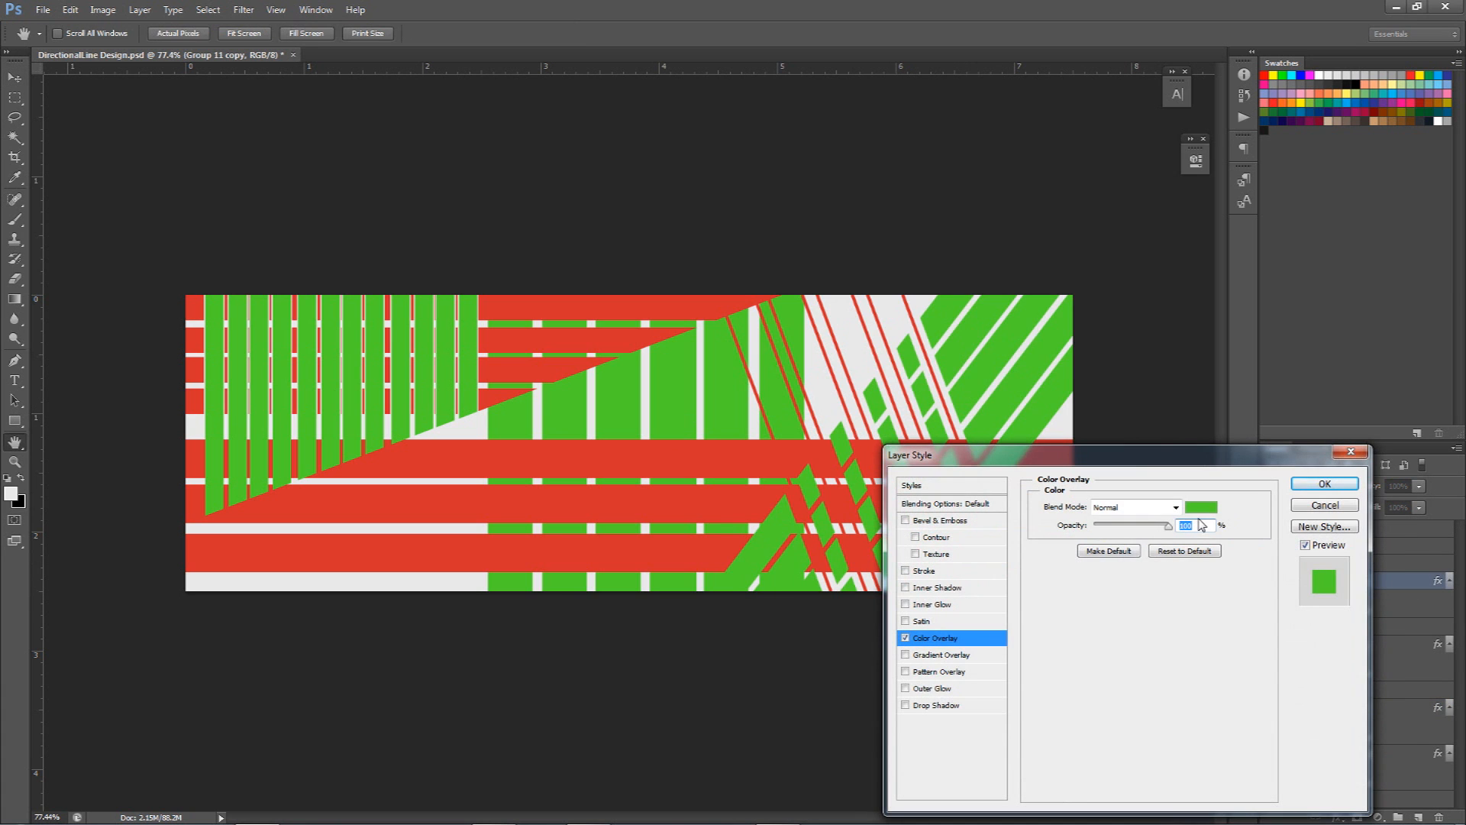
left_click(1200, 508)
left_click(852, 671)
mouse_move(852, 671)
left_mouse_down()
mouse_move(831, 683)
mouse_move(846, 686)
mouse_move(804, 685)
left_mouse_up()
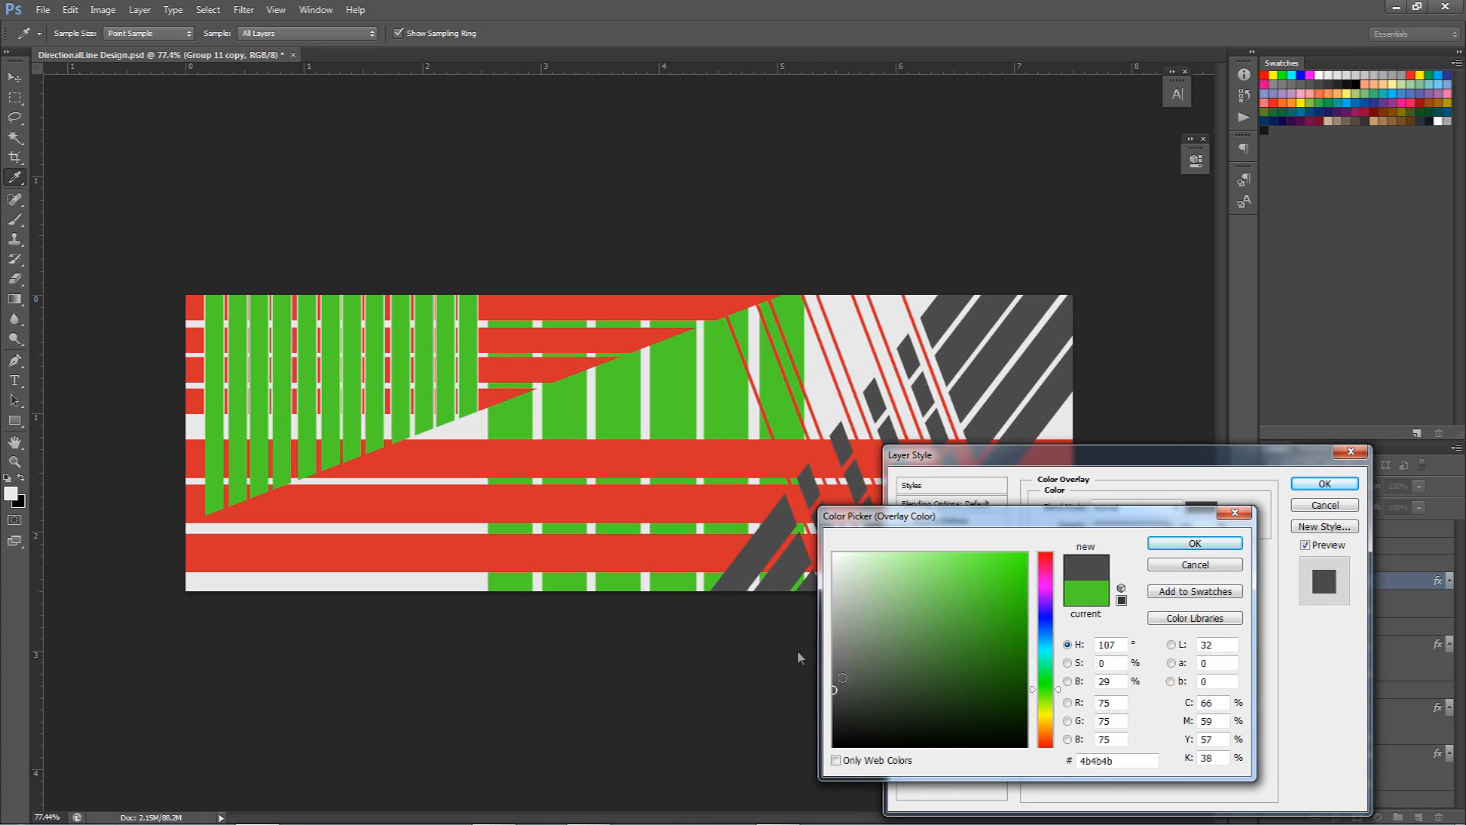
left_click(1196, 543)
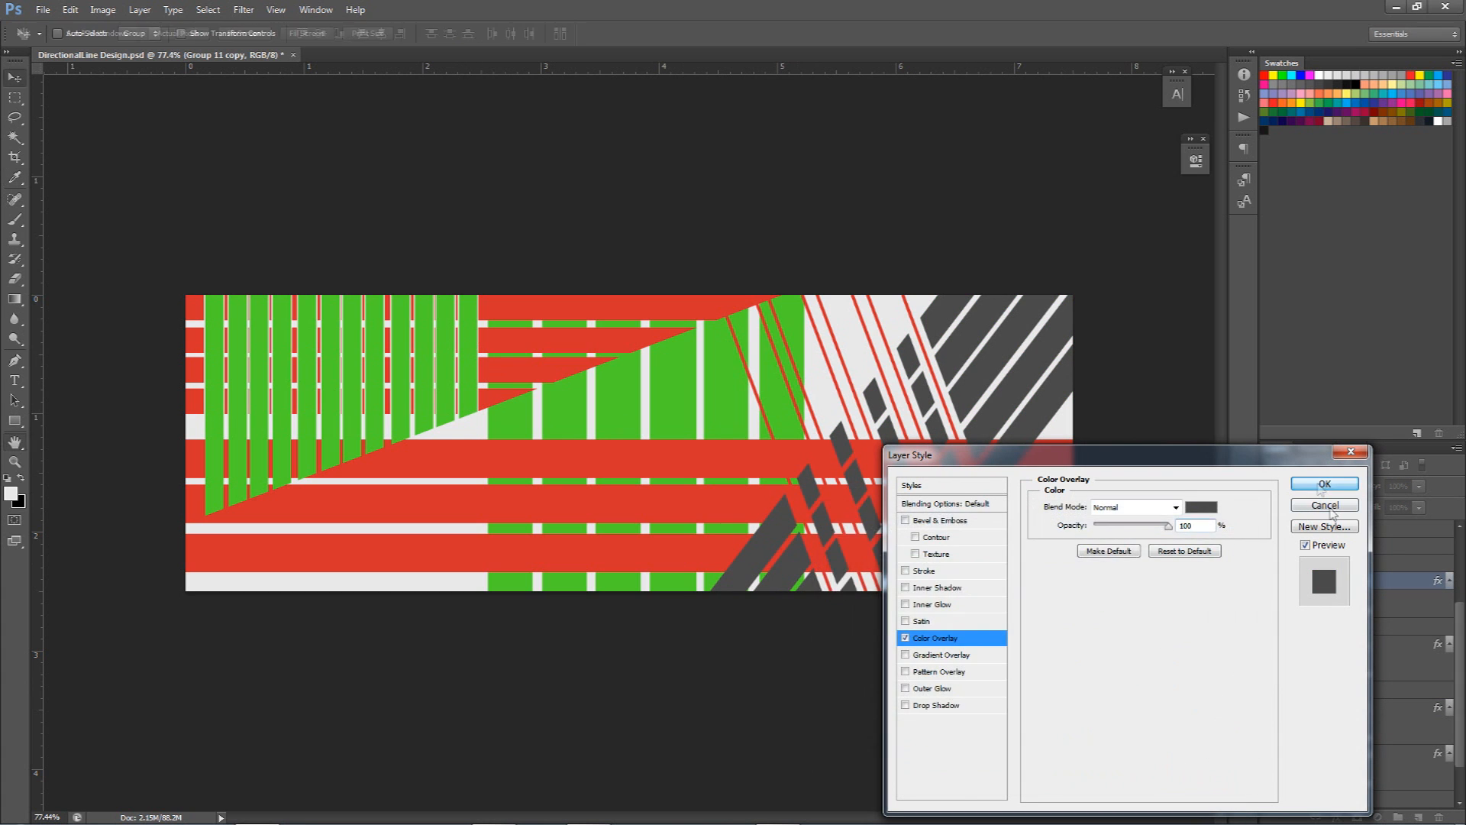
left_click(1325, 484)
Change the Color Overlay of the slanted-end green vertical stripes to the diagonal stripes' dark grey 4b4b4b.
scroll(1308, 617, "up", 2)
left_click(1271, 564)
left_click(1271, 565)
double_click(1341, 594)
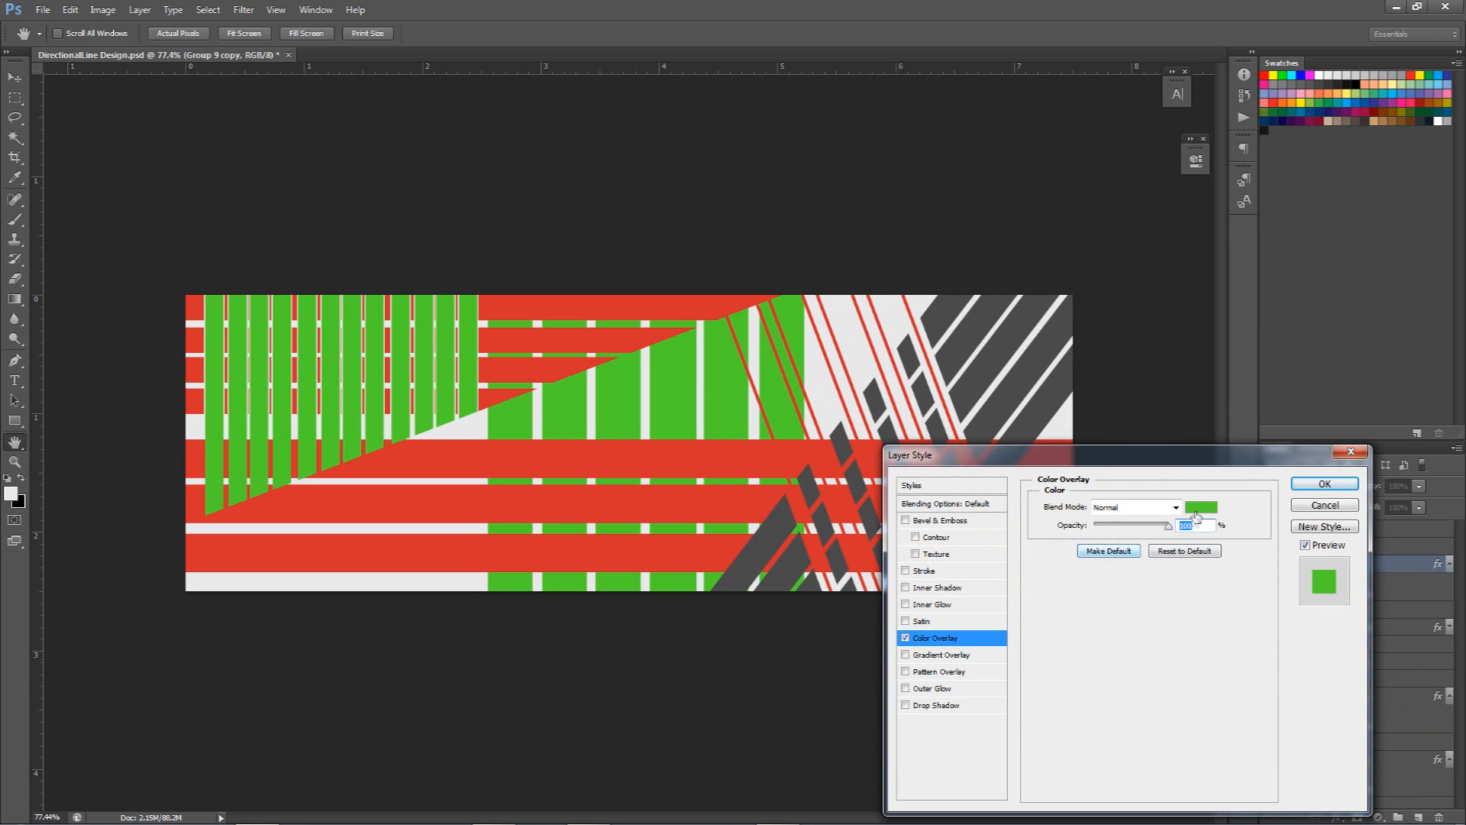
left_click(1202, 507)
left_click(1018, 390)
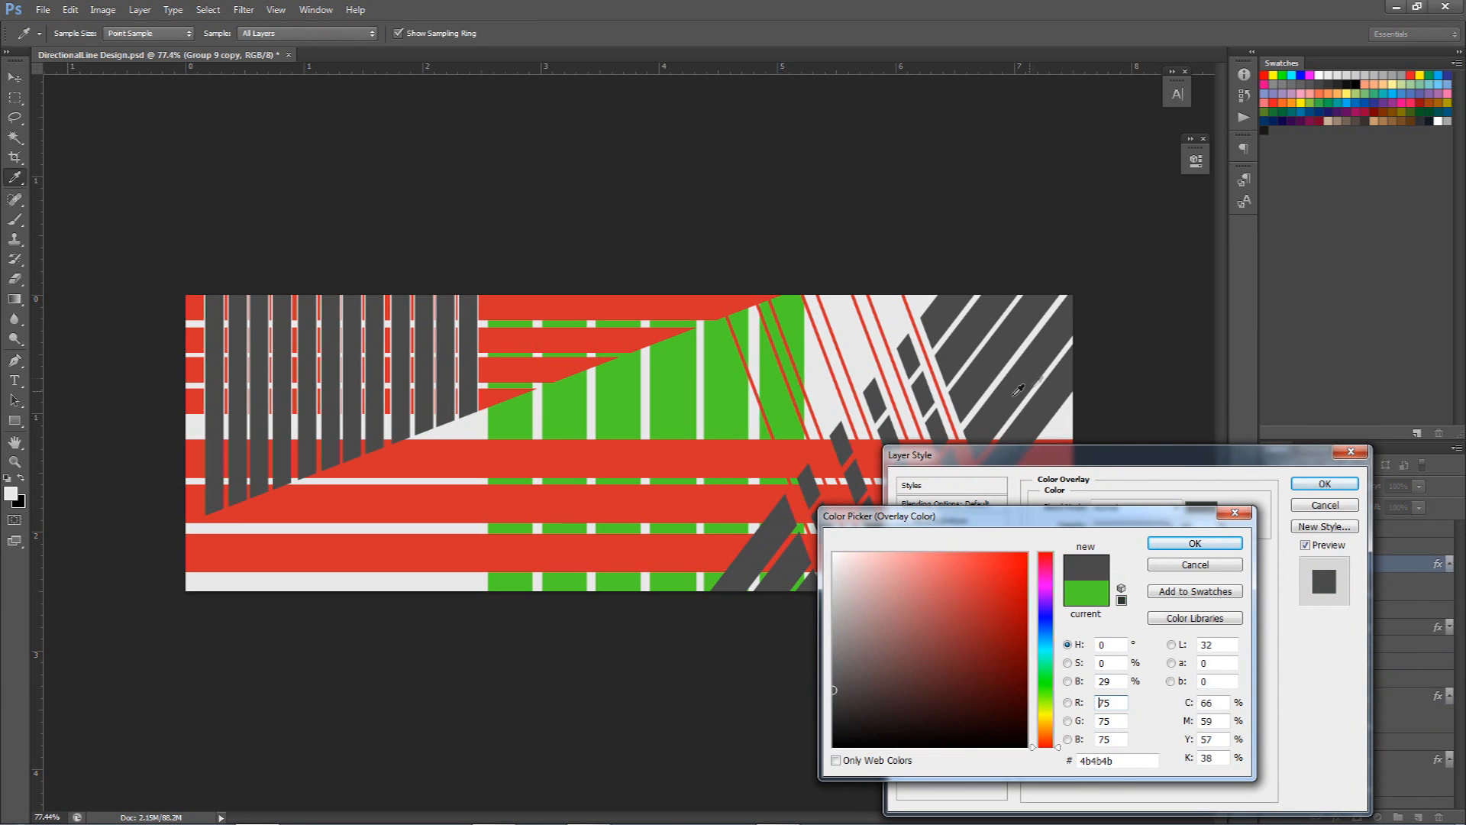
left_click(1185, 543)
left_click(1315, 485)
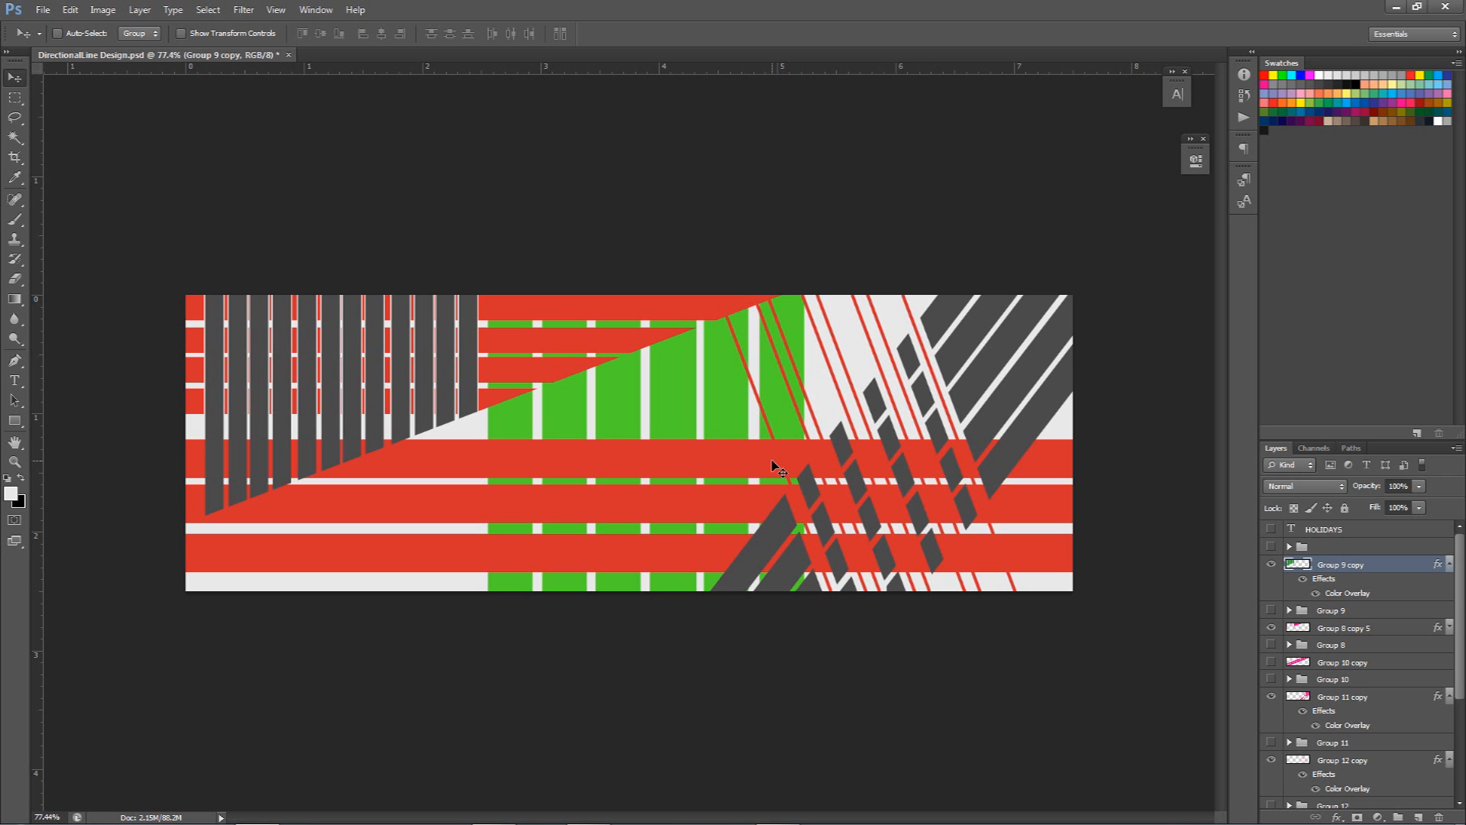
Load the three red horizontal bars as a selection and expand it by 5 pixels.
scroll(1310, 688, "down", 4)
left_click(1272, 661)
left_click(1272, 661)
left_click(1297, 661, "ctrl")
left_click(207, 9)
mouse_move(229, 178)
left_click(380, 207)
type("45")
key("BackSpace")
key("BackSpace")
type("5")
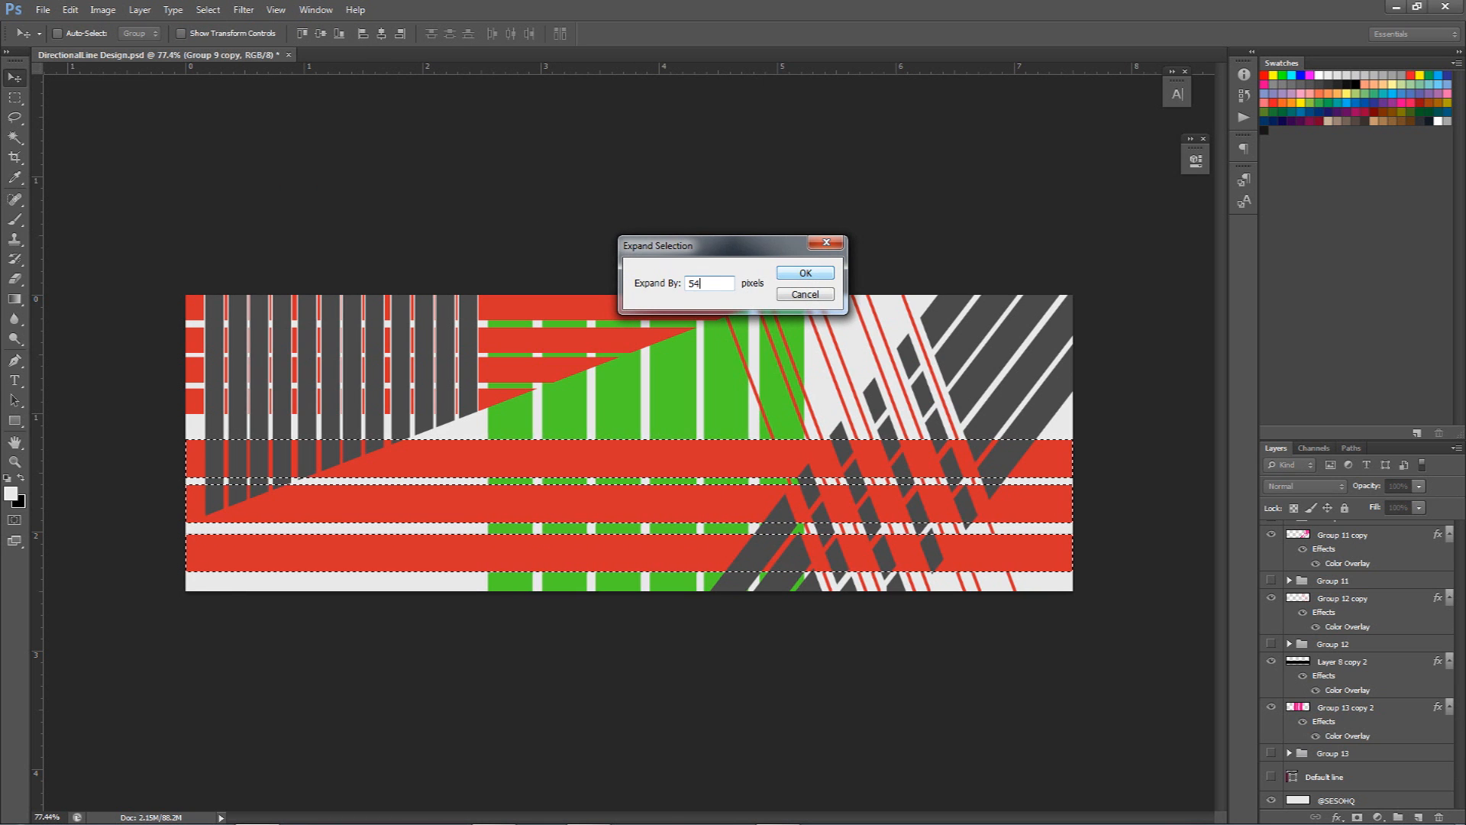
left_click(805, 272)
Delete the expanded selection from the green vertical bars to cut gaps around the red bars, and deselect.
left_click(1271, 707)
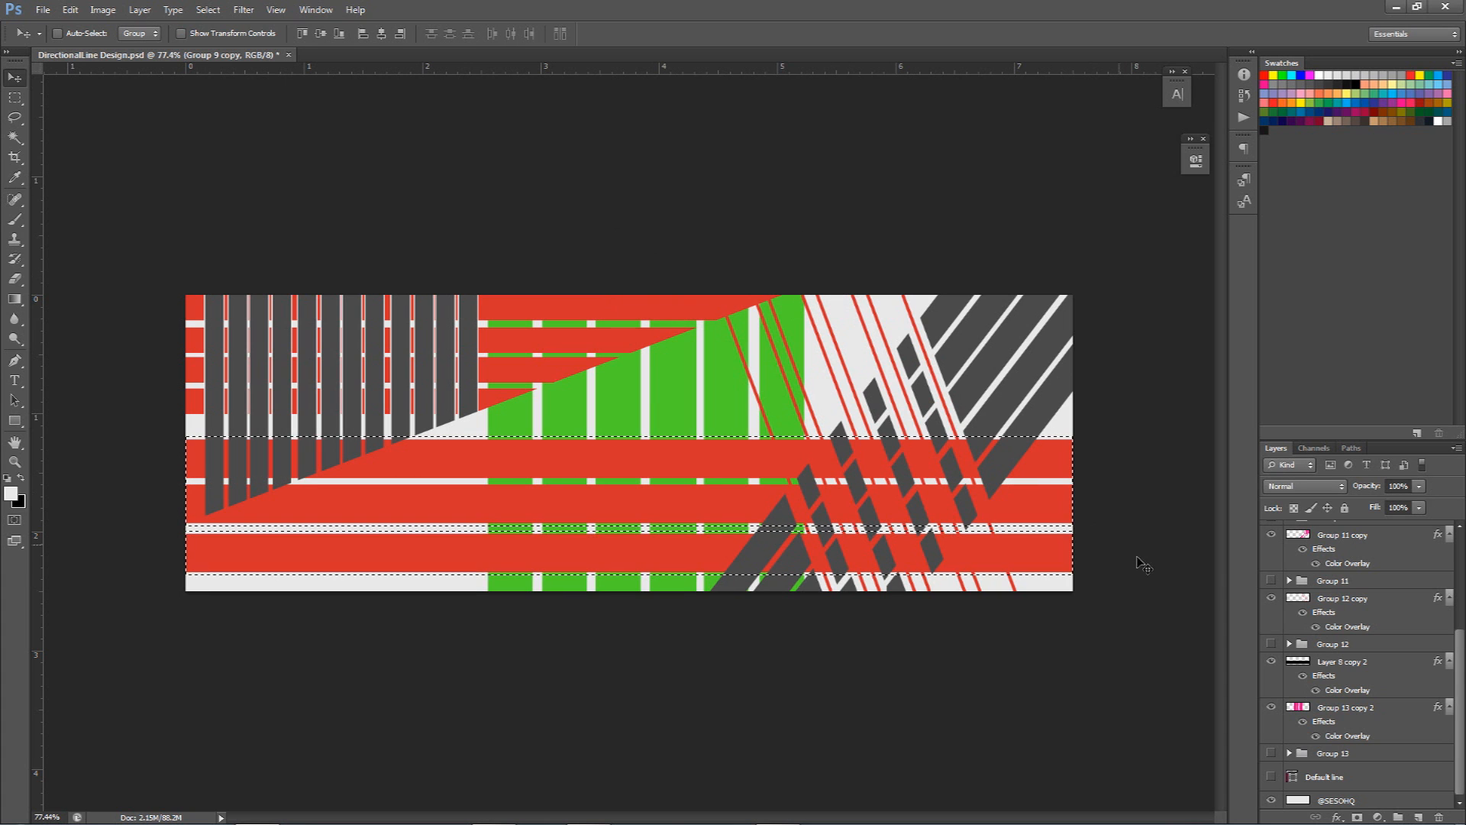
left_click(1273, 710)
left_click(1331, 710)
key("ctrl+d")
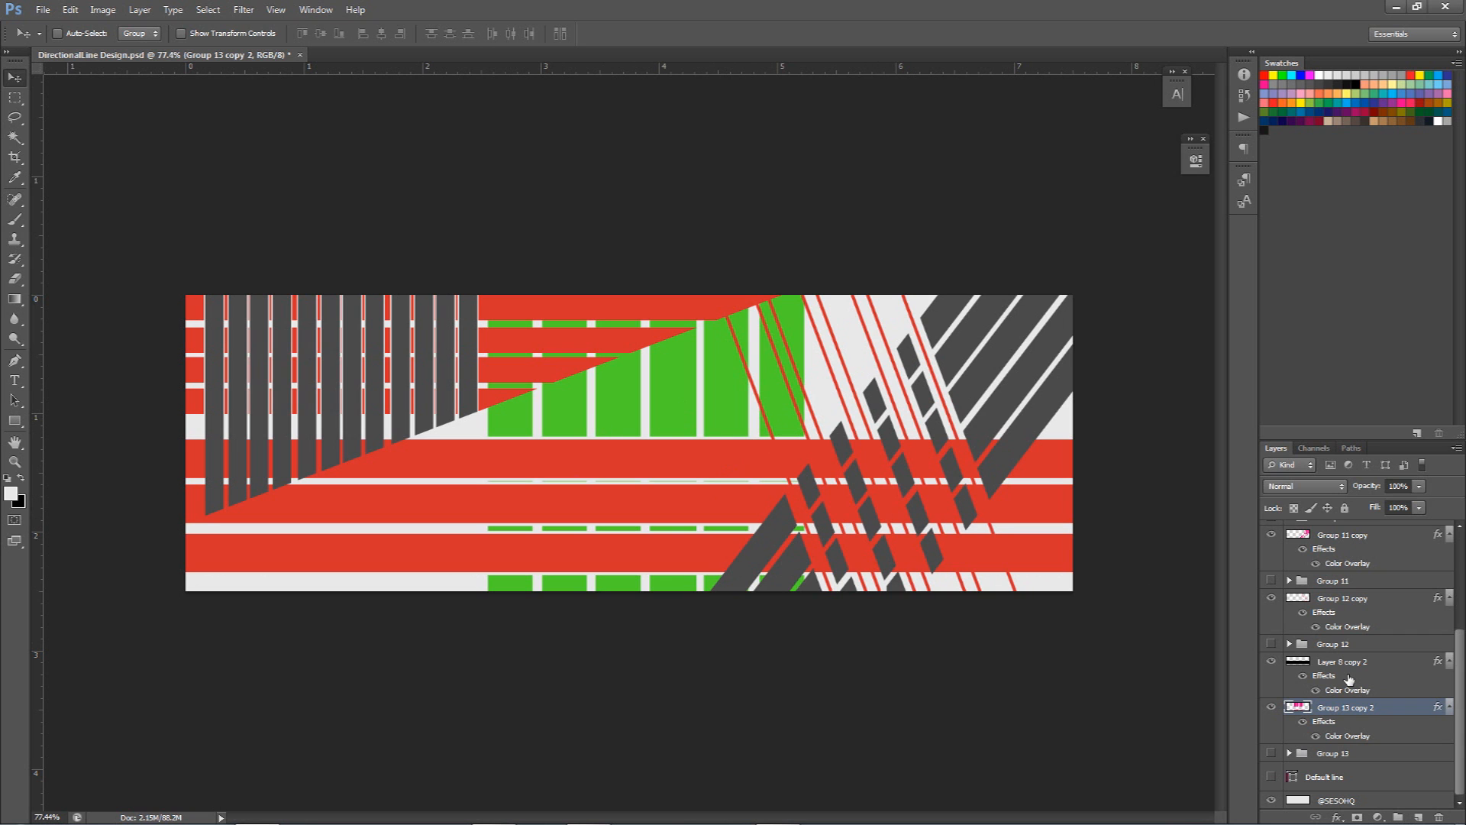
Show the finished banner group over the new stripes for comparison and hide it again.
scroll(1317, 678, "up", 5)
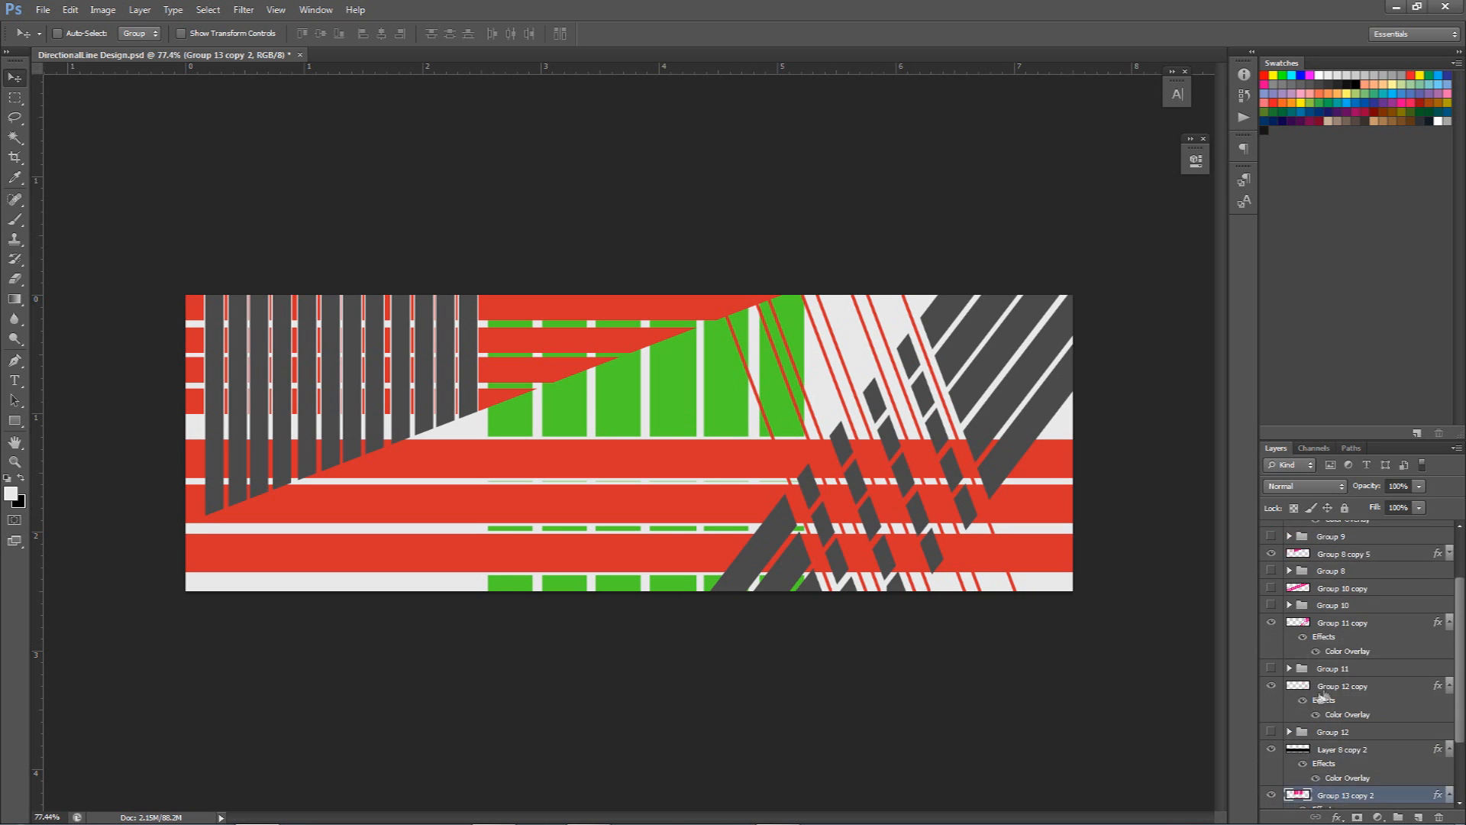
left_click(1271, 547)
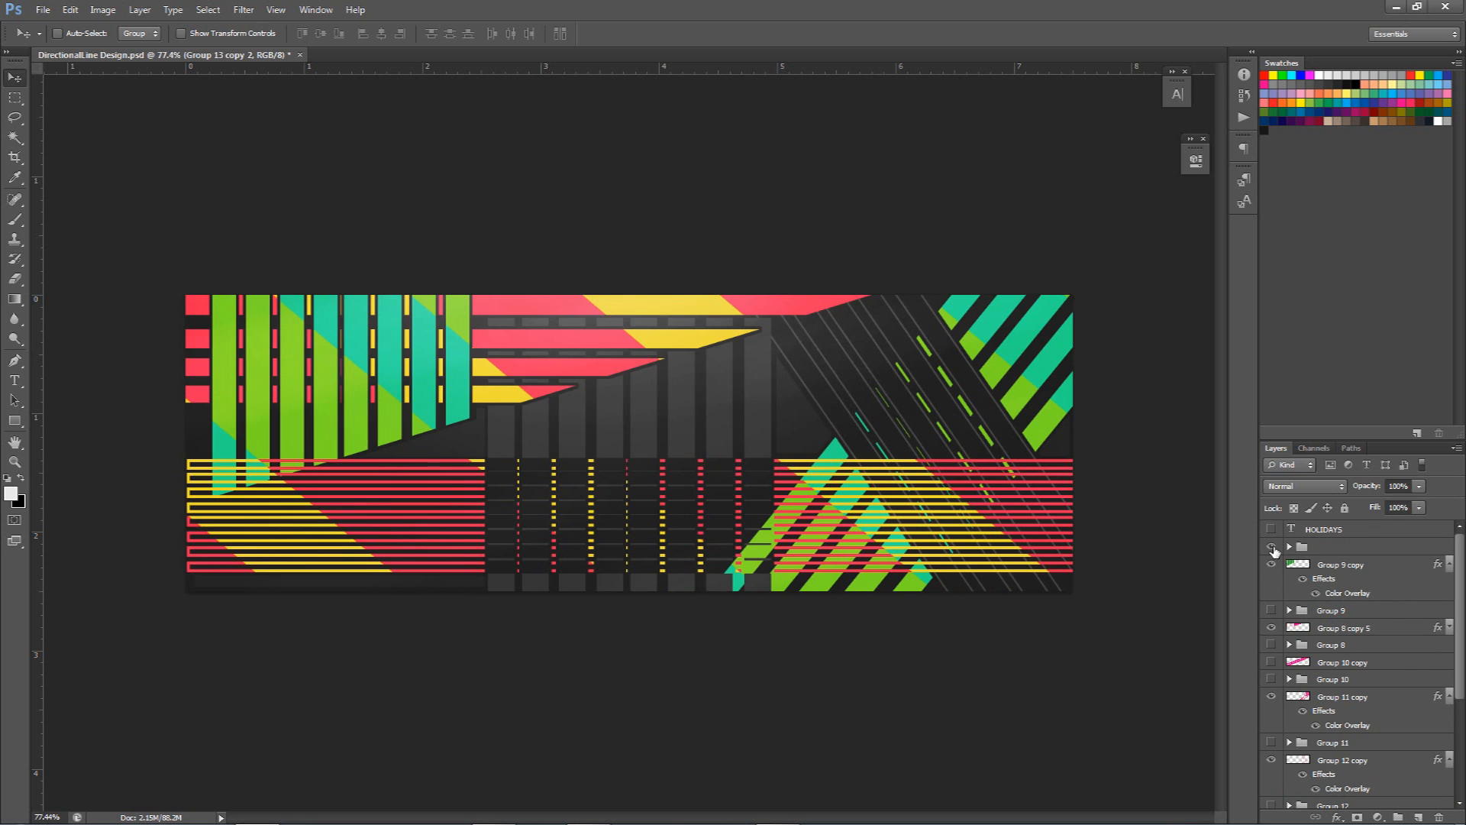
left_click(1272, 547)
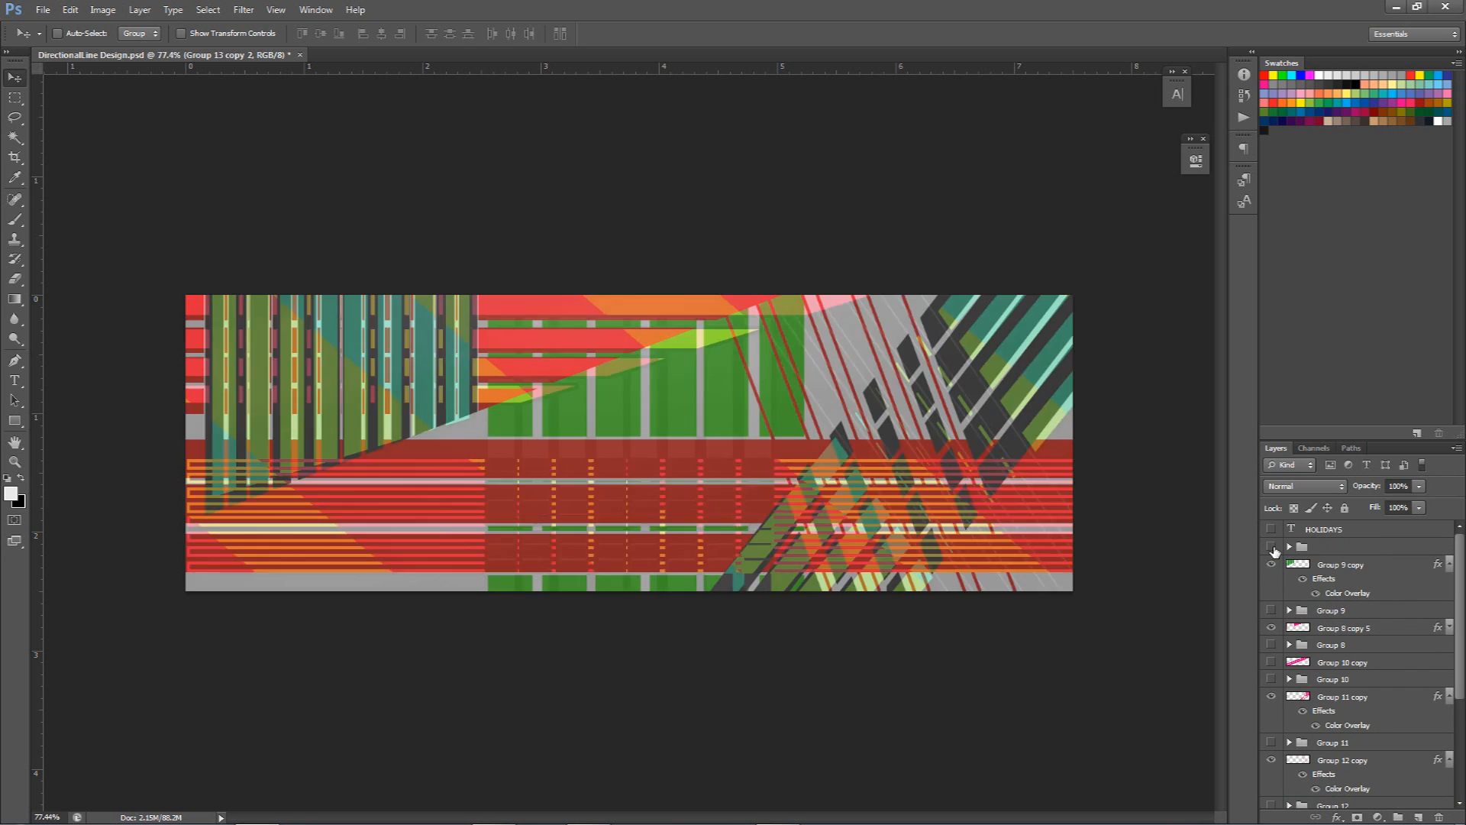
scroll(1335, 709, "down", 3)
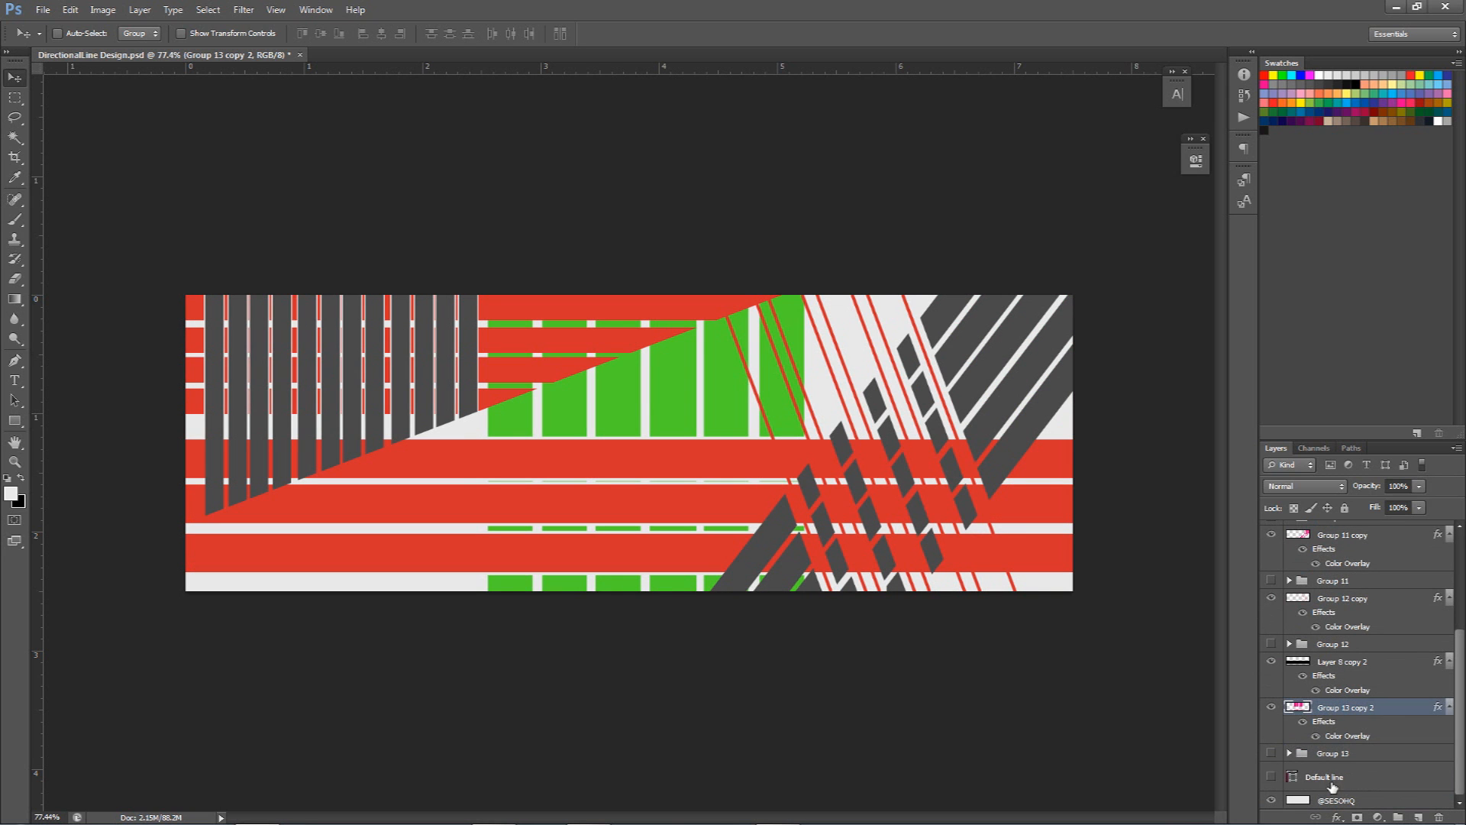
left_click(1334, 800)
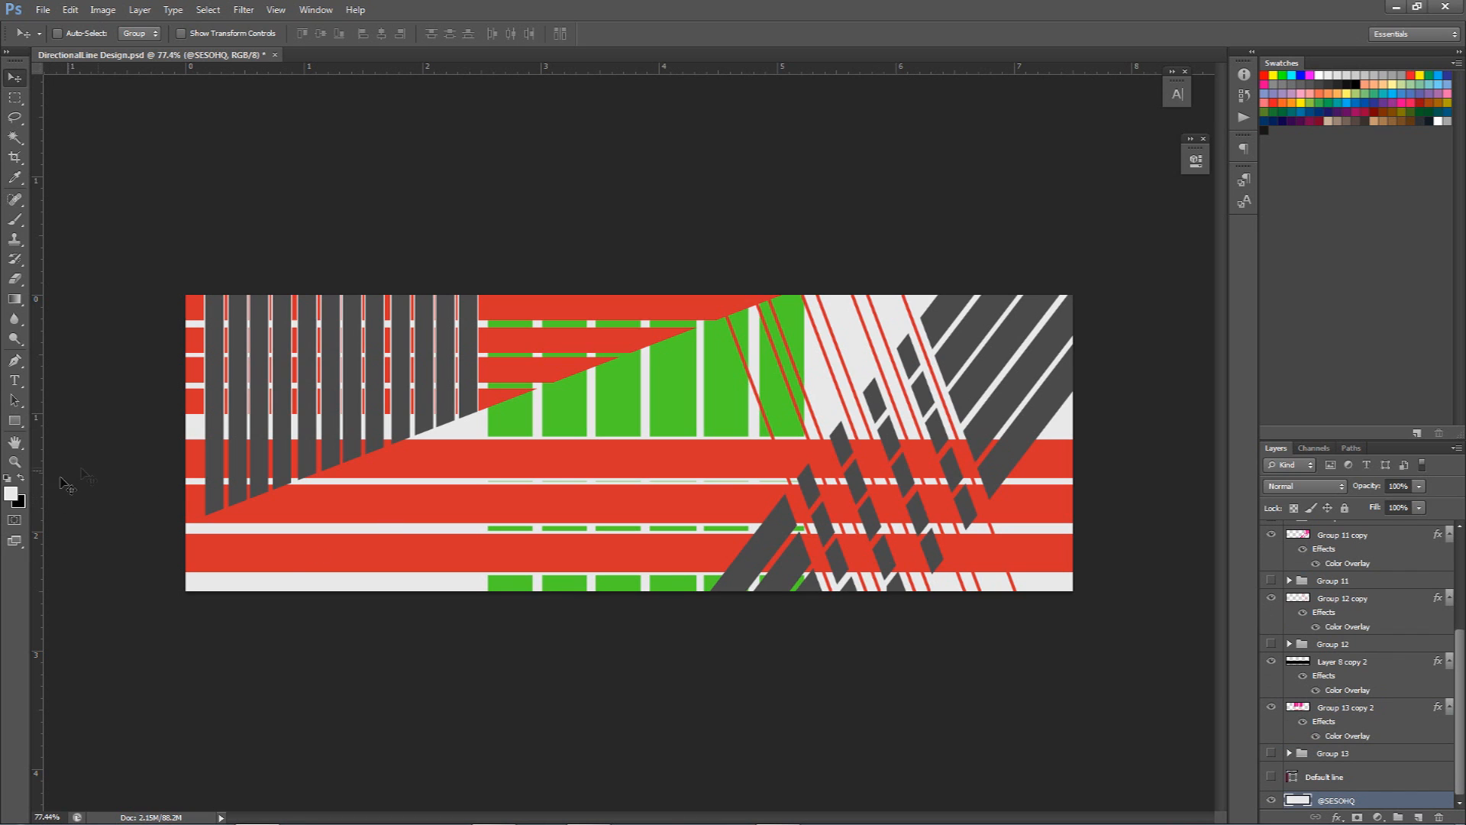
left_click(7, 478)
key("alt+BackSpace")
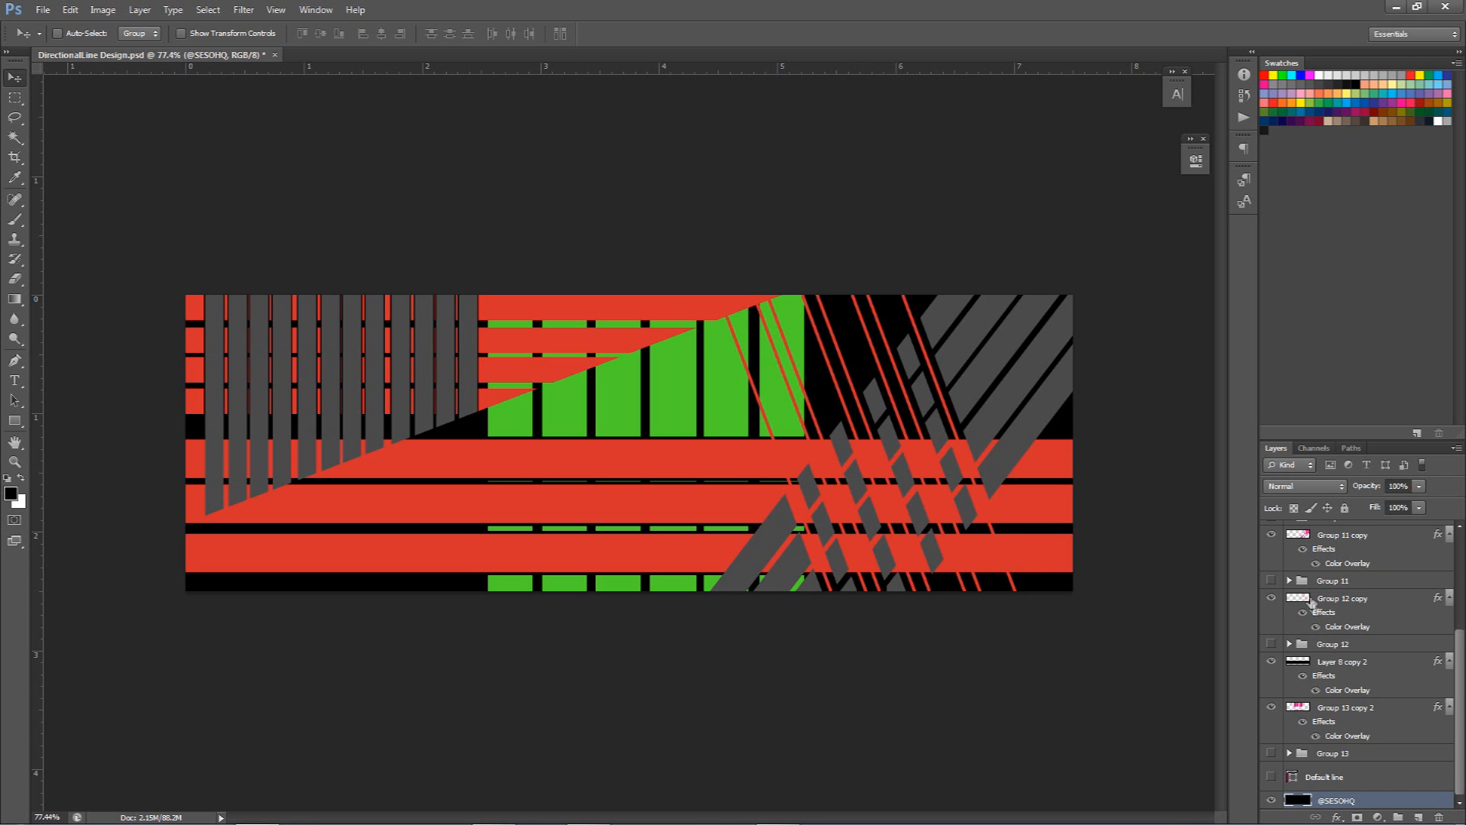
left_click(1271, 801)
left_click(1270, 801)
Delete the hidden original stripe groups and Group 10 copy, keeping only the visible stripe copies.
scroll(1299, 730, "up", 2)
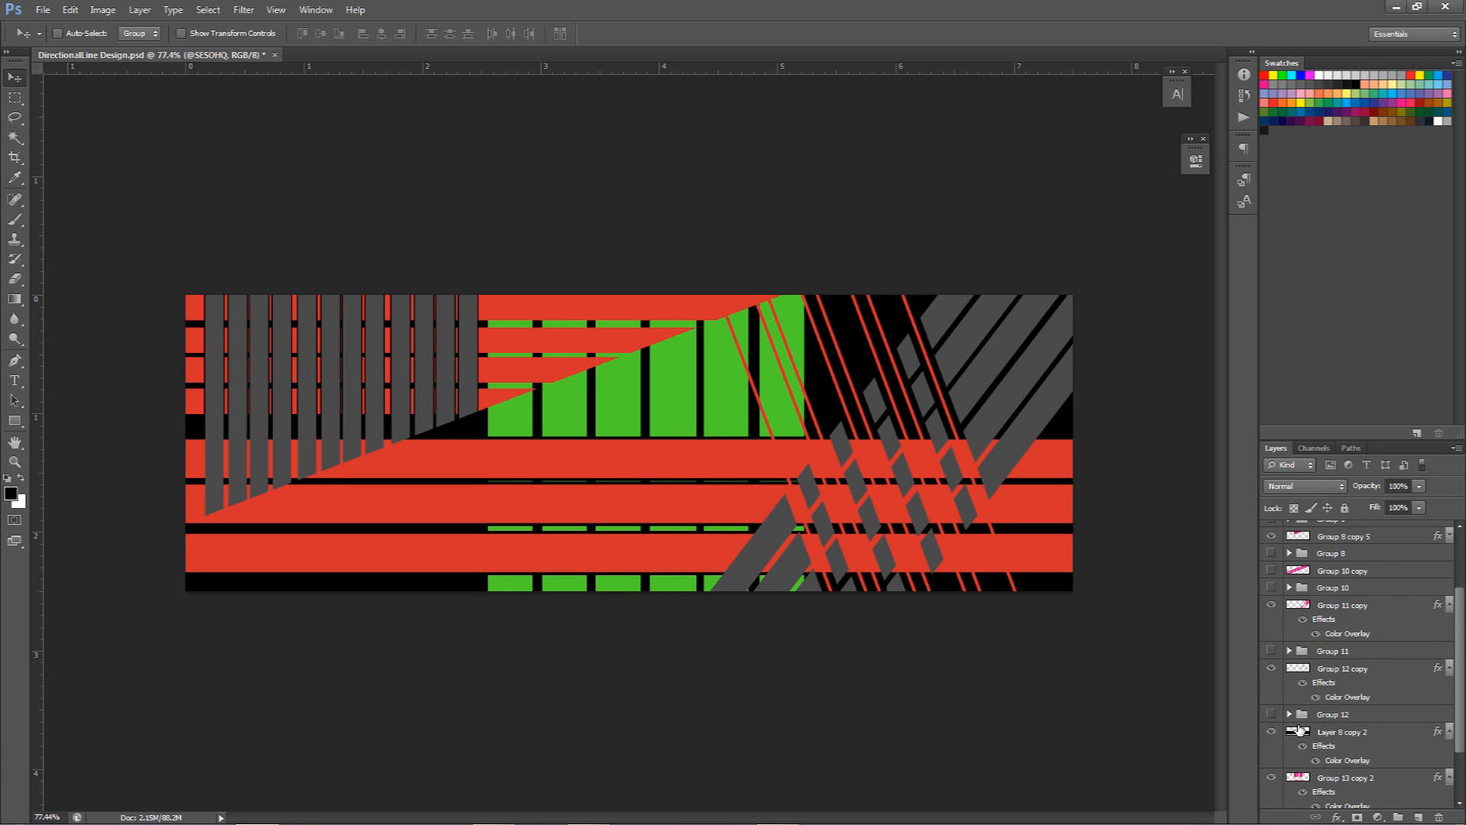
scroll(1300, 729, "up", 3)
left_click(1320, 612)
key("Delete")
left_click(1320, 626)
key("Delete")
key("Delete")
key("Delete")
left_click(1312, 669)
key("Delete")
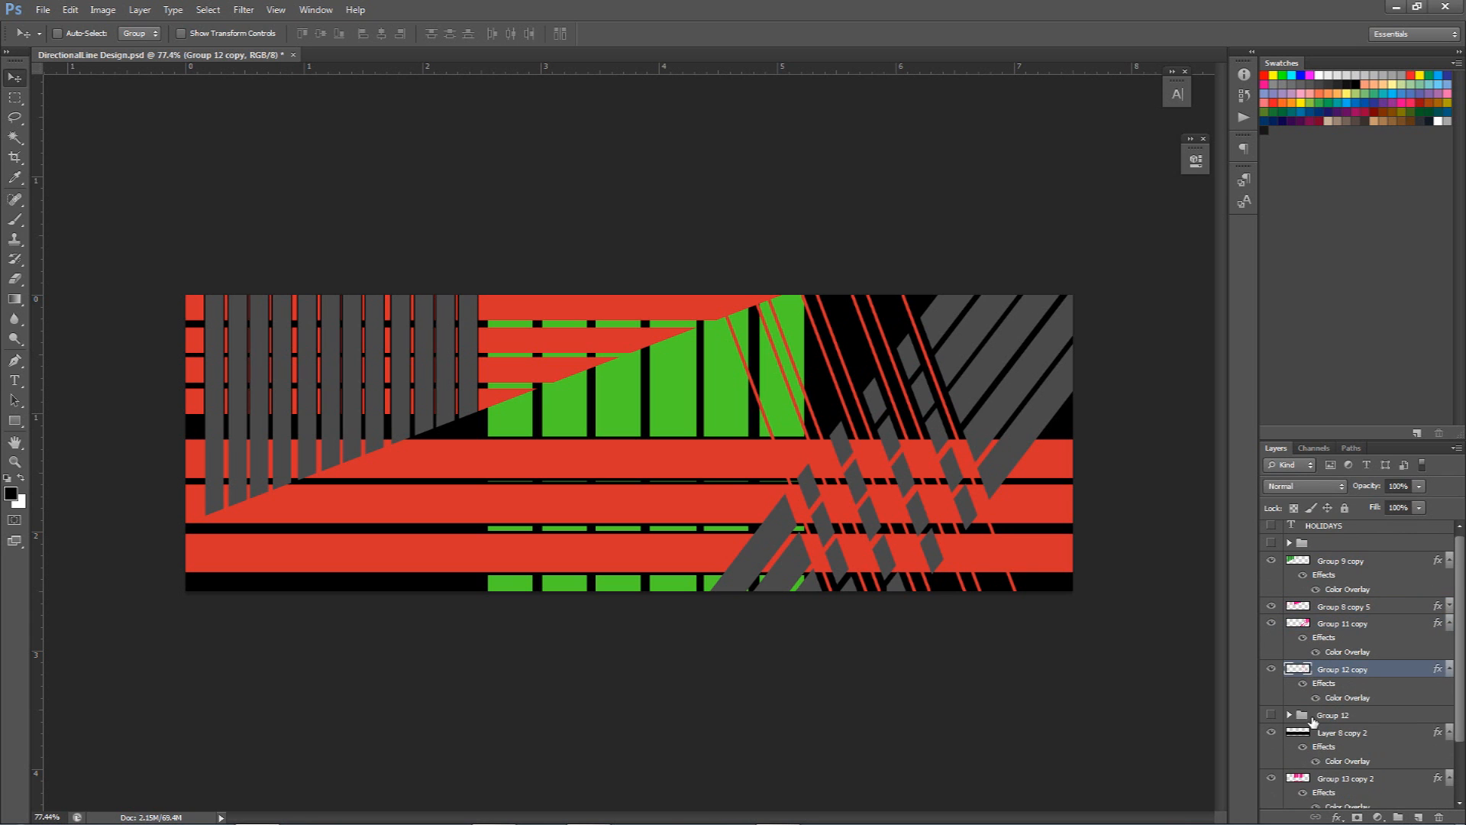
left_click(1312, 720)
key("Delete")
scroll(1312, 730, "down", 1)
left_click(1318, 765)
Collapse the effects lists of the stripe layers.
scroll(1320, 761, "up", 1)
left_click(1450, 624)
left_click(1450, 640)
left_click(1450, 661)
left_click(1450, 677)
left_click(1450, 565)
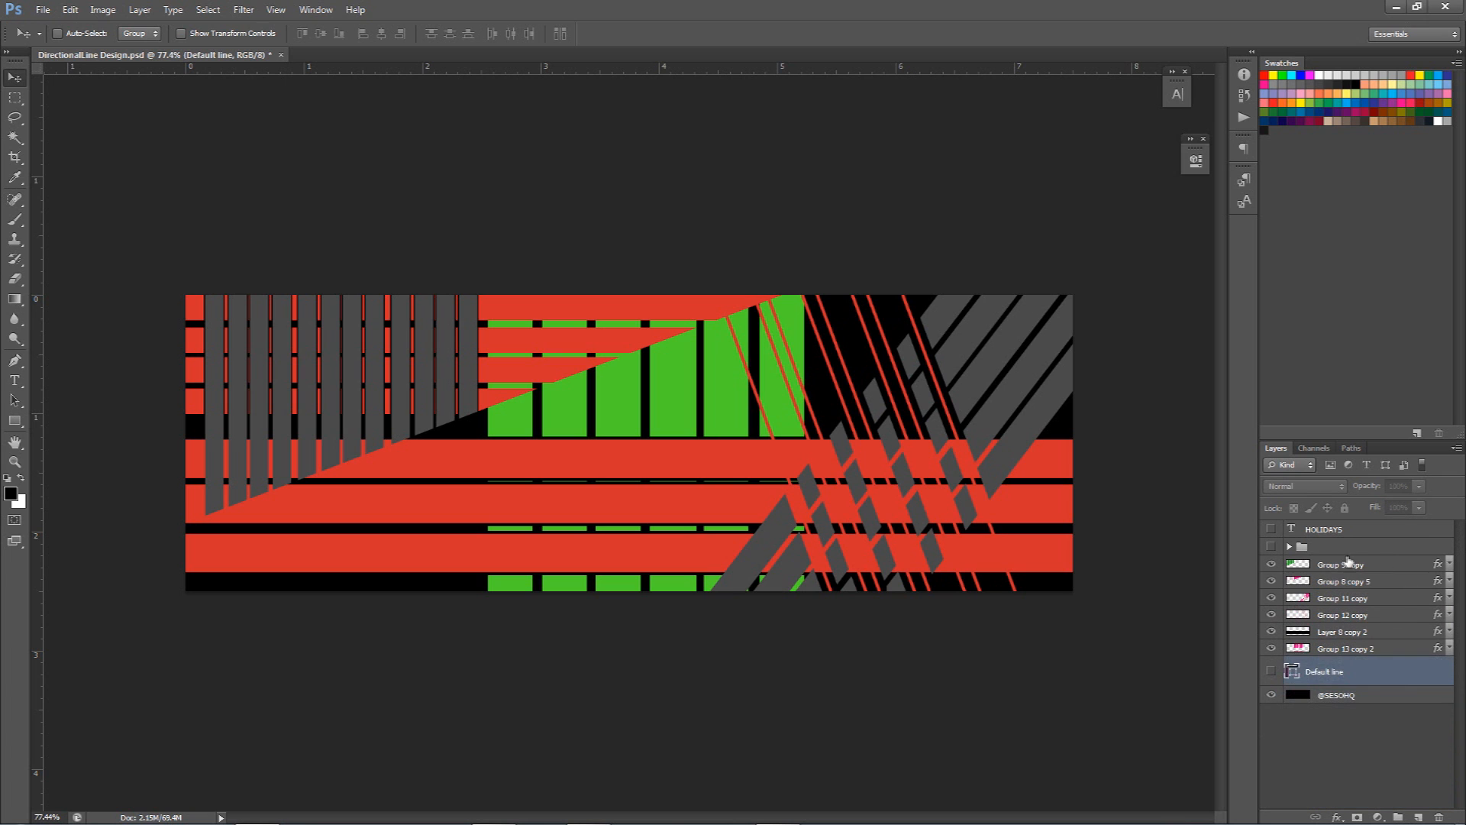
Add an Exposure adjustment above Group 9 copy with exposure +0.56, offset +0.1288 and gamma correction 0.60.
left_click(1348, 563)
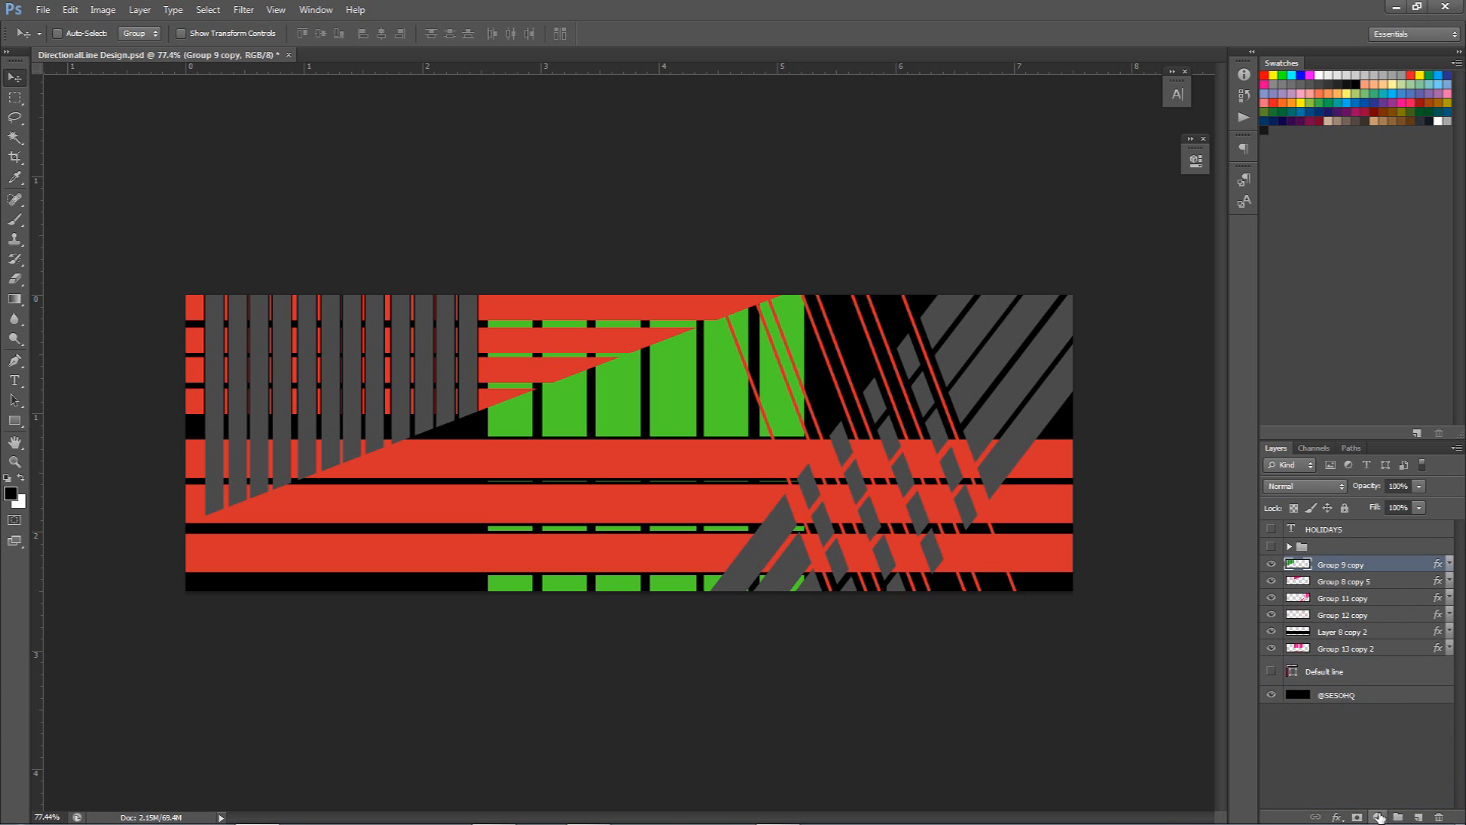
left_click(1379, 815)
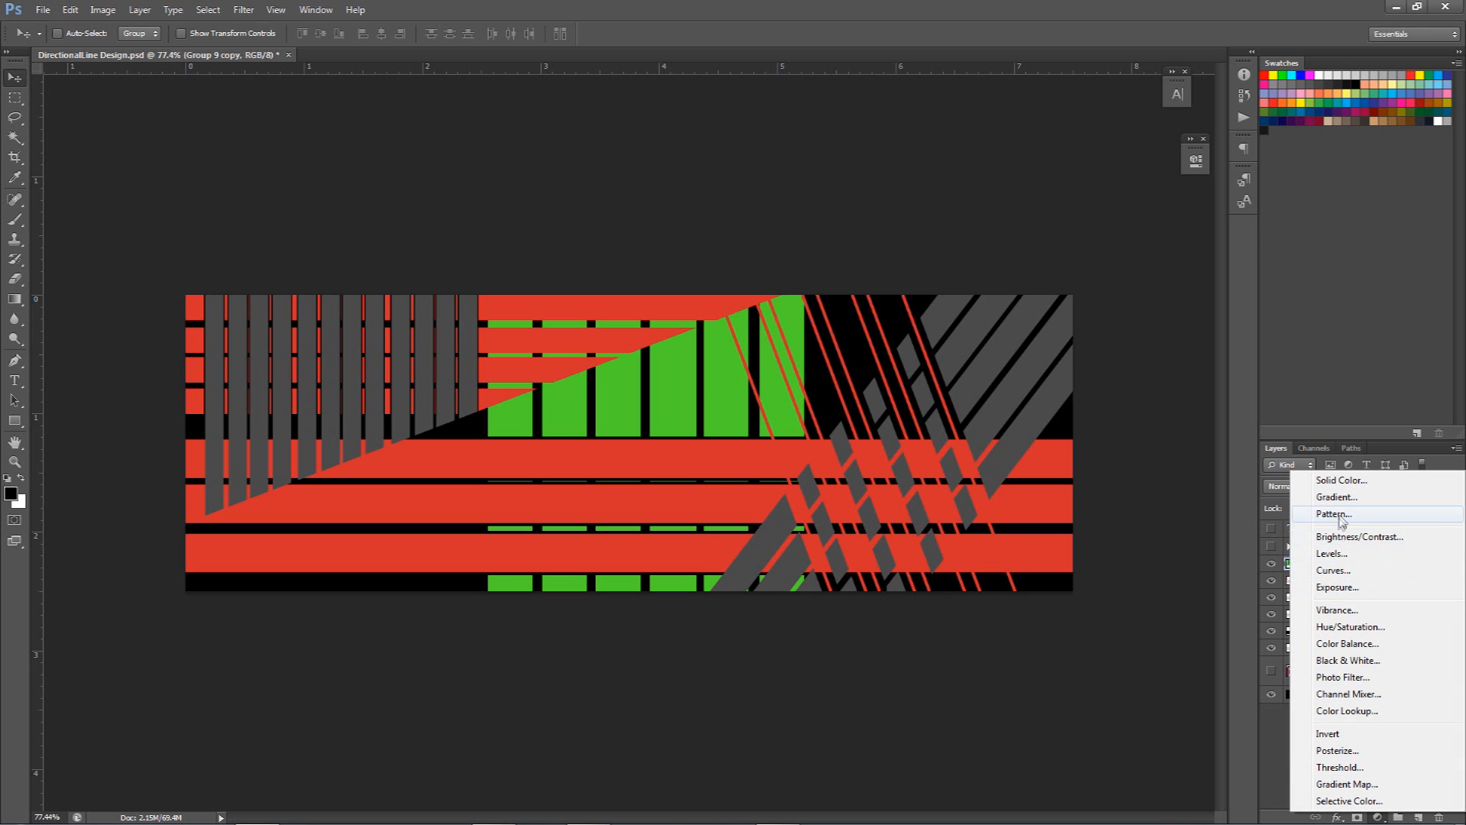
left_click(1336, 587)
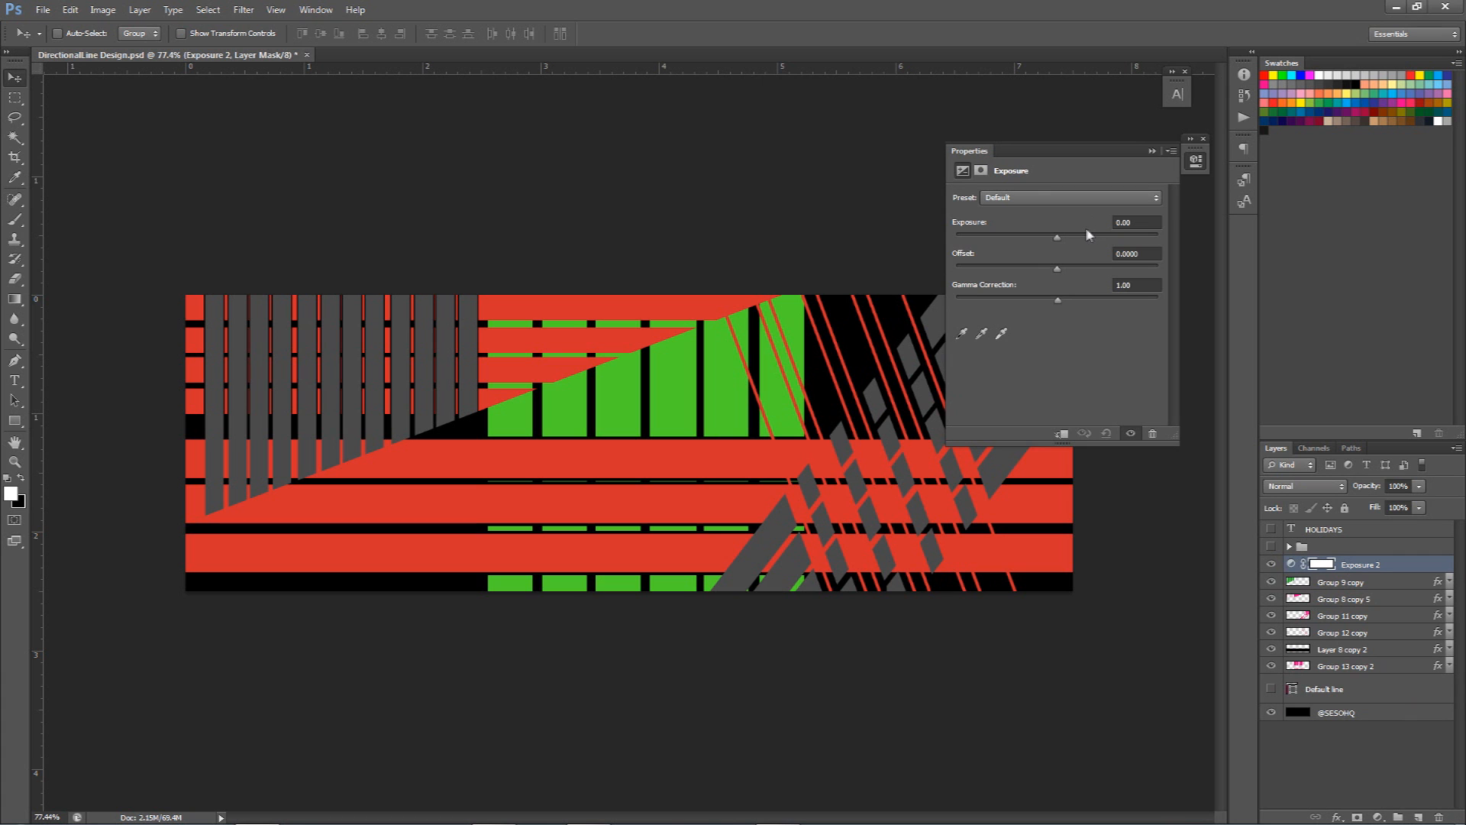
left_click_drag(1059, 238, 1079, 302)
left_click_drag(1064, 241, 1078, 274)
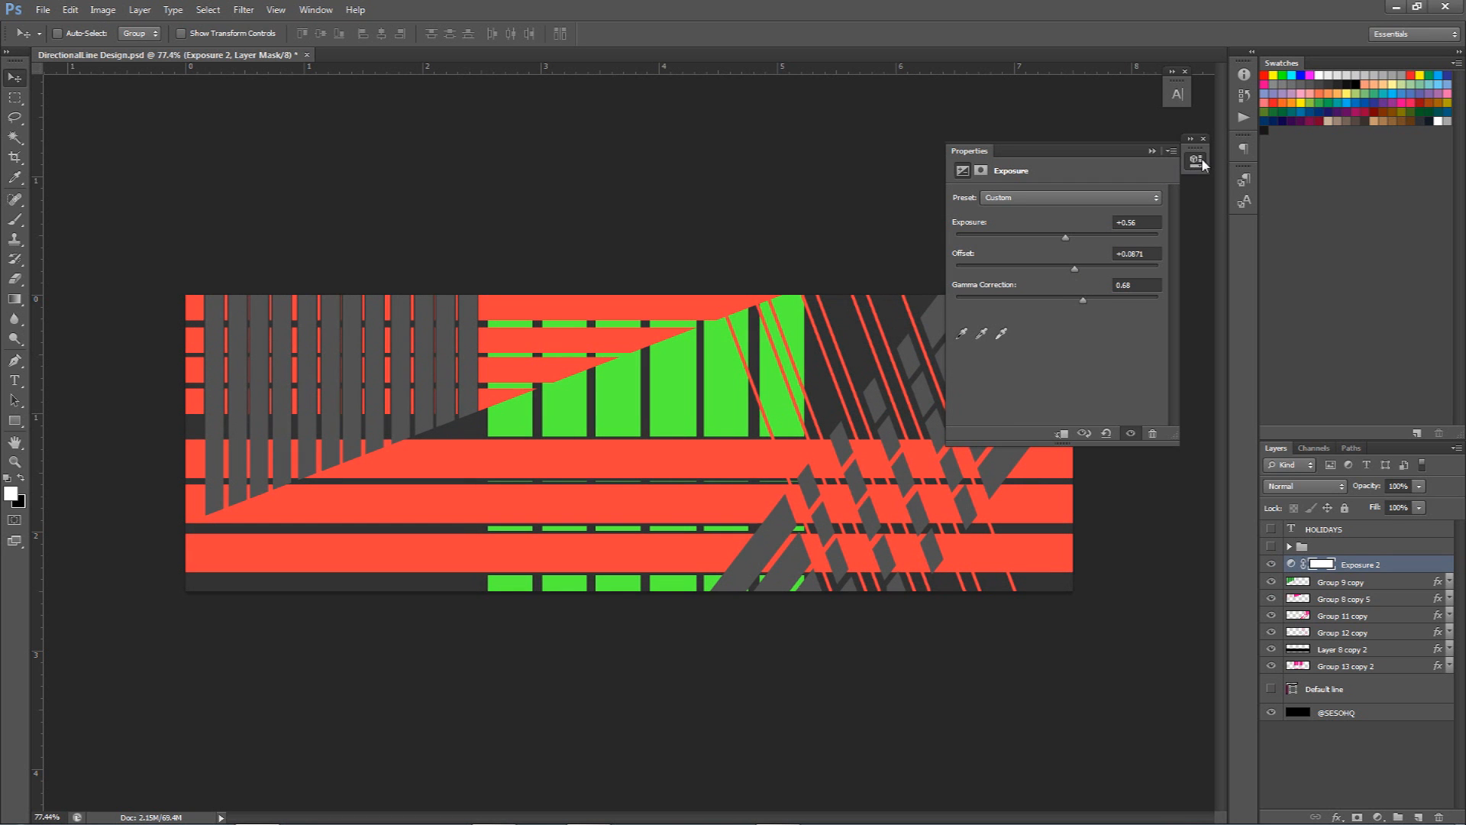
left_click_drag(1091, 303, 1084, 269)
left_click(1195, 162)
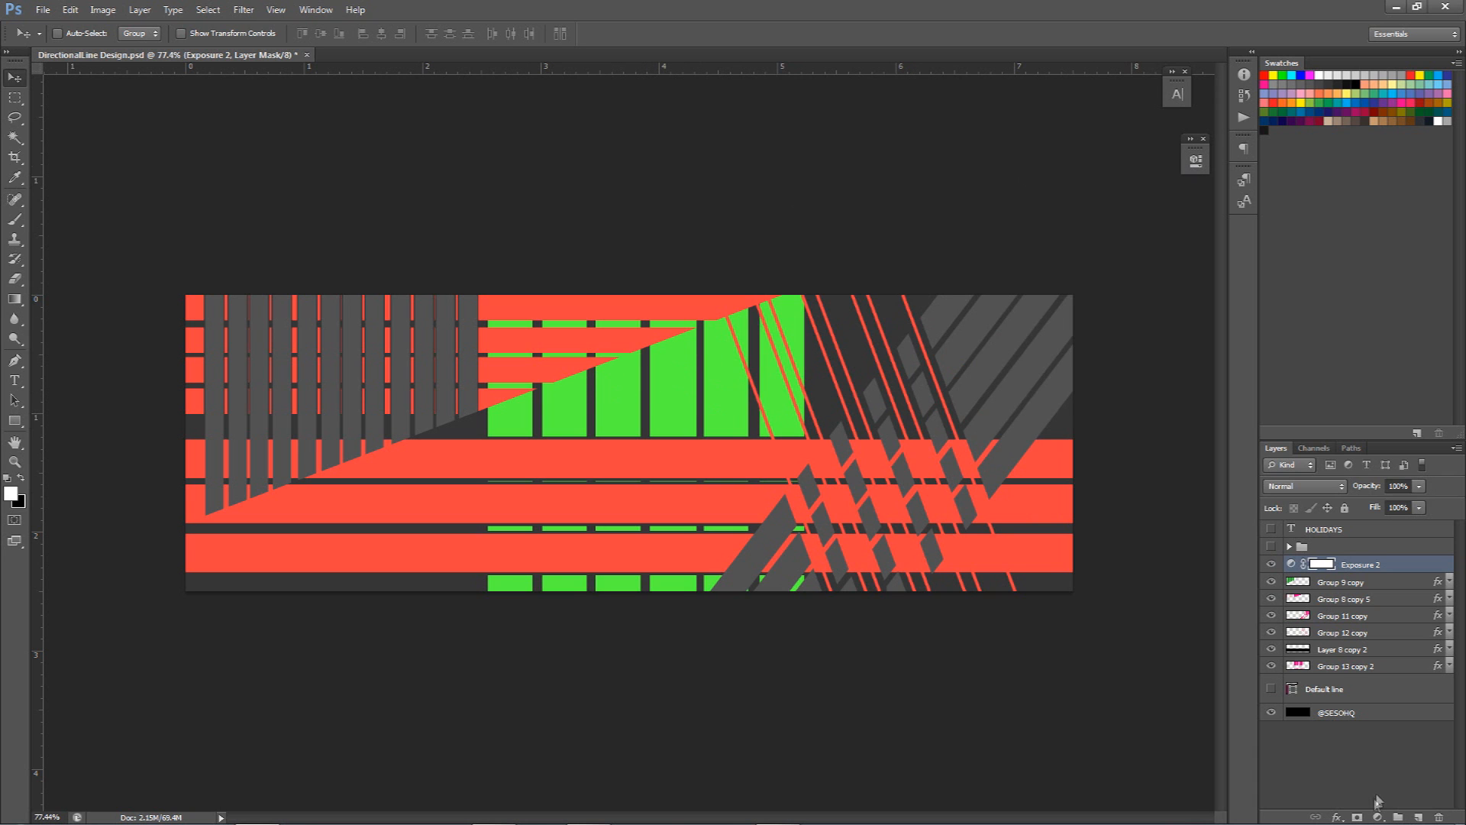
Add a Hue/Saturation adjustment above the Exposure adjustment with hue +35.
left_click(1378, 815)
left_click(1330, 628)
left_click_drag(1065, 260, 1092, 260)
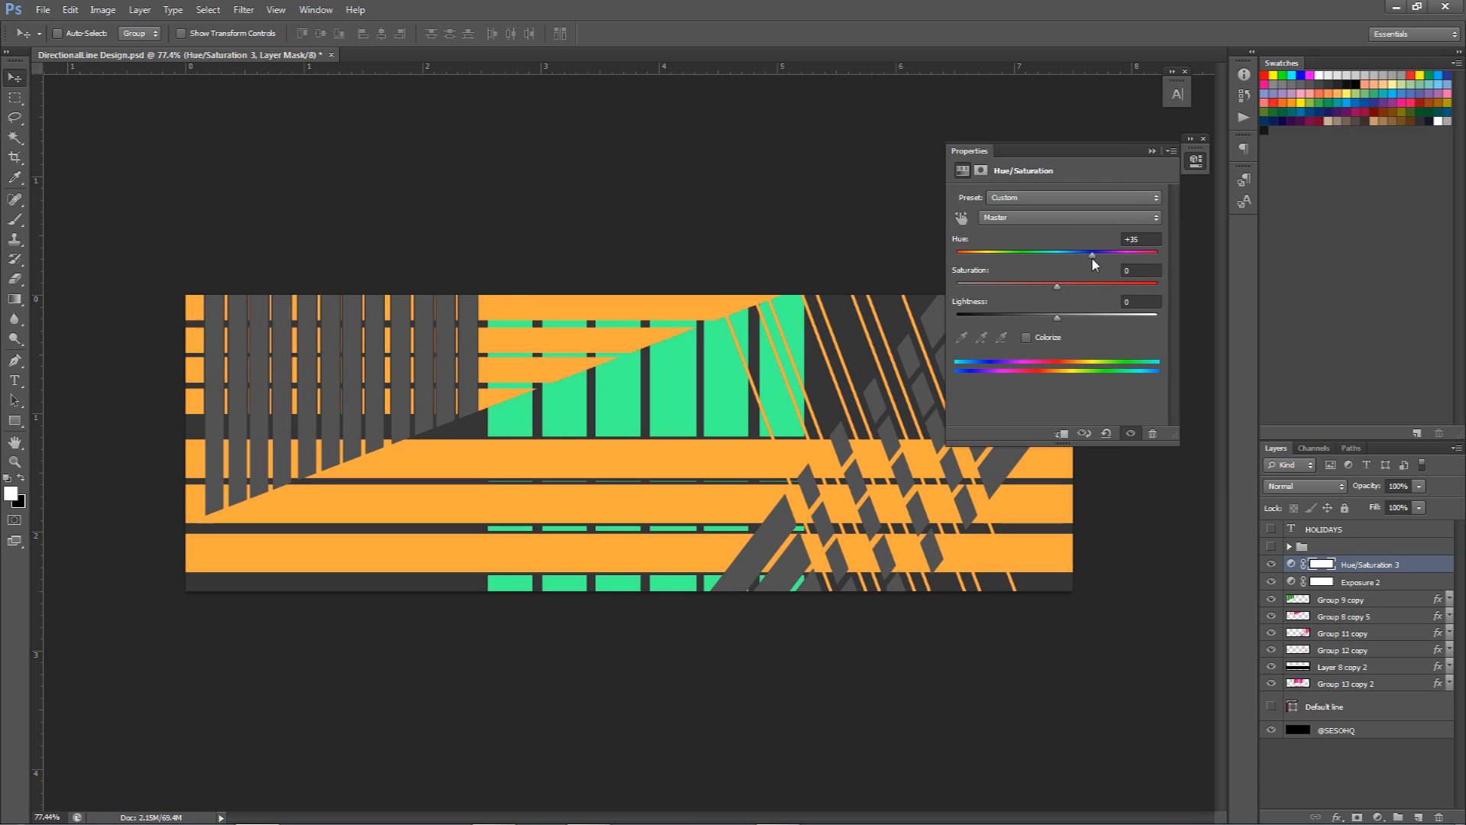
left_click(1196, 161)
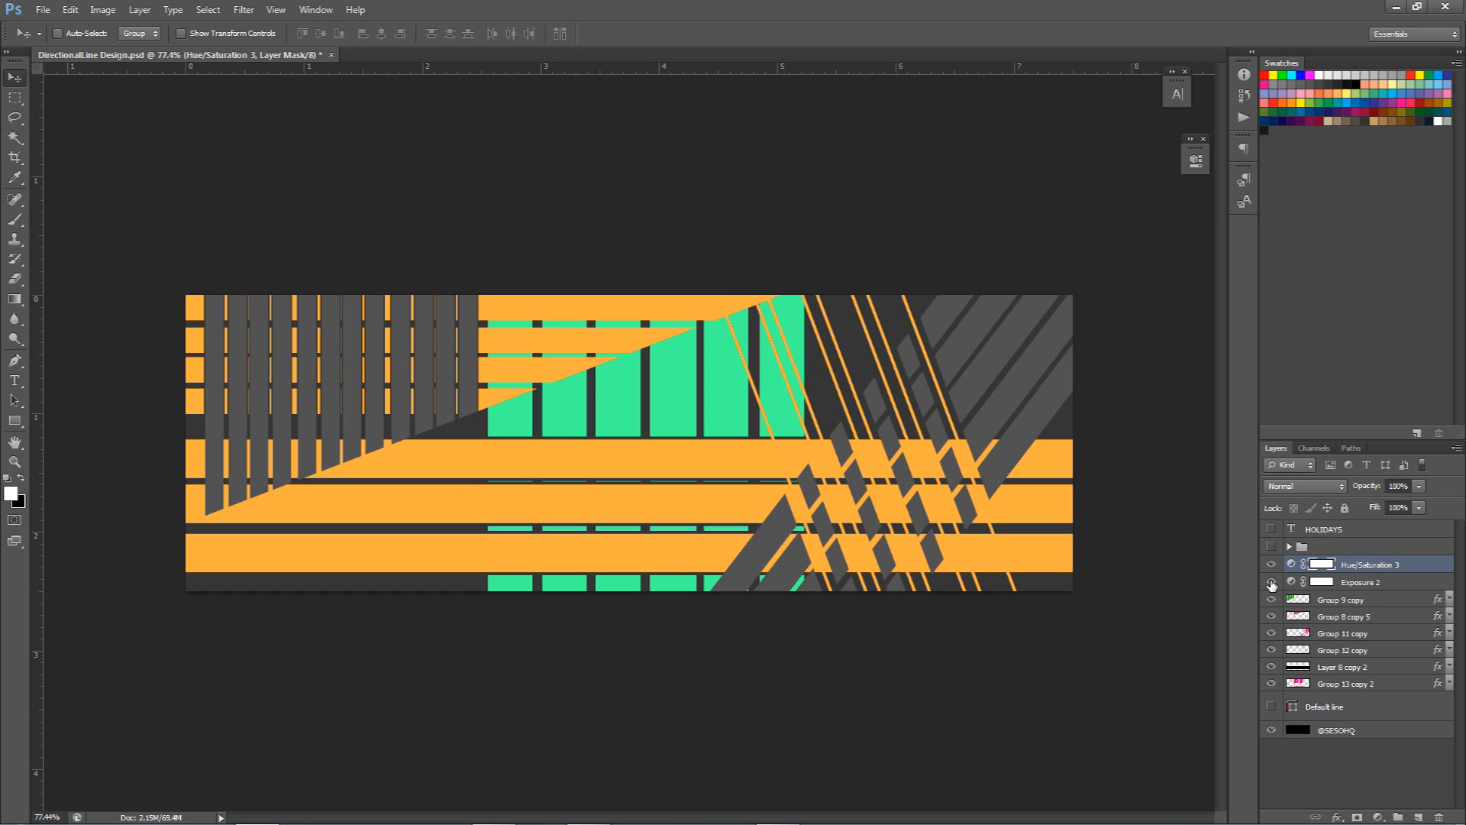
Add a Brightness/Contrast adjustment above the Hue/Saturation adjustment with brightness -19 and contrast 33.
left_click(1377, 816)
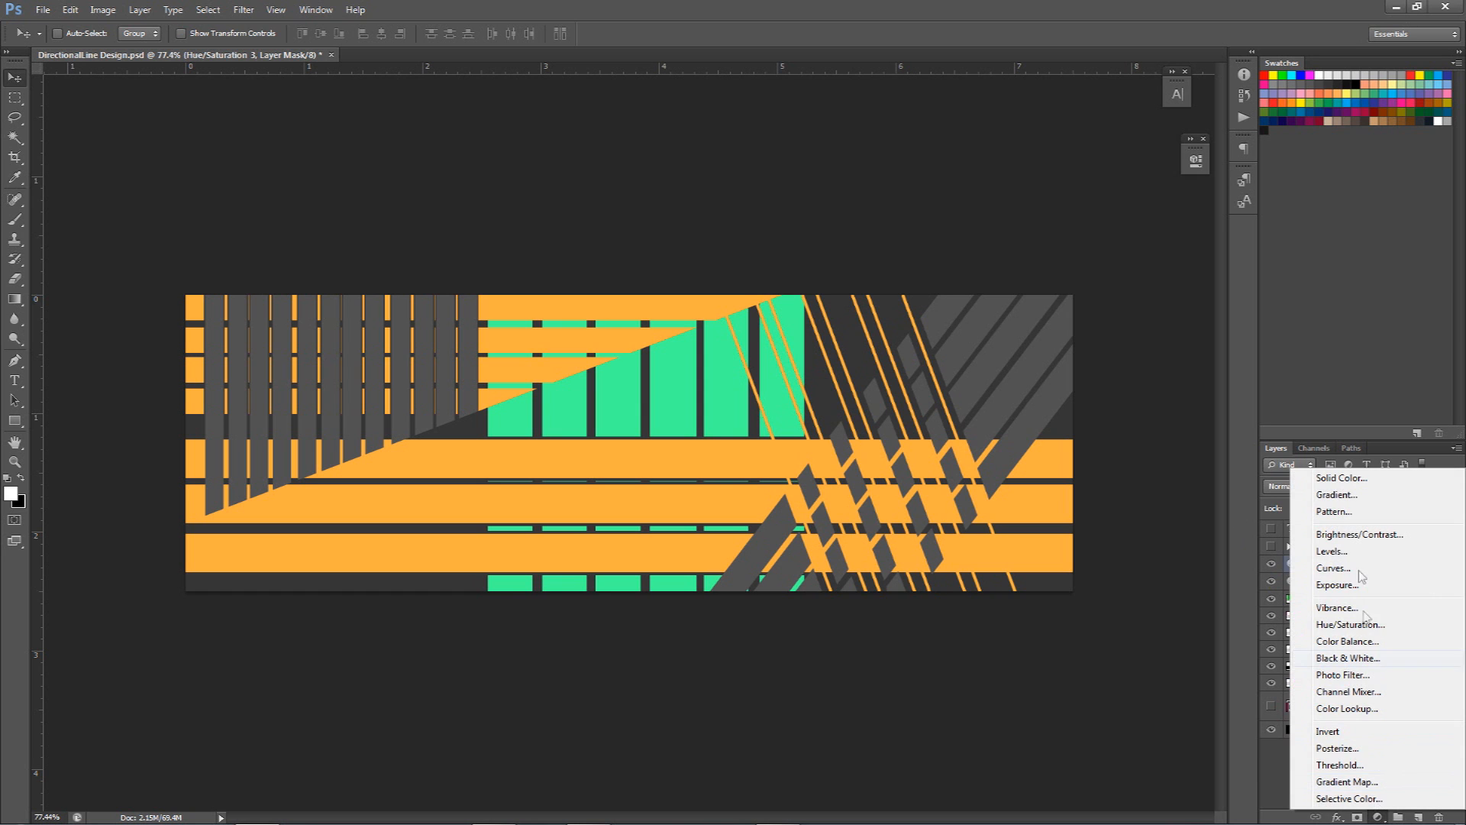
left_click(1360, 534)
mouse_move(1057, 235)
left_mouse_down()
mouse_move(1024, 235)
mouse_move(1043, 237)
left_mouse_up()
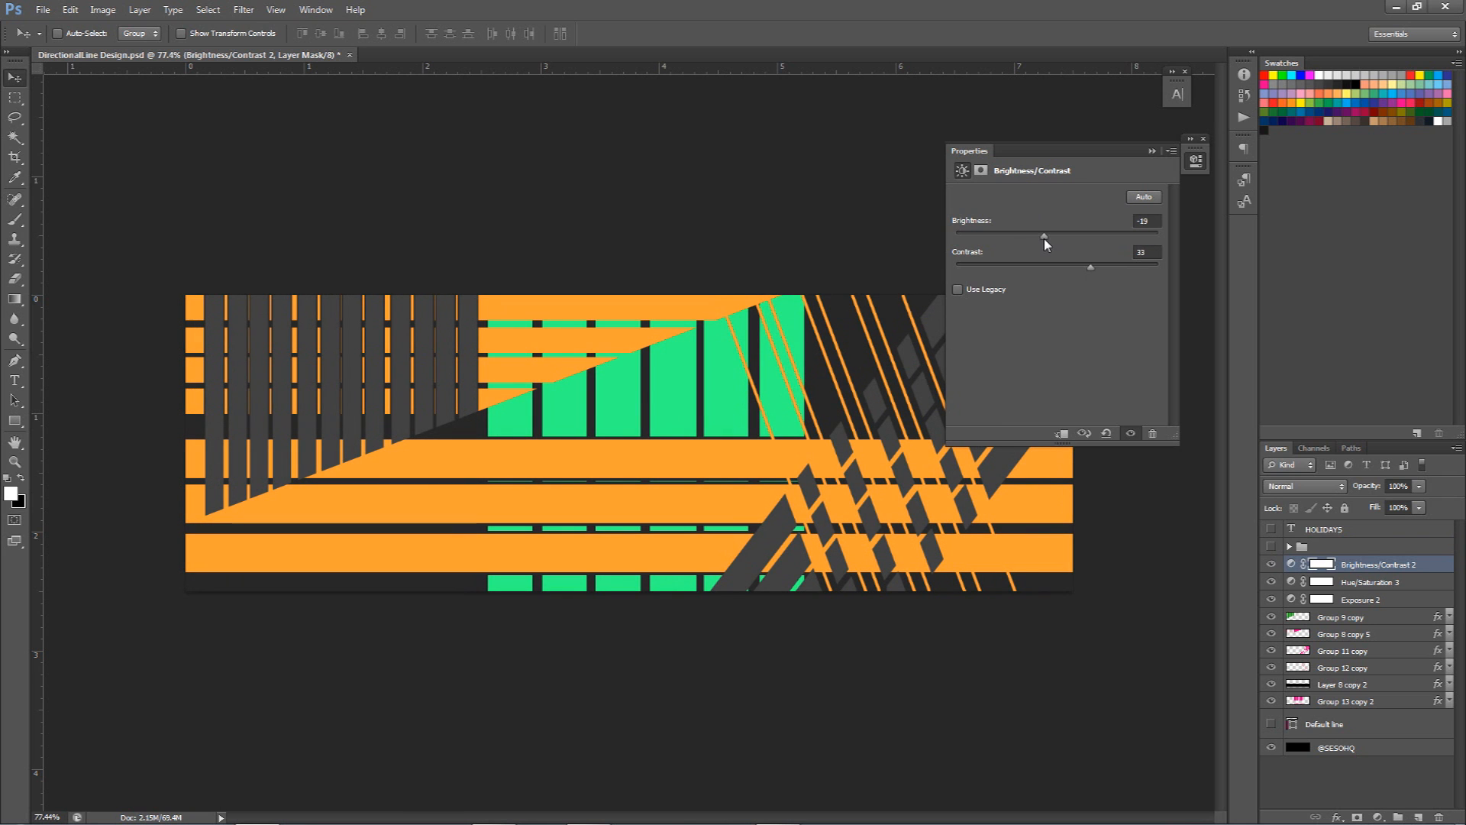
left_click(1196, 161)
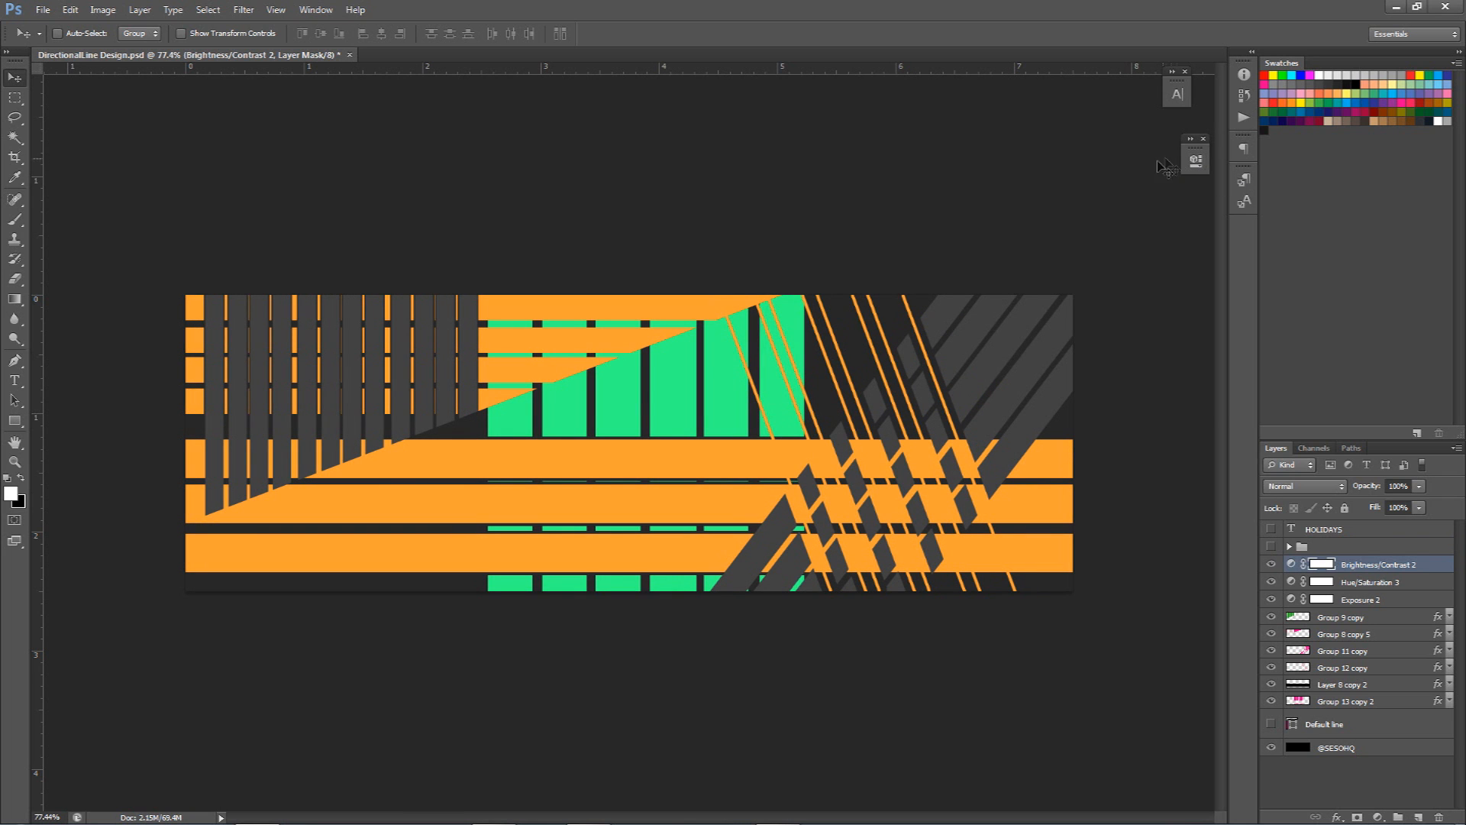
Set the Exposure adjustment's exposure to 0.55 and revise its offset and gamma correction.
double_click(1291, 600)
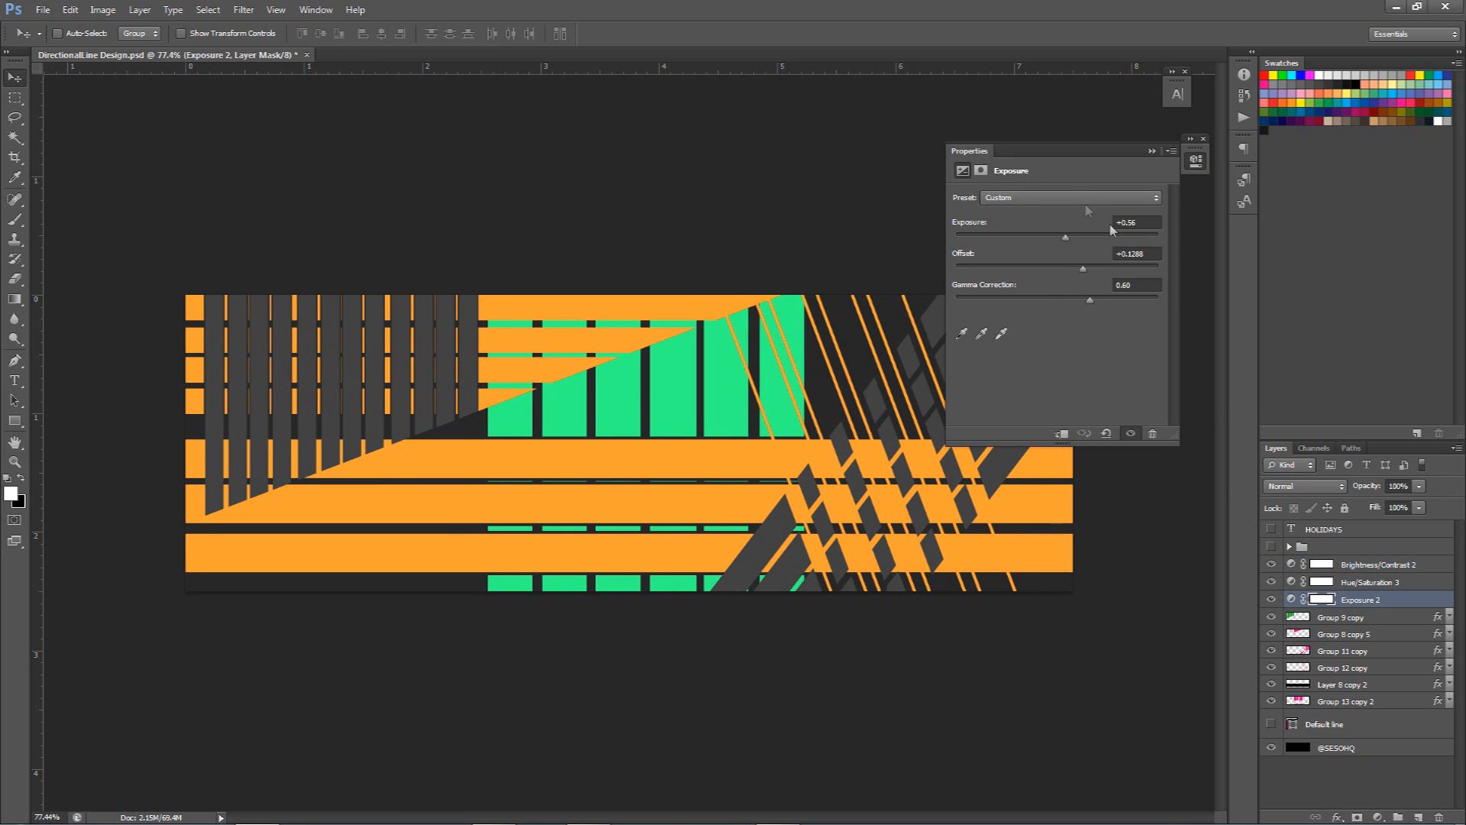
left_click(1131, 222)
type(".55")
left_click(1153, 255)
double_click(1155, 254)
type(".013")
left_click(1144, 285)
left_click(1453, 766)
left_click(1196, 161)
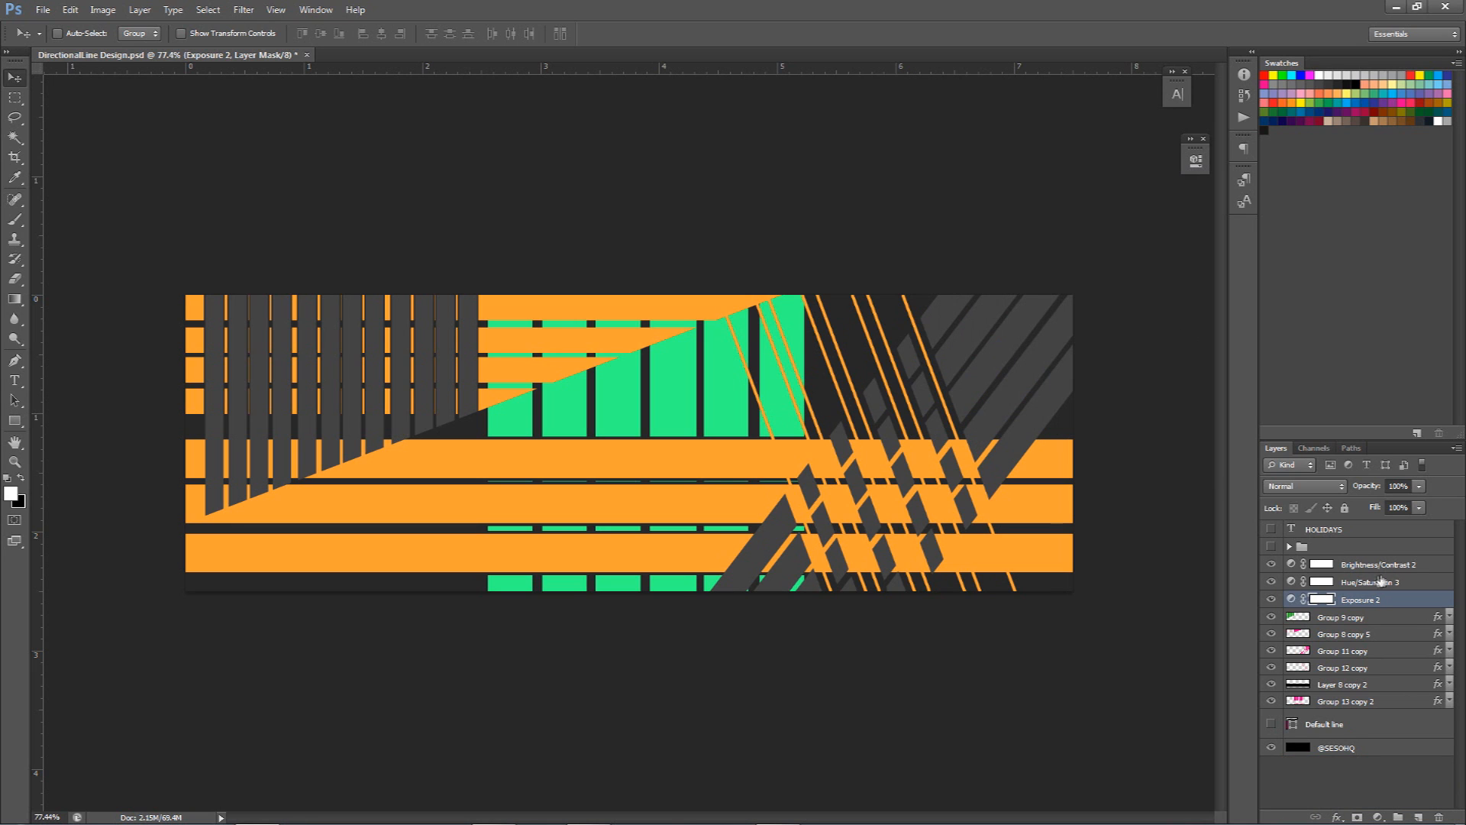
Create a new layer above the Brightness/Contrast adjustment and choose a soft round brush with white as foreground colour.
left_click(1376, 566)
left_click(1419, 817)
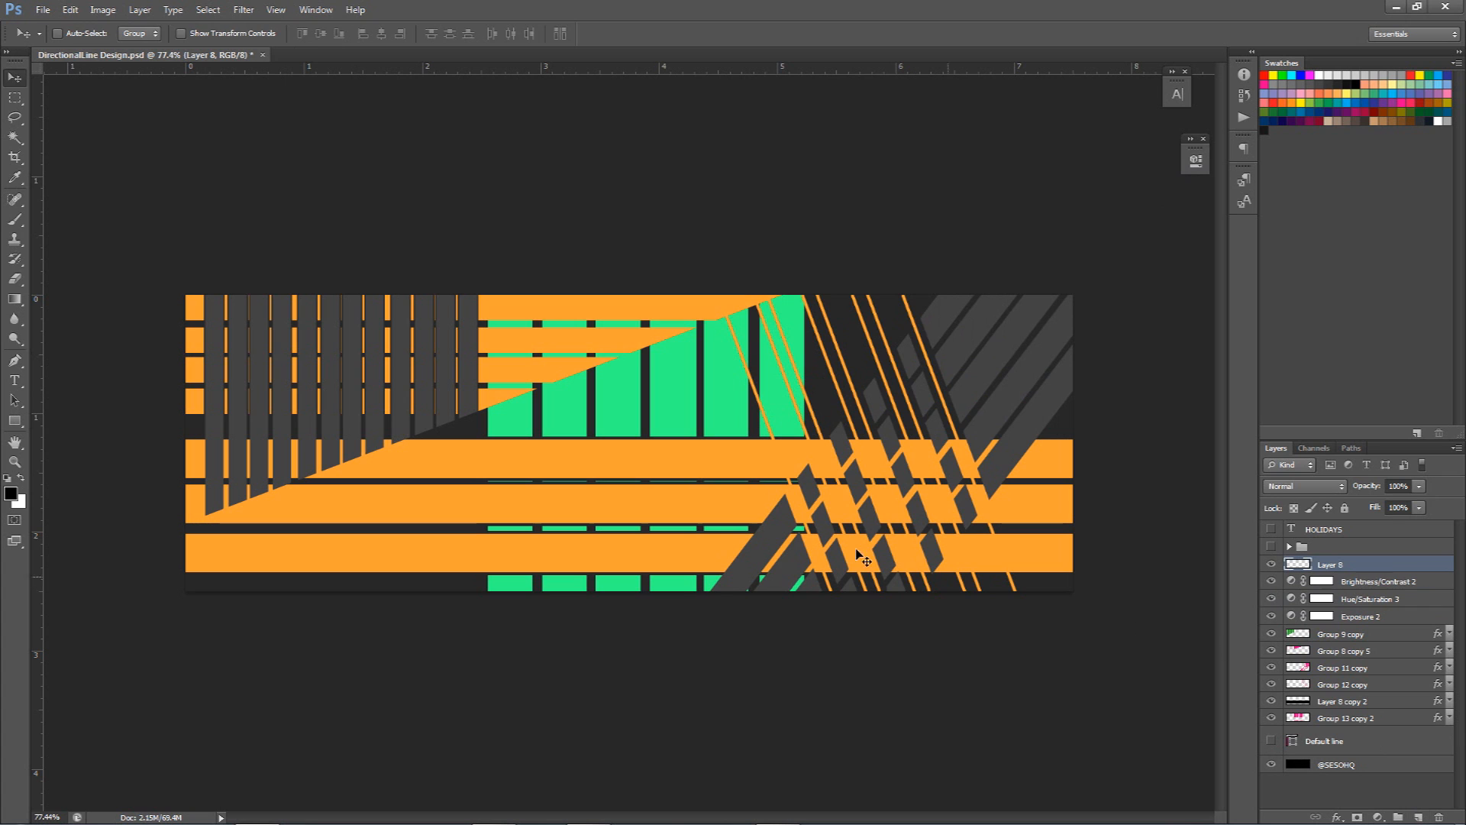
key("b")
key("d")
key("x")
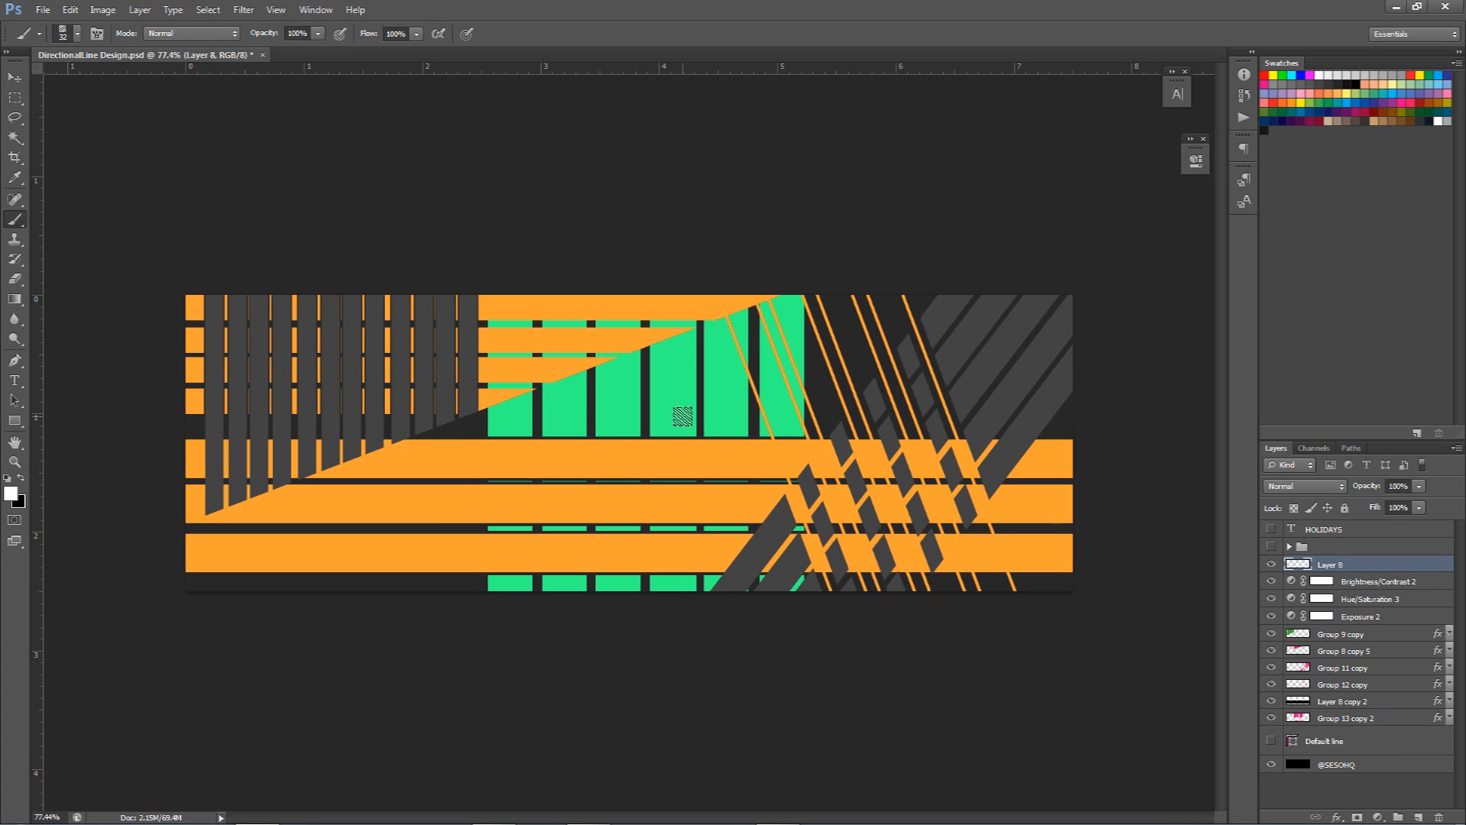
right_click(720, 508)
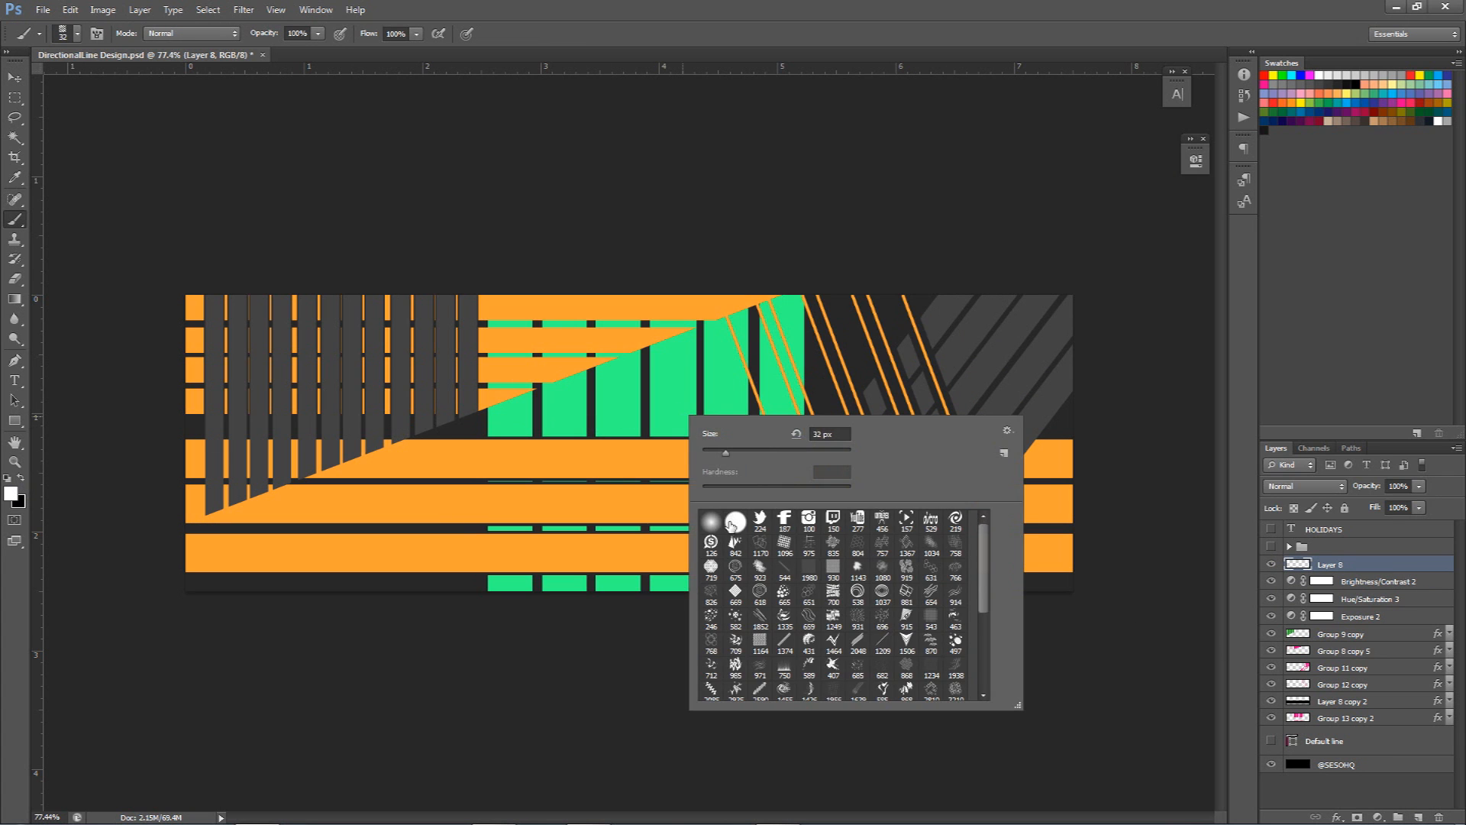
double_click(714, 525)
Enlarge the soft brush to 1115 px and paint one white glow just above the banner's top centre.
left_click_drag(570, 381, 918, 382)
mouse_move(694, 378)
left_mouse_down()
mouse_move(598, 378)
mouse_move(667, 197)
left_mouse_up()
scroll(638, 381, "down", 3)
left_click(656, 132)
scroll(671, 415, "up", 3)
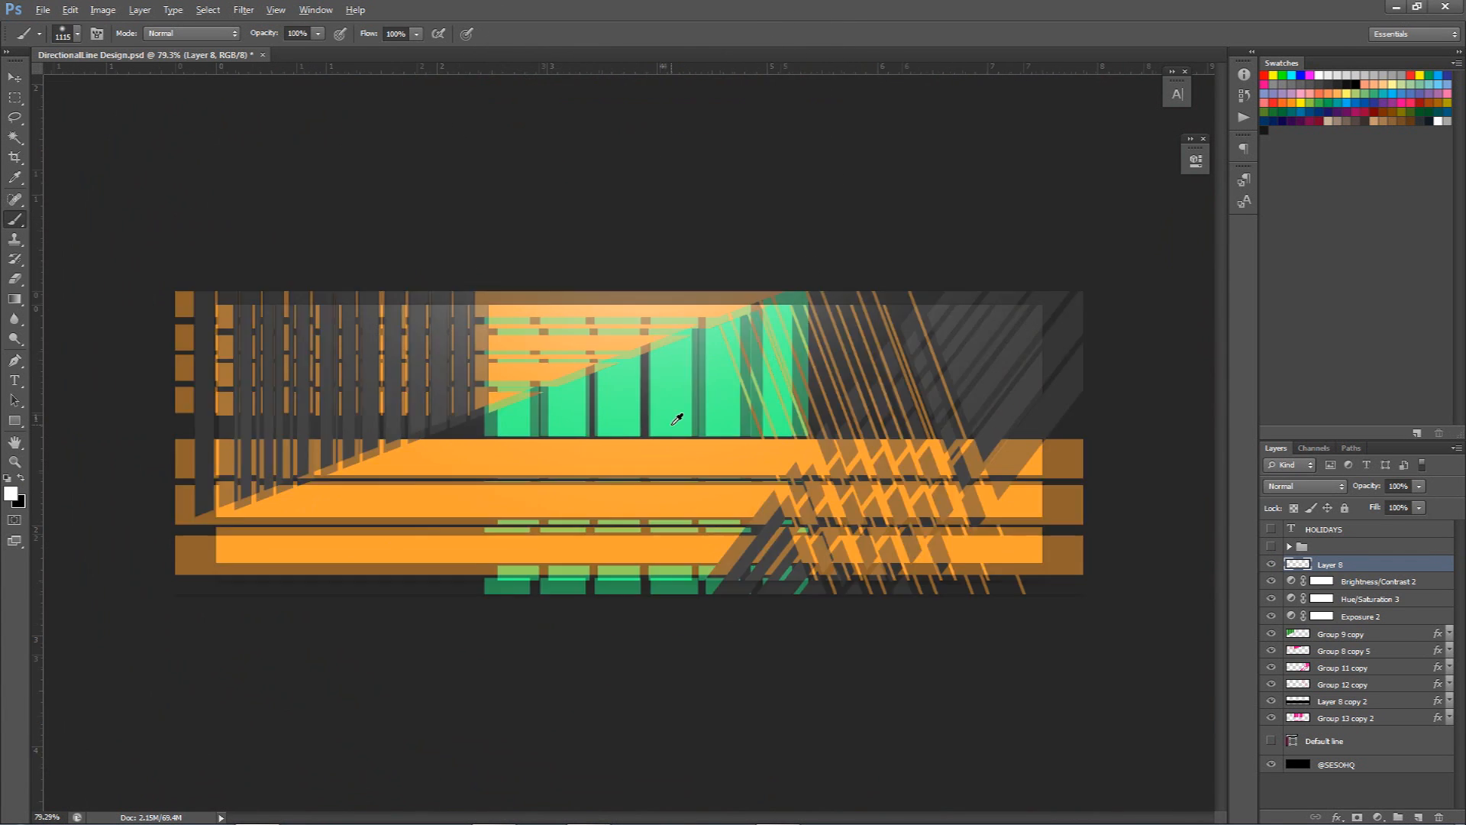
Show the HOLIDAYS text layer and set its text colour to white ffffff.
left_click(1271, 529)
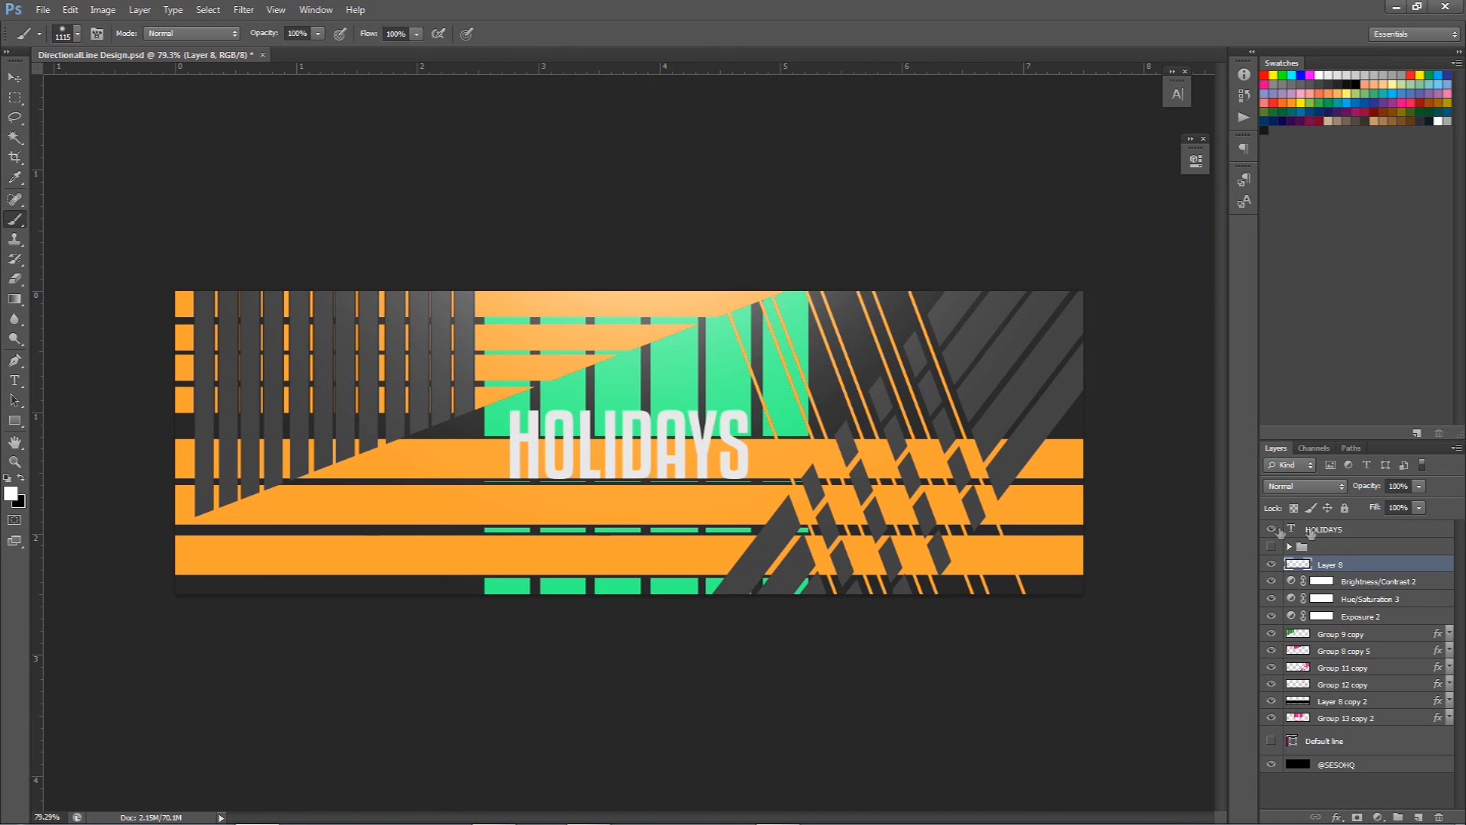
left_click(1310, 530)
left_click(1177, 94)
left_click(1130, 181)
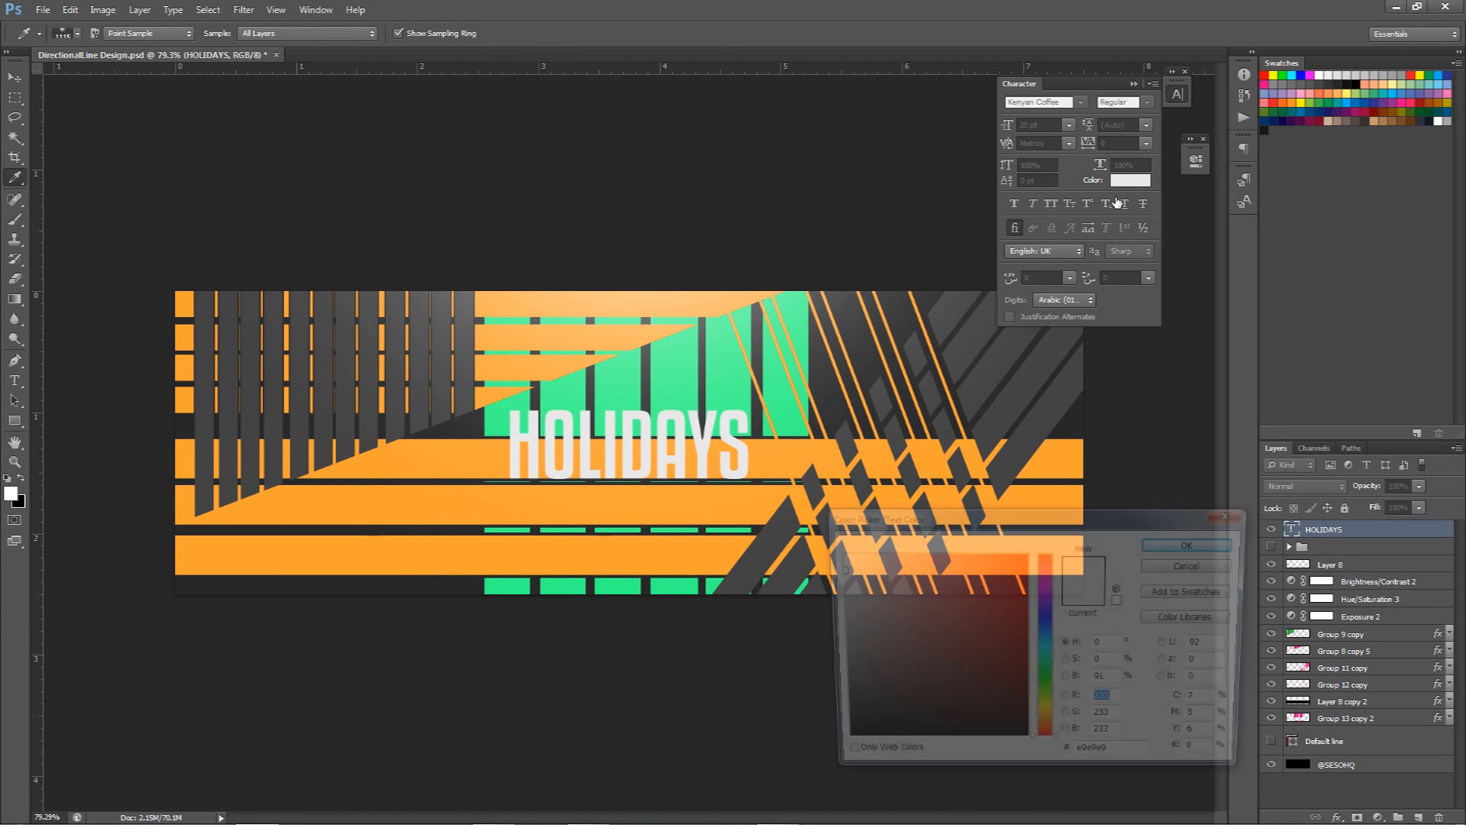
left_click(835, 553)
left_click(1195, 543)
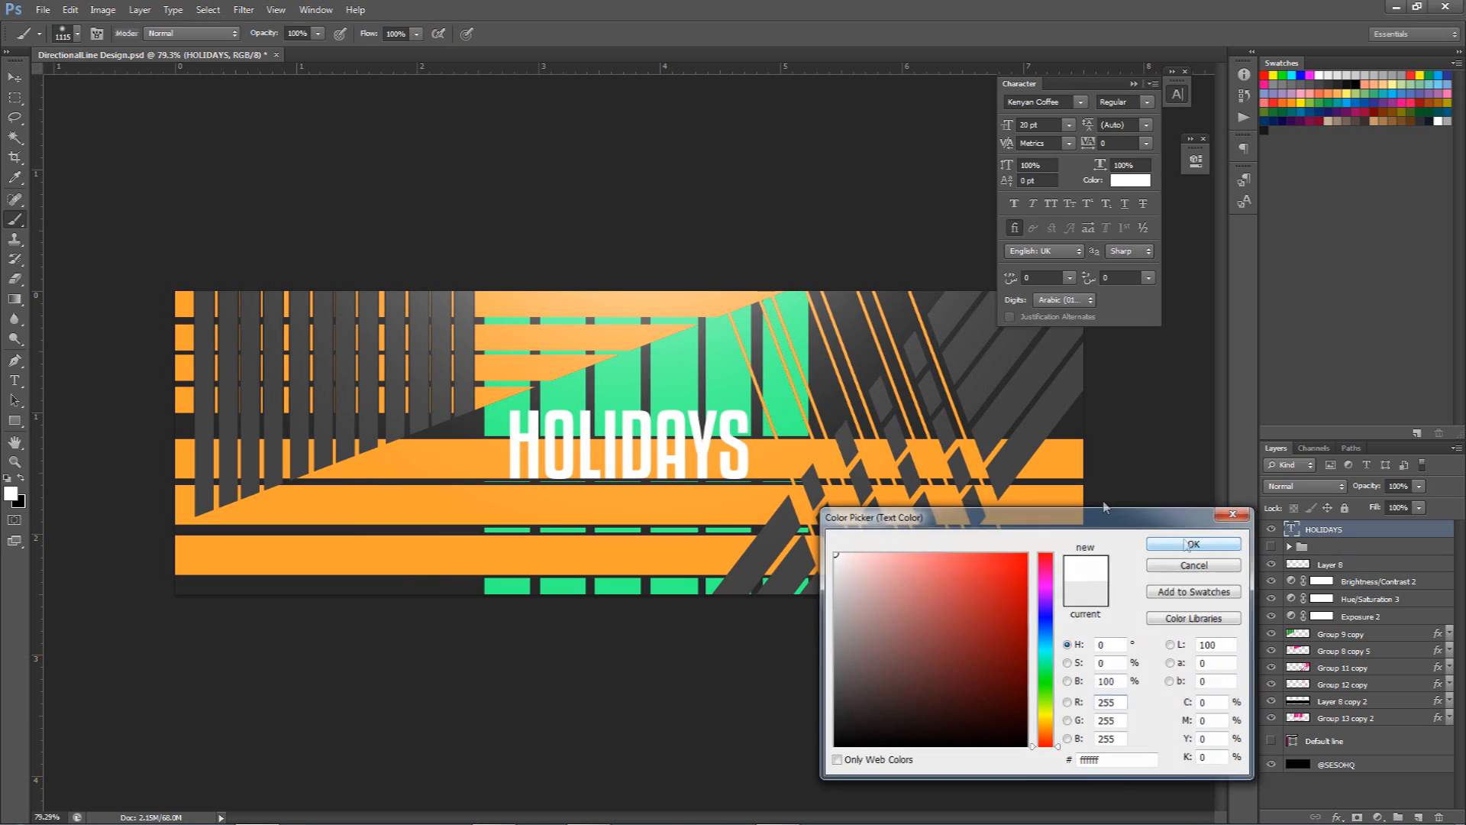
key("v")
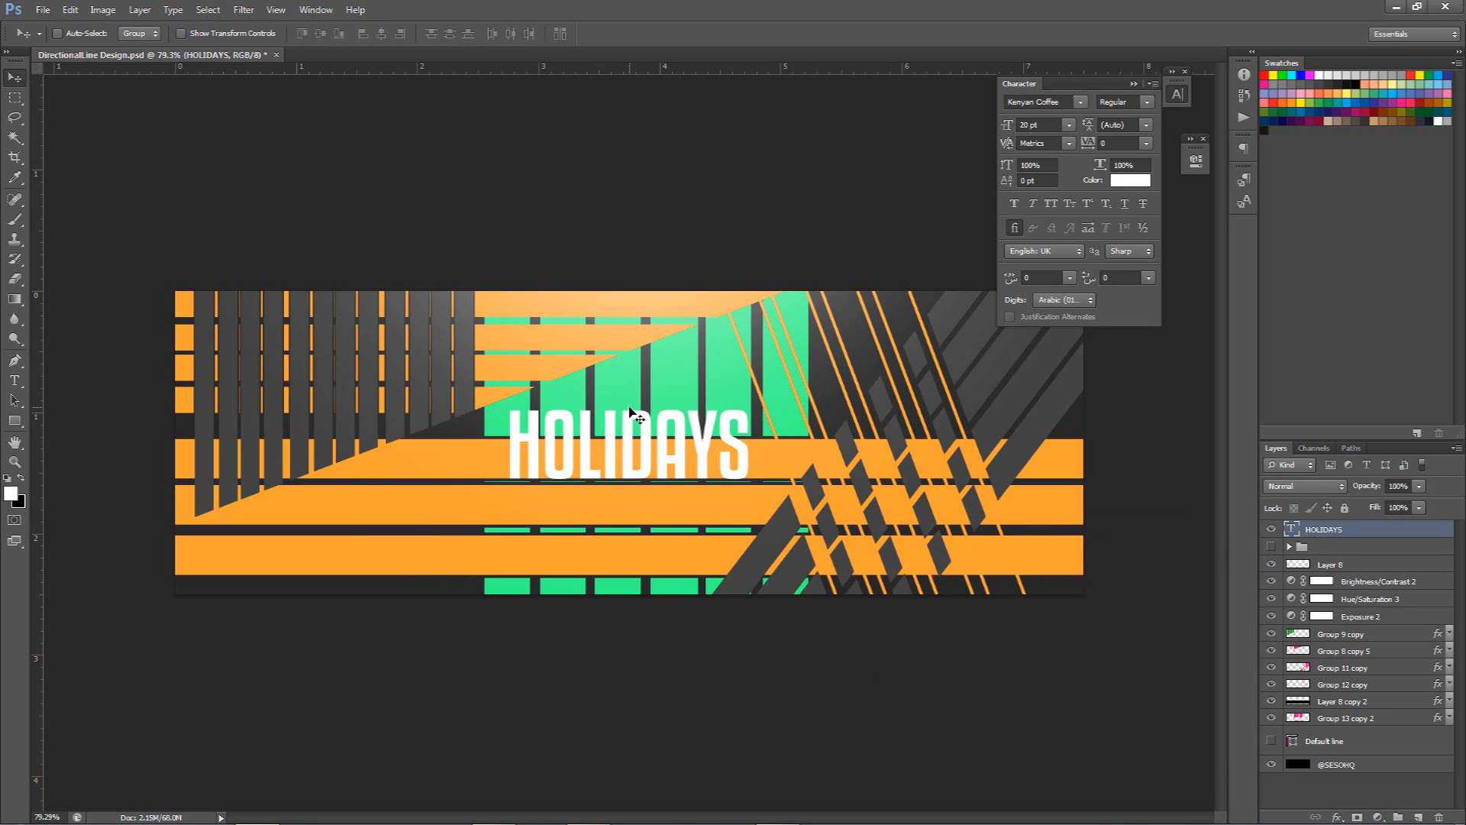
Hide the HOLIDAYS text and compare the new stripes with the finished banner group, leaving that group hidden.
left_click(1272, 547)
left_click(1272, 547)
left_click(1272, 546)
left_click(1271, 547)
left_click(1271, 530)
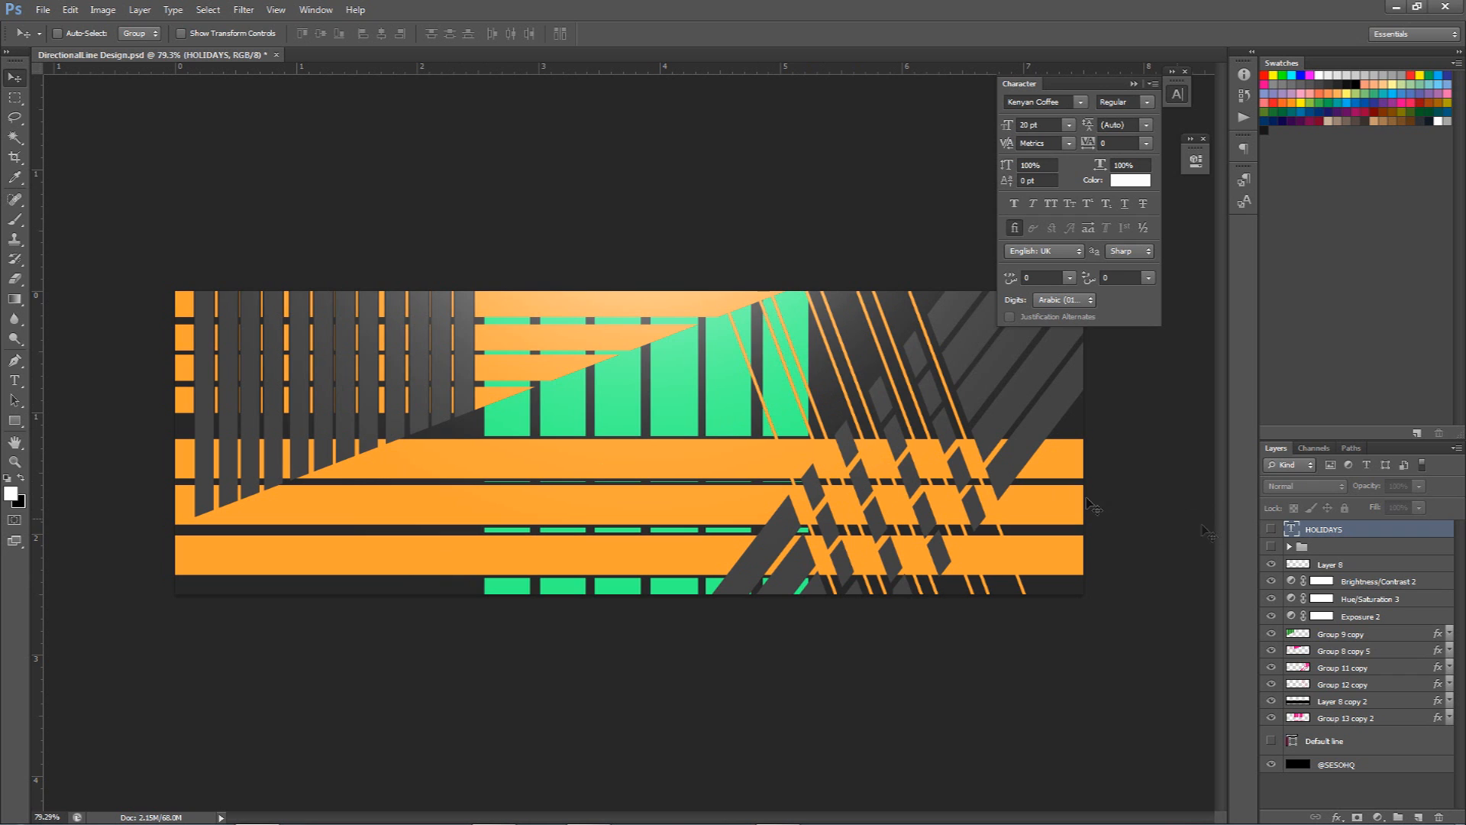
left_click(1271, 546)
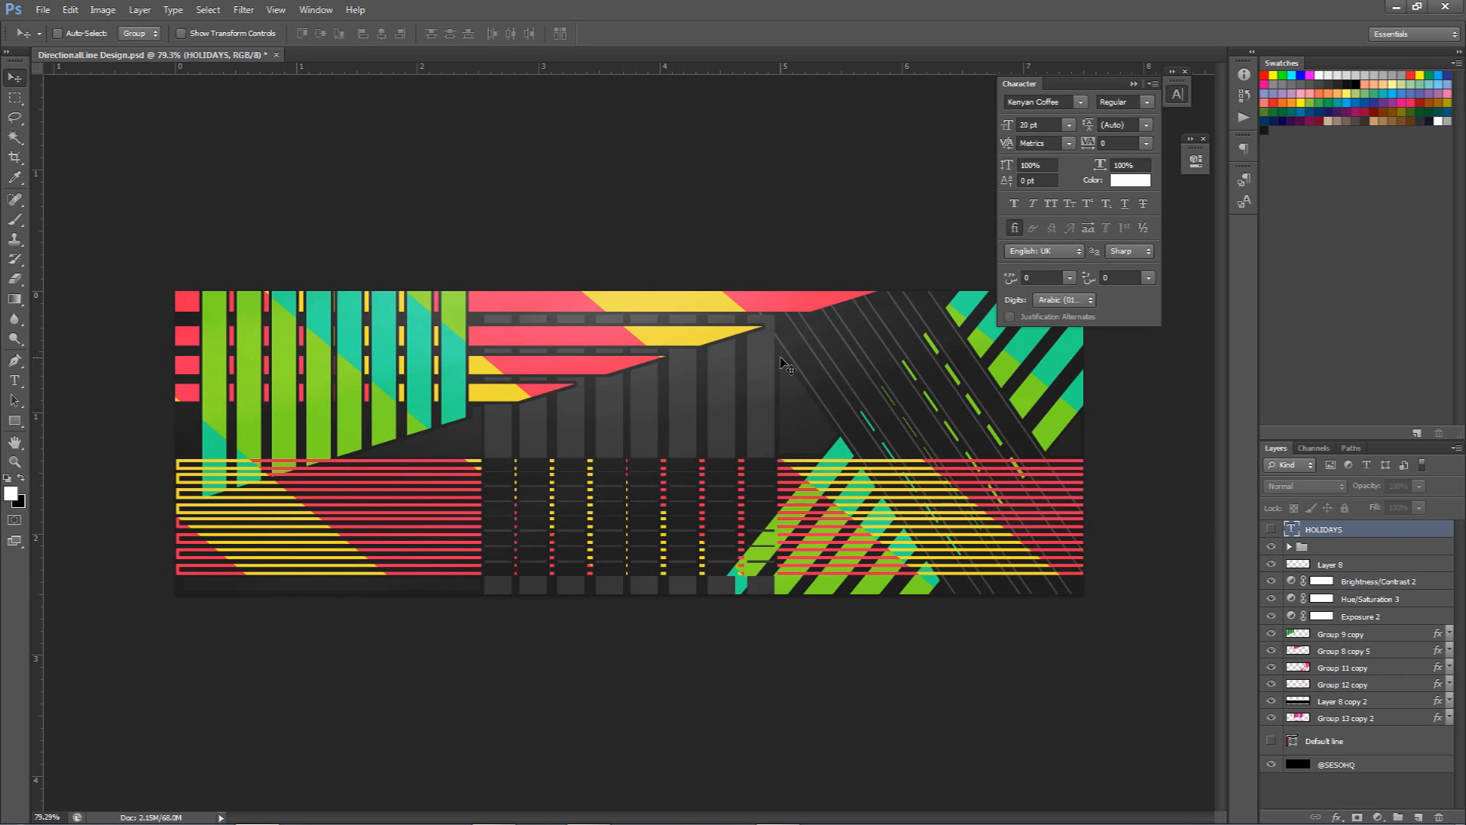
left_click(1274, 547)
Create a new layer above Layer 8 and draw a triangular Pen path in the dark gap beneath the slanted vertical stripes.
left_click(1333, 565)
left_click(1418, 816)
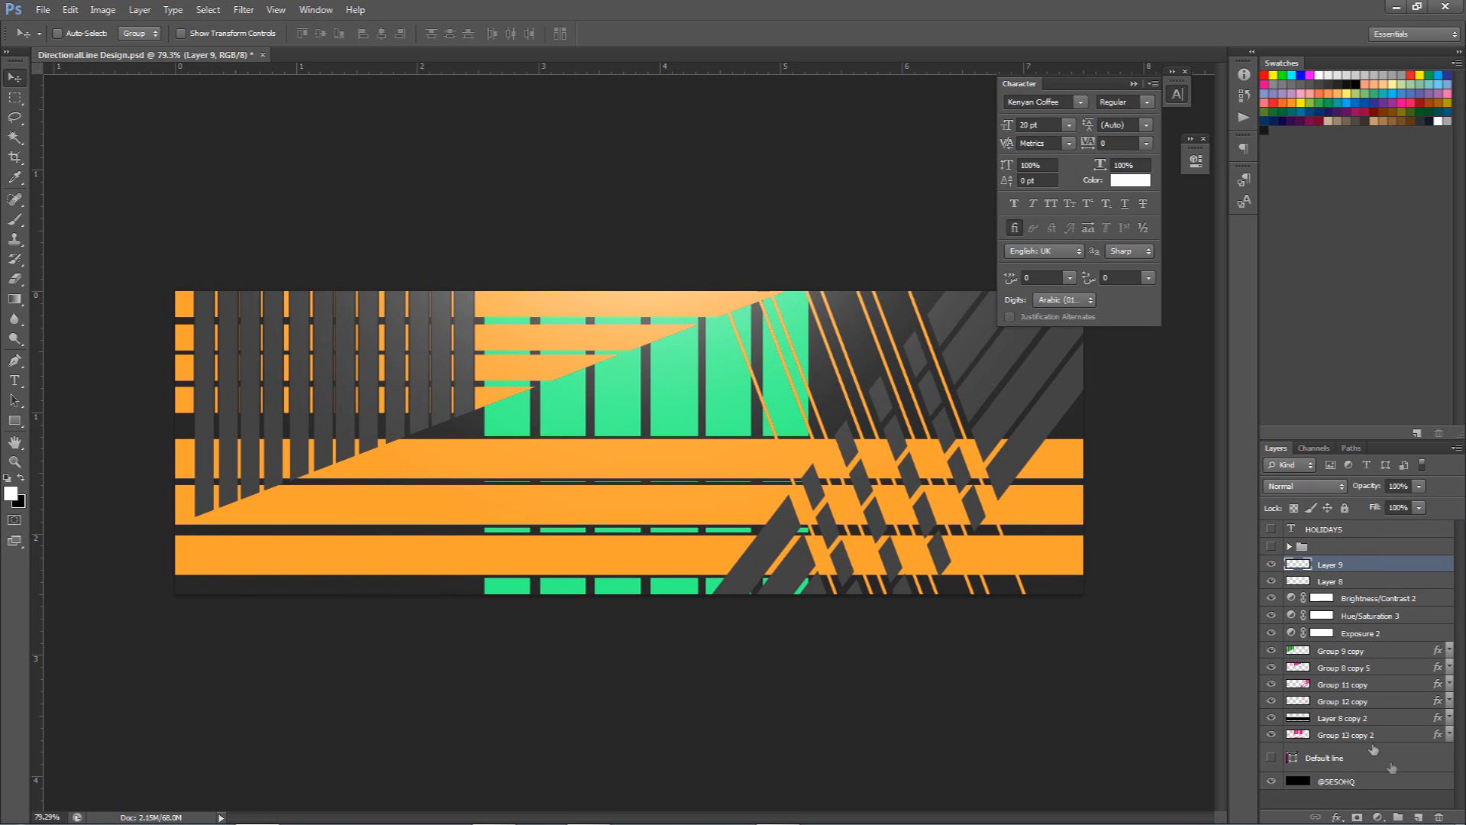
key("p")
scroll(445, 429, "up", 5)
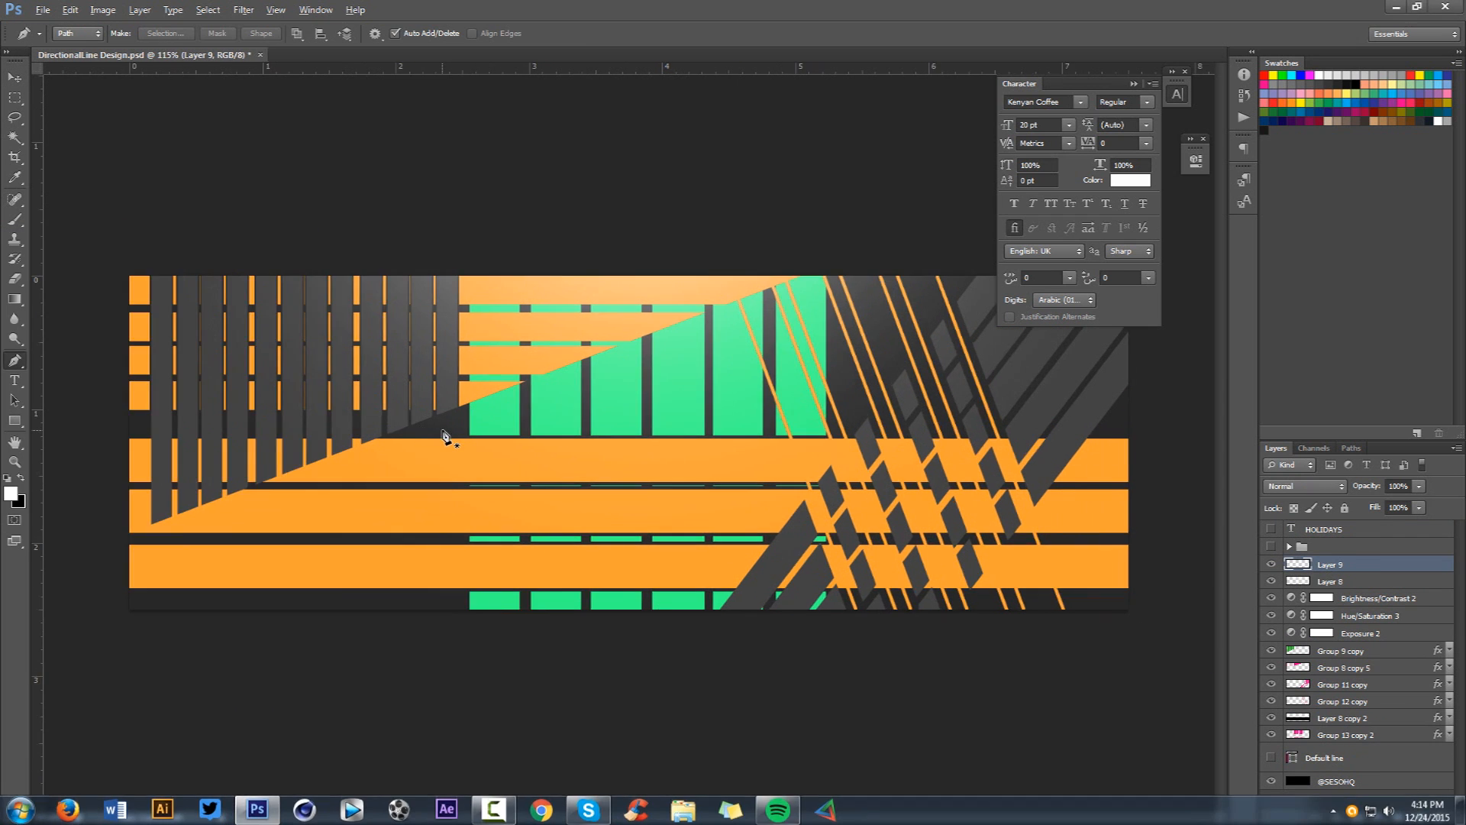
scroll(359, 453, "up", 2)
left_click(345, 443)
left_click(496, 442)
left_click(550, 359)
left_click(336, 441)
Draw a closed rectangular Pen path in the dark gap beneath the lowest orange stripe, ending beside the green blocks.
scroll(732, 262, "down", 1)
left_click_drag(723, 269, 917, 123)
left_click_drag(642, 433, 726, 331)
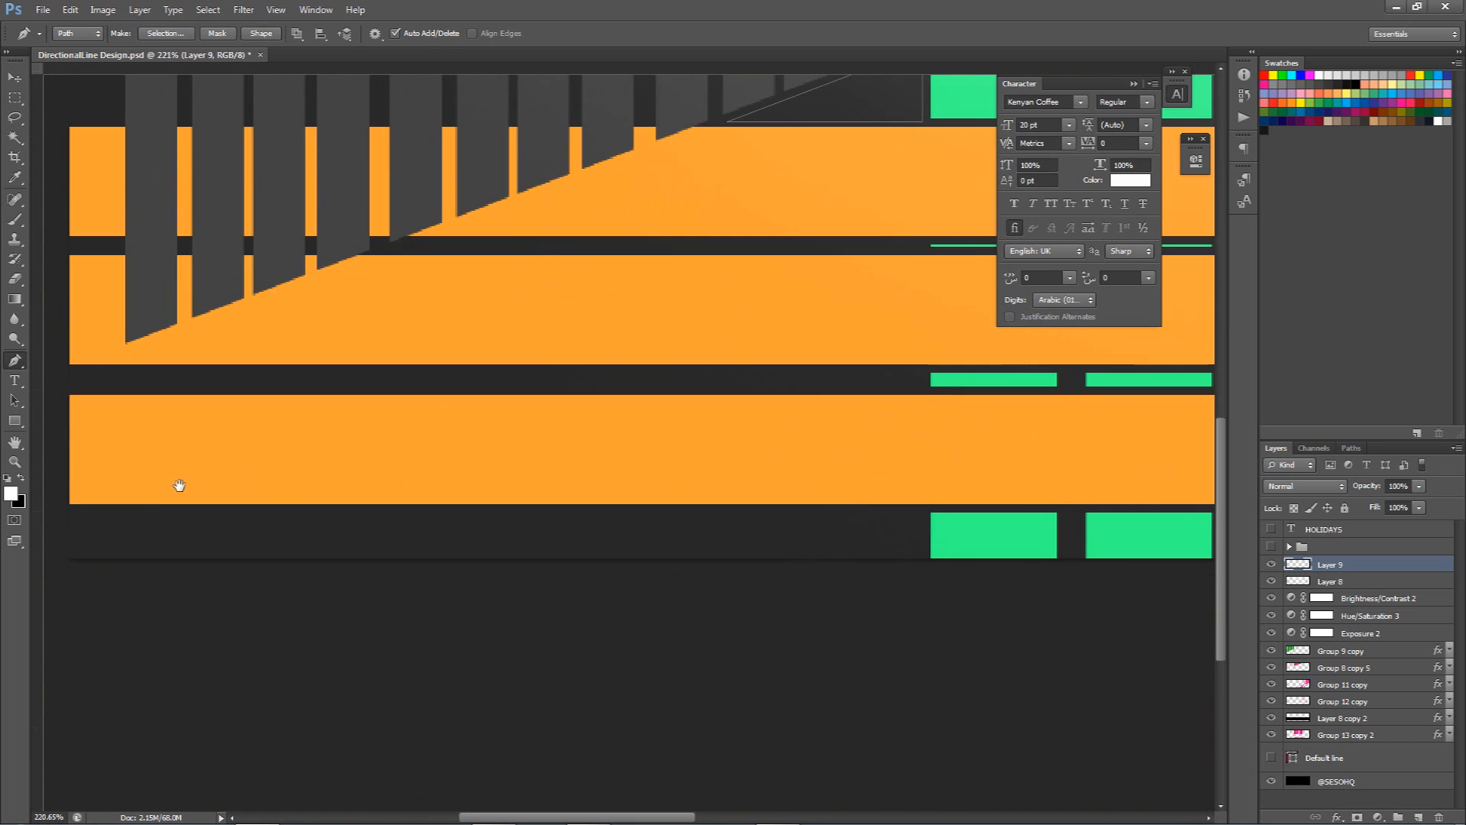
left_click(86, 512)
left_click(87, 547)
left_click(917, 547)
left_click(916, 508)
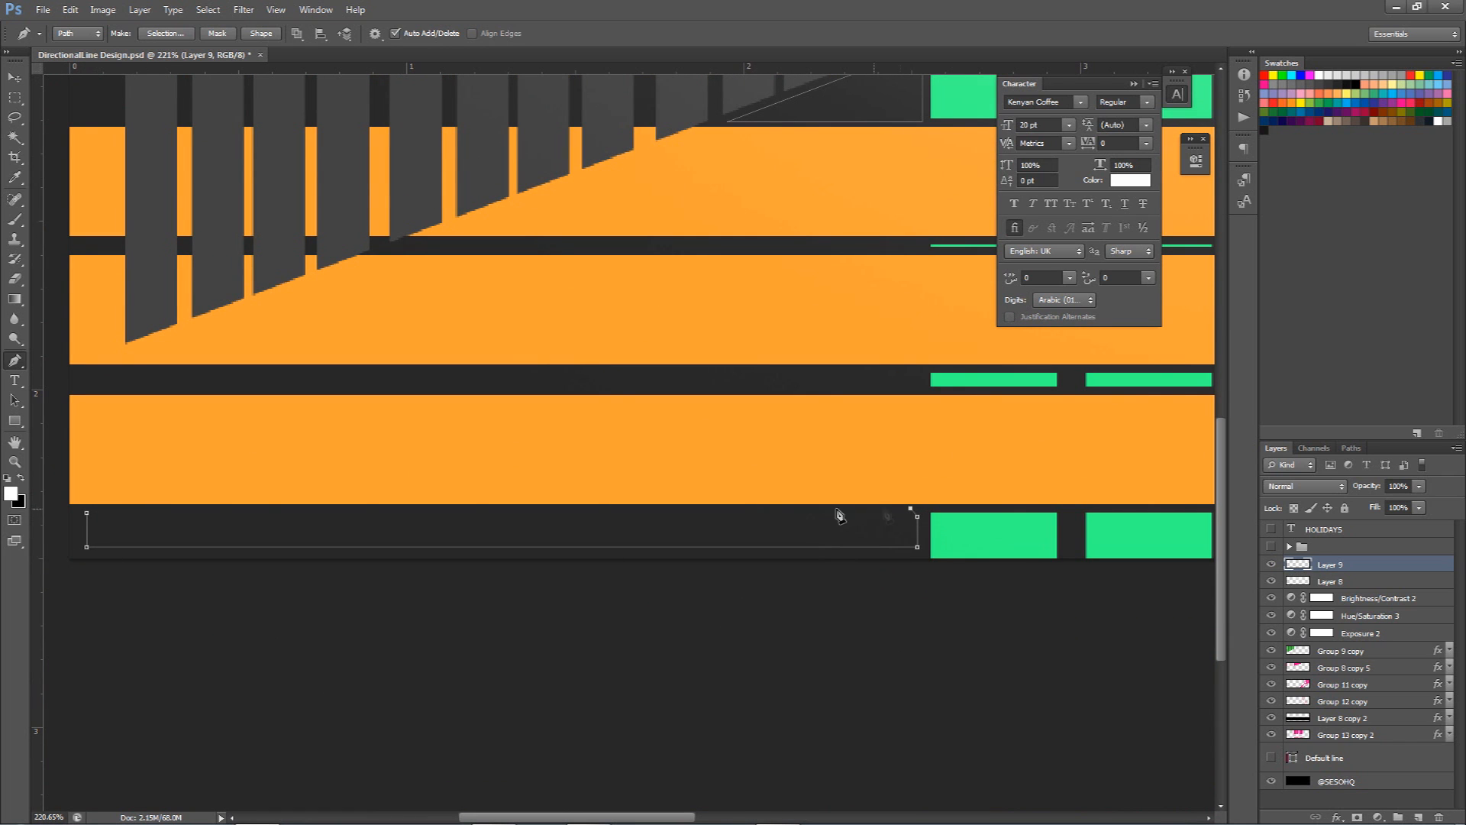
left_click(87, 512)
Draw a closed four-point Pen path in the dark gap just beside the large green block, between the slanted orange lines.
scroll(835, 524, "down", 2)
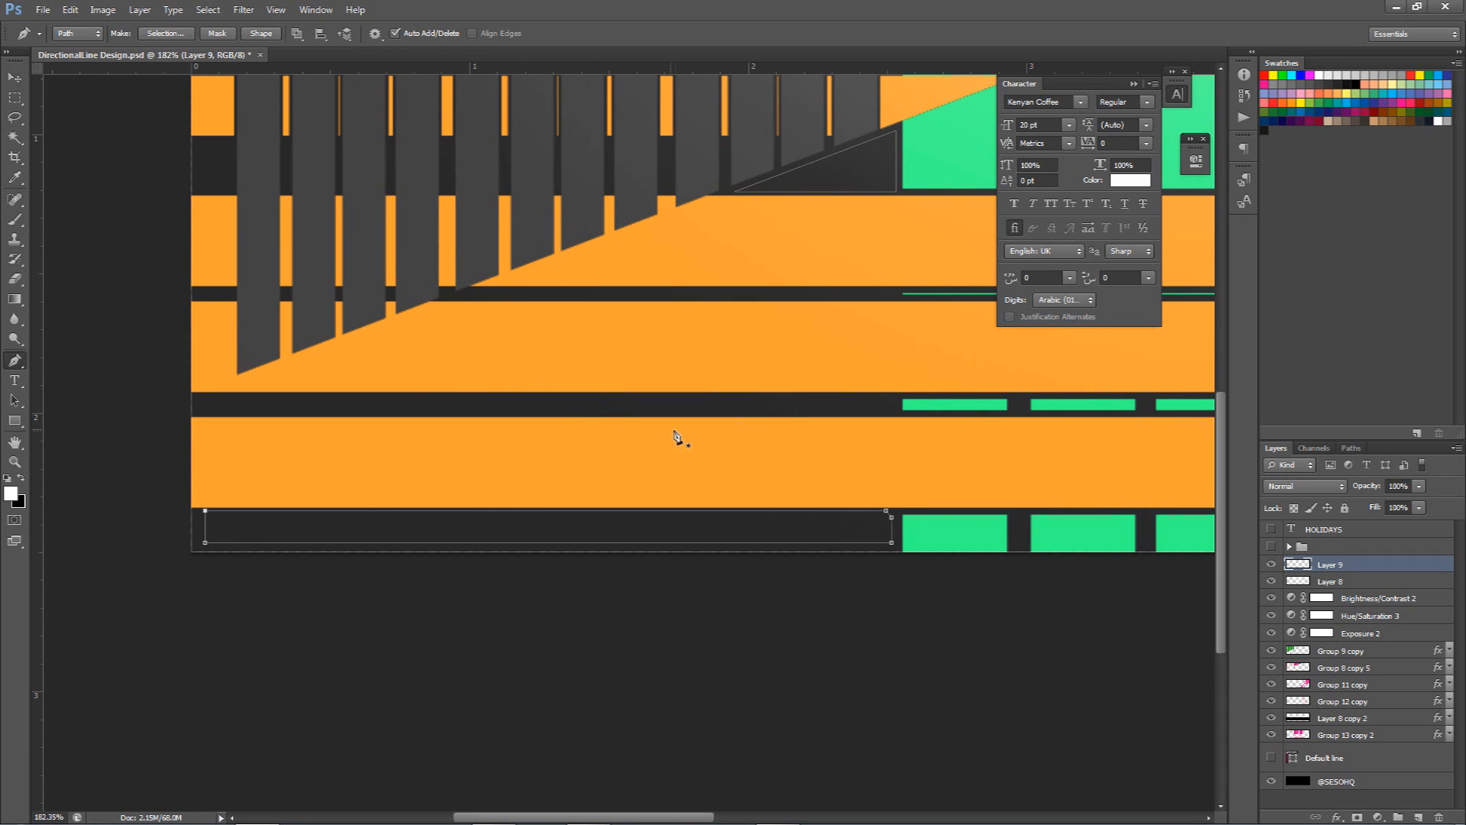
left_click_drag(947, 436, 260, 537)
left_click_drag(900, 445, 639, 489)
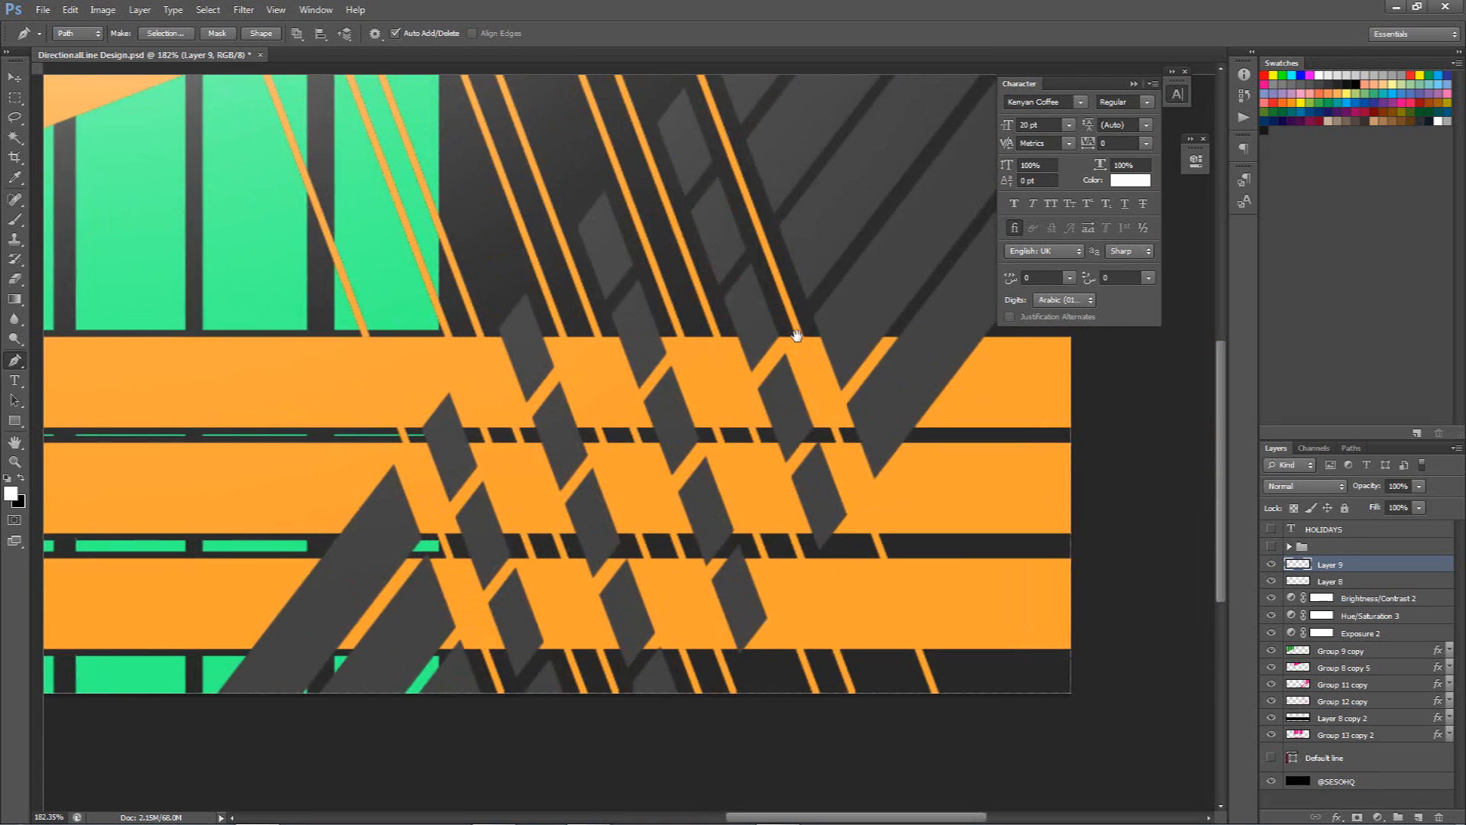
left_click_drag(799, 337, 877, 524)
left_click(502, 258)
left_click(501, 398)
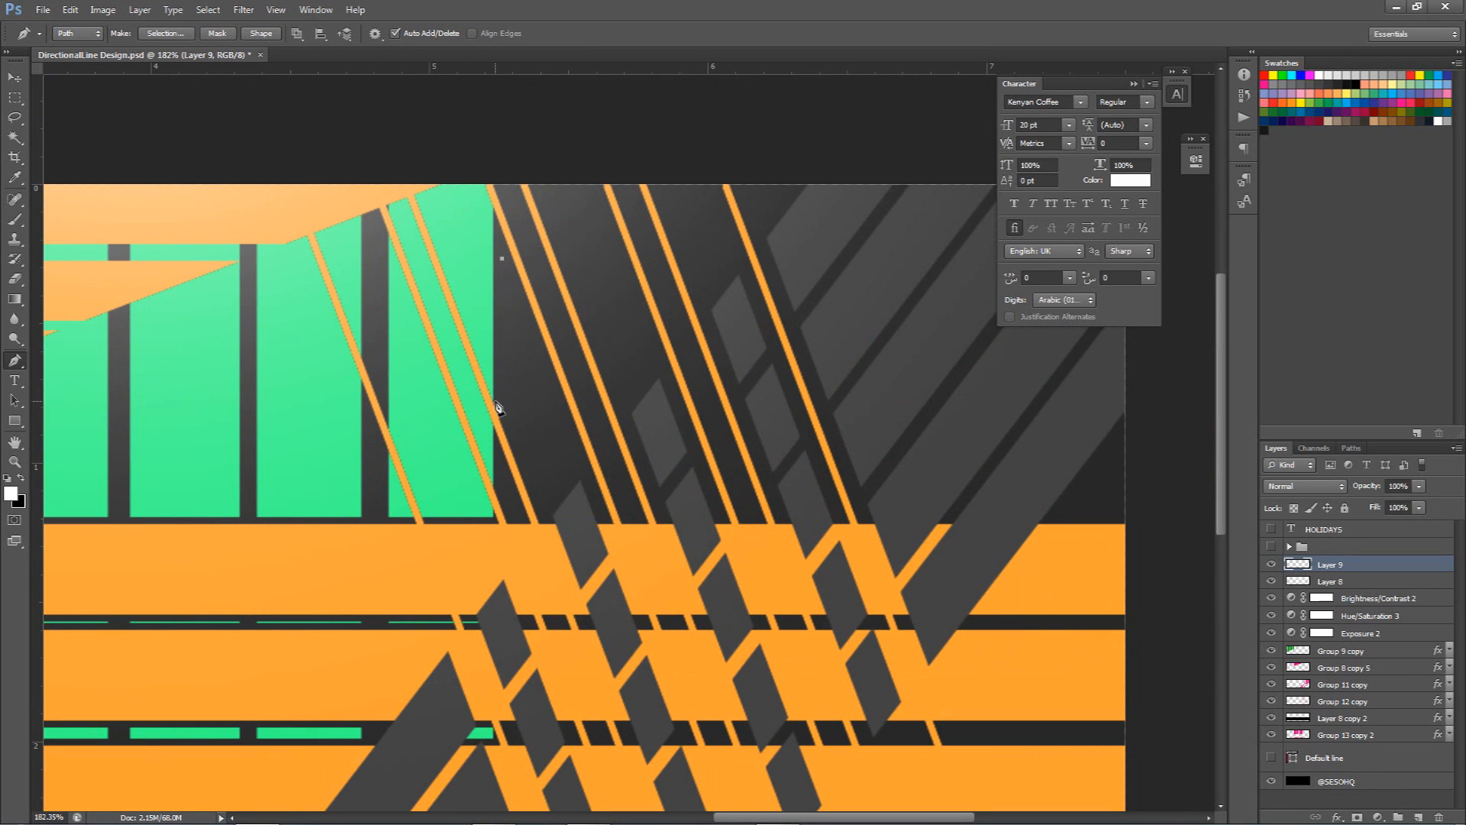
left_click(544, 508)
left_click(584, 468)
left_click(503, 258)
Draw two more closed Pen paths in the next dark gaps between the slanted orange lines, starting at the banner's upper edge.
left_click(534, 190)
left_click(618, 414)
left_click(599, 190)
left_click(654, 189)
left_click(701, 314)
left_click(743, 262)
left_click(713, 189)
left_click(653, 191)
Draw a triangular Pen path in the dark corner above the upper full-width orange stripe, at the banner's far right edge.
scroll(953, 403, "down", 2)
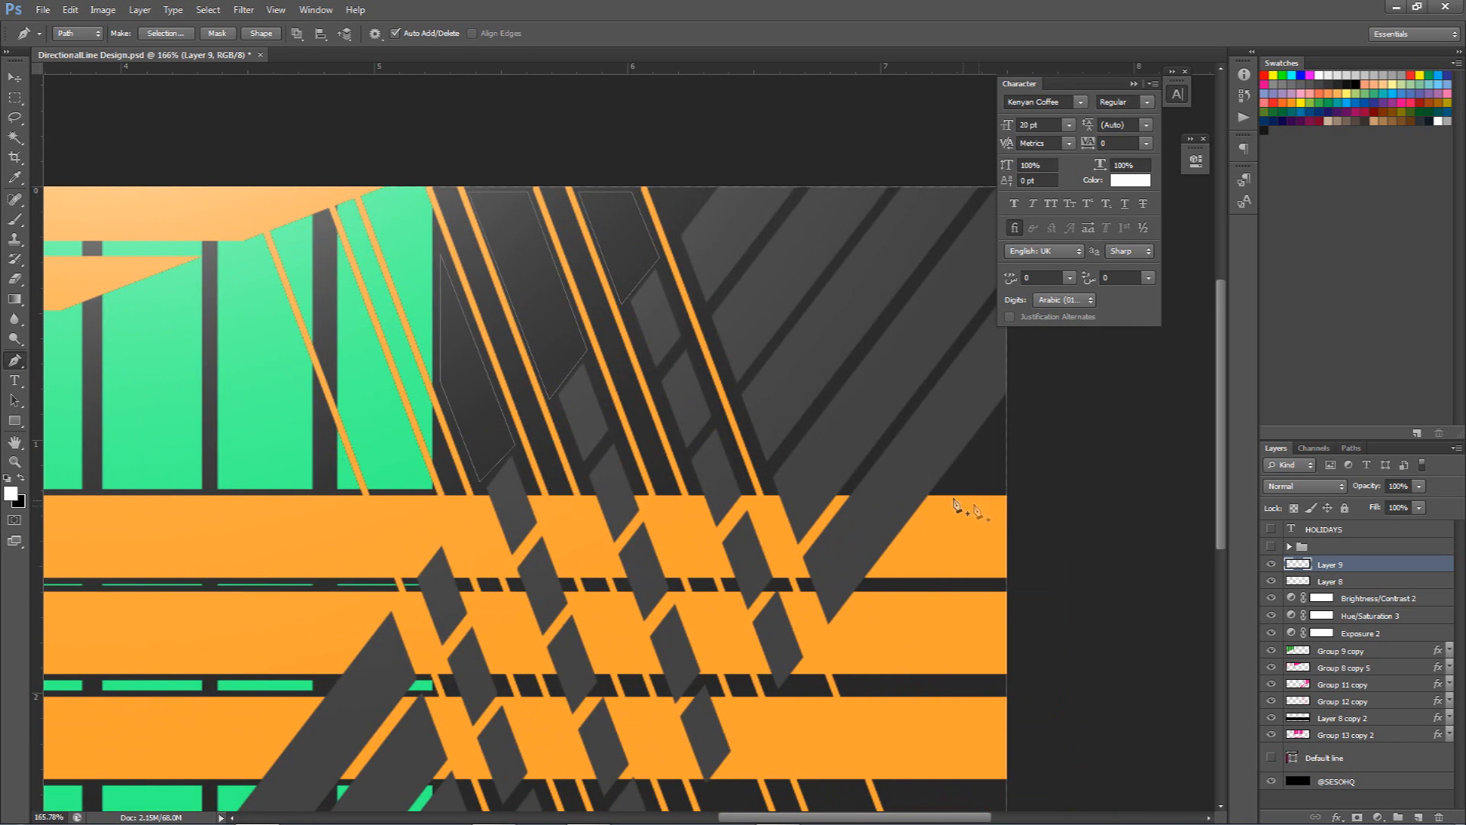
left_click(940, 493)
left_click(1001, 492)
Fill the drawn paths on Layer 9 with light grey dfdfdf, and delete the paths.
key("ctrl+0")
right_click(655, 410)
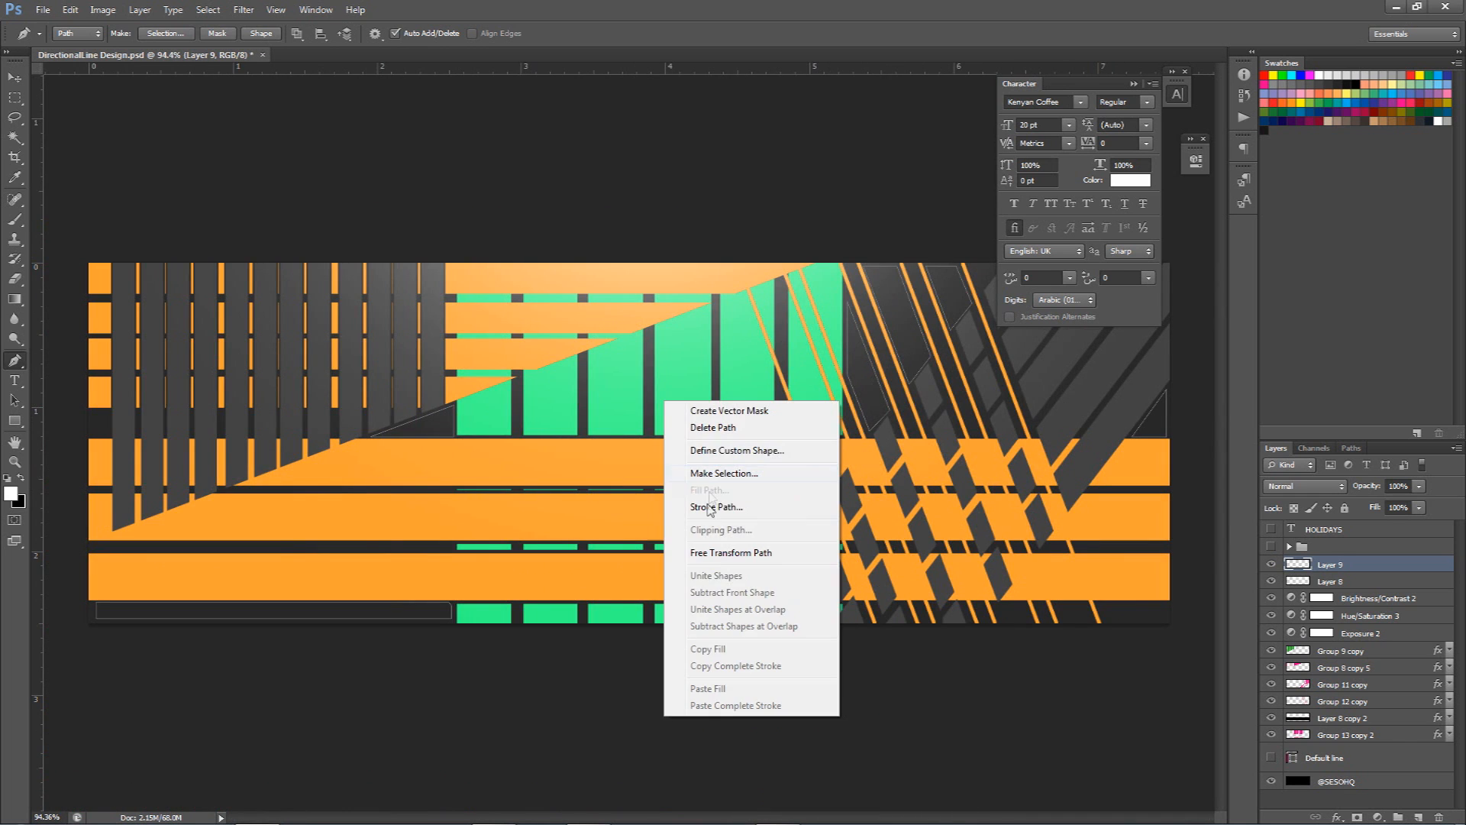
left_click(699, 504)
left_click(739, 233)
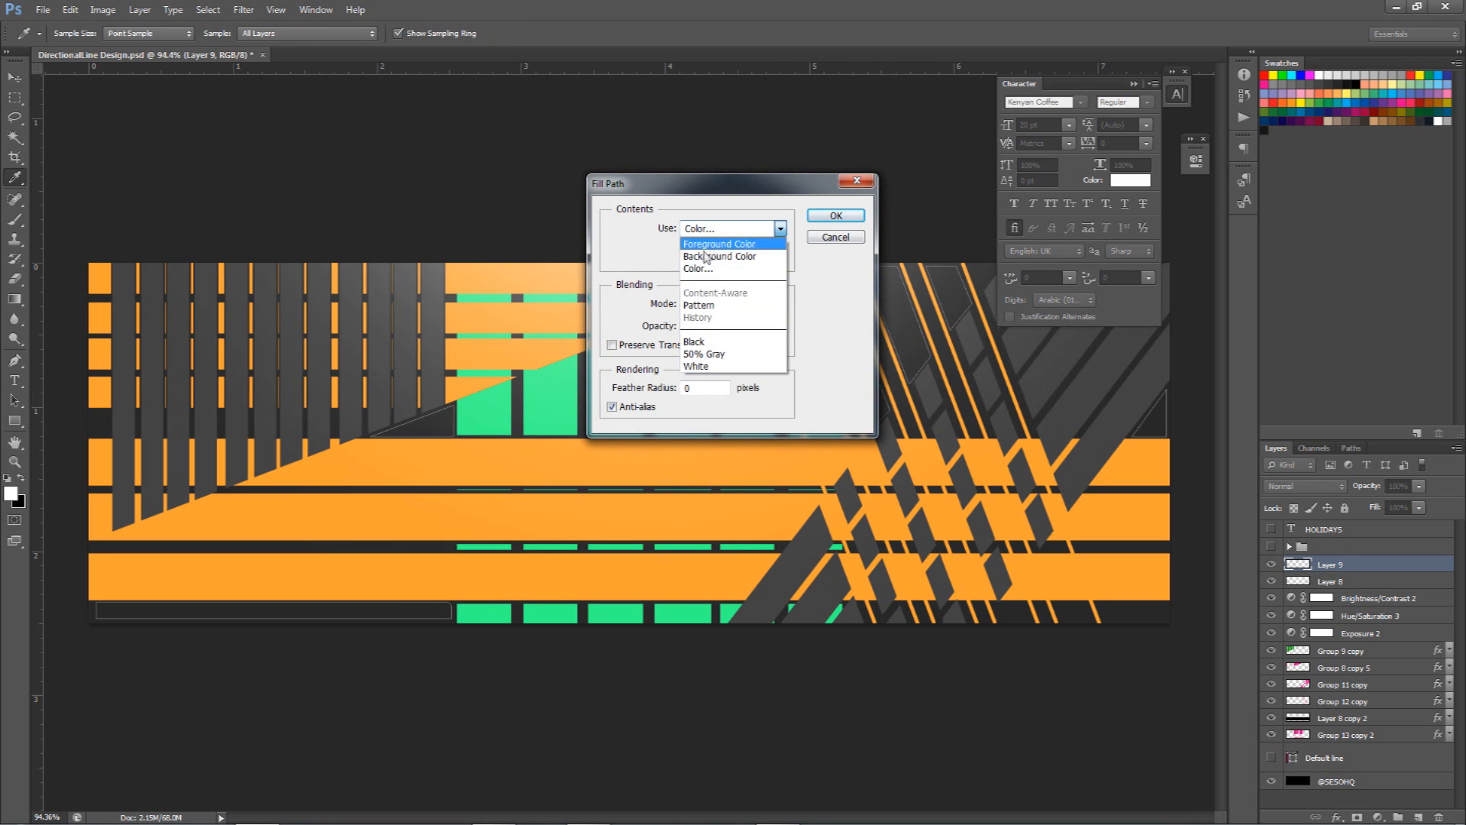
left_click(710, 267)
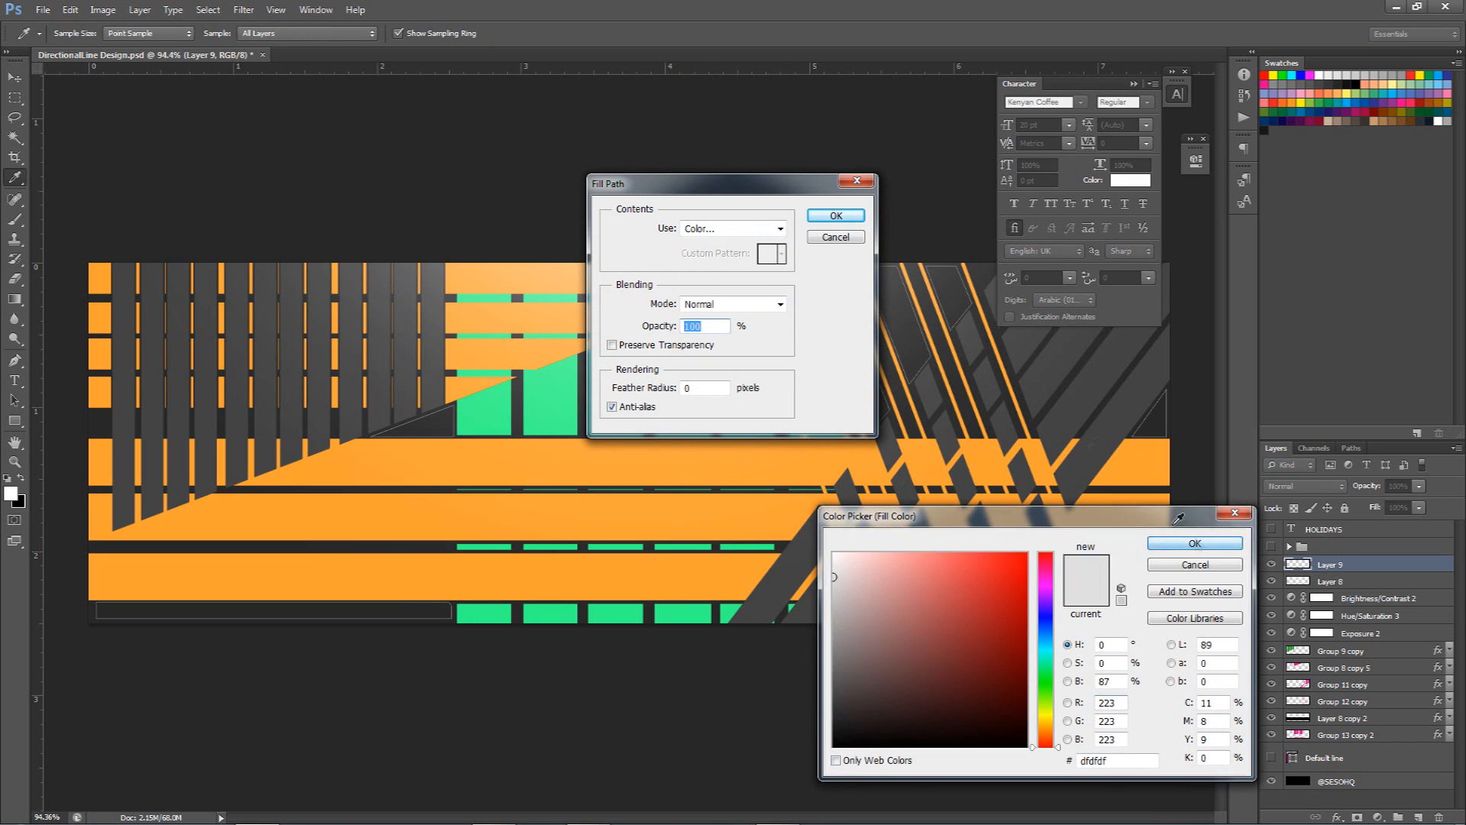
left_click(1195, 543)
left_click(837, 215)
right_click(858, 329)
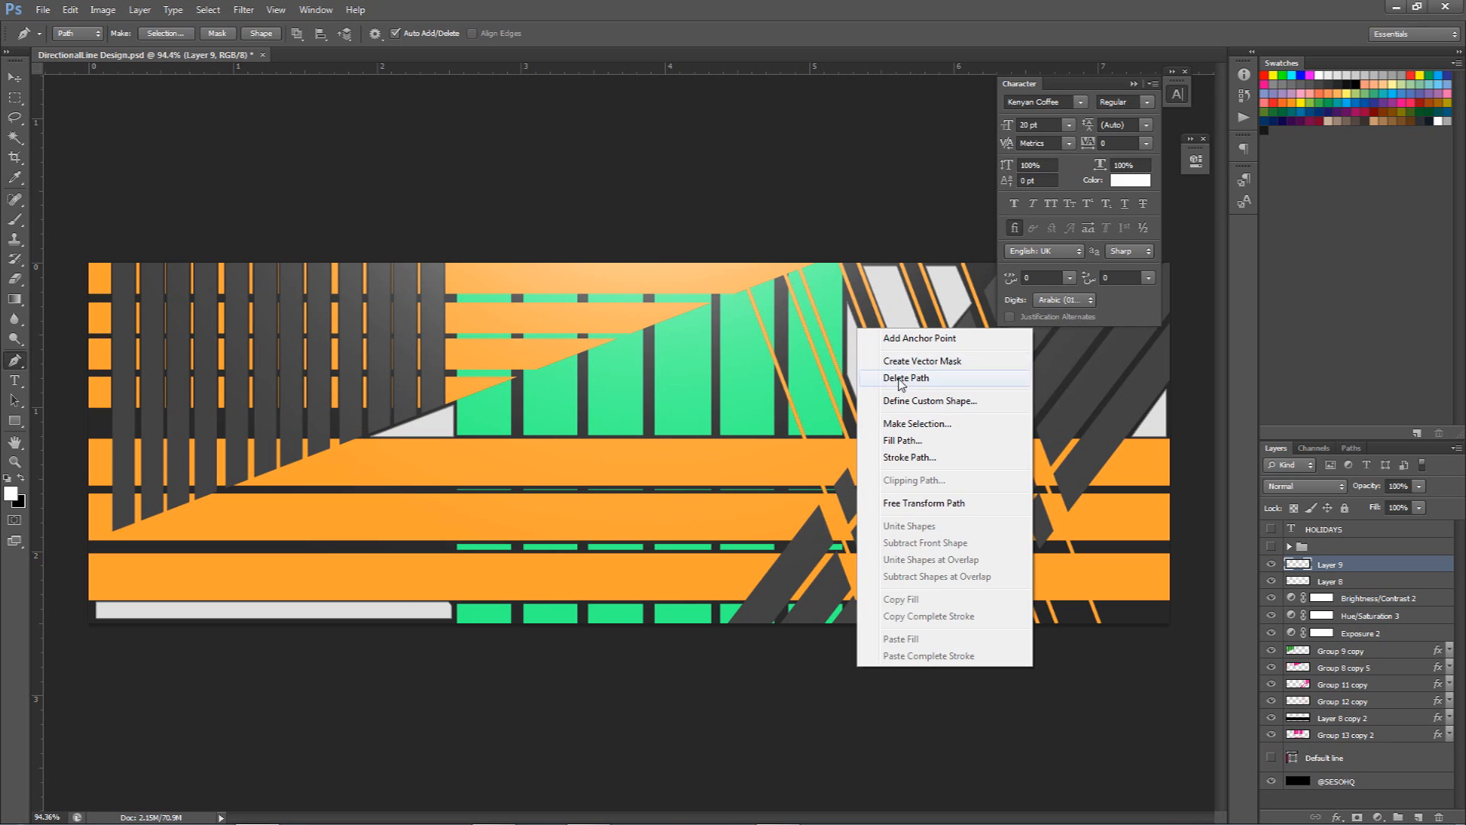
left_click(906, 377)
Collapse the Character panel and set Layer 9 to Overlay blending at 27% opacity.
left_click(1177, 94)
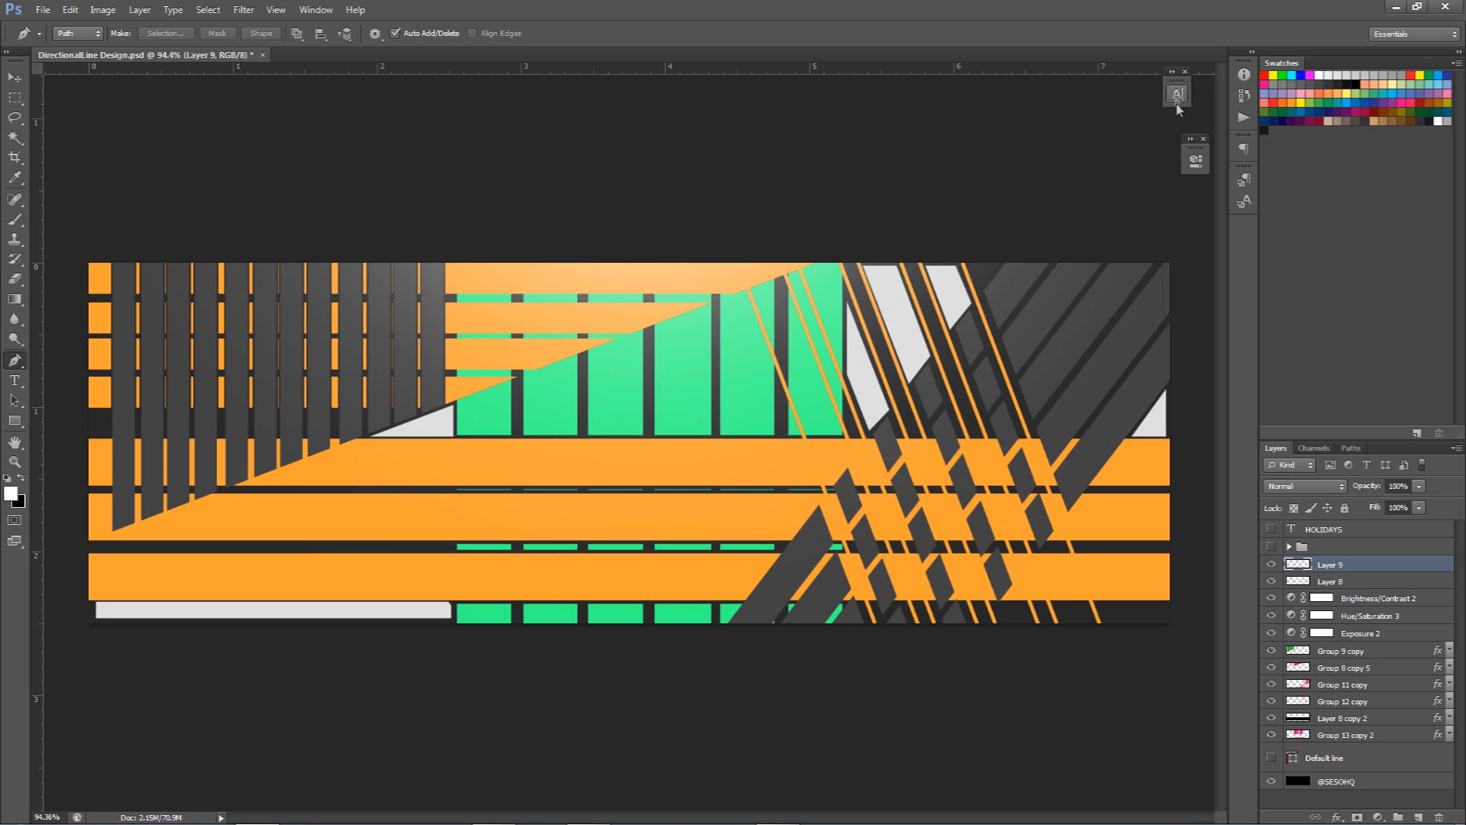
left_click(1302, 486)
left_click(1298, 279)
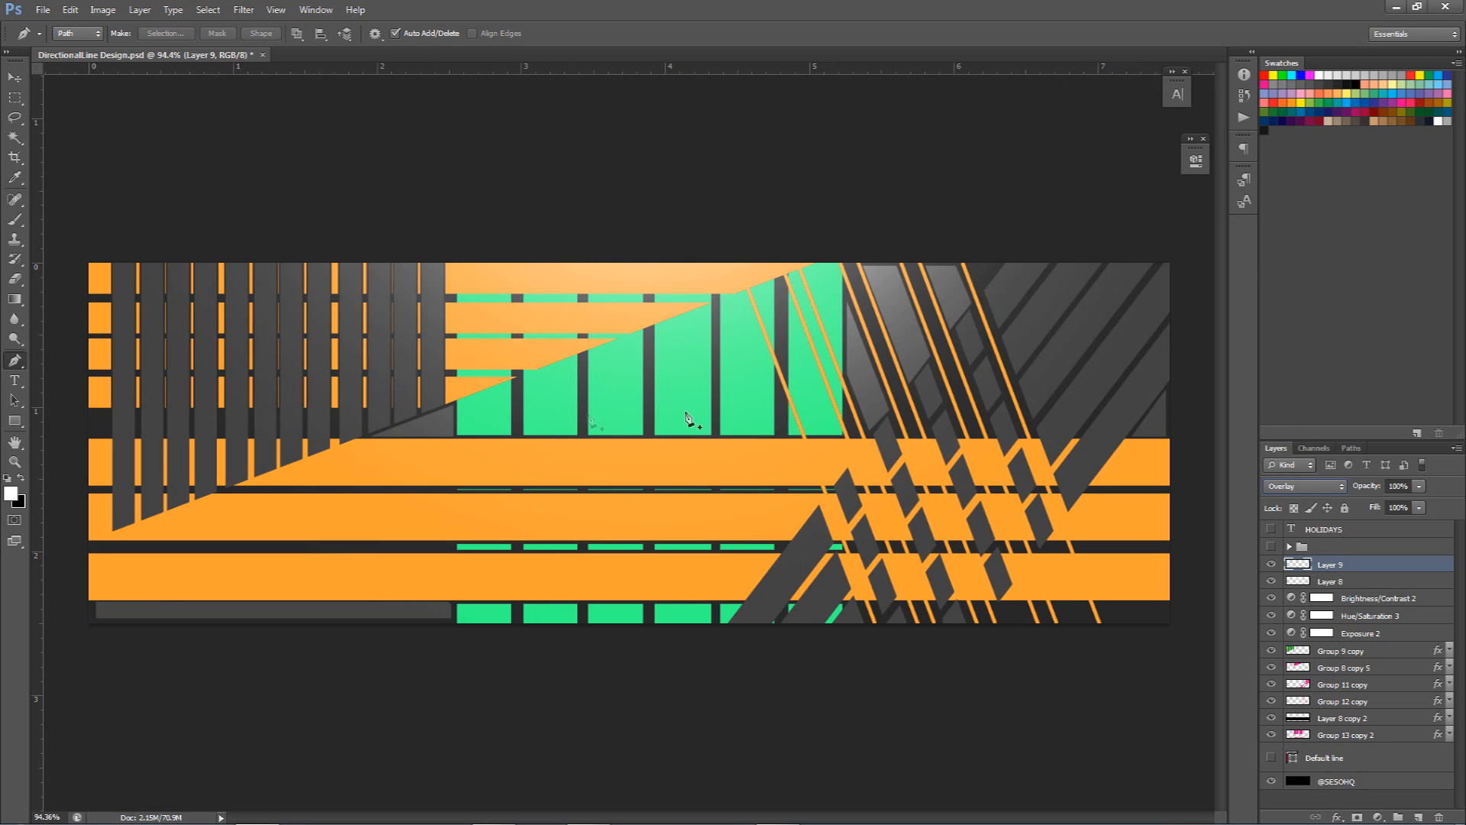
left_click(1418, 485)
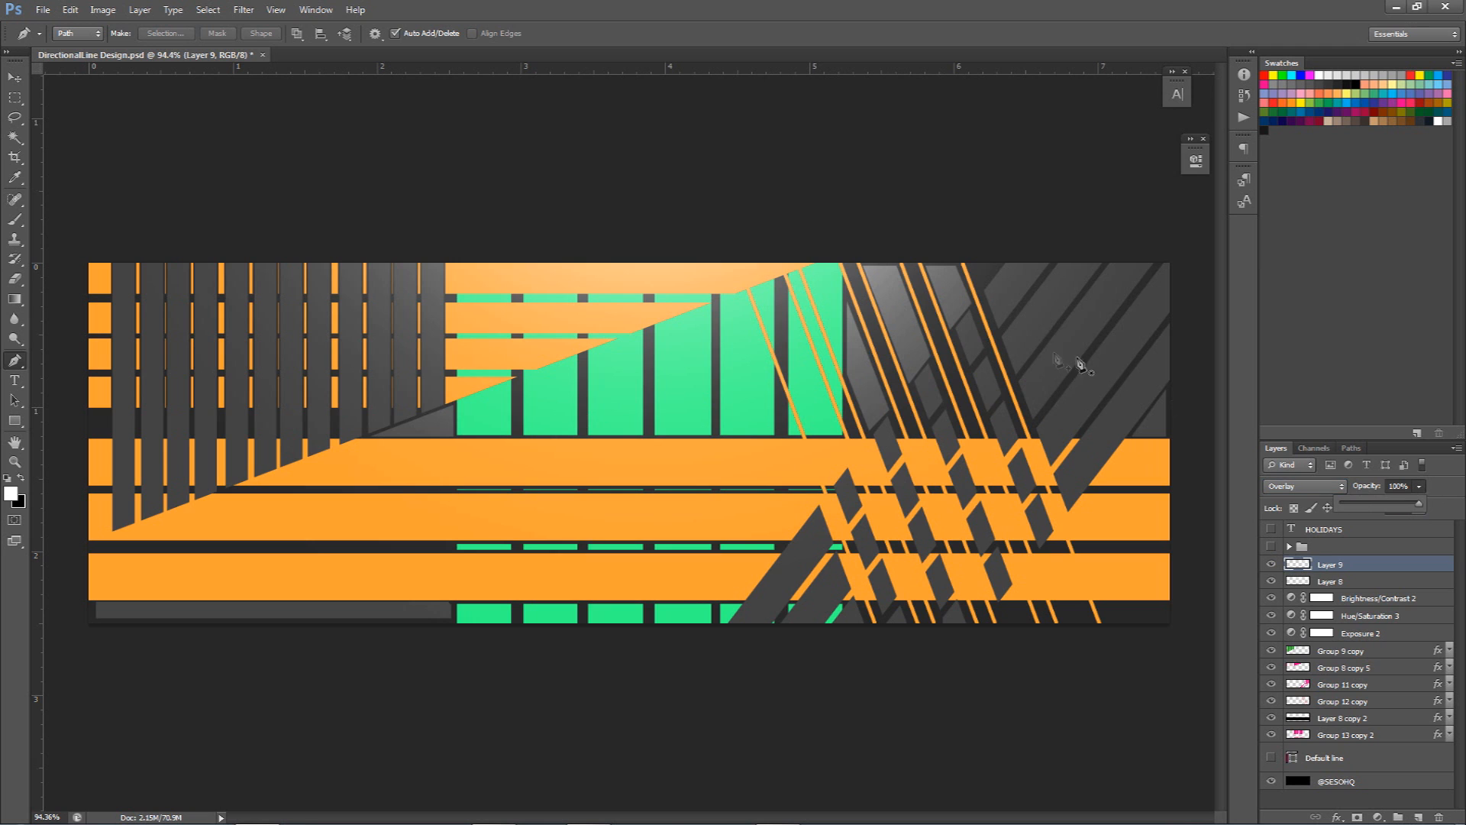
left_click_drag(1373, 503, 1371, 507)
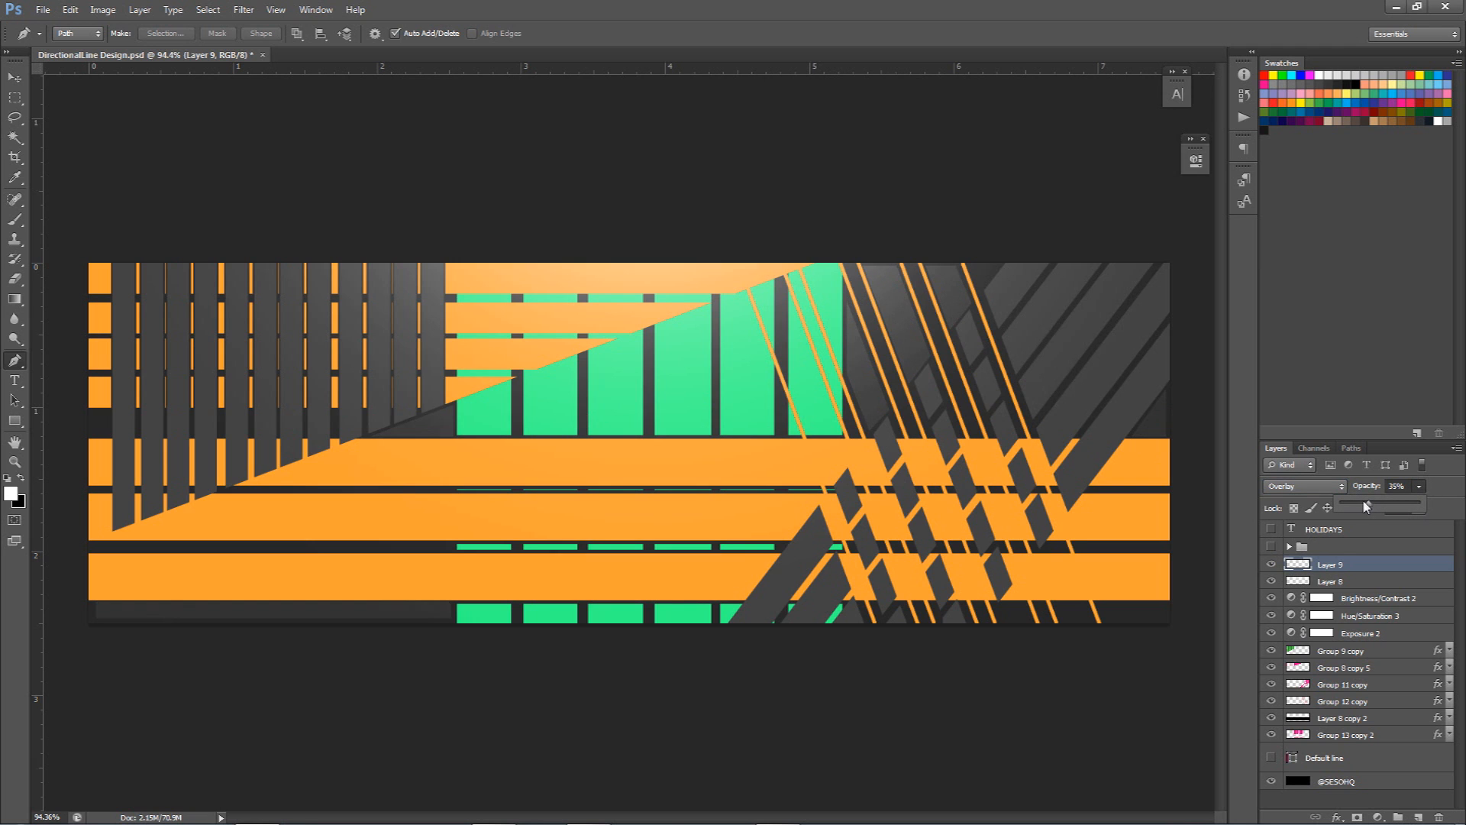
key("v")
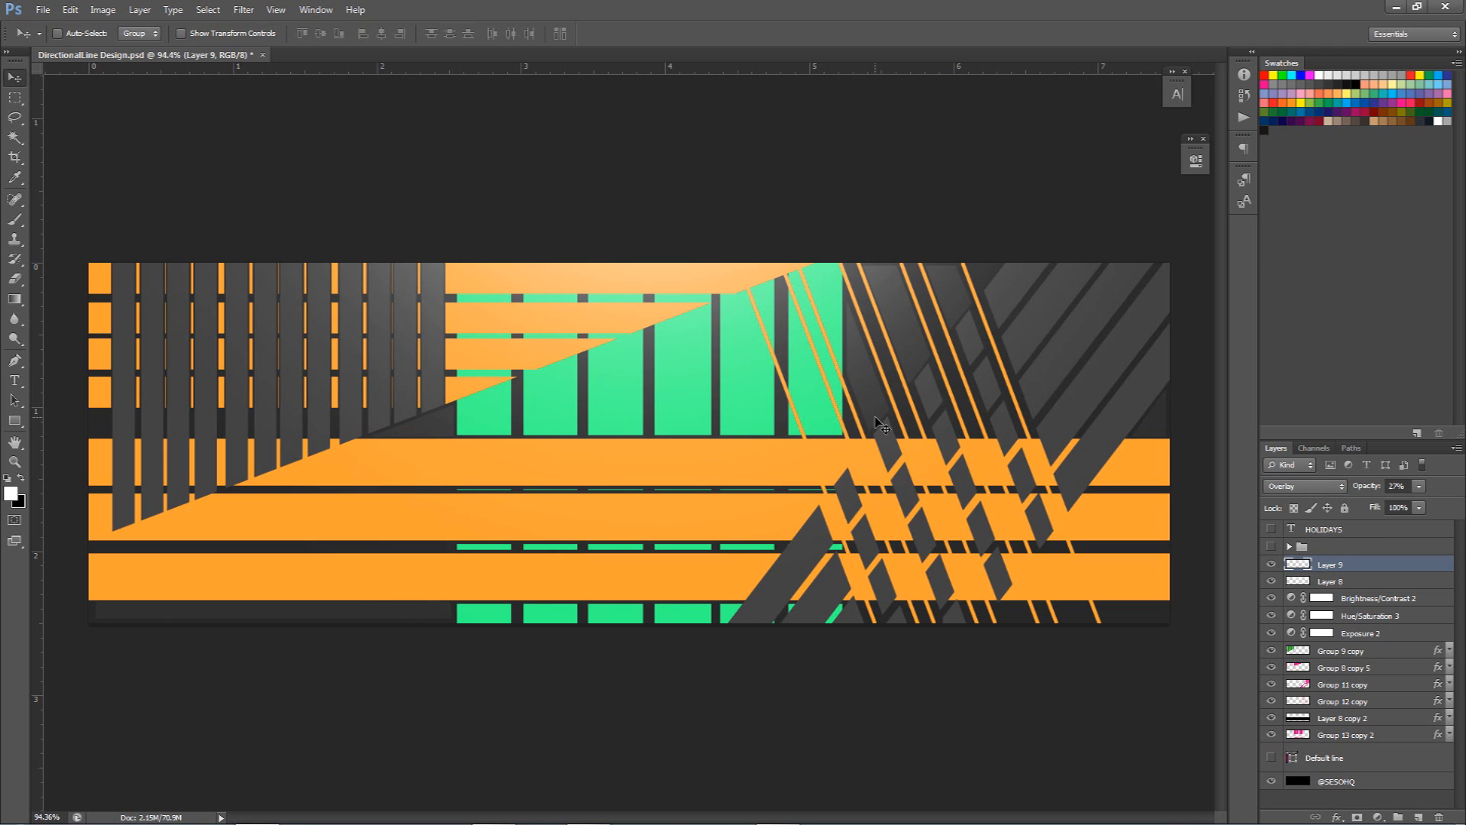
Add a Hue/Saturation adjustment layer above Layer 9 and shift its hue to +23.
scroll(882, 425, "down", 1)
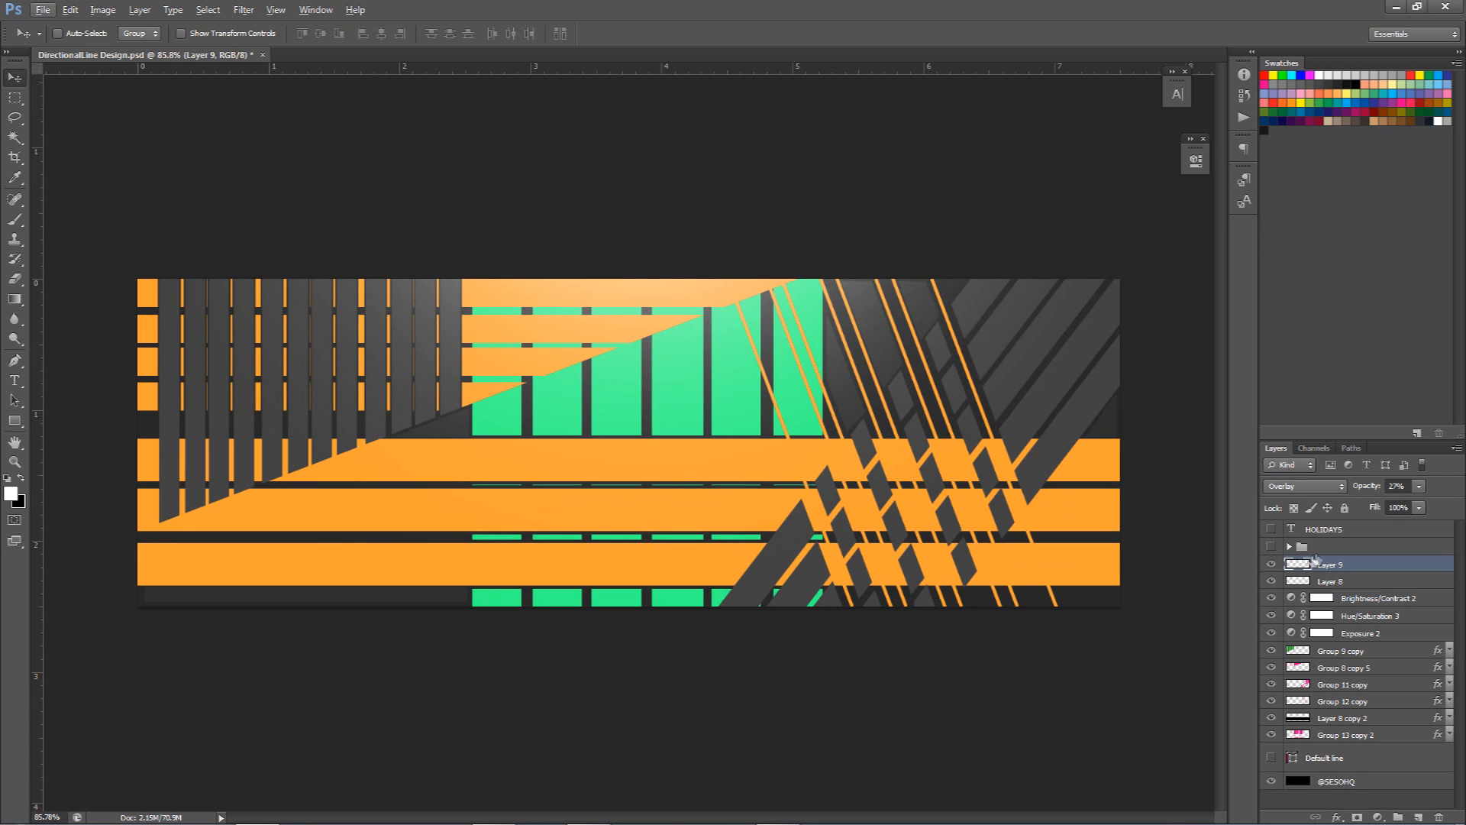
left_click(1377, 817)
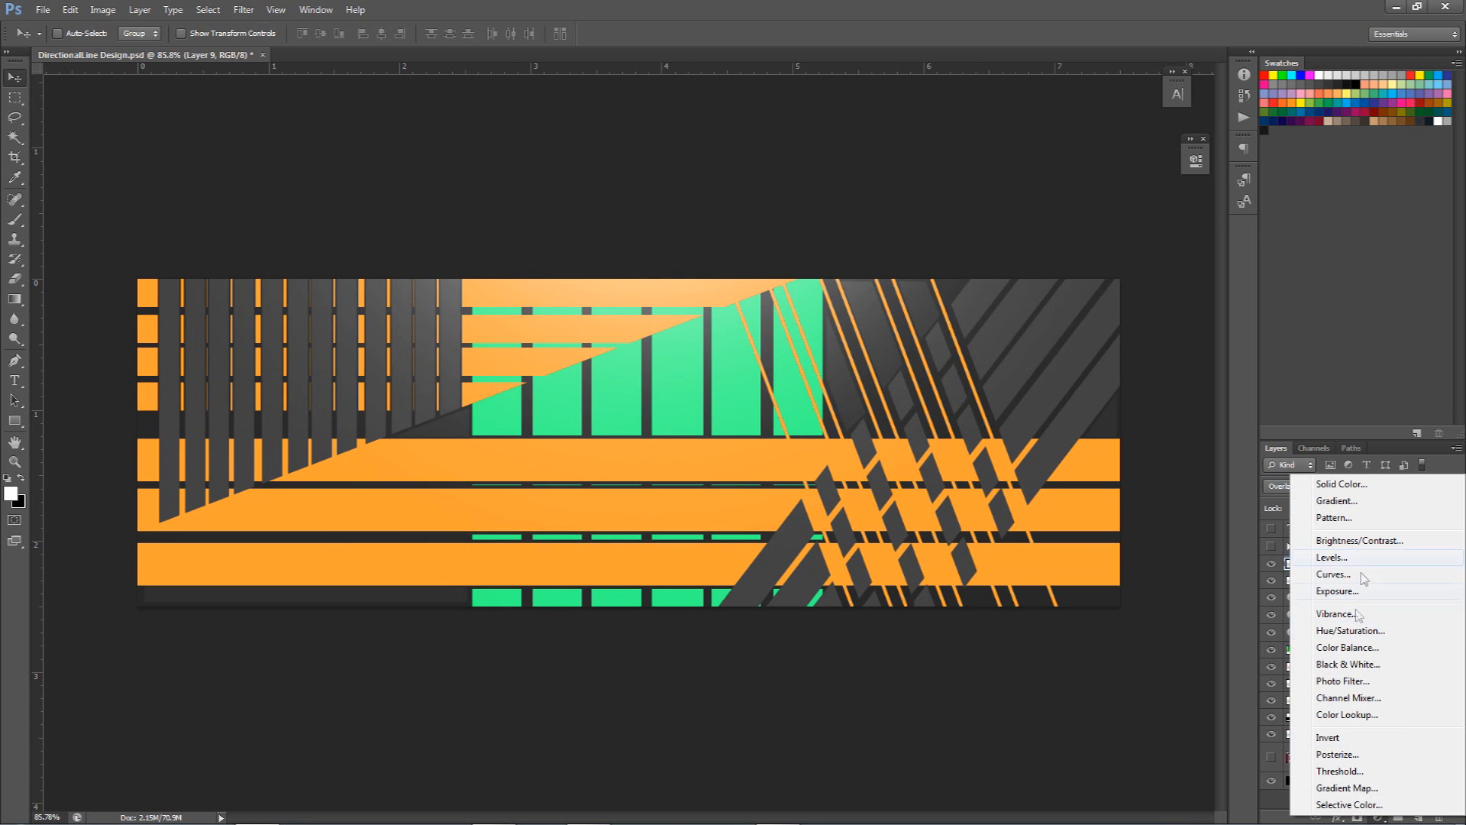
left_click(1345, 631)
left_click_drag(1071, 261, 1083, 262)
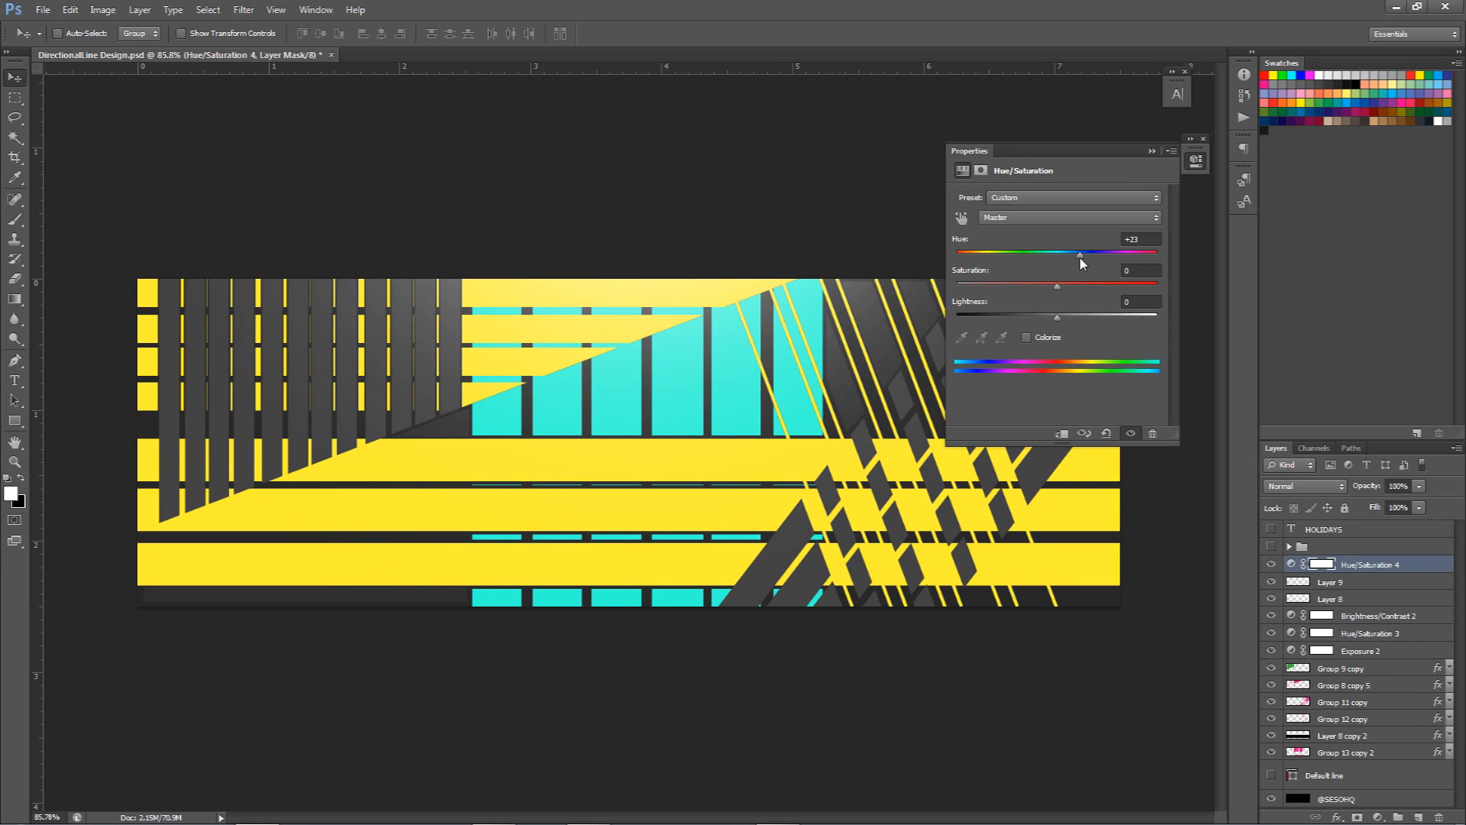